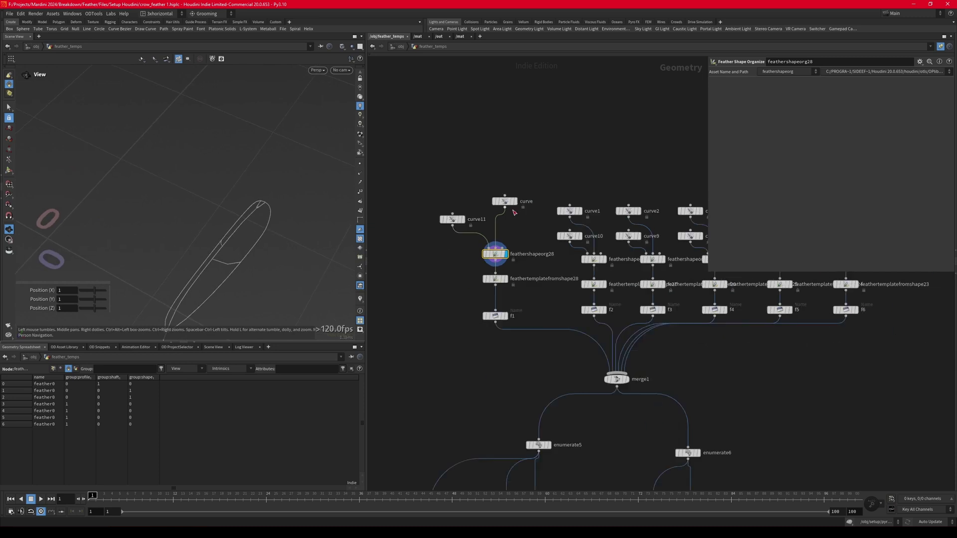
Display the curve11 node and view its profile curves over the feather reference image from the top.
scroll(450, 254, up, 2)
click(471, 205)
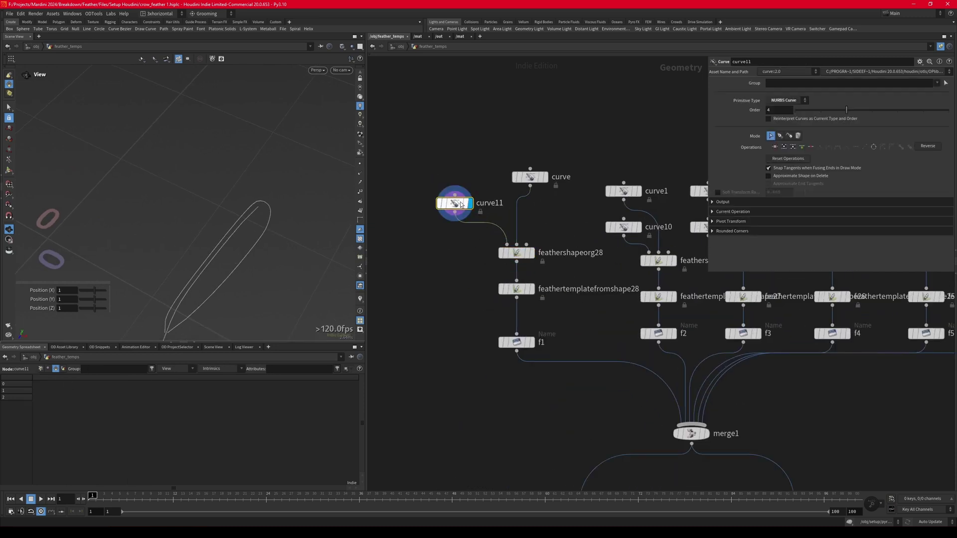
drag(143, 222, 194, 271)
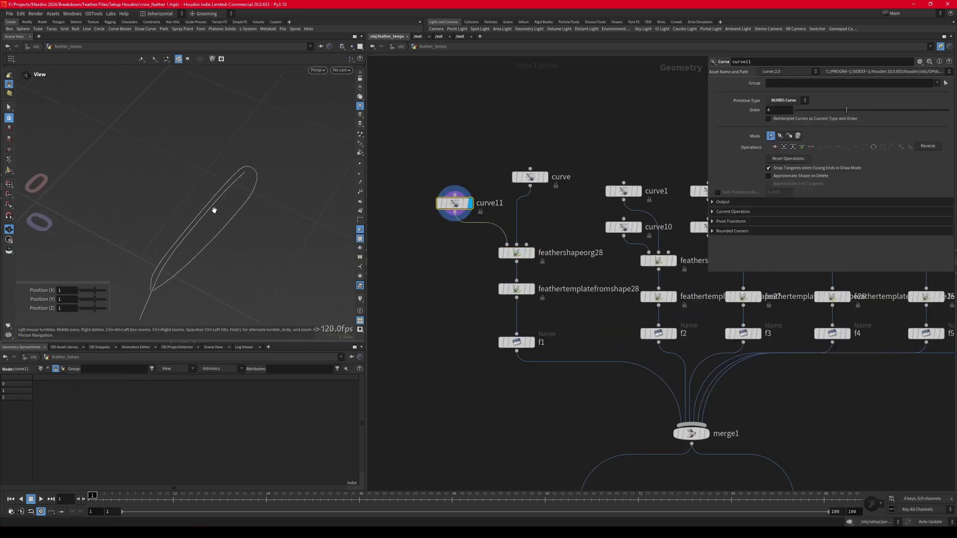
key(space+2)
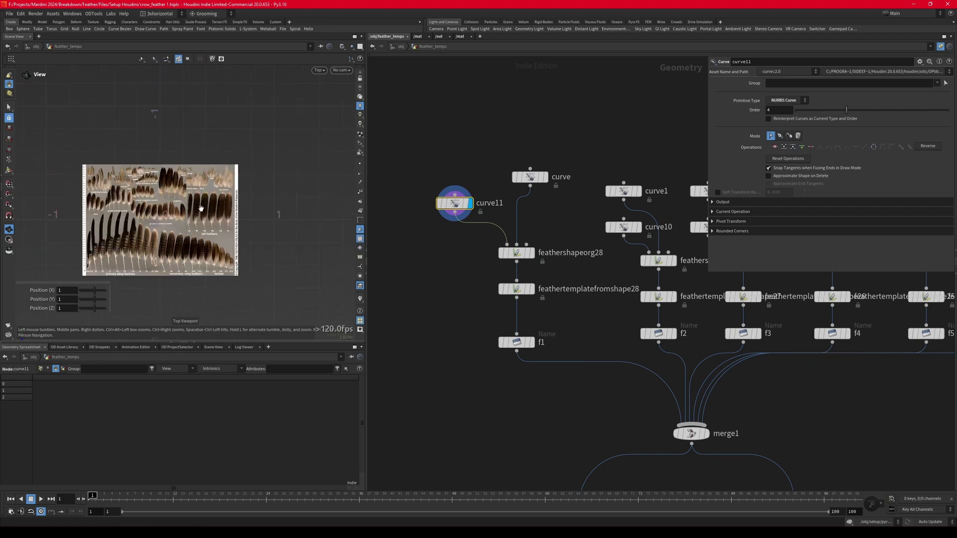
scroll(211, 217, up, 5)
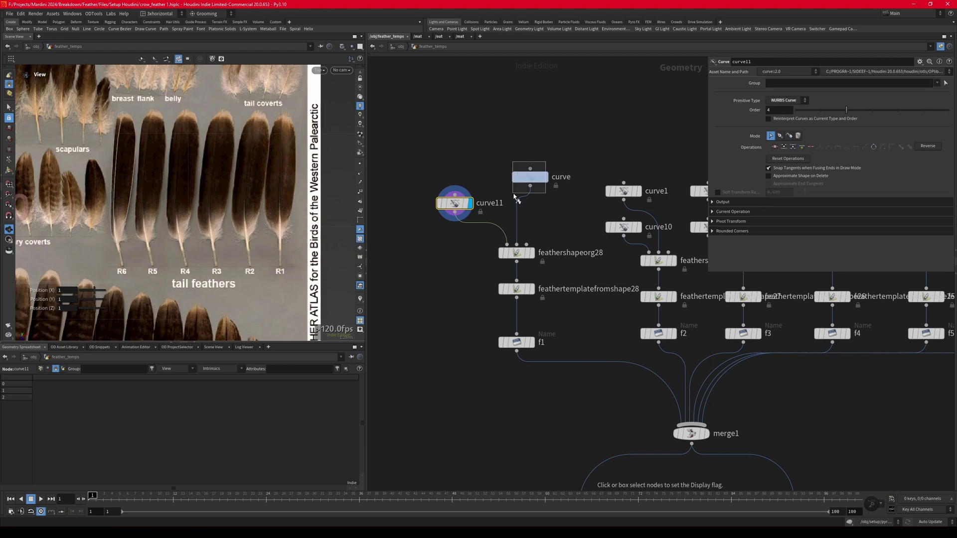
Display the curve node and examine its barb curves against the R6 tail feather on the reference image.
click(545, 177)
scroll(171, 145, up, 5)
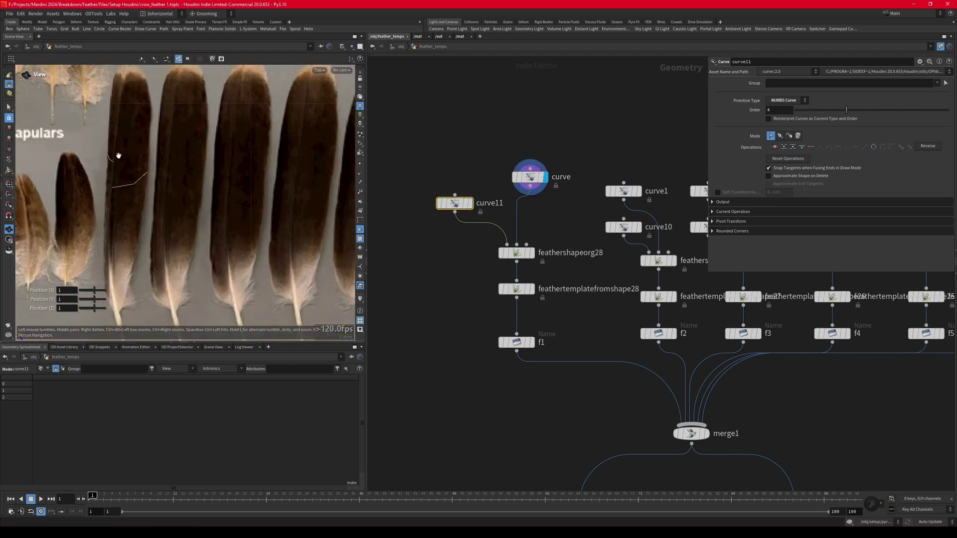
scroll(116, 170, up, 4)
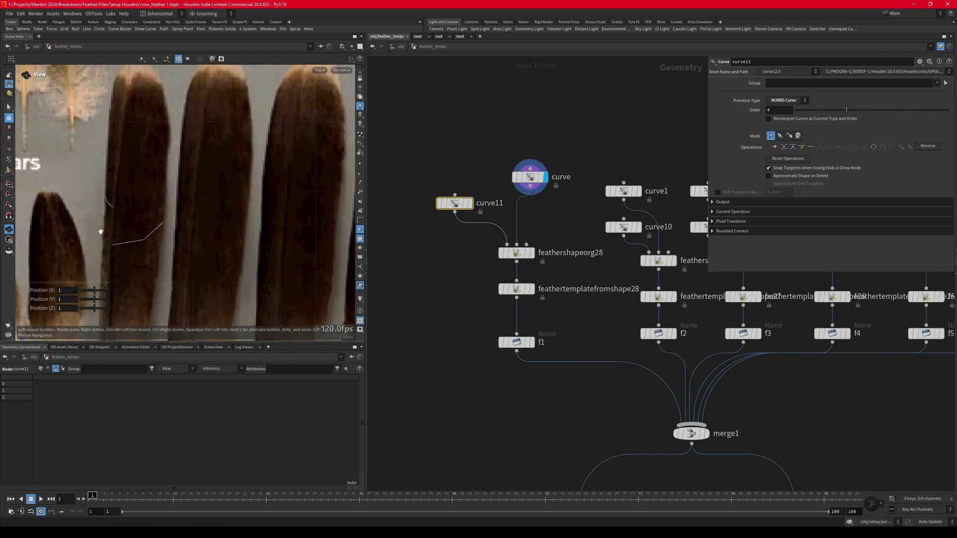
middle_drag(105, 225, 138, 233)
scroll(142, 131, up, 3)
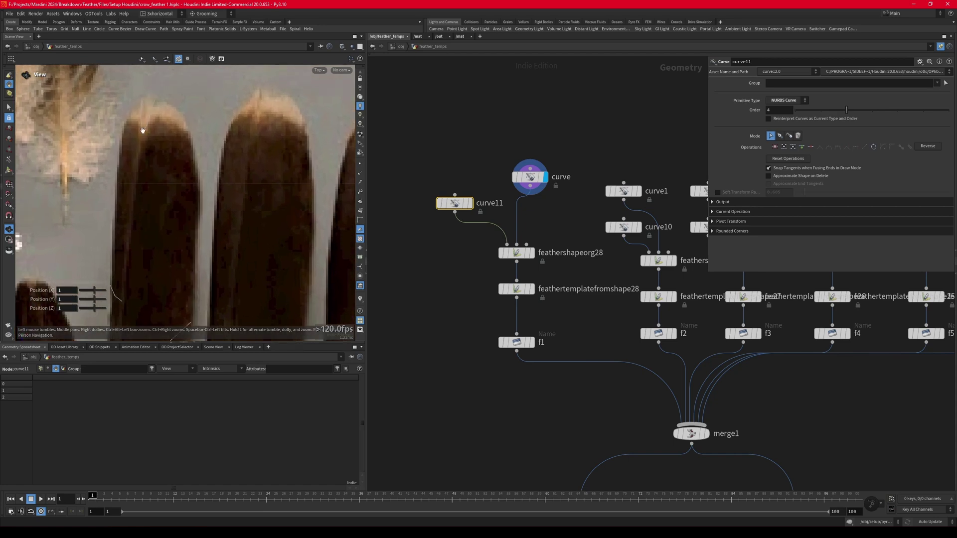
scroll(146, 123, down, 5)
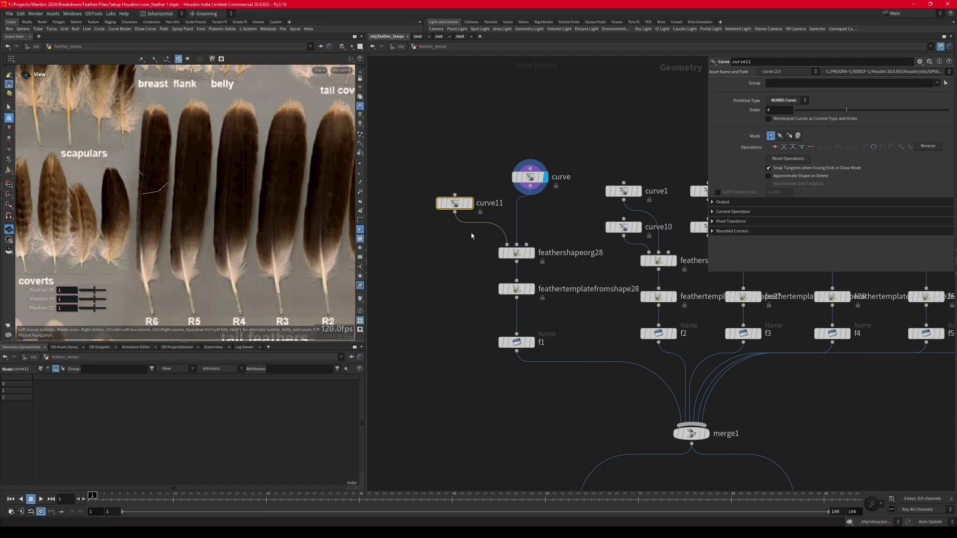
Display the feathertemplatefromshape28 node and view the generated feather in perspective.
scroll(548, 489, up, 2)
key(r)
click(530, 252)
click(510, 249)
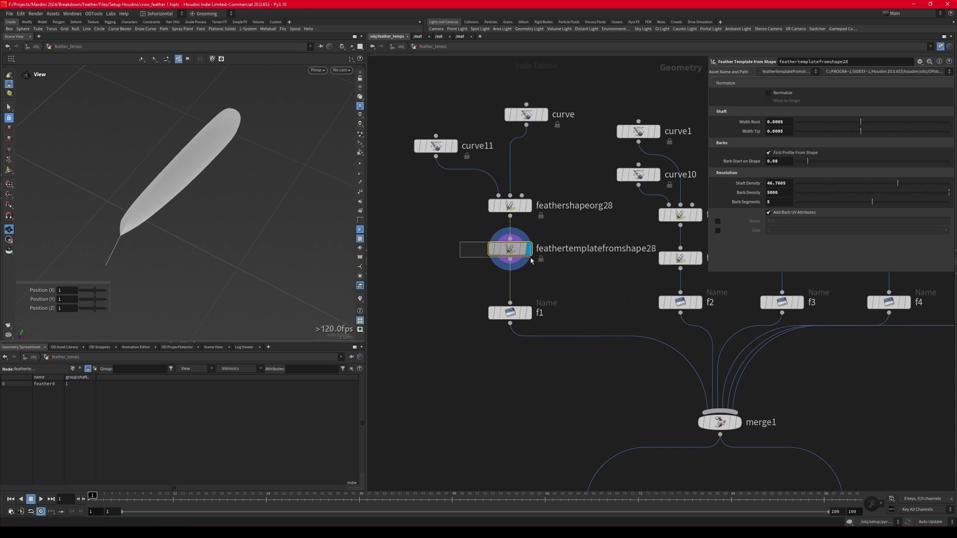
drag(219, 194, 227, 173)
scroll(454, 263, down, 3)
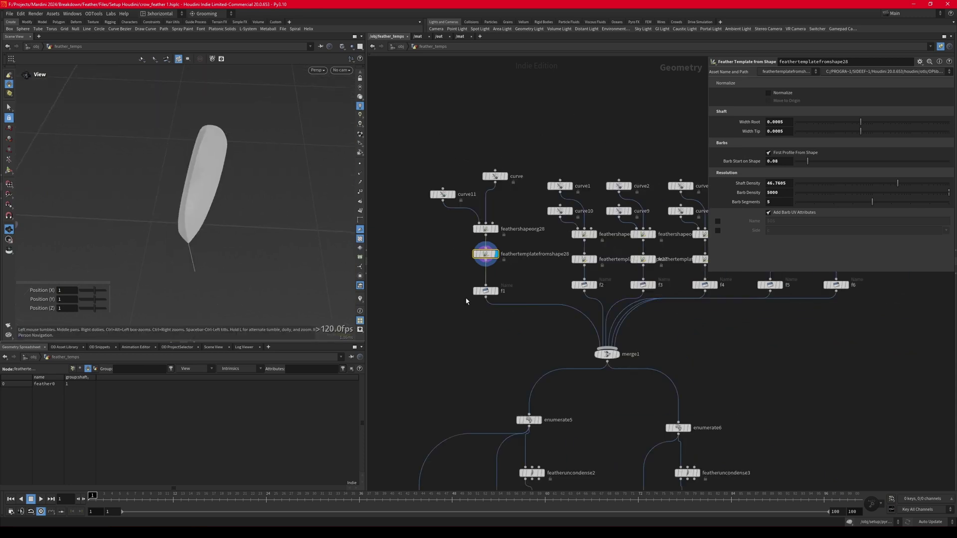
Inspect the f1 Name node that follows feathertemplatefromshape28.
scroll(468, 300, up, 3)
key(r)
drag(451, 265, 482, 285)
drag(420, 250, 486, 284)
Display merge1 and compare the merged feathers with the tail-feather reference from the top, returning to perspective.
drag(252, 194, 221, 191)
scroll(513, 299, down, 4)
scroll(548, 309, up, 2)
key(r)
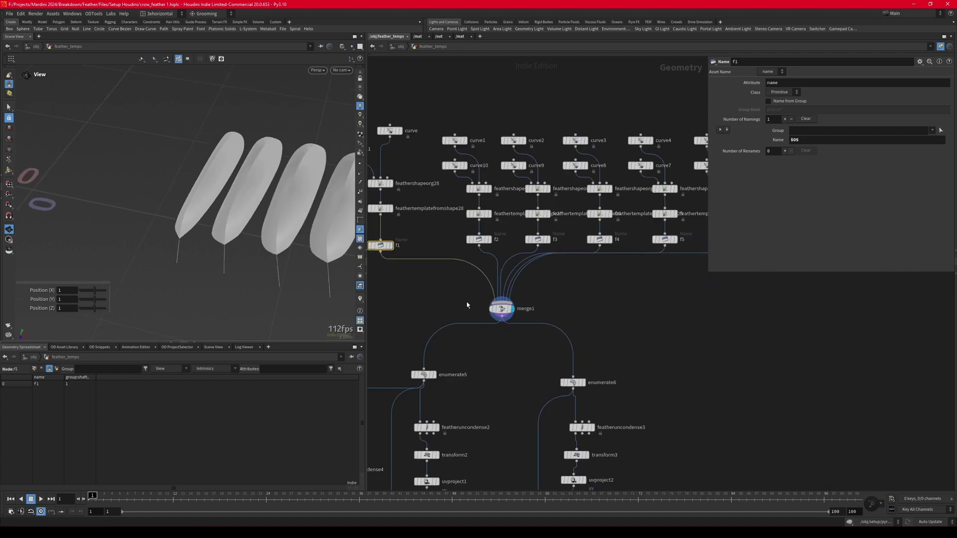
click(500, 309)
key(space+2)
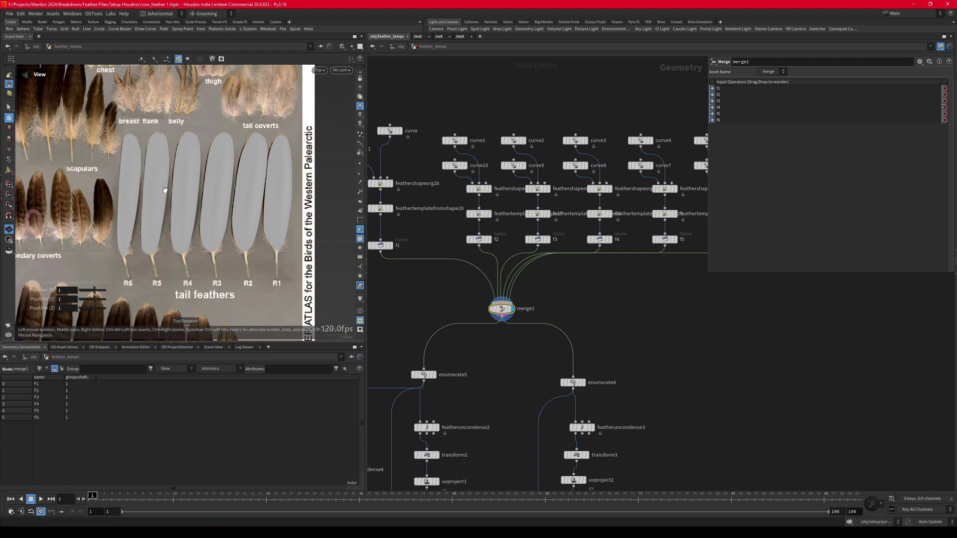
key(space+1)
Survey the node network below merge1 and select the whole branch that starts at enumerate5.
scroll(498, 247, down, 5)
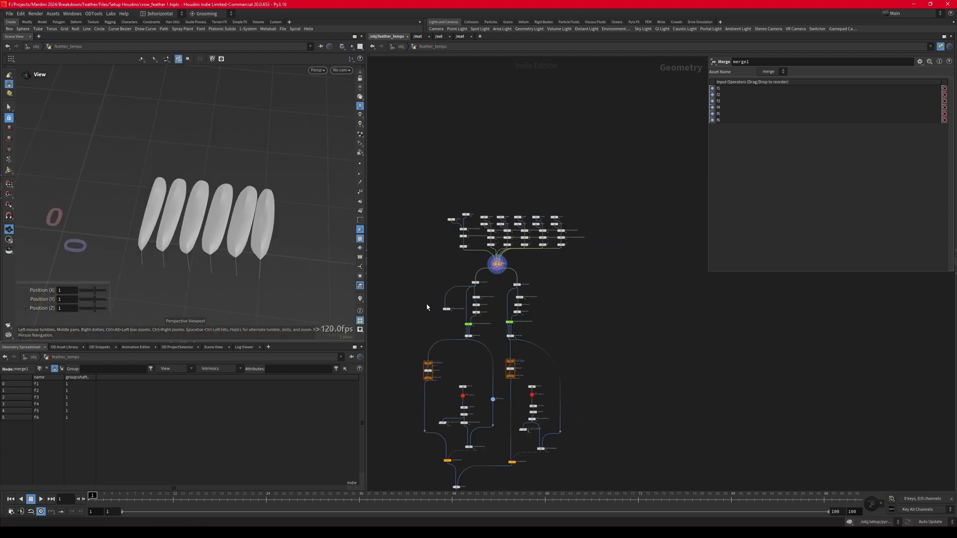
scroll(455, 312, up, 5)
middle_drag(448, 297, 410, 280)
scroll(423, 266, up, 2)
scroll(470, 179, down, 8)
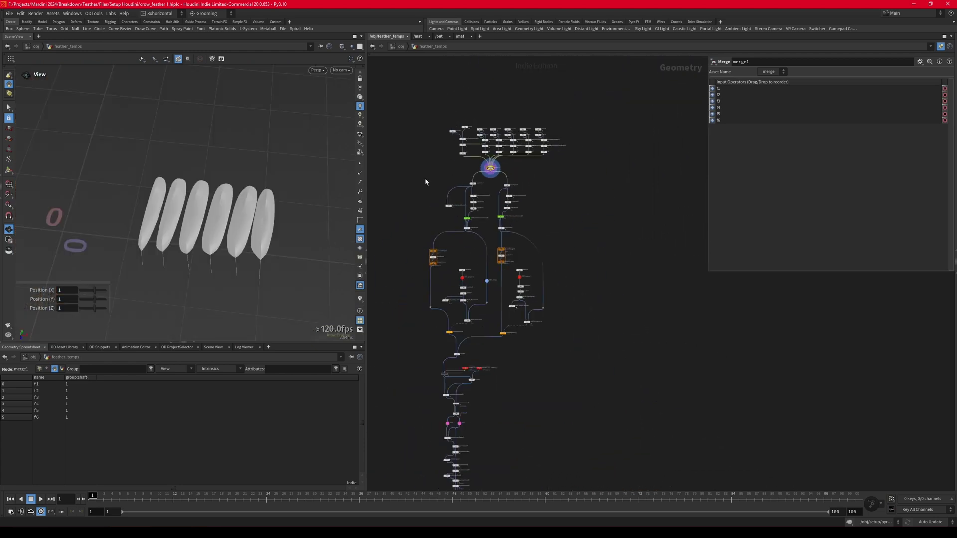
drag(401, 172, 489, 358)
drag(588, 360, 498, 174)
drag(402, 183, 492, 349)
scroll(488, 168, up, 10)
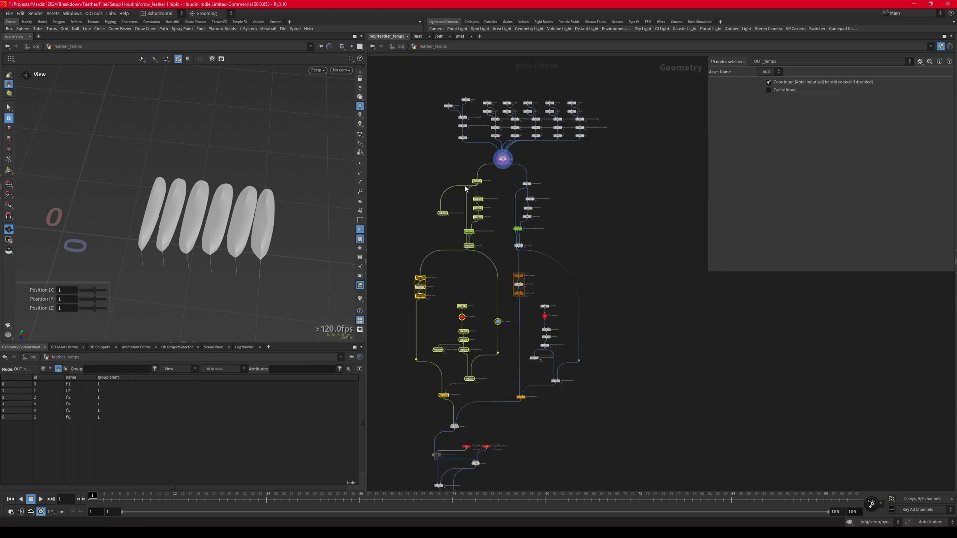
Display enumerate5 and view its condensed feathers up close with point display turned on.
click(518, 180)
scroll(598, 149, down, 6)
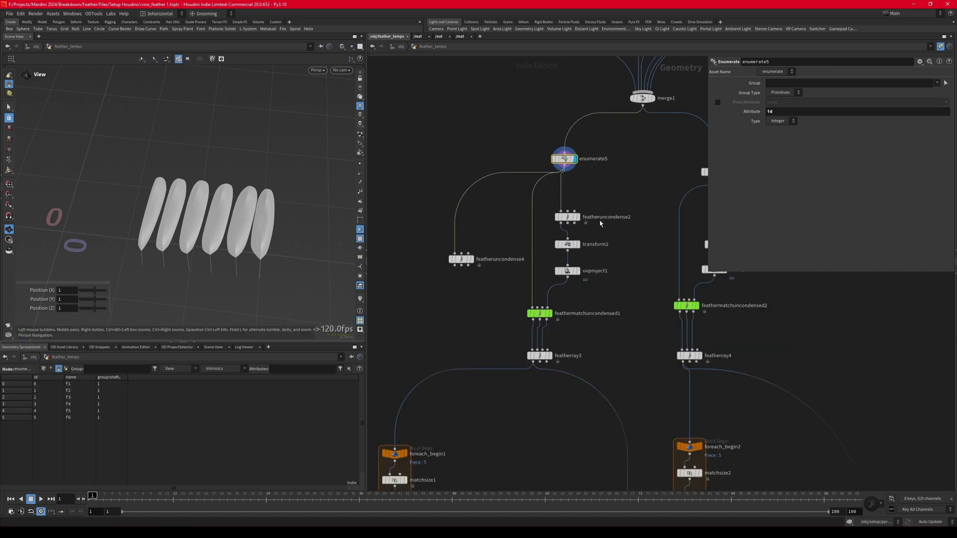
scroll(593, 214, up, 3)
mouse_move(573, 221)
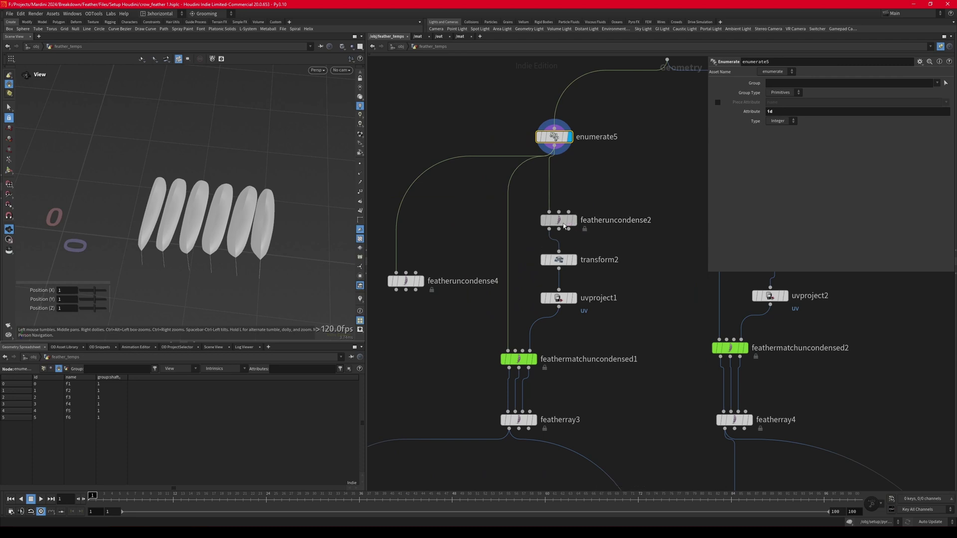
drag(149, 284, 253, 205)
scroll(252, 205, up, 2)
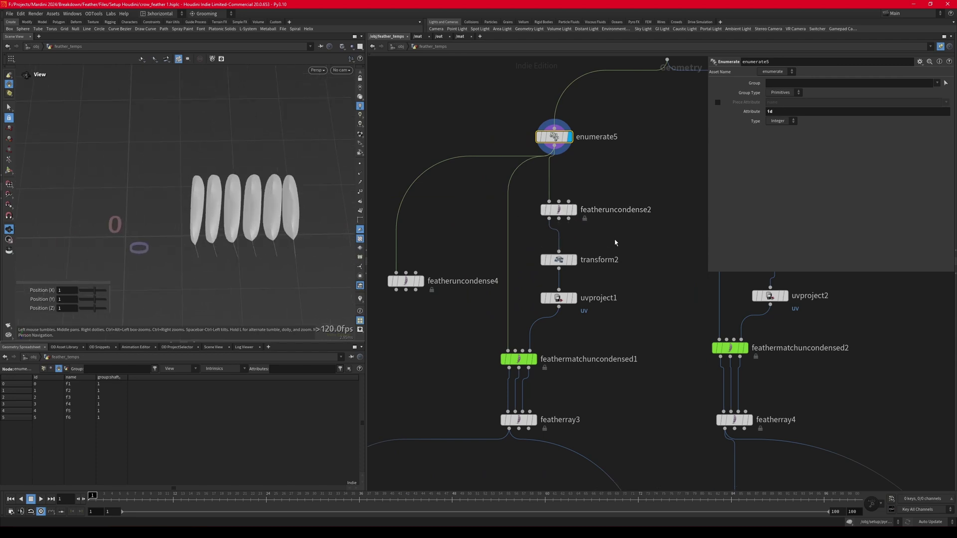
mouse_move(574, 213)
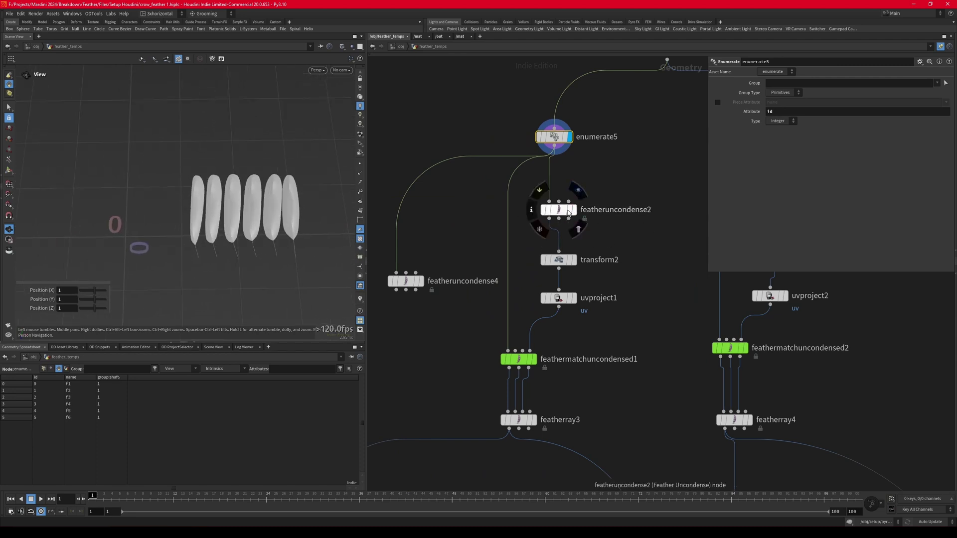
click(567, 211)
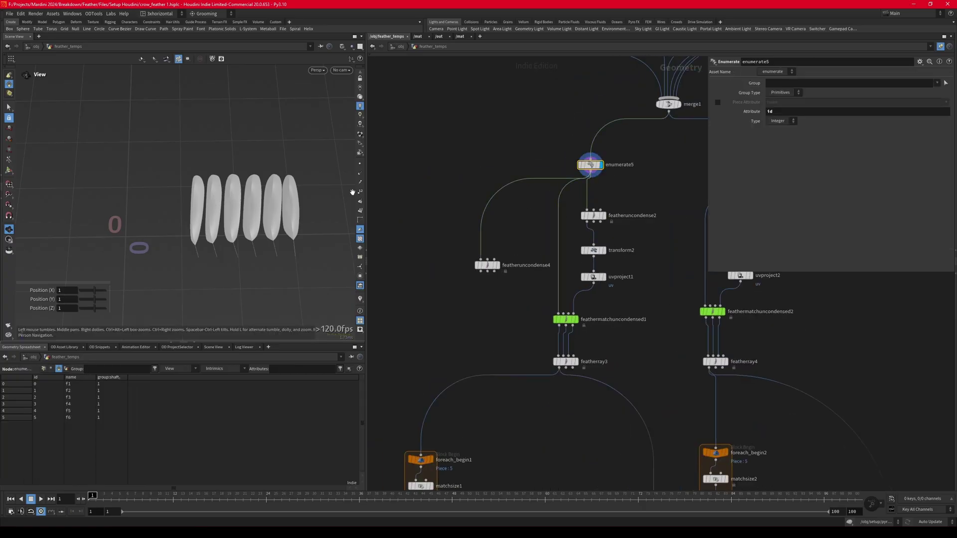
scroll(238, 210, up, 5)
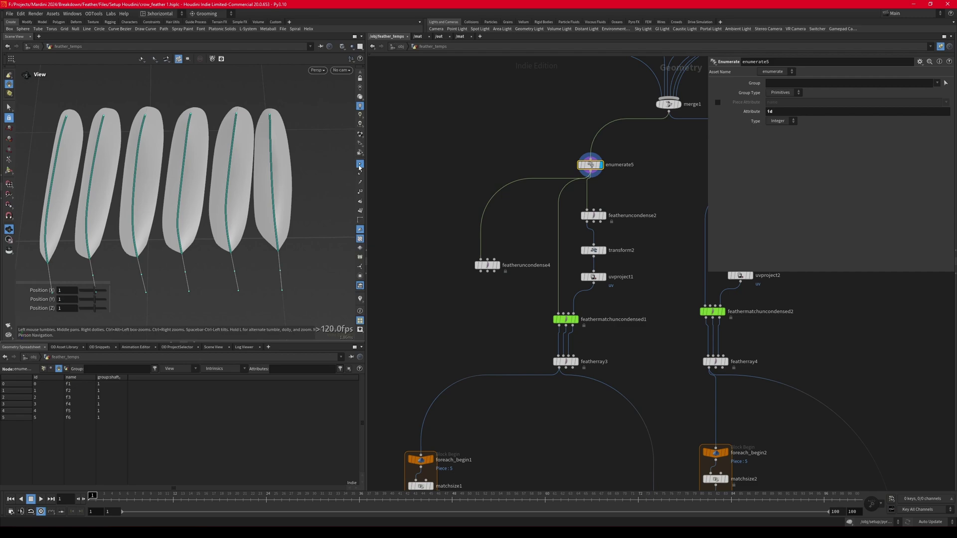
Try scaling the condensed feathers with a Transform node branched off enumerate5, uniform scale 2.77.
key(Tab)
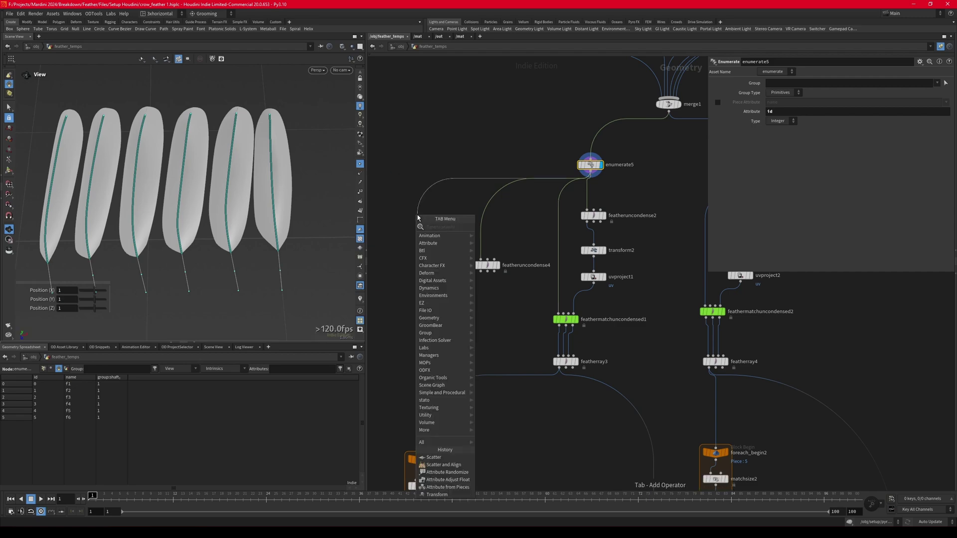
click(436, 494)
scroll(241, 206, down, 3)
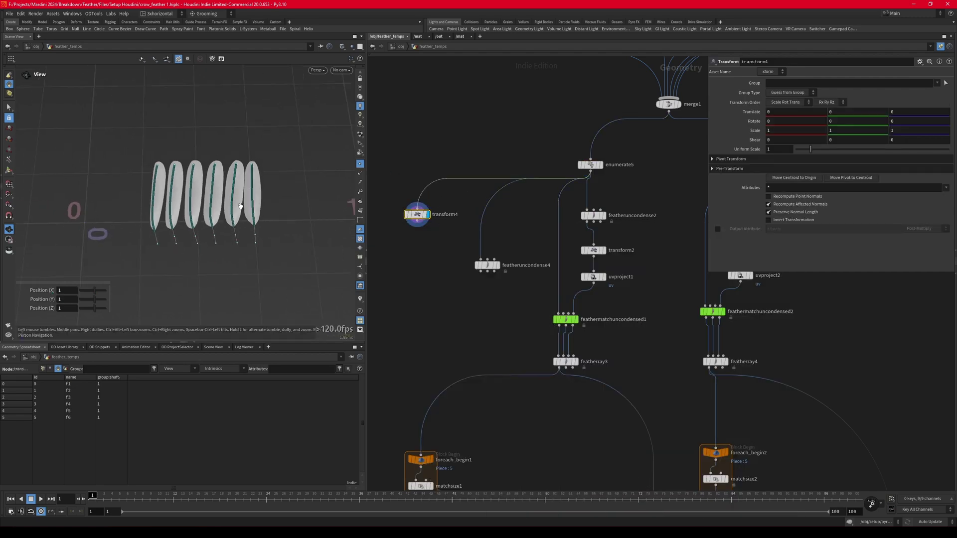
scroll(241, 206, down, 2)
drag(810, 149, 838, 146)
middle_drag(173, 189, 92, 207)
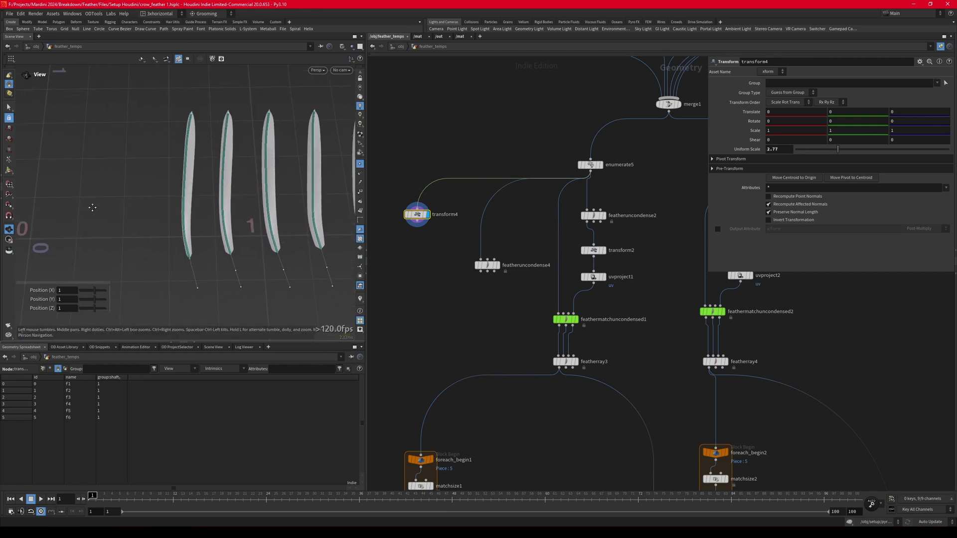
scroll(93, 207, down, 2)
middle_drag(265, 226, 222, 234)
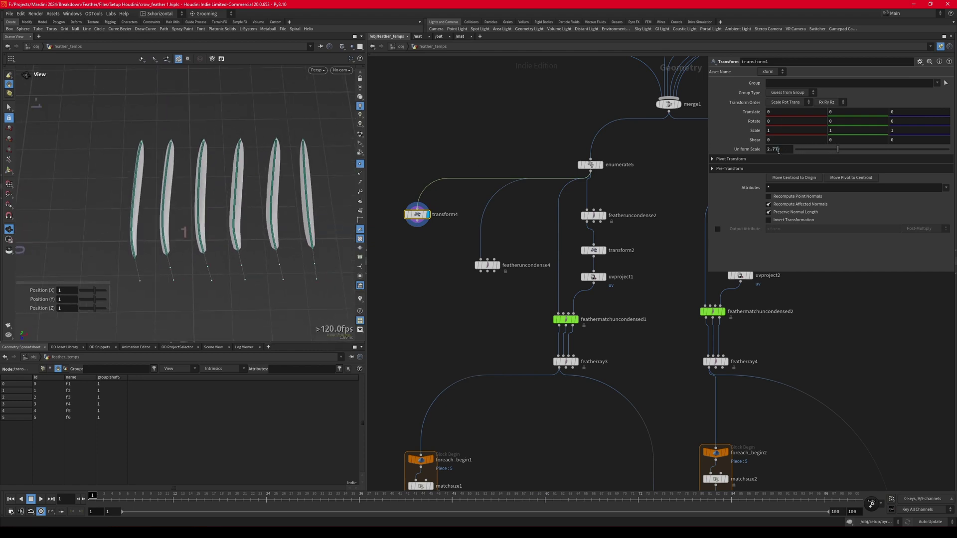
Delete the test Transform node connected to enumerate5.
click(780, 149)
drag(175, 199, 206, 198)
drag(433, 248, 419, 220)
key(Delete)
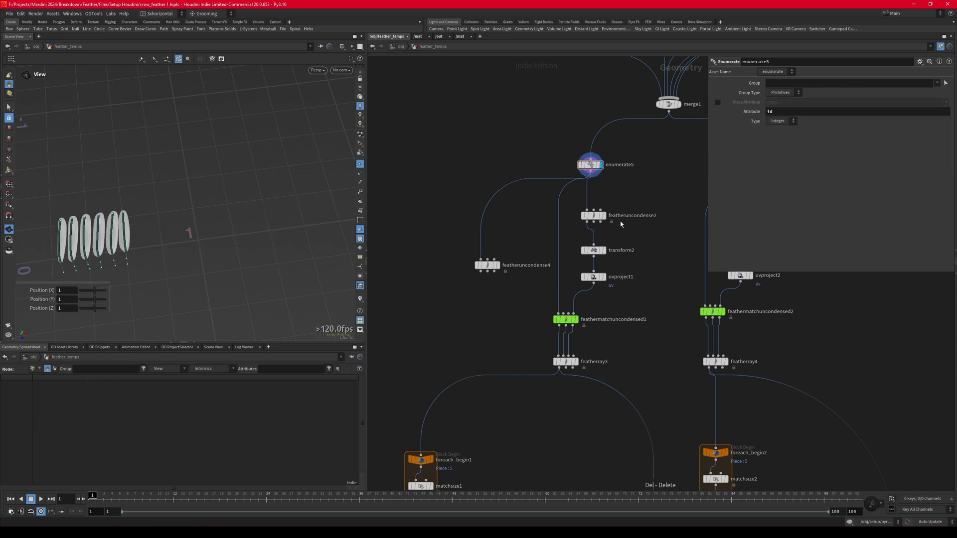
Display the featheruncondense2 node to view the feathers in uncondensed form.
scroll(621, 229, up, 3)
click(589, 206)
middle_drag(82, 248, 163, 208)
Display transform2 and uvproject1 in turn to inspect the scaled feathers and their UV projection.
click(591, 266)
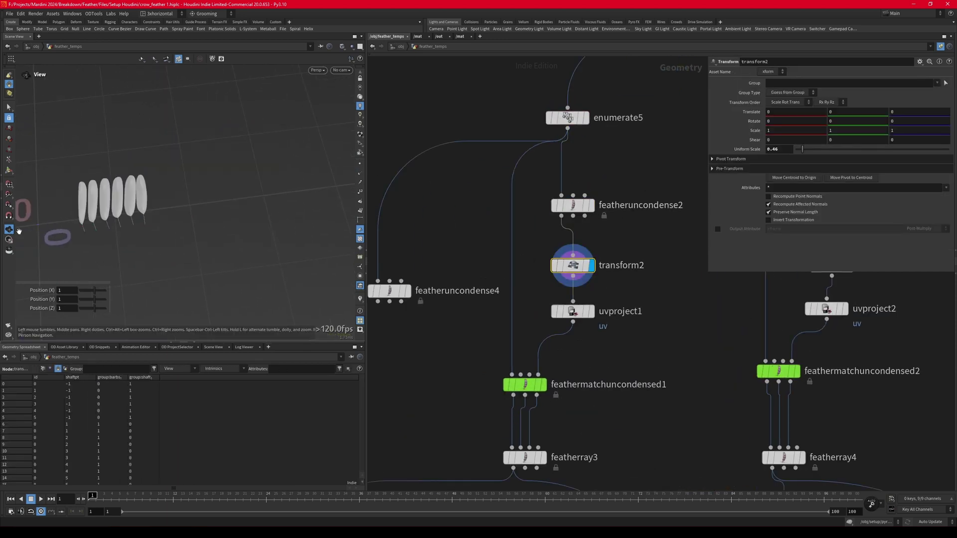
scroll(159, 179, up, 5)
click(591, 311)
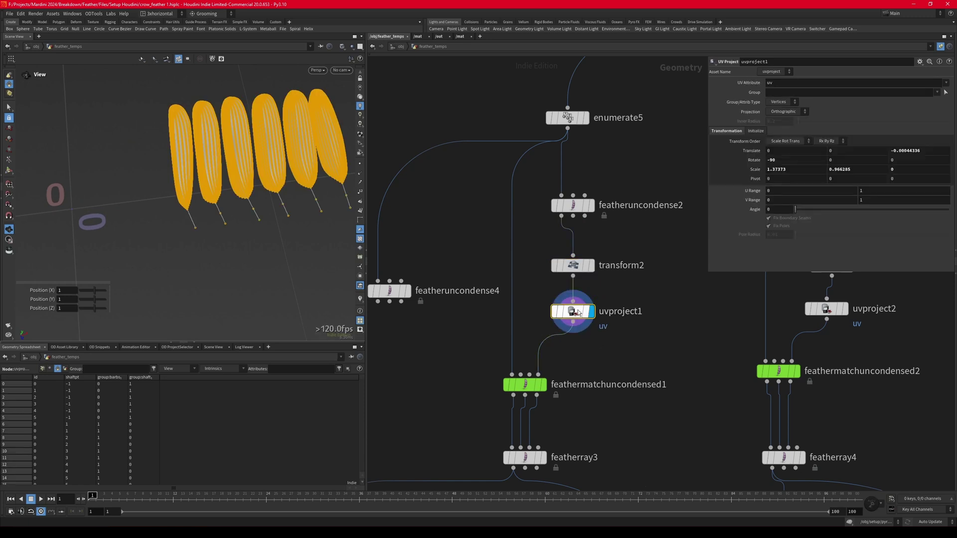
drag(252, 210, 227, 205)
Display feathermatchuncondensed1 and inspect the points on its recondensed feathers.
scroll(572, 274, down, 4)
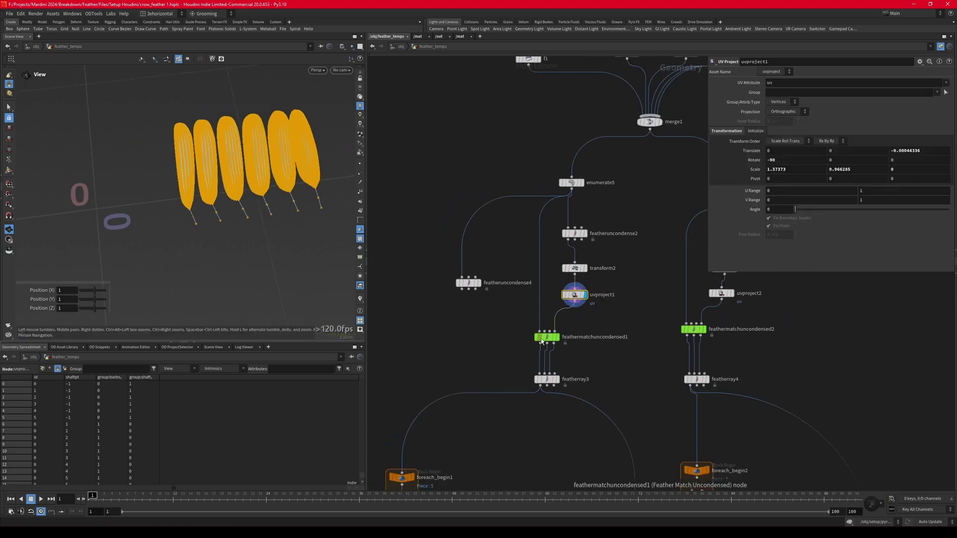
scroll(549, 309, up, 4)
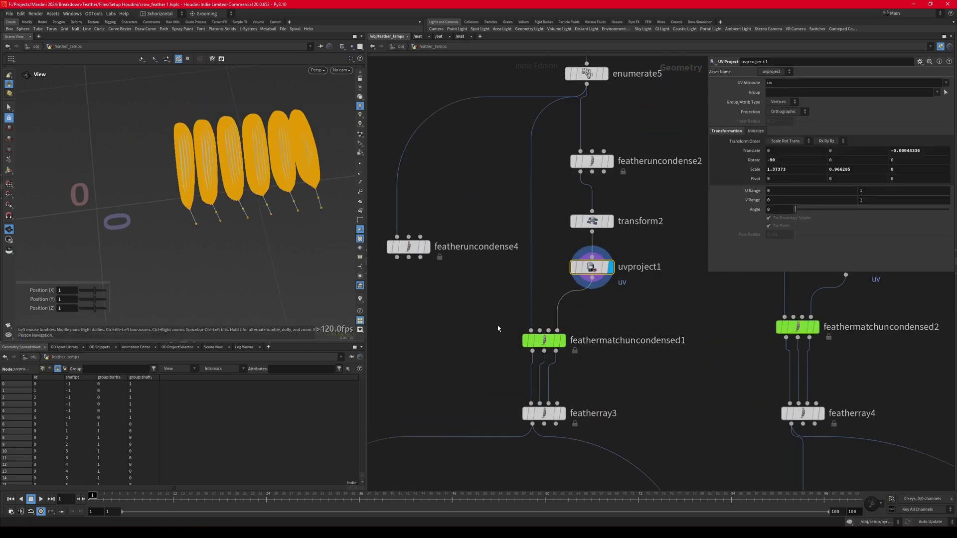
click(562, 341)
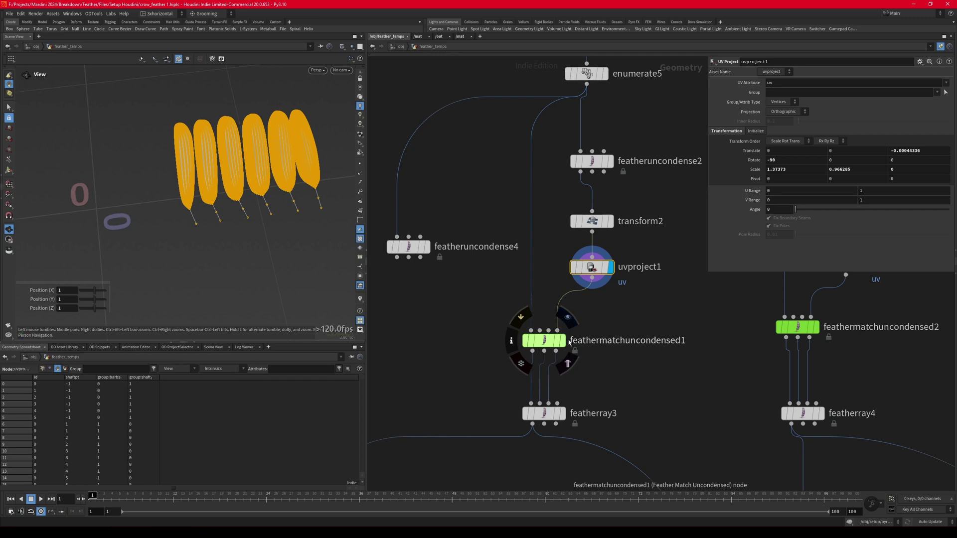
click(543, 341)
drag(326, 212, 335, 166)
click(360, 164)
drag(235, 202, 129, 242)
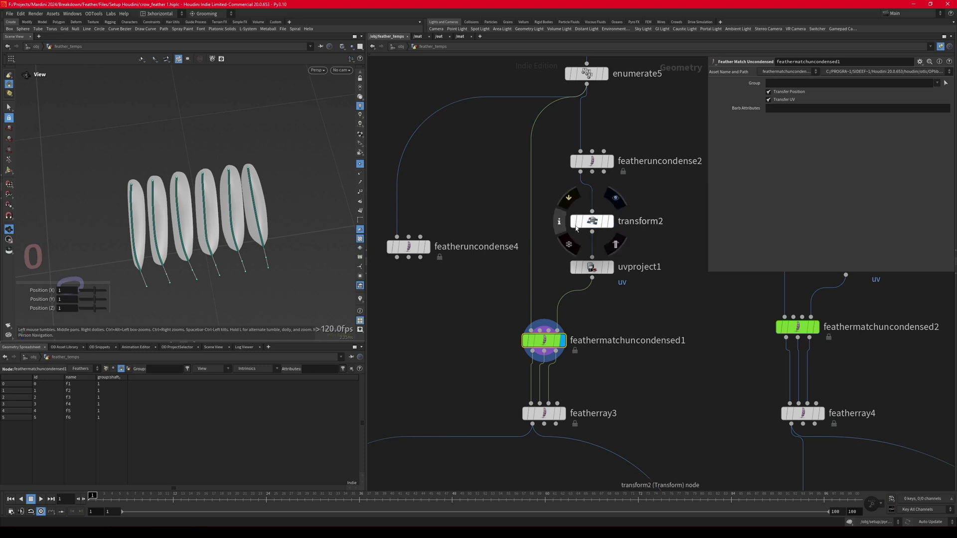
Display featherray3 to view the textured feathers and highlight its eagle_feathers_g.jpg texture path.
scroll(549, 207, down, 4)
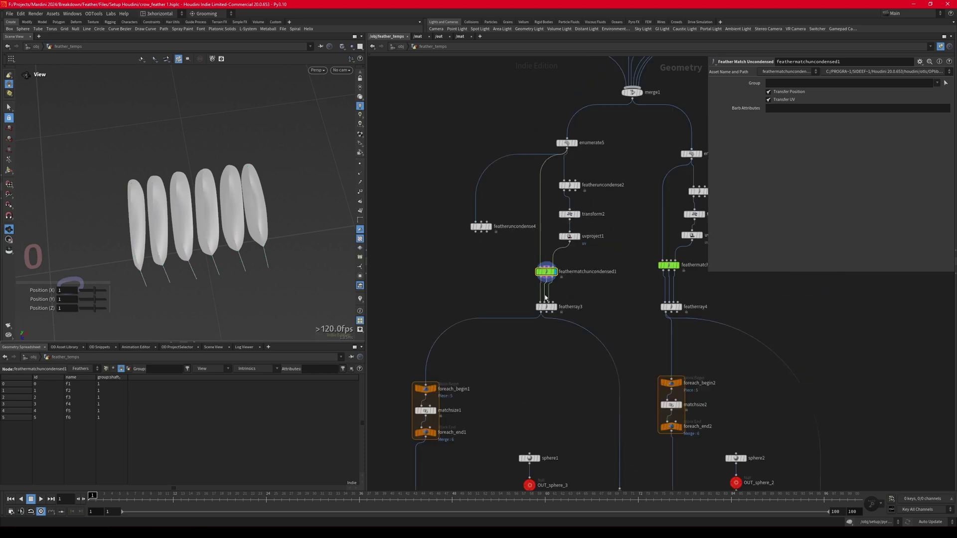
scroll(546, 318, up, 4)
click(567, 293)
drag(156, 213, 185, 248)
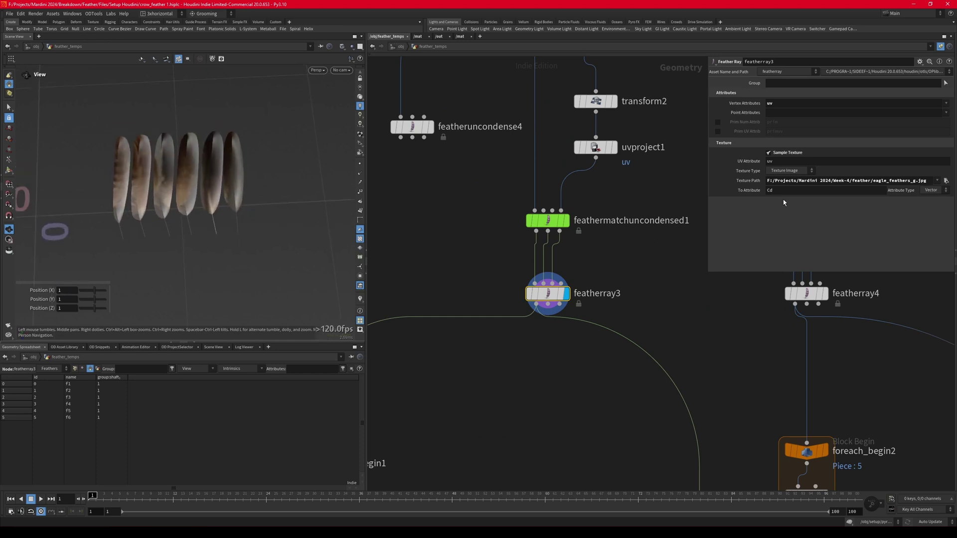
triple_click(816, 182)
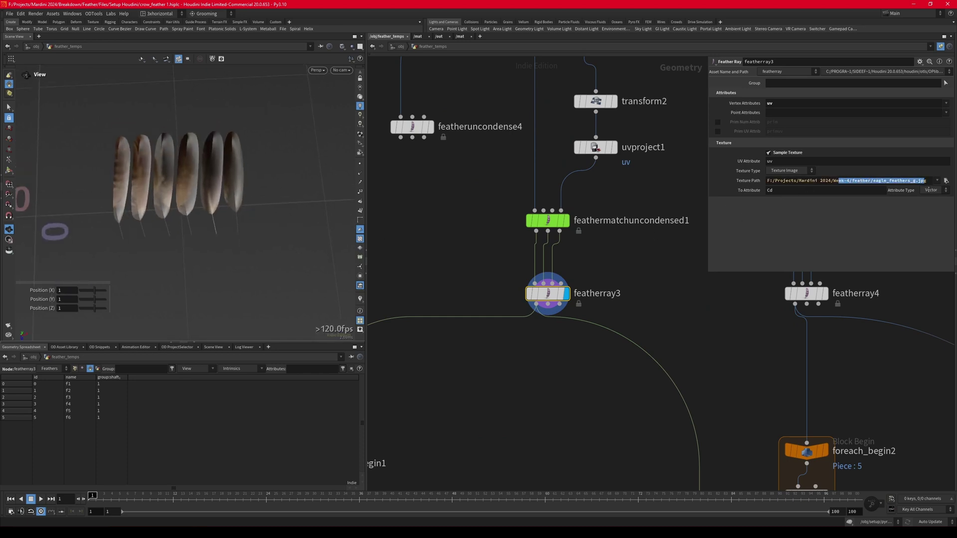
Compare the textured feathers with the feather reference image in top view and return to the perspective view.
key(space+2)
scroll(272, 238, down, 2)
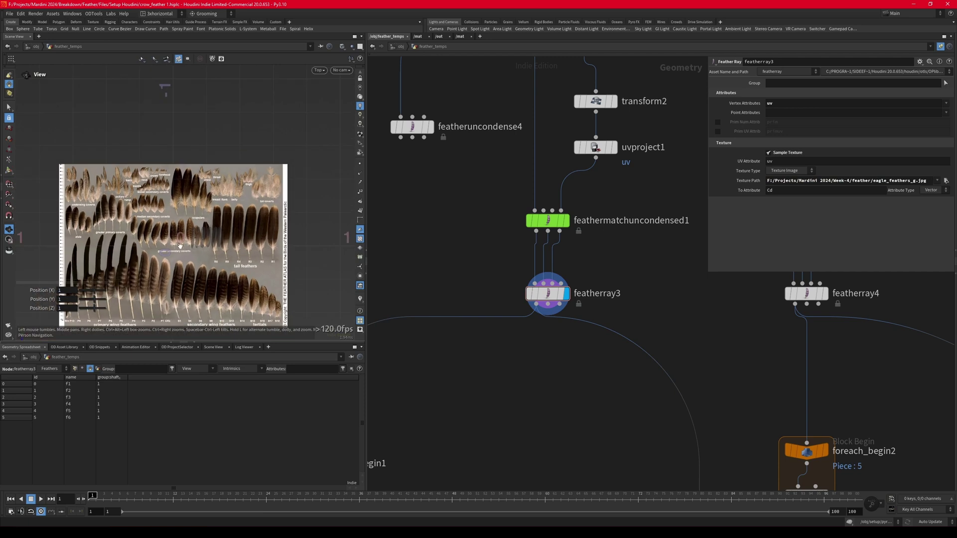
key(space+1)
drag(246, 224, 183, 191)
scroll(184, 217, down, 2)
scroll(578, 205, down, 5)
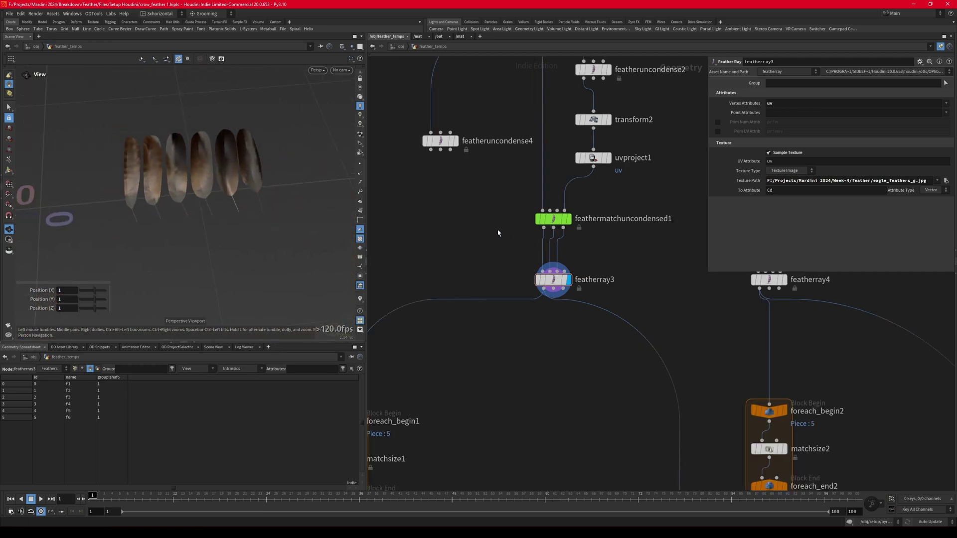
Display foreach_end1 to view the looped and match-sized feathers from the top.
middle_drag(513, 293, 508, 240)
scroll(492, 268, up, 3)
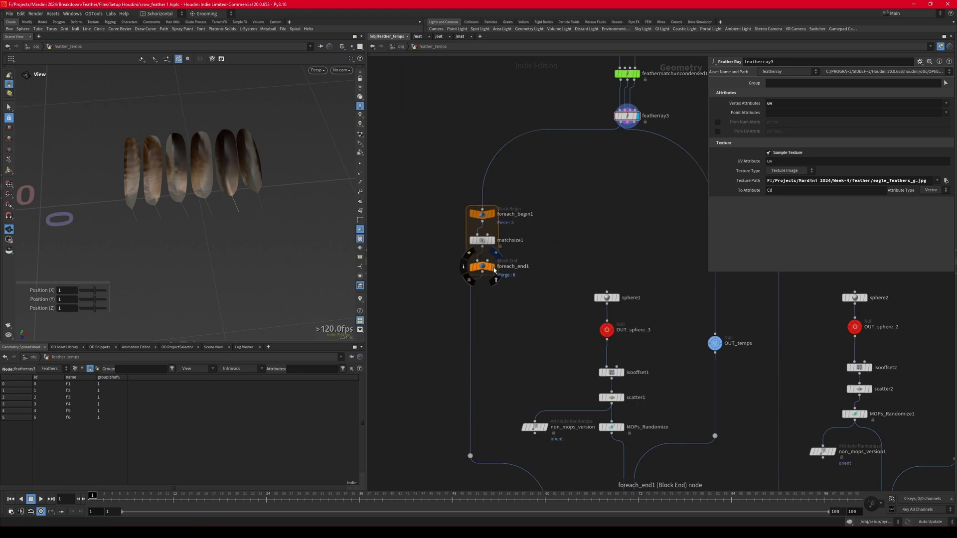
click(492, 267)
click(486, 267)
drag(291, 223, 292, 219)
key(space+2)
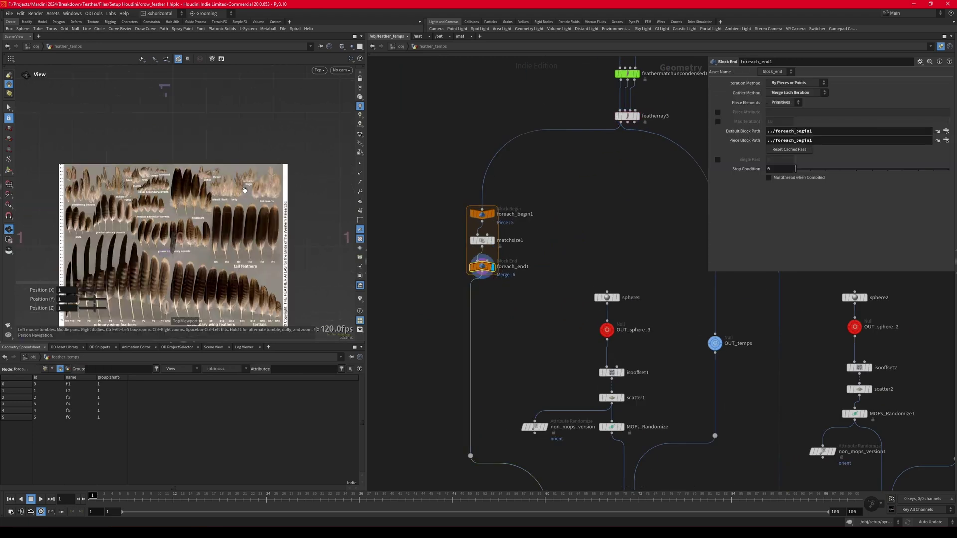
Hide the viewport background image in the display options and frame the overlapping feathers in top view.
key(d)
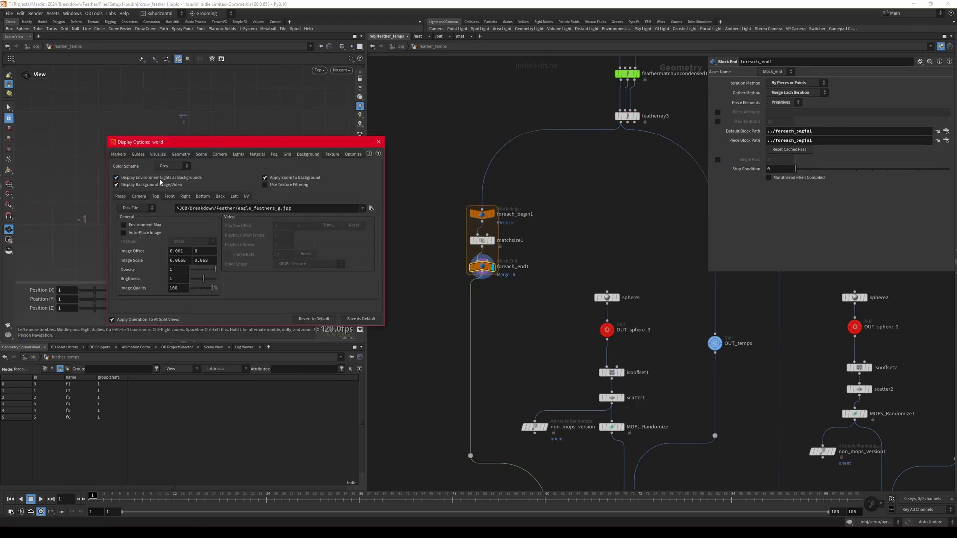
click(379, 142)
key(space+g)
scroll(182, 204, down, 2)
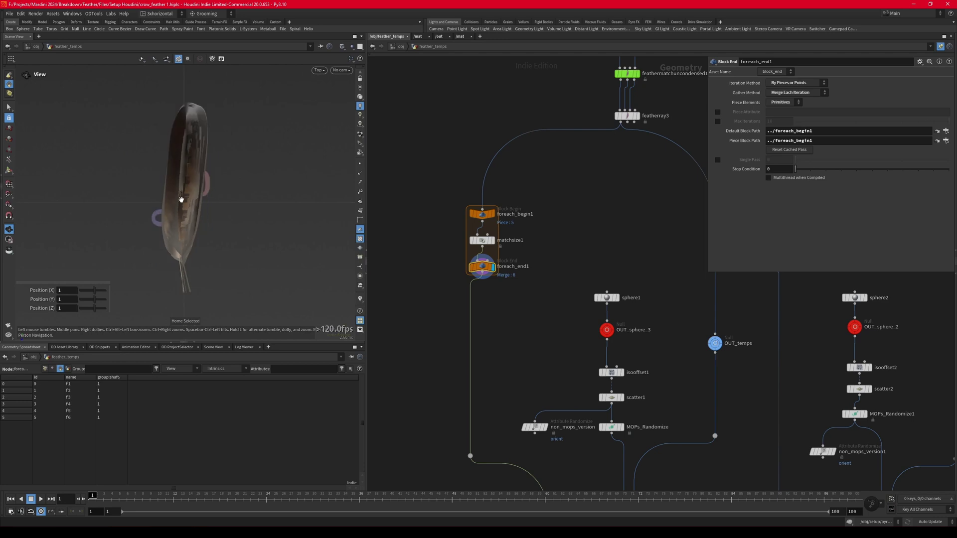
key(h)
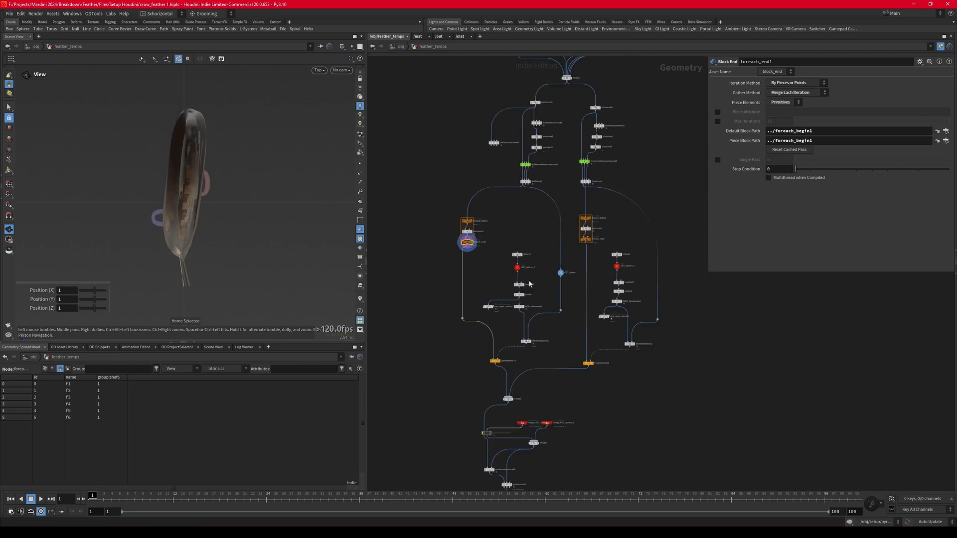
Display the sphere1 node and frame its stretched sphere in the perspective view.
scroll(529, 284, up, 3)
click(499, 218)
key(space+1)
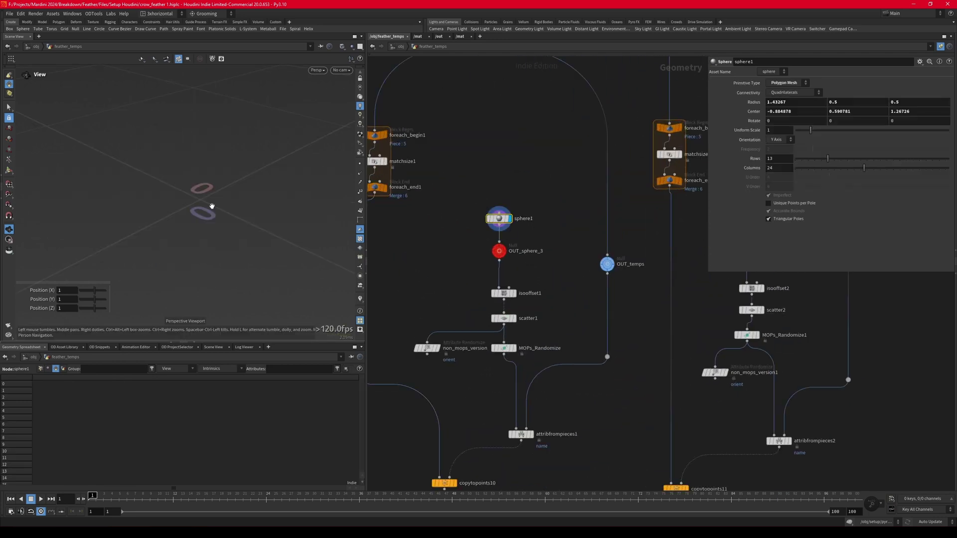
key(space+g)
middle_drag(481, 297, 460, 257)
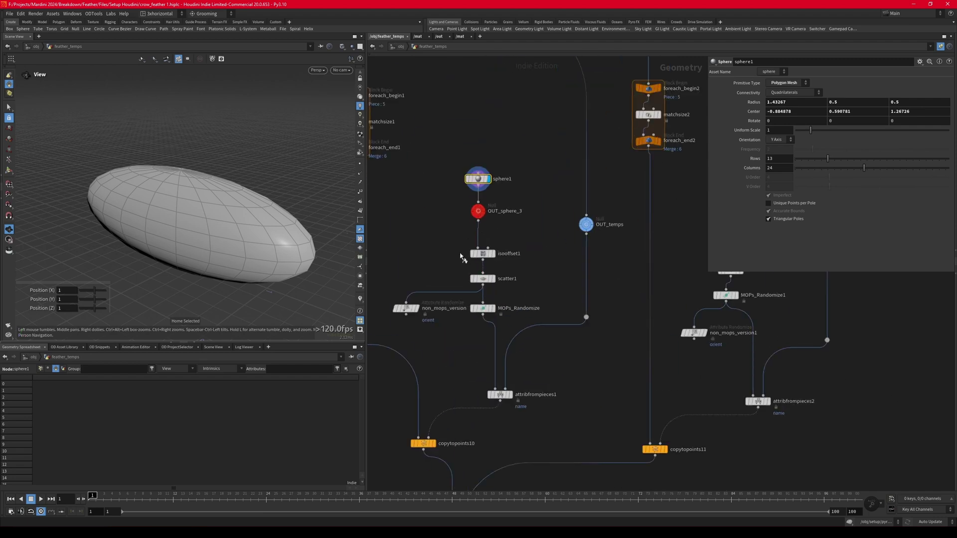
Display isooffset1, scatter1 and MOPs_Randomize in turn to inspect the fog volume and its scattered points.
click(492, 253)
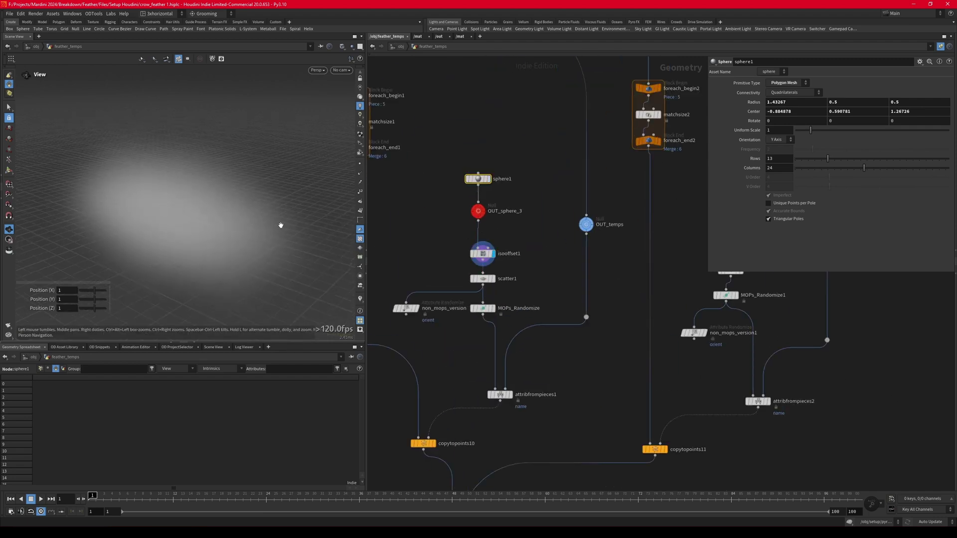
click(492, 279)
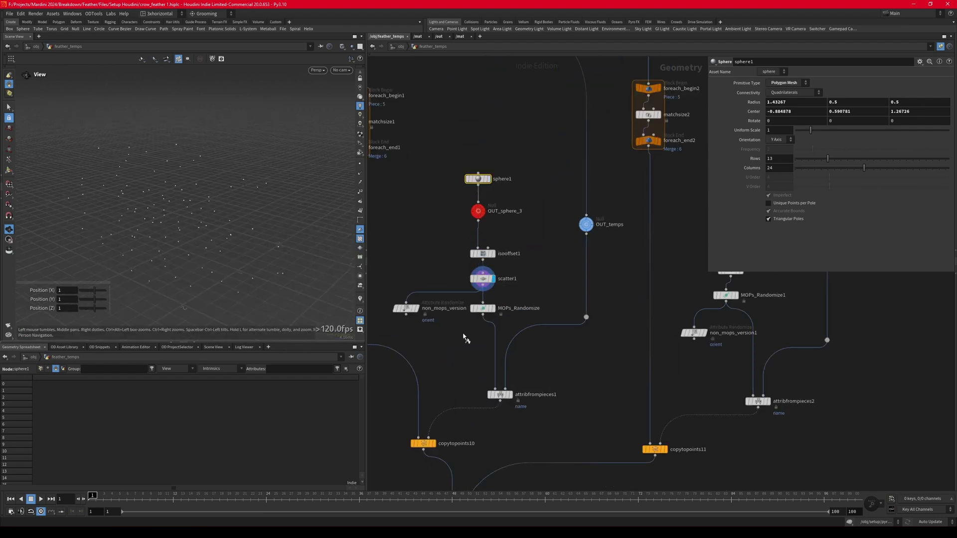
click(493, 308)
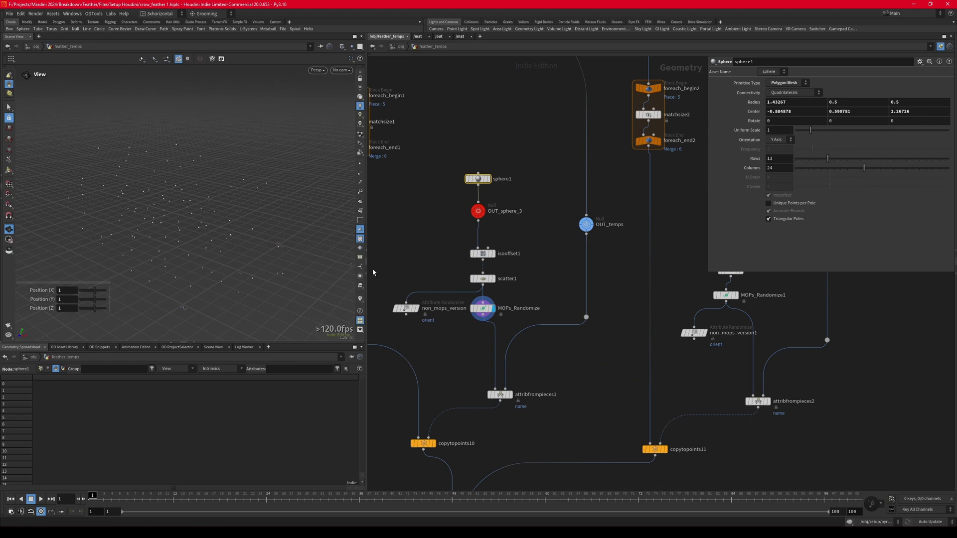
key(XF86AudioLowerVolume)
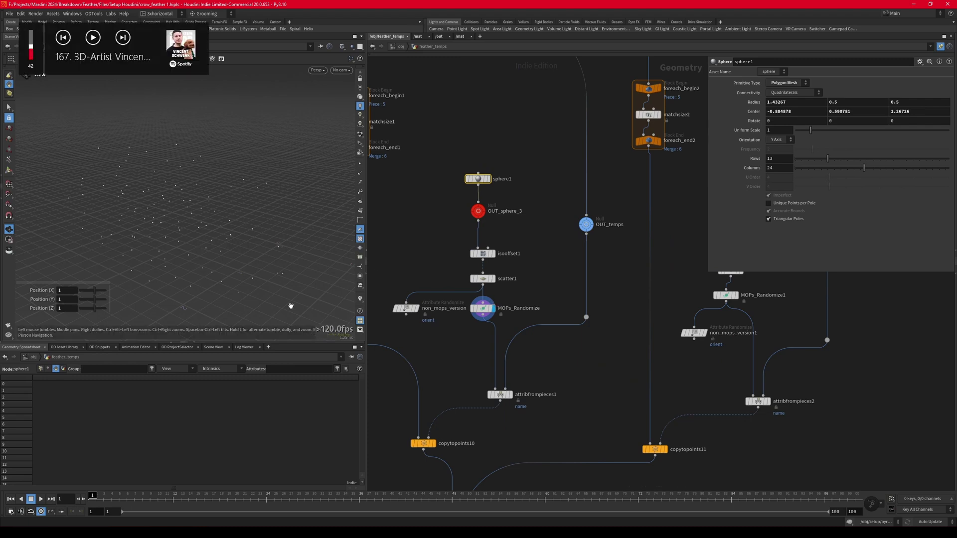
Select the non_mops_version node and highlight its orient attribute name and its dimensions value.
click(406, 308)
middle_drag(382, 323, 415, 302)
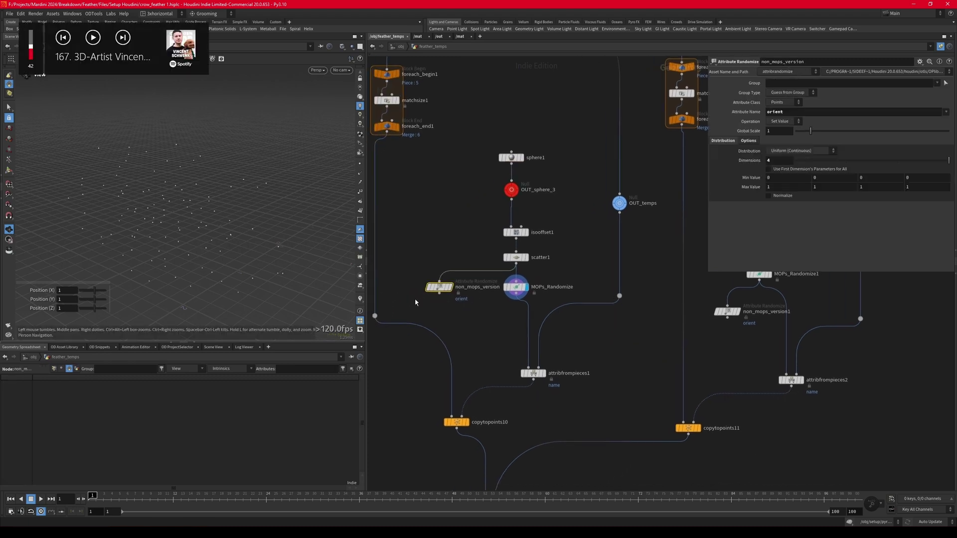
double_click(777, 112)
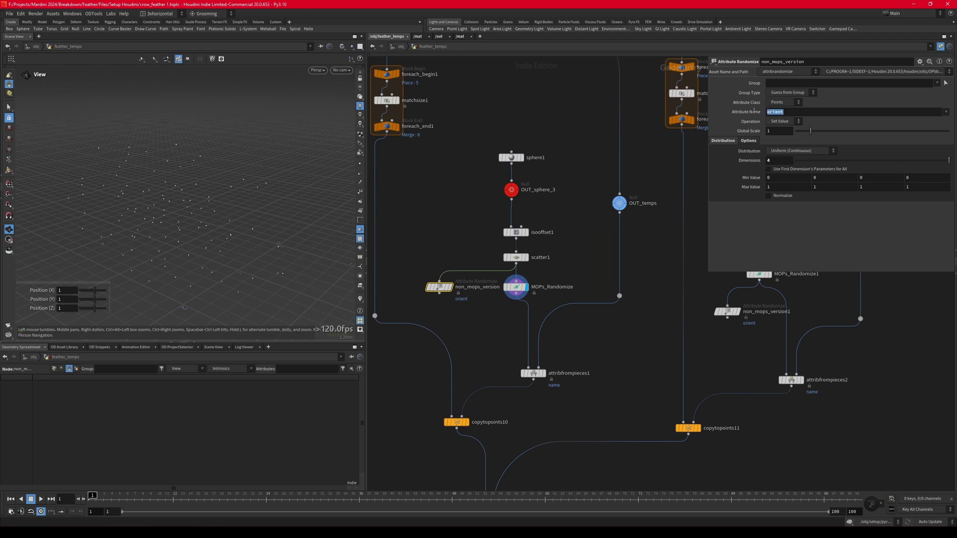
drag(773, 159, 764, 159)
click(598, 160)
Display attribfrompieces1 and inspect its name piece attribute and the scattered points.
middle_drag(509, 353, 497, 327)
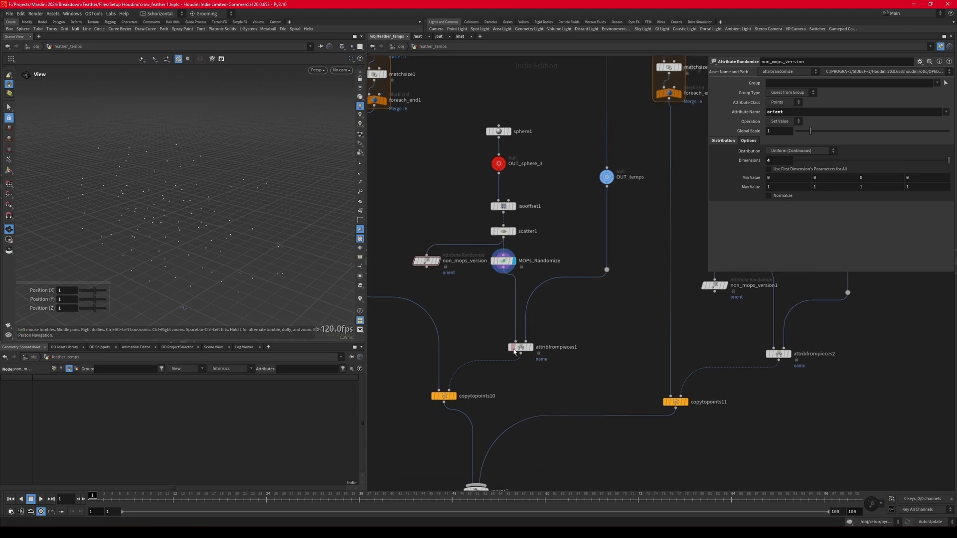
click(532, 347)
drag(488, 335, 535, 350)
middle_drag(535, 353, 569, 277)
drag(237, 248, 246, 236)
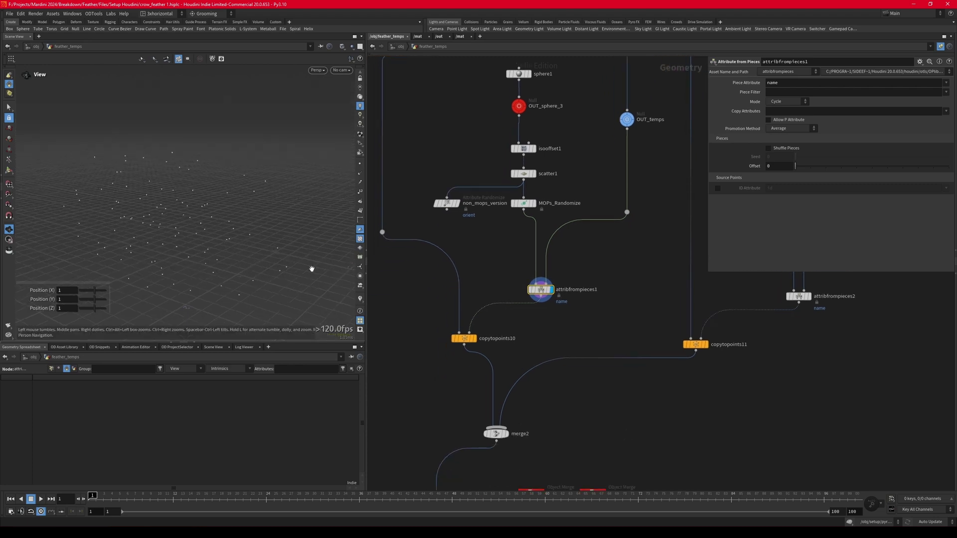
scroll(459, 174, down, 2)
scroll(460, 304, up, 2)
Display copytopoints10 and merge2 in turn to inspect the feathers copied onto the scattered points.
click(476, 315)
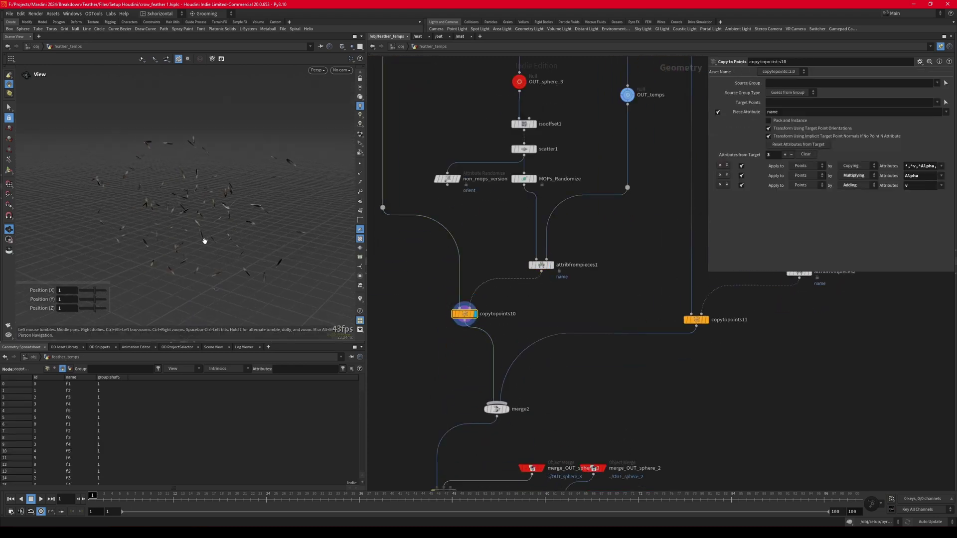
scroll(463, 299, down, 2)
scroll(463, 299, up, 2)
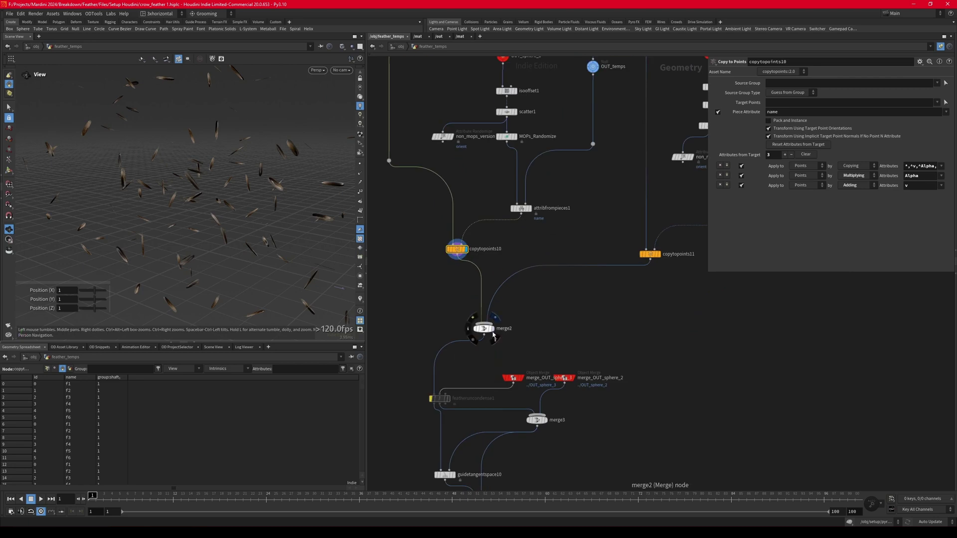
click(484, 328)
scroll(162, 260, down, 6)
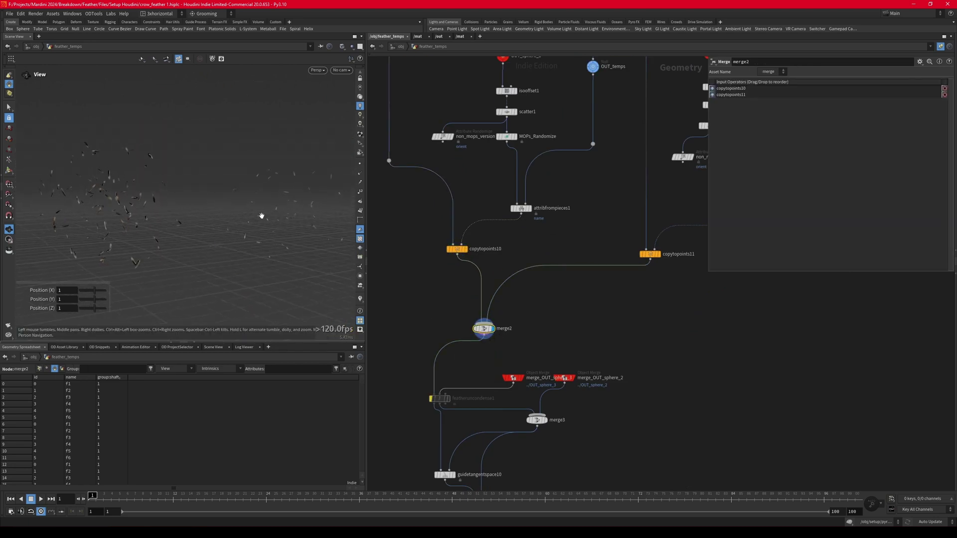
drag(238, 216, 218, 228)
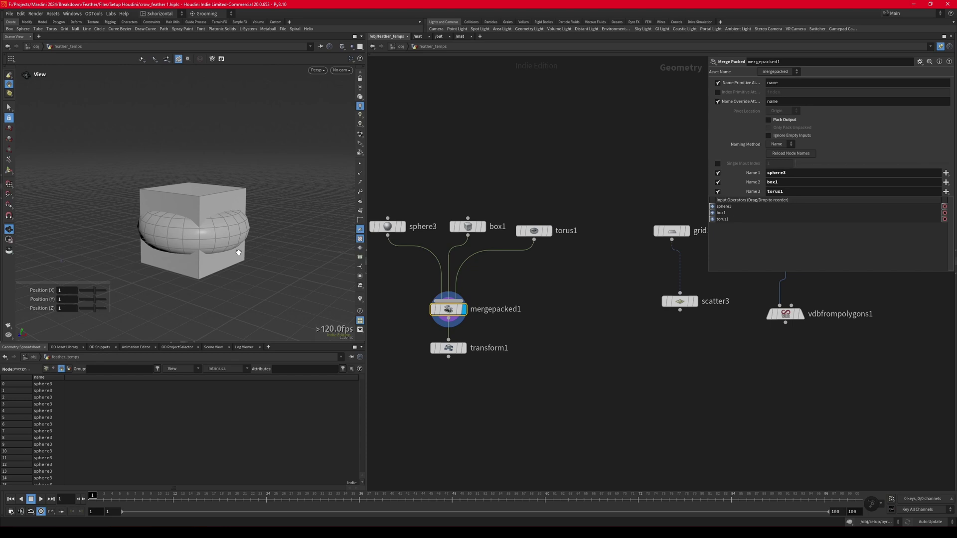
Examine the mergepacked1 result, highlighting its sphere3, box1 and torus1 inputs and its naming parameters.
mouse_move(227, 236)
mouse_down()
mouse_move(215, 235)
mouse_move(227, 236)
mouse_up()
scroll(572, 271, down, 3)
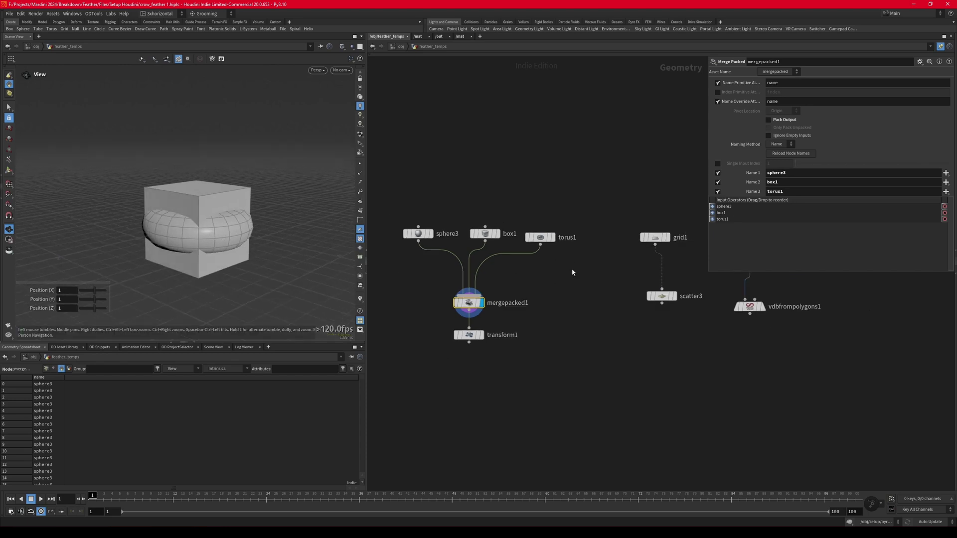
scroll(494, 269, up, 2)
drag(431, 218, 602, 263)
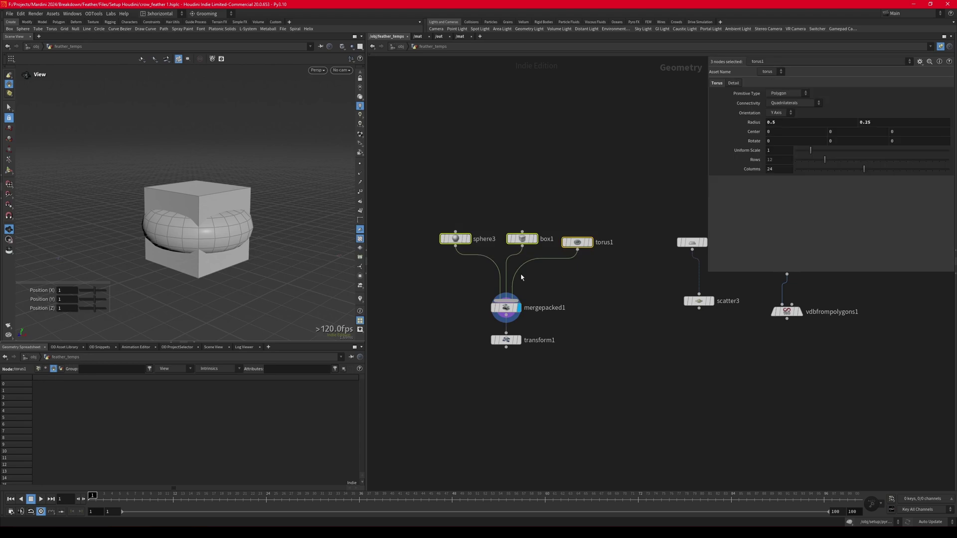
drag(470, 294, 528, 316)
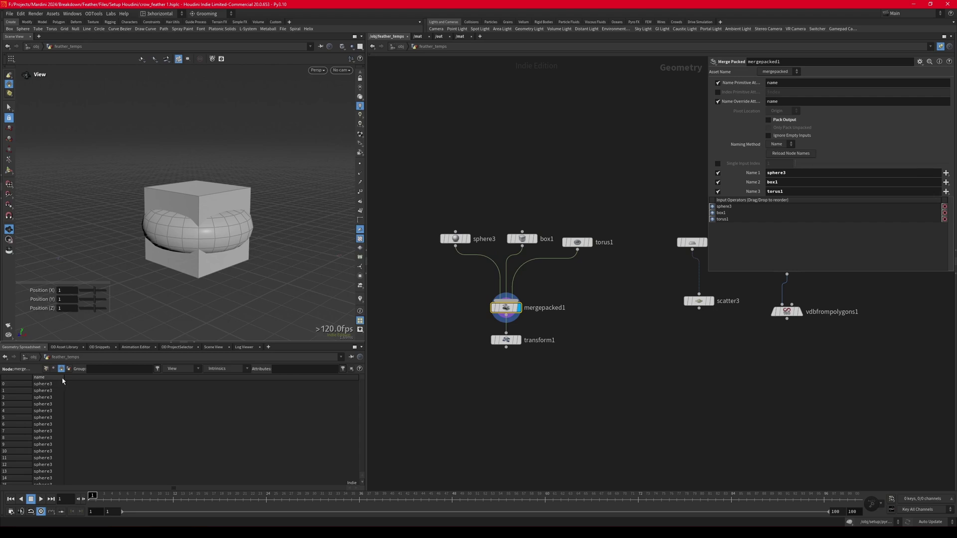
Widen the spreadsheet's name column and sort it in descending order to inspect the primitive names.
drag(65, 378, 86, 379)
scroll(65, 398, down, 10)
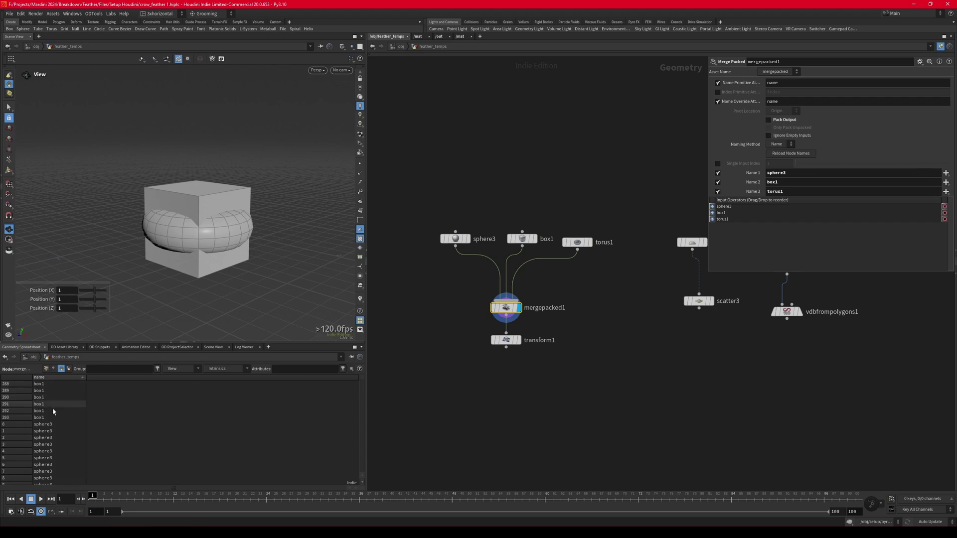
click(62, 378)
Display the transform1 node to view the scaled-down merged shapes.
scroll(519, 342, up, 2)
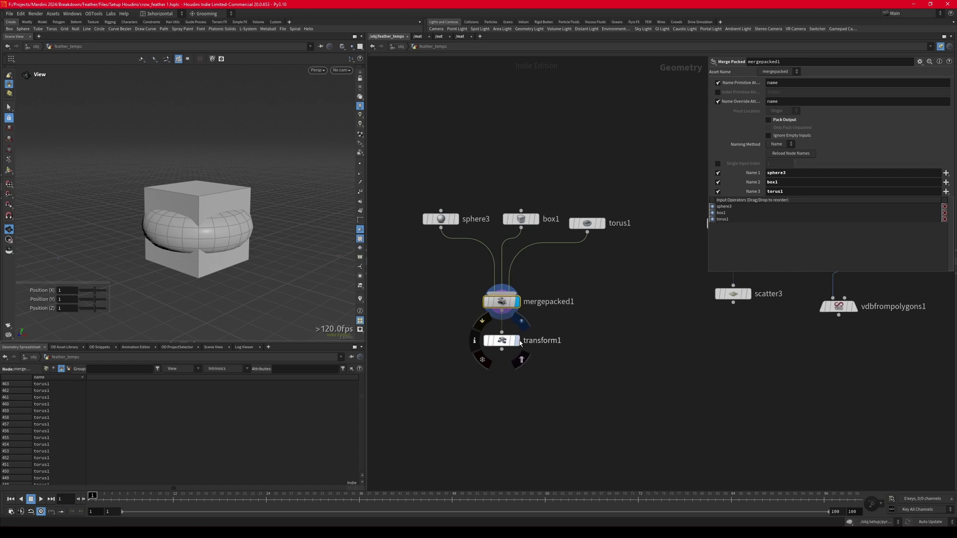
click(519, 343)
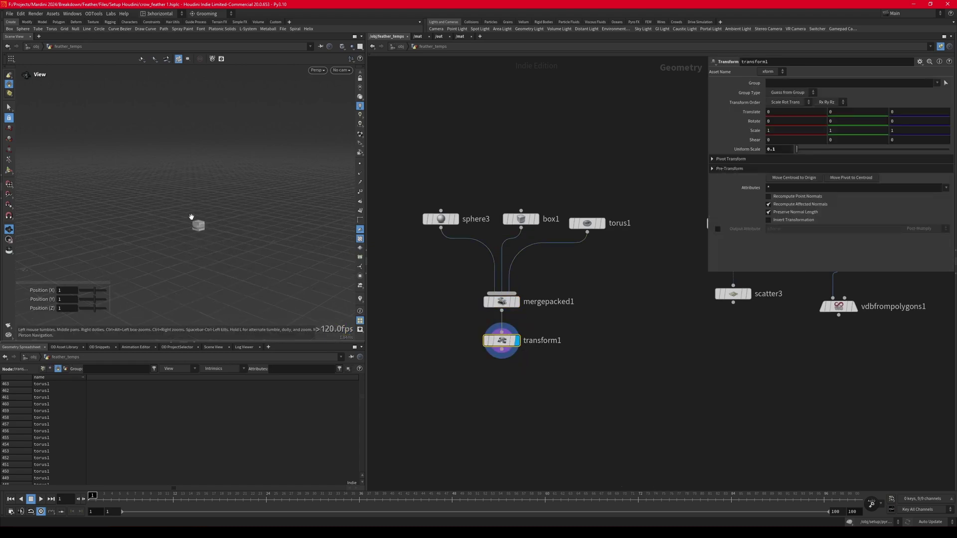
scroll(573, 258, down, 3)
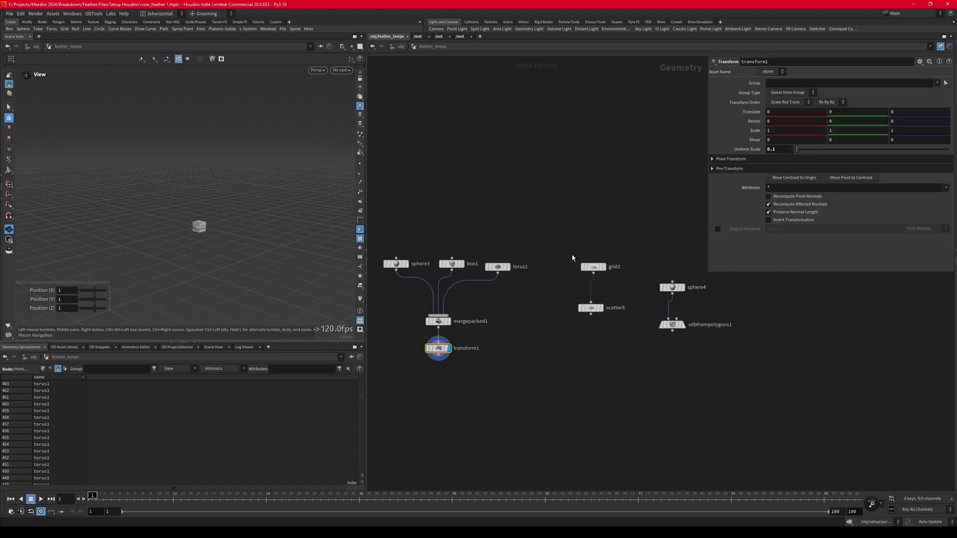
Display grid1 and scatter3 in turn to view the points scattered over the grid.
click(594, 267)
click(604, 267)
drag(192, 229, 195, 248)
click(601, 308)
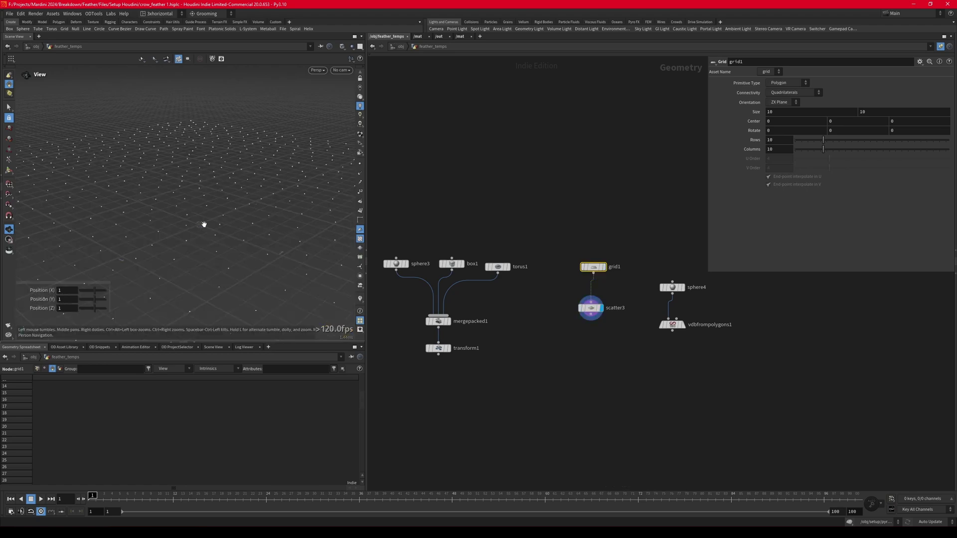
right_drag(203, 224, 169, 196)
Add a Copy to Points node below transform1 and enable Pack and Instance on it.
key(Tab)
text(c)
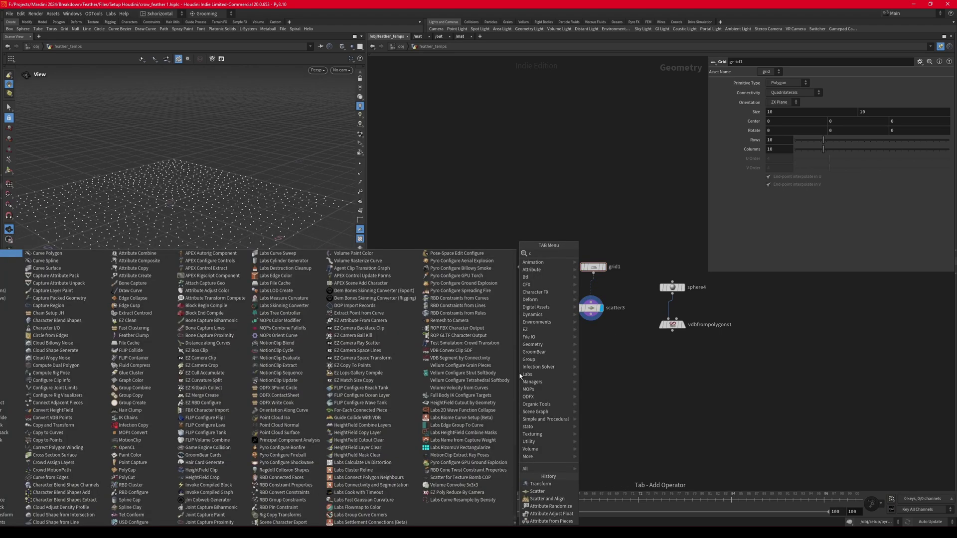
text(opy to p)
key(Return)
click(519, 372)
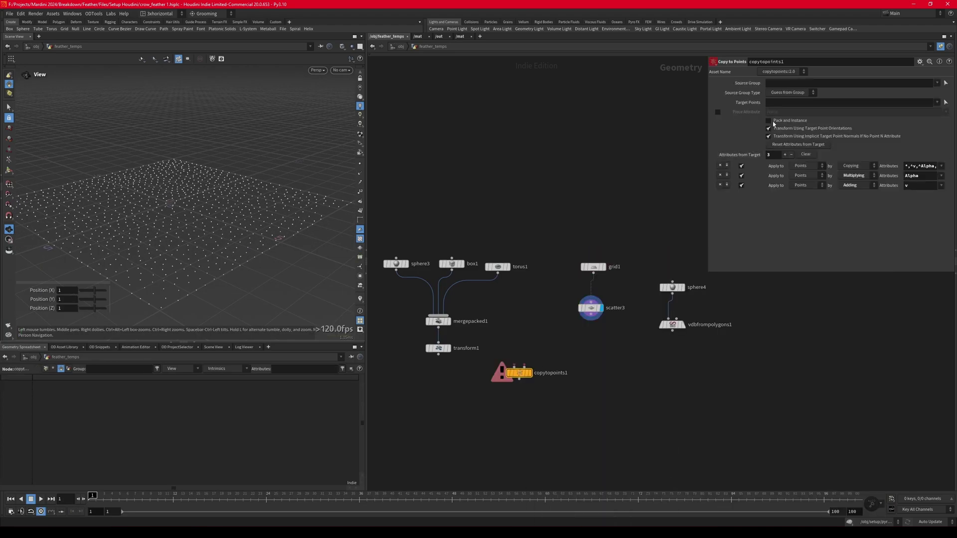
click(768, 121)
Connect transform1 as copytopoints1's source and scatter3 as its target points, and display the copied shapes.
drag(439, 348, 515, 366)
drag(591, 320, 495, 424)
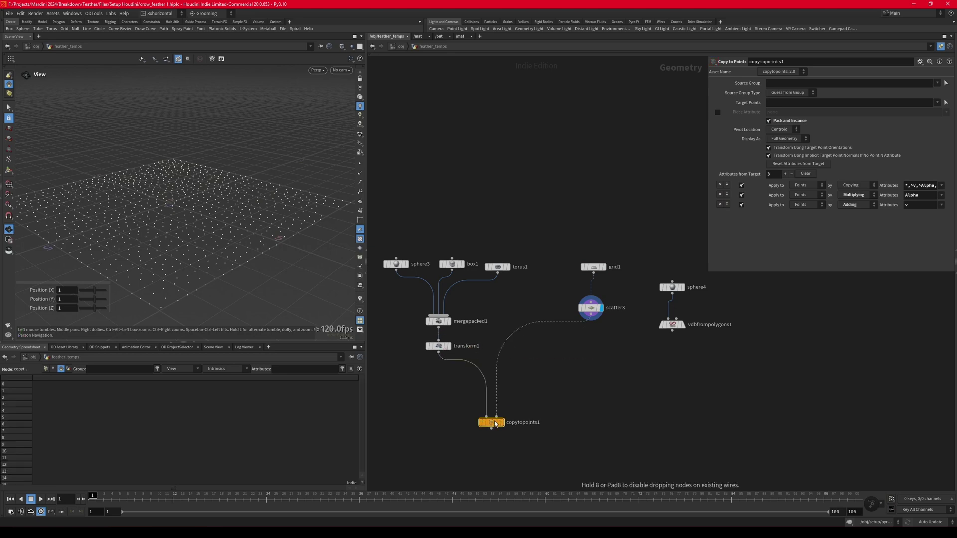
click(500, 423)
drag(189, 209, 217, 214)
scroll(214, 257, up, 5)
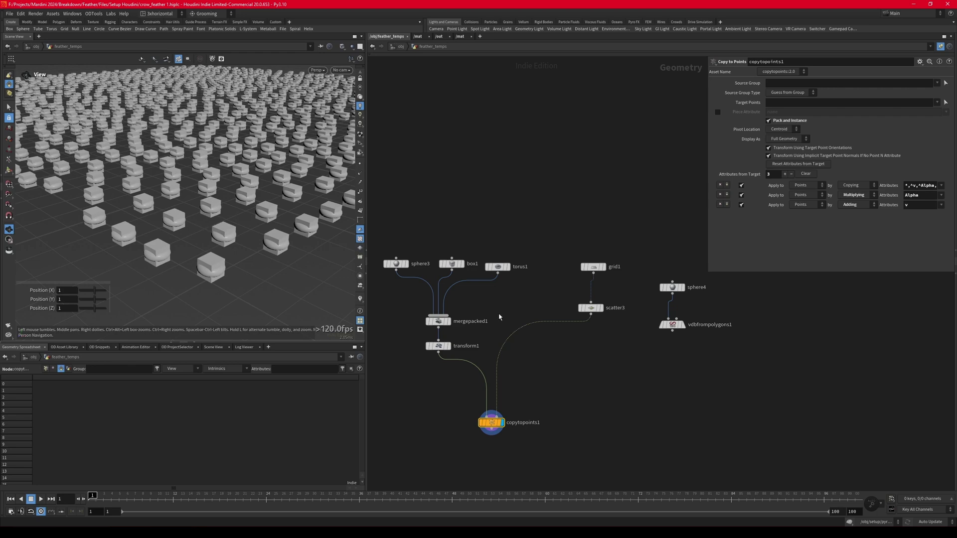
scroll(239, 244, up, 2)
scroll(197, 301, up, 2)
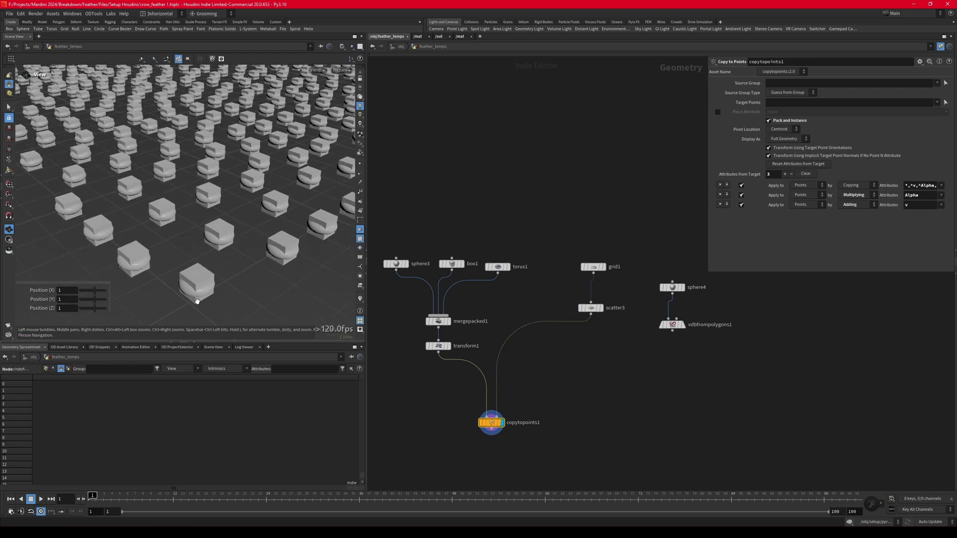
scroll(199, 299, down, 2)
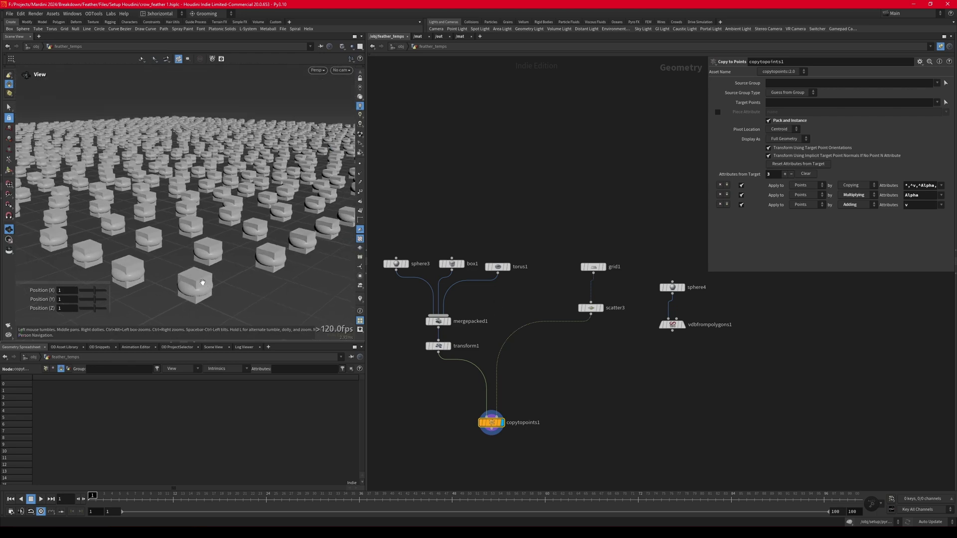
Add an Attribute from Pieces node between scatter3 and copytopoints1 in the network.
scroll(202, 282, down, 2)
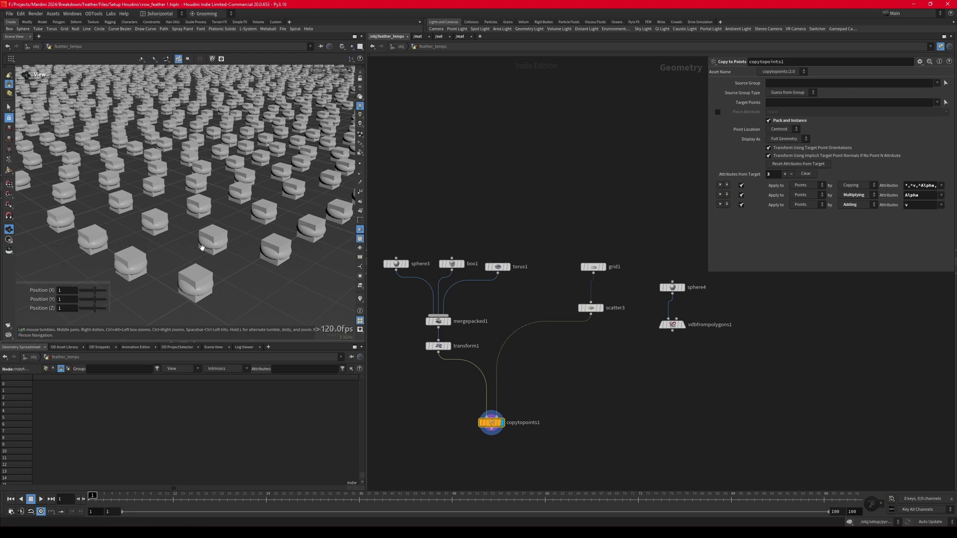
scroll(554, 321, down, 3)
scroll(532, 366, up, 3)
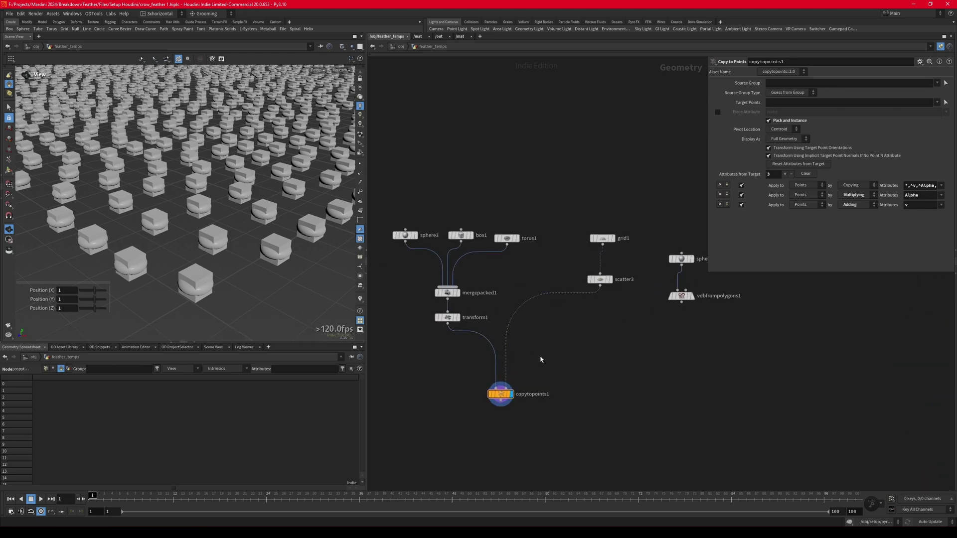
key(Tab)
text(at fro)
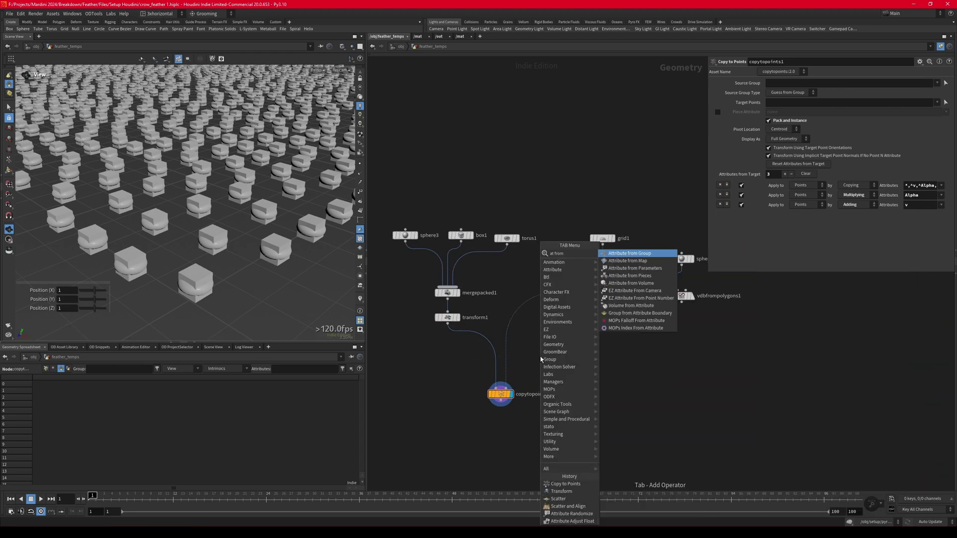
key(Down)
key(Down)
key(Down)
key(Return)
click(537, 350)
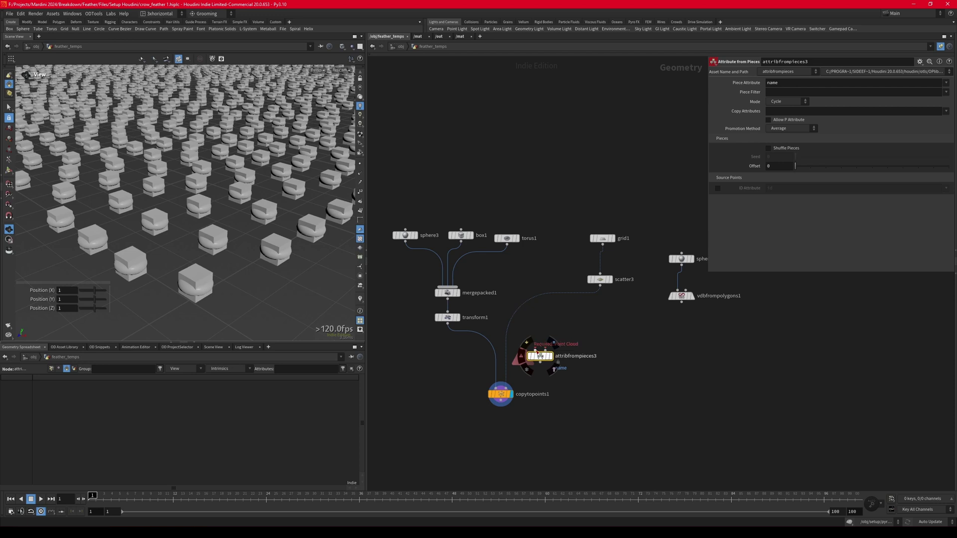
Connect scatter3 and transform1 to attribfrompieces3's first and second inputs, and display the node.
click(535, 350)
click(600, 286)
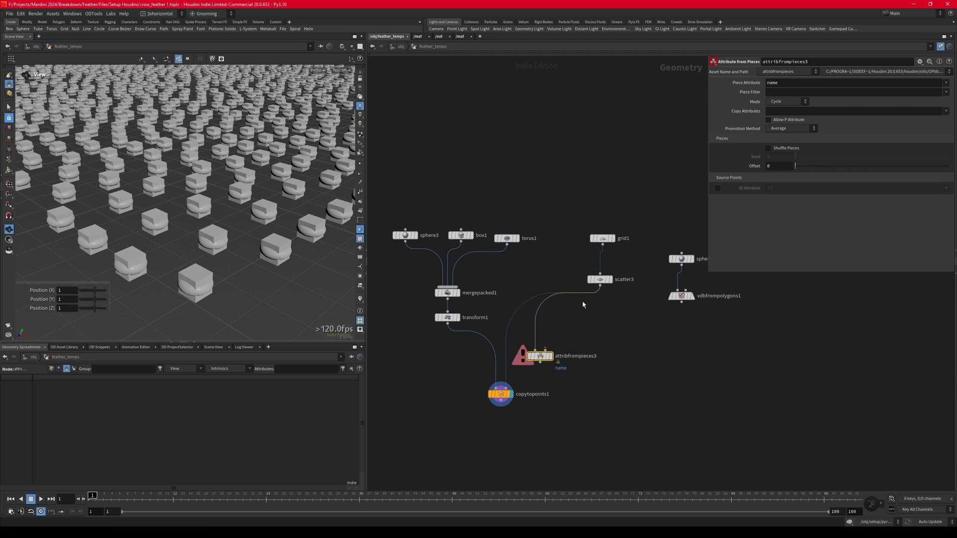
click(548, 350)
click(447, 324)
click(549, 356)
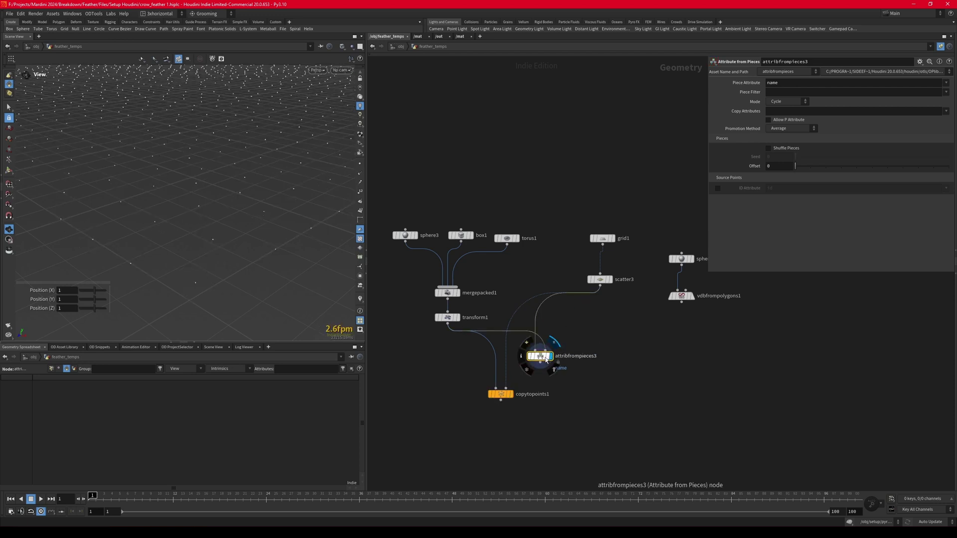
drag(546, 358, 550, 351)
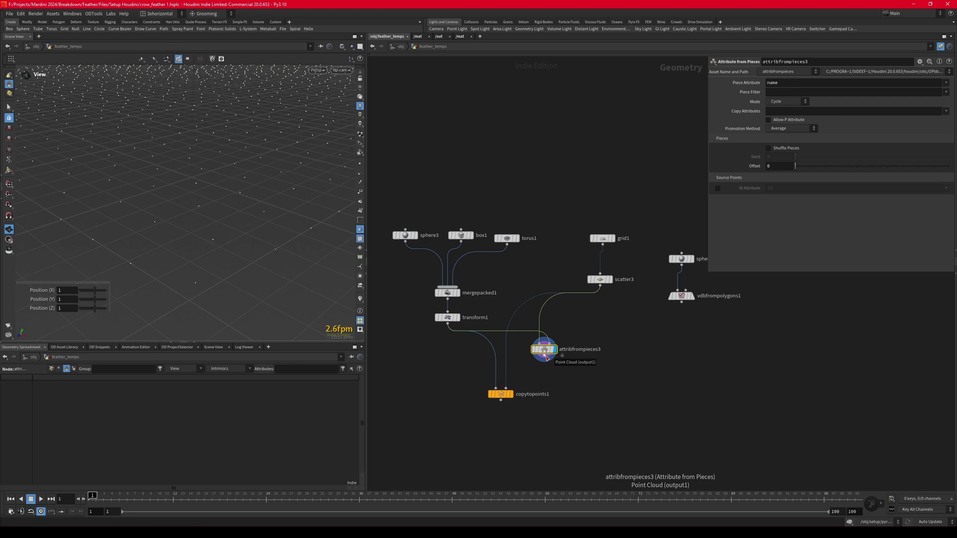
Connect attribfrompieces3 as copytopoints1's target points, display copytopoints1, and space the two nodes apart.
click(546, 357)
click(505, 388)
click(509, 394)
drag(507, 397, 502, 422)
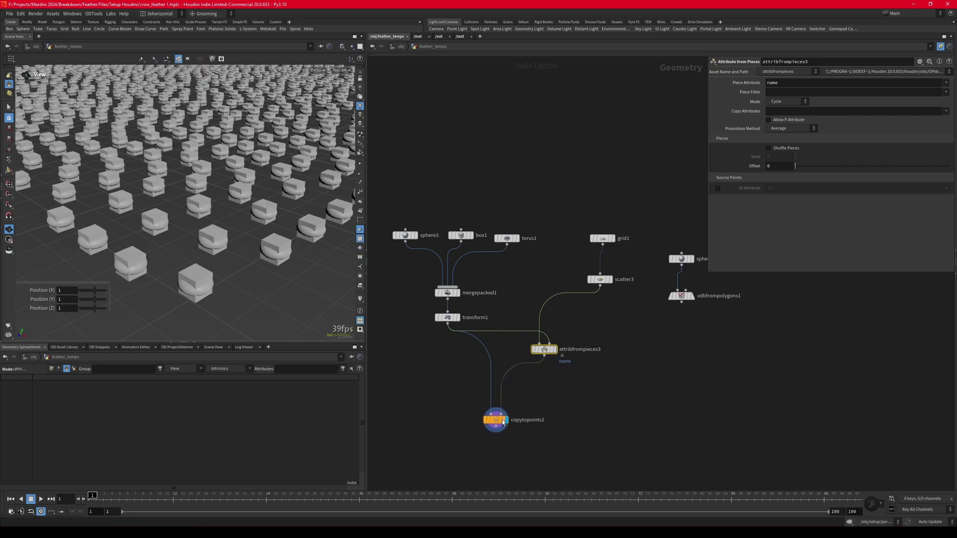
drag(556, 353, 547, 367)
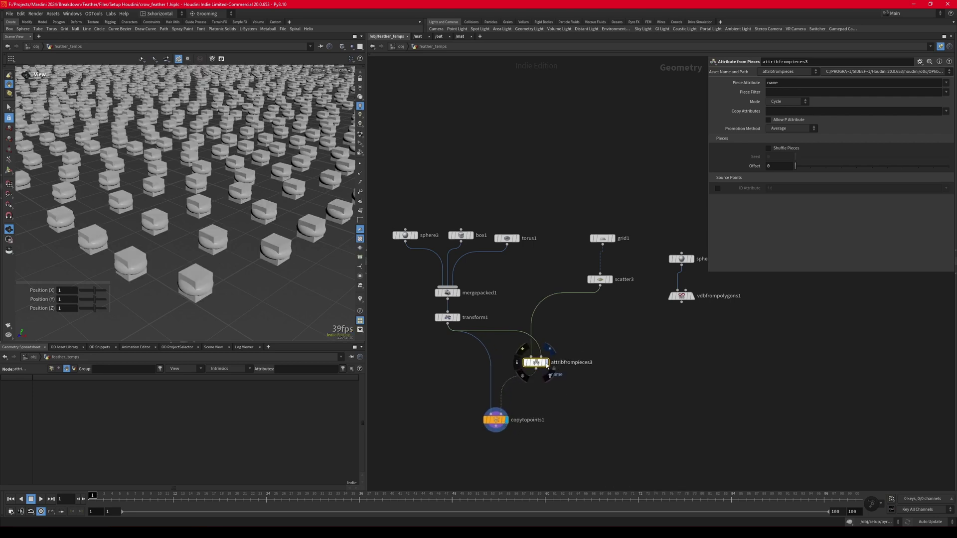
Display attribfrompieces3, check its node info, and enable the name visualizer to inspect the piece names on the points.
click(547, 364)
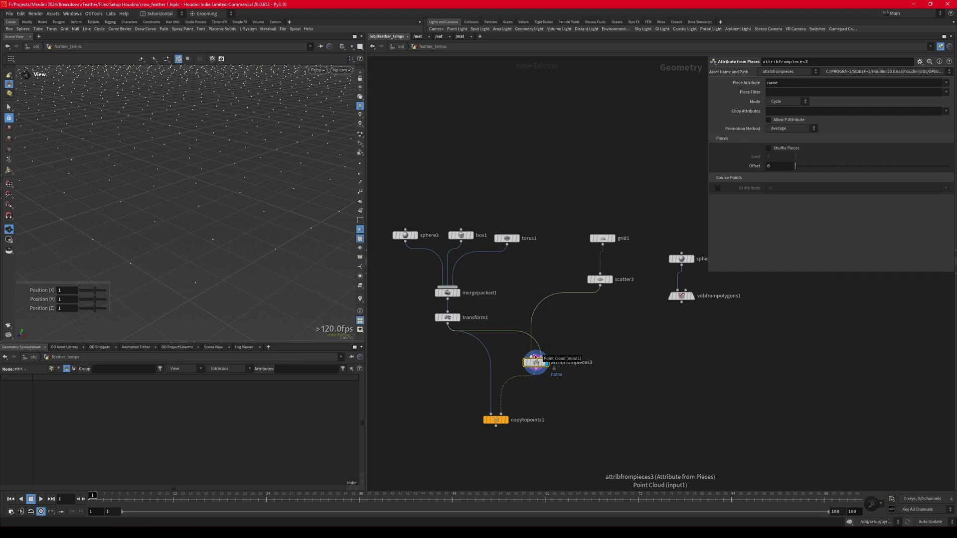
click(517, 363)
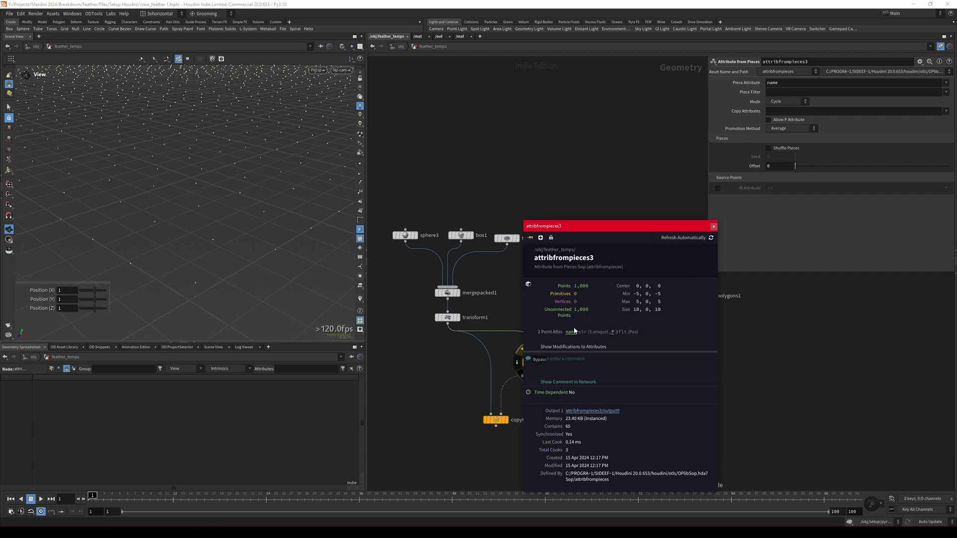
click(360, 298)
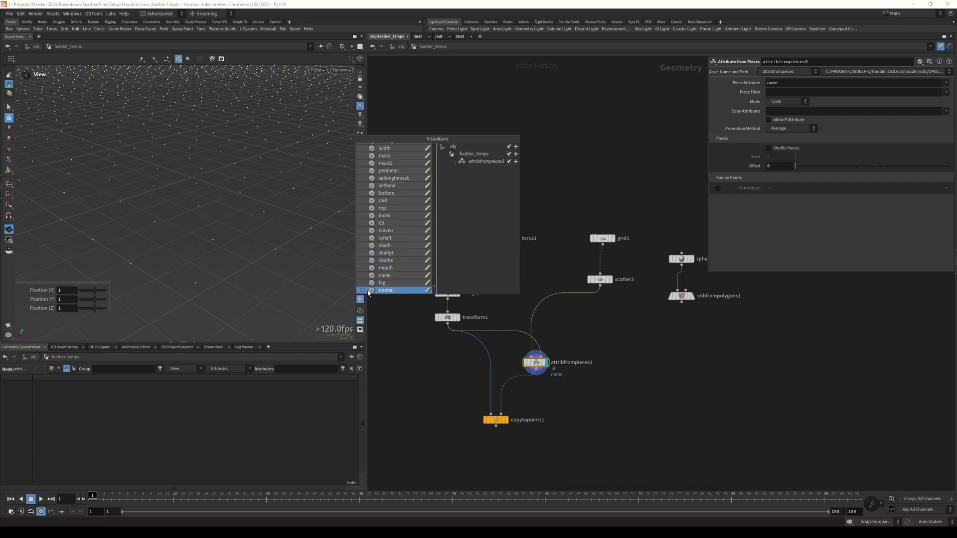
click(363, 275)
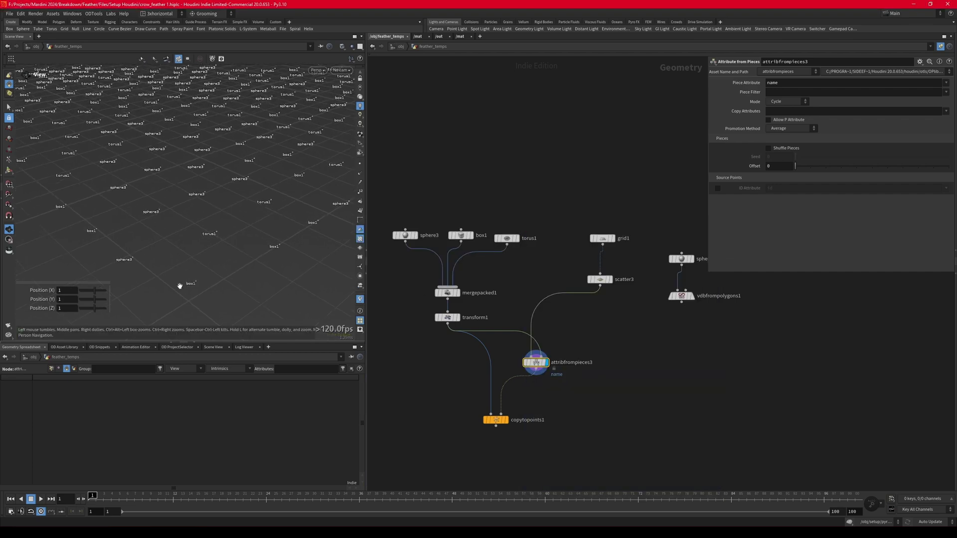
drag(128, 241, 95, 220)
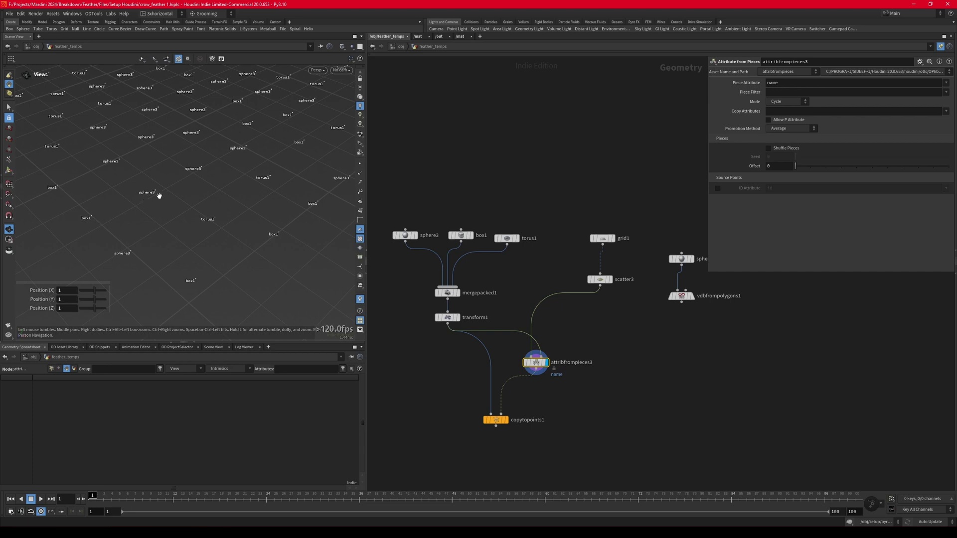
middle_drag(159, 196, 160, 224)
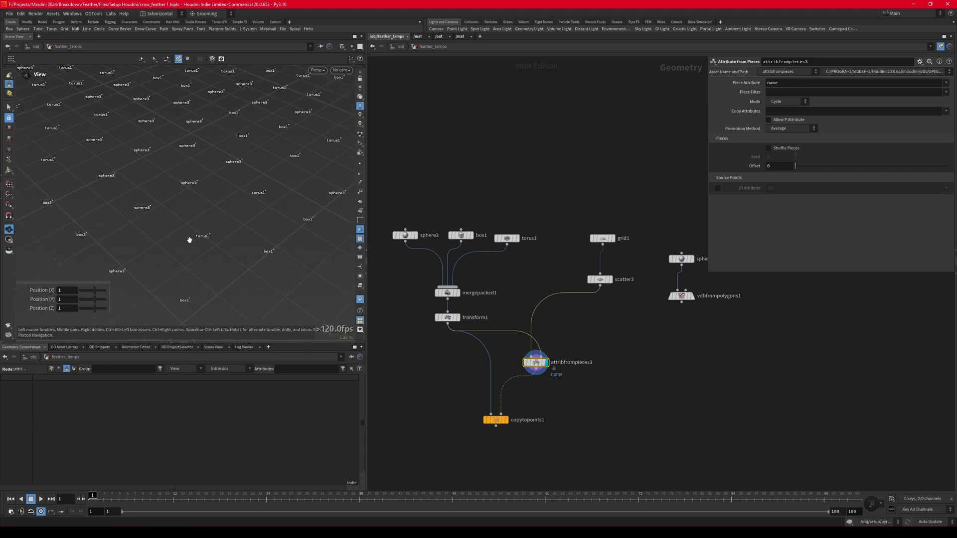
scroll(207, 265, down, 4)
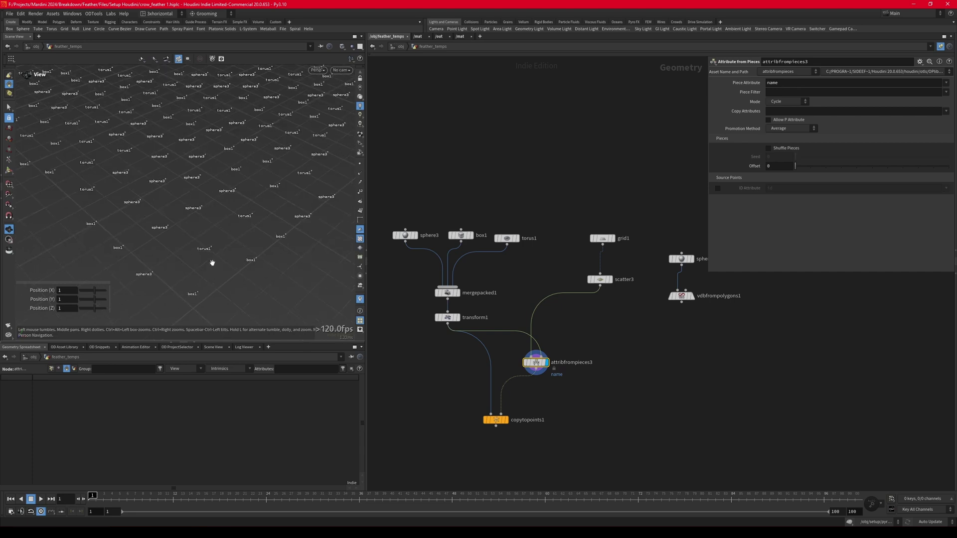
Review attribfrompieces3's Mode options, keep Cycle, and examine the distribution of piece names over the grid.
click(779, 103)
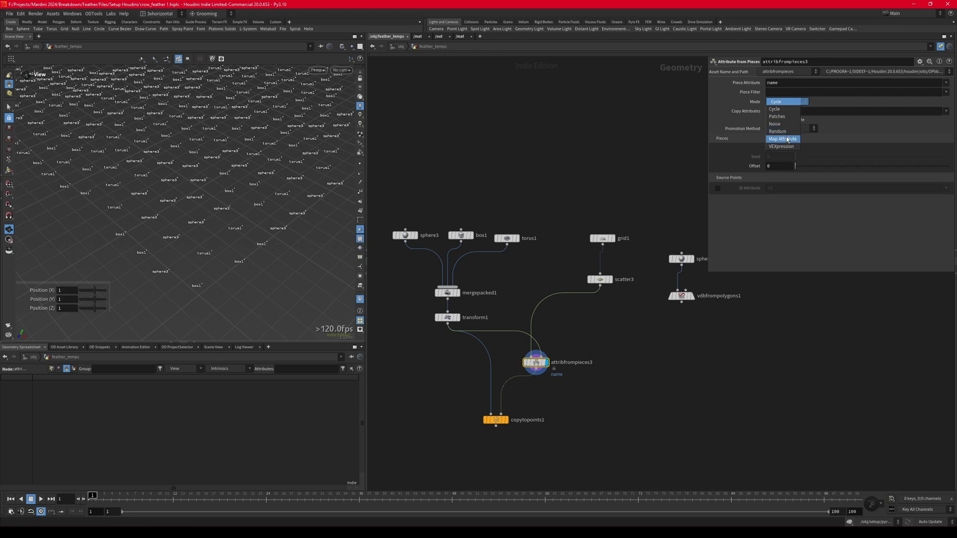
click(780, 111)
drag(273, 192, 184, 285)
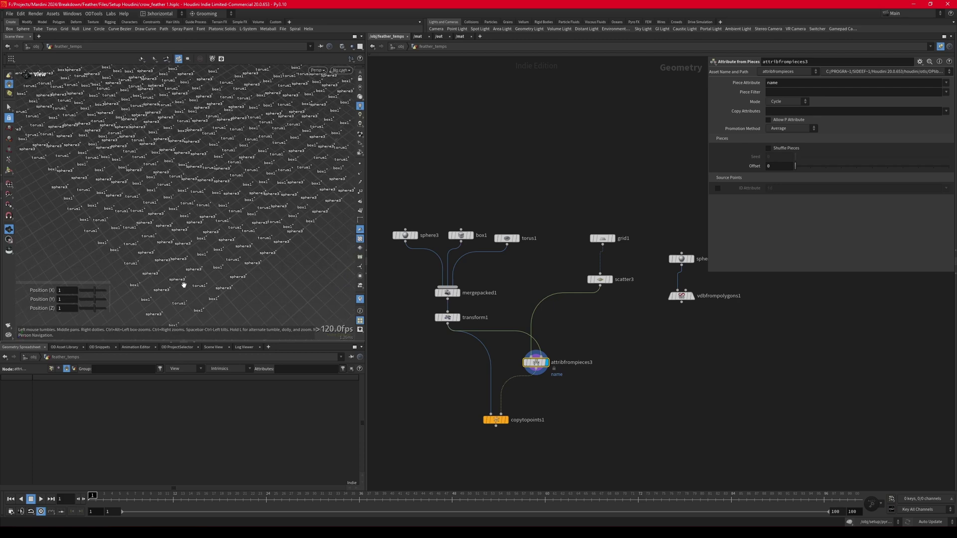
scroll(483, 297, down, 1)
Display copytopoints1, enable its Piece Attribute with name, and turn off the viewport visualizers.
scroll(493, 402, up, 4)
key(r)
click(494, 393)
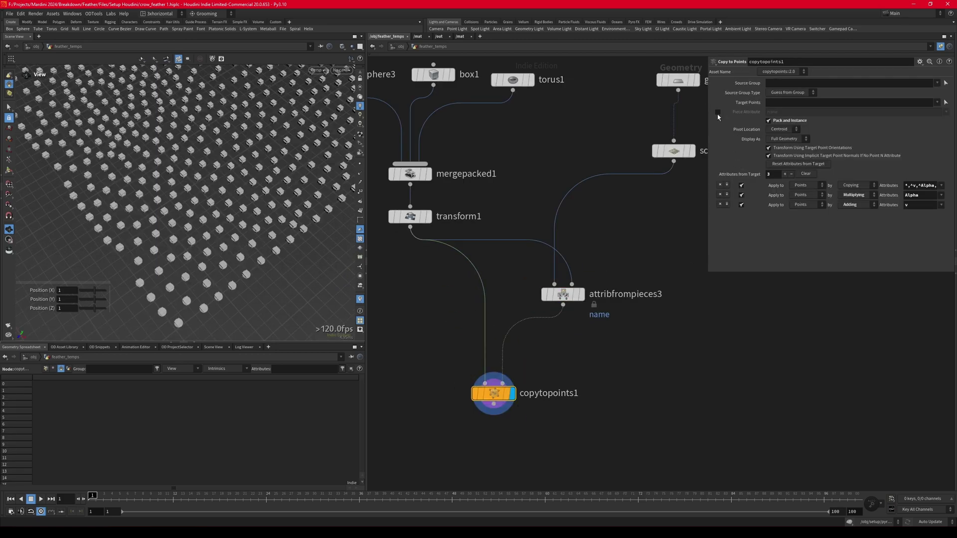
click(717, 112)
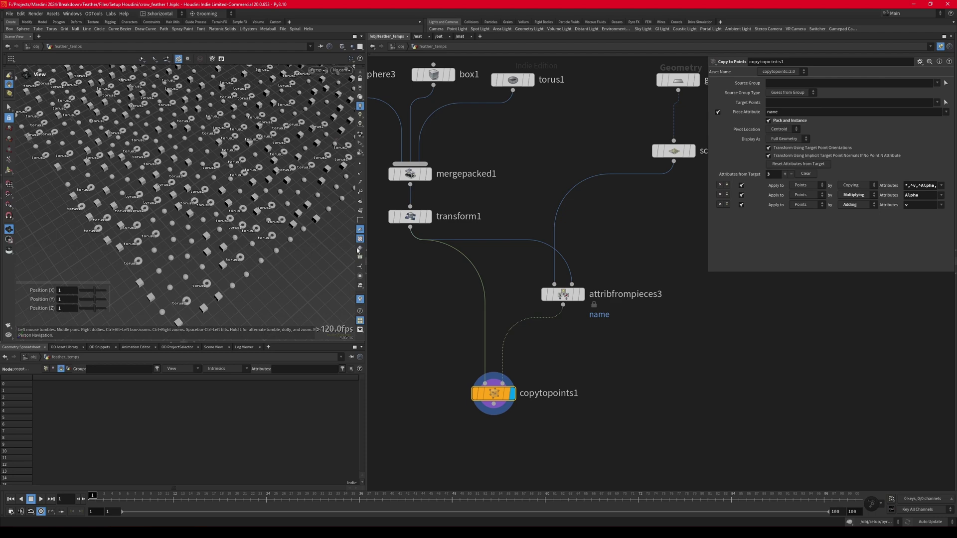
click(359, 300)
drag(285, 230, 218, 230)
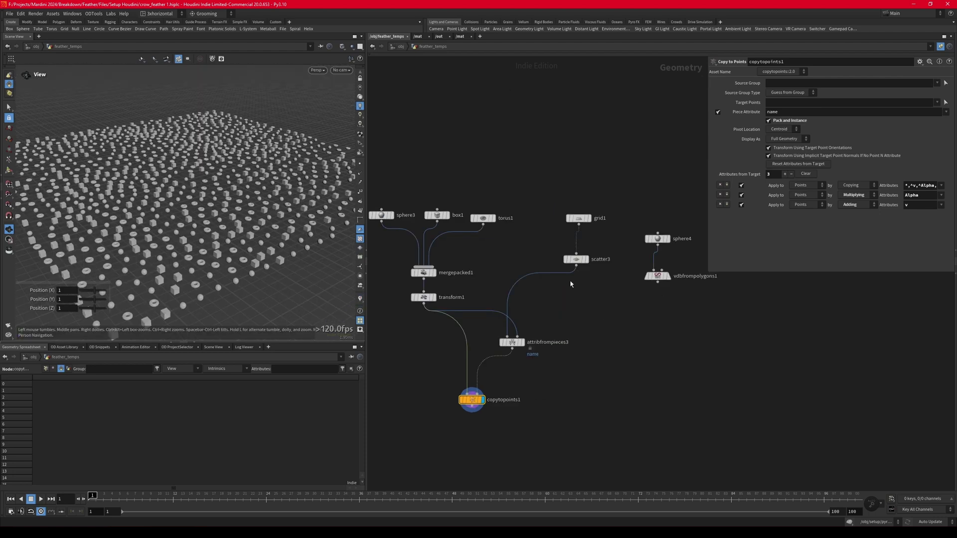
Insert an Attribute Randomize node after scatter3, with orient as the attribute name and 4 dimensions.
scroll(568, 277, up, 3)
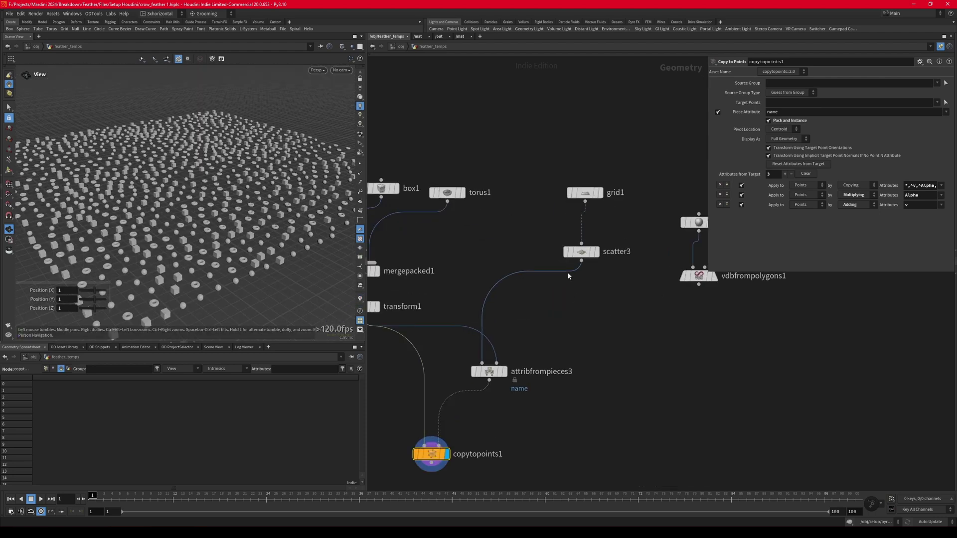
key(Tab)
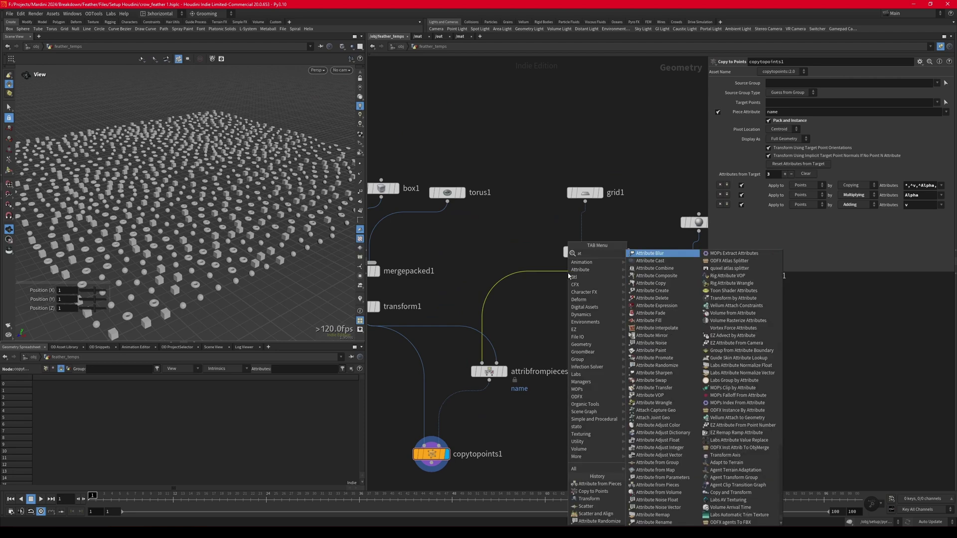
text(attribrand)
key(Return)
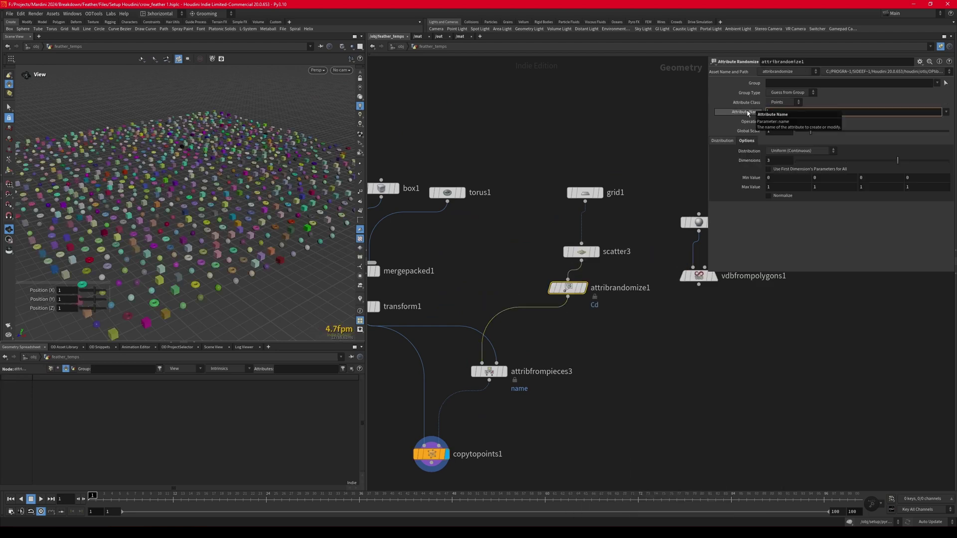
key(Return)
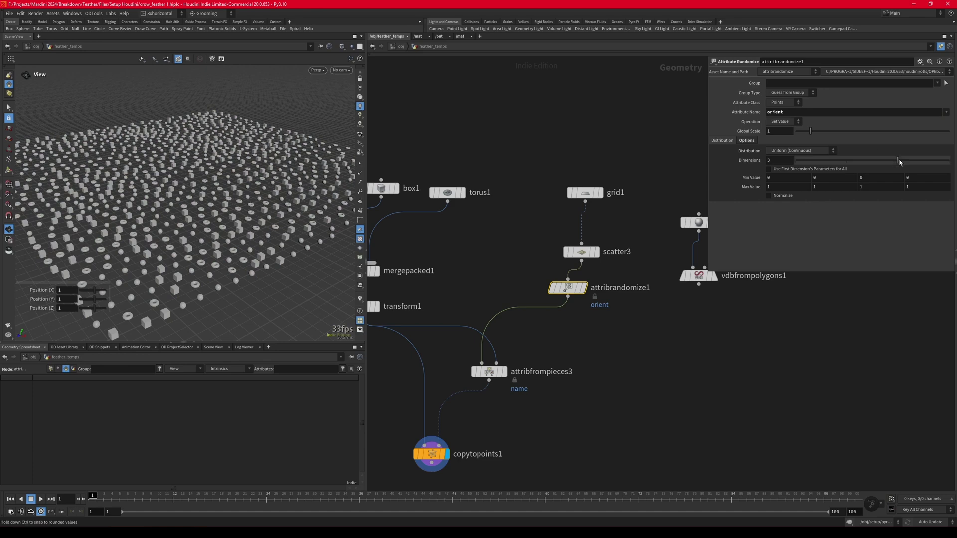
drag(899, 160, 949, 160)
drag(339, 225, 319, 219)
Delete the attribrandomize1 and scatter3 nodes from the grid branch.
middle_drag(520, 261, 500, 255)
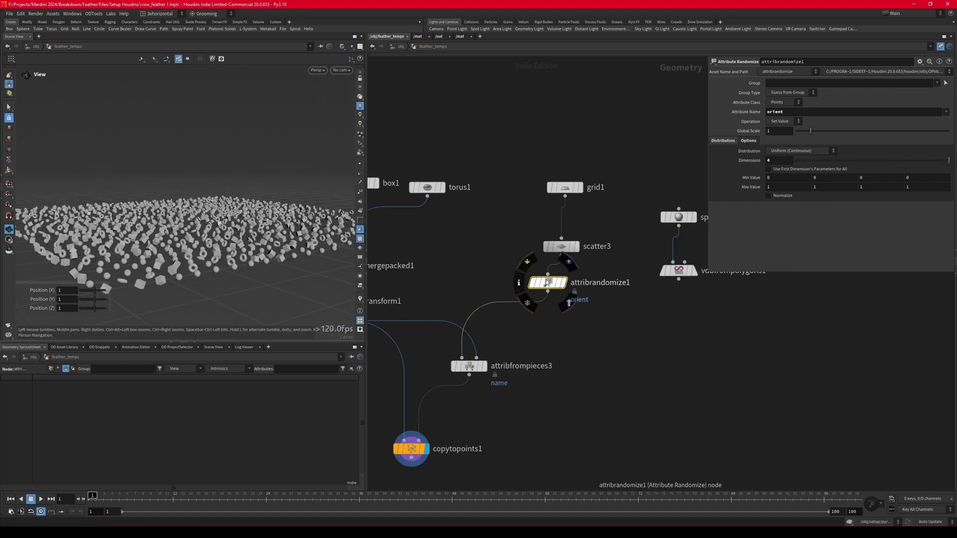
key(Delete)
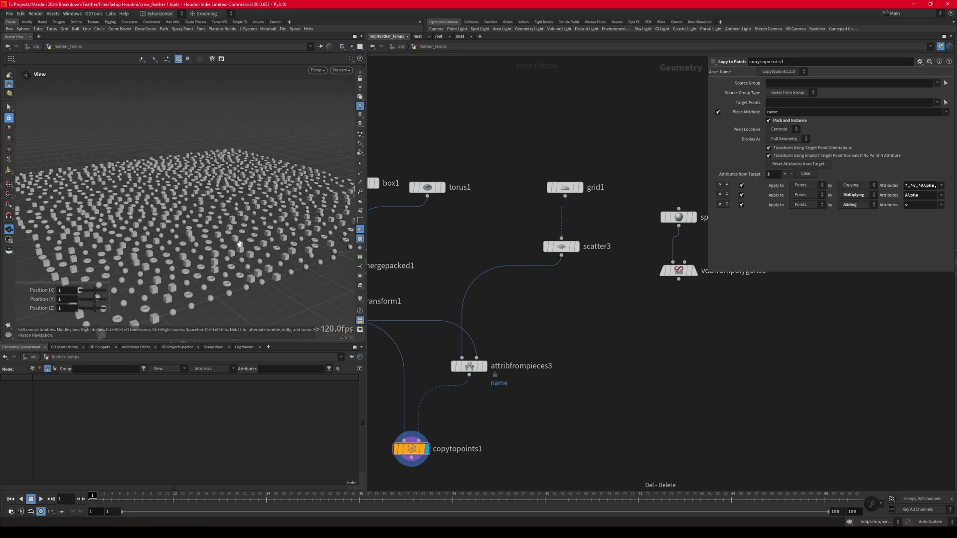
drag(538, 232, 567, 256)
key(Delete)
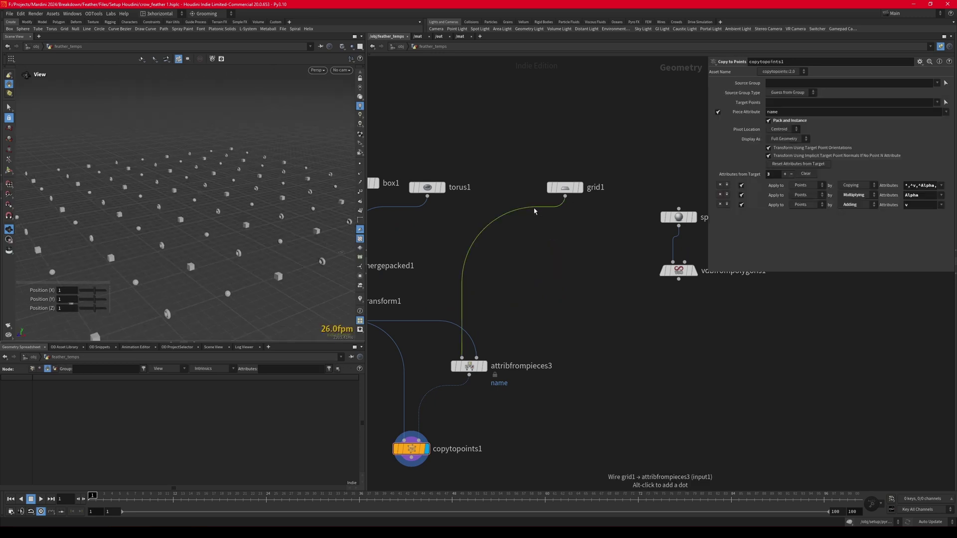
Insert a Scatter and Align node between grid1 and attribfrompieces3, and place it below grid1.
key(Tab)
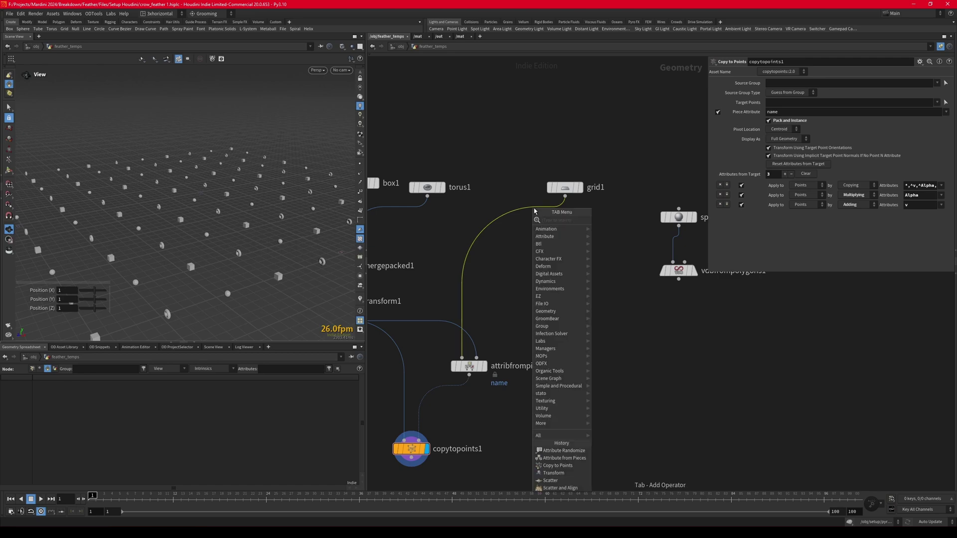
text(scatter)
key(Return)
click(535, 211)
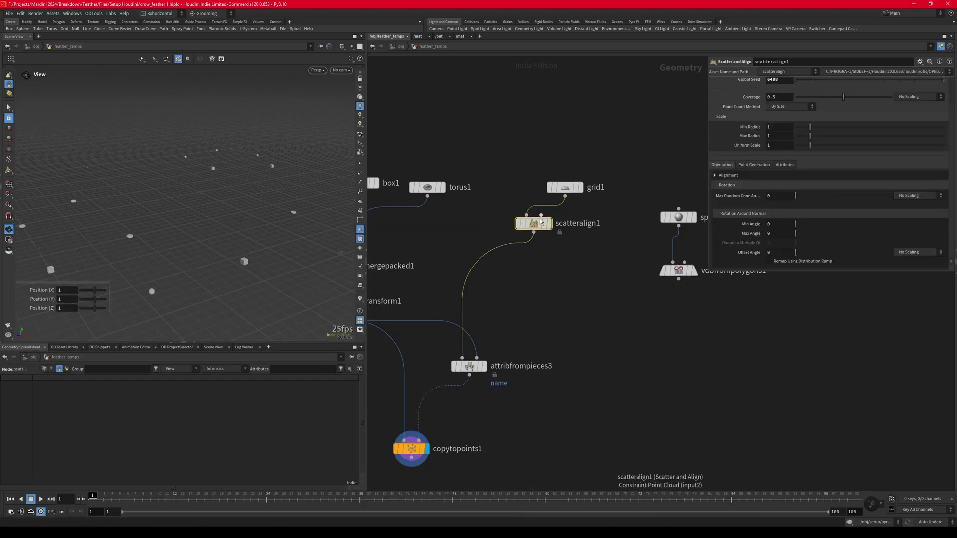
drag(533, 223, 565, 241)
Set scatteralign1's point count method to Number of Points, with 10000 total points and a coverage of 1.
click(791, 106)
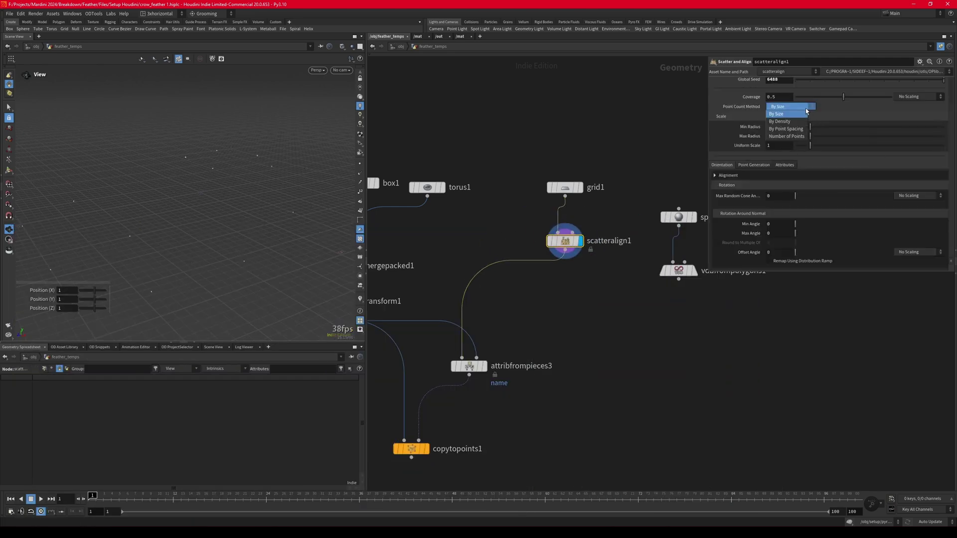
click(781, 136)
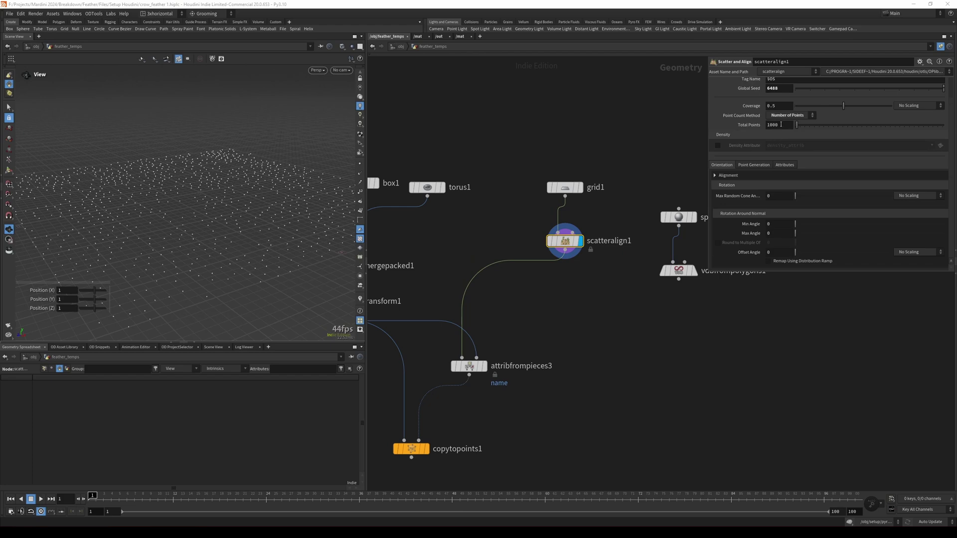
drag(781, 125, 658, 117)
text(10000)
key(Return)
drag(775, 106, 669, 109)
text(1)
key(Return)
drag(176, 219, 177, 231)
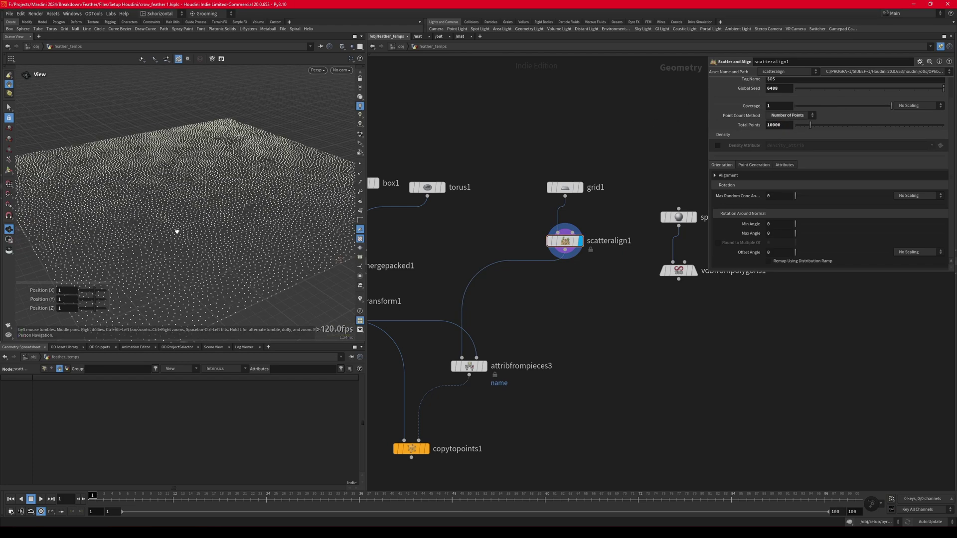
Display copytopoints1 and turn off the Radius Attribute output on scatteralign1.
click(425, 448)
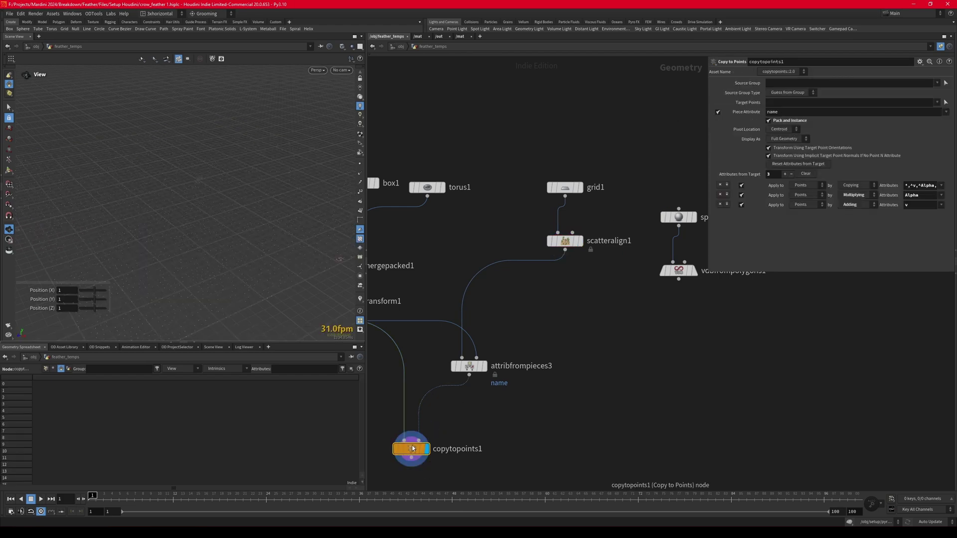
click(565, 241)
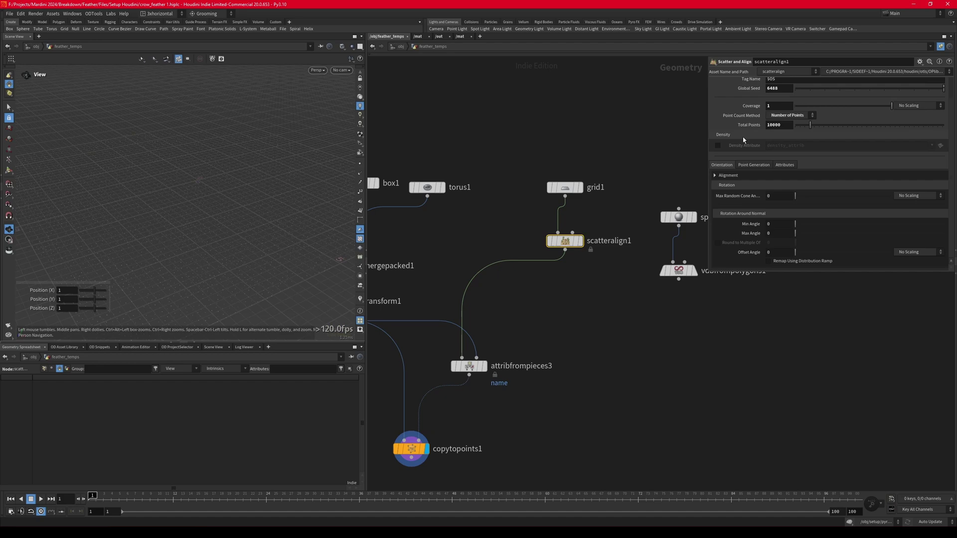
click(784, 164)
click(718, 195)
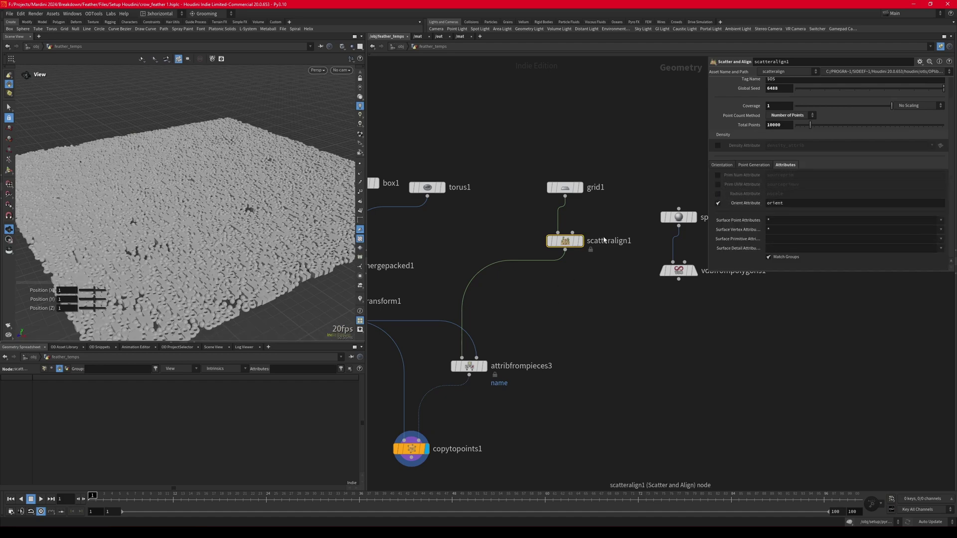
Set scatteralign1's max angle for rotation around the normal to 252.1 and inspect the rotated copies up close.
middle_drag(553, 293, 604, 252)
scroll(604, 252, up, 1)
click(722, 164)
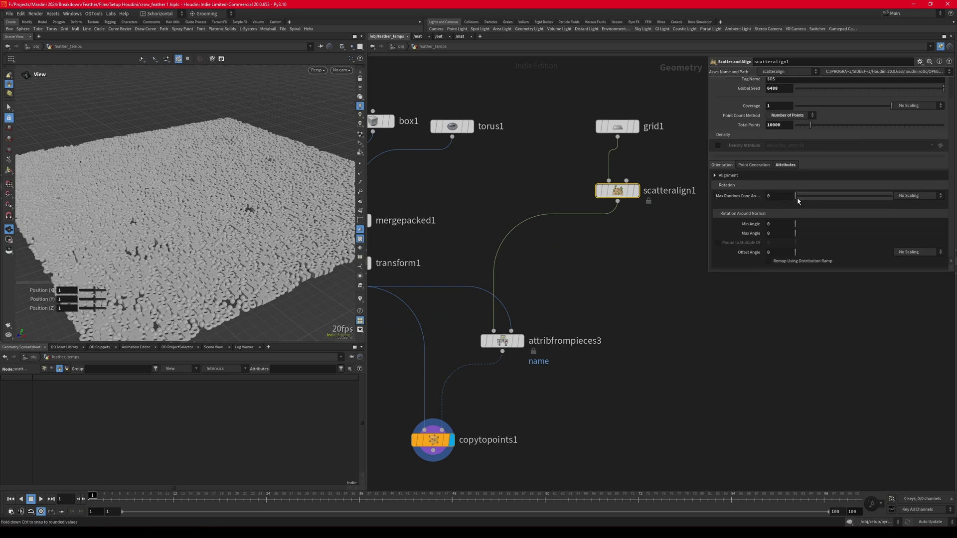
drag(803, 200, 898, 235)
right_drag(183, 296, 176, 328)
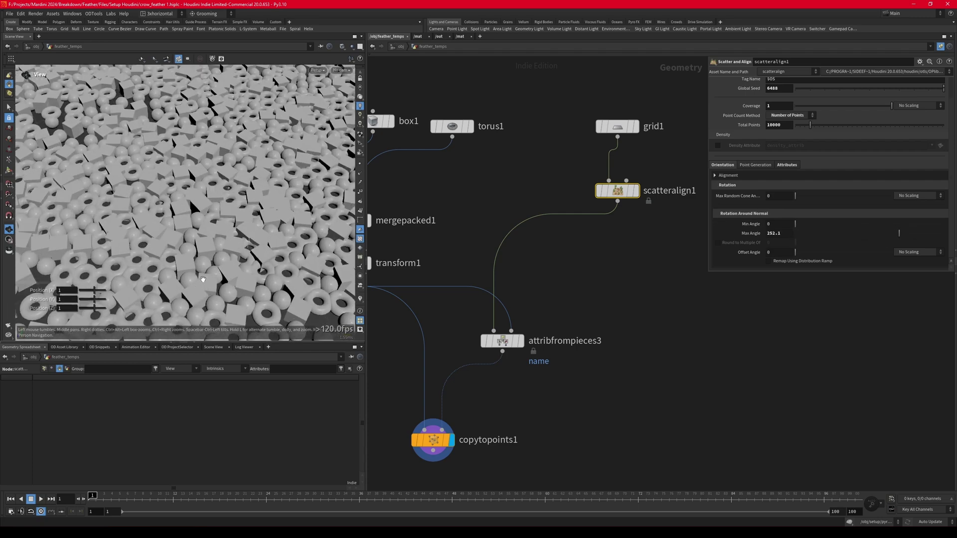
drag(204, 277, 230, 276)
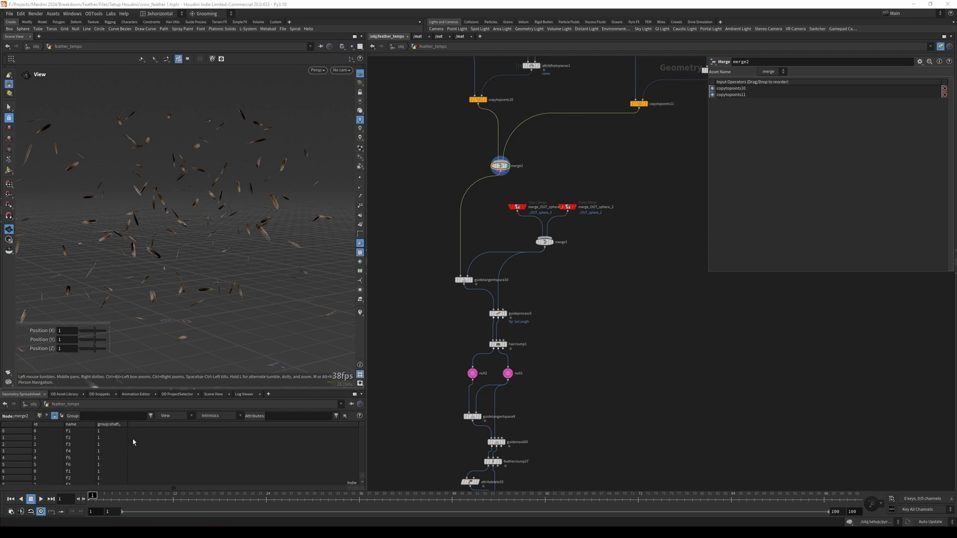
Display merge3 in the feather network and examine the two merged sphere skins.
middle_drag(406, 391, 409, 347)
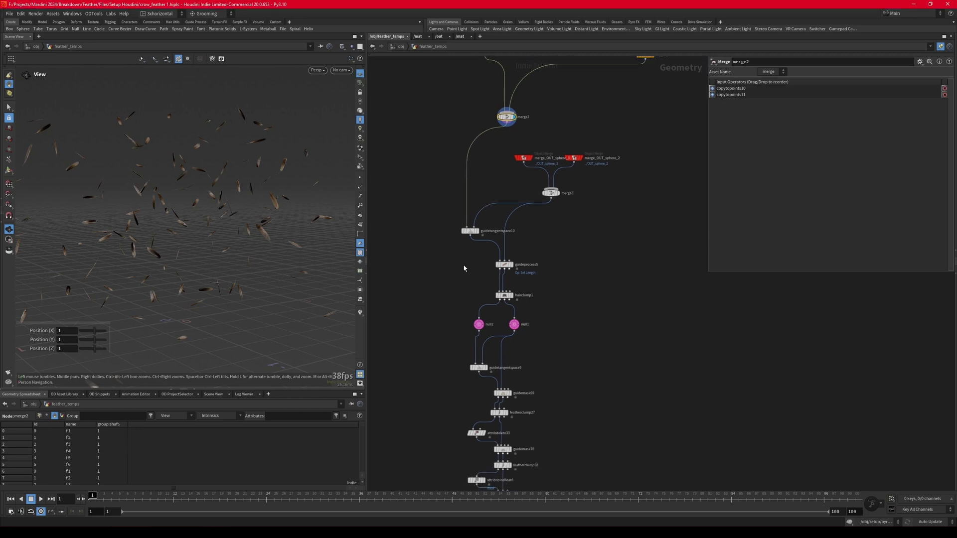
scroll(501, 186, up, 3)
click(585, 196)
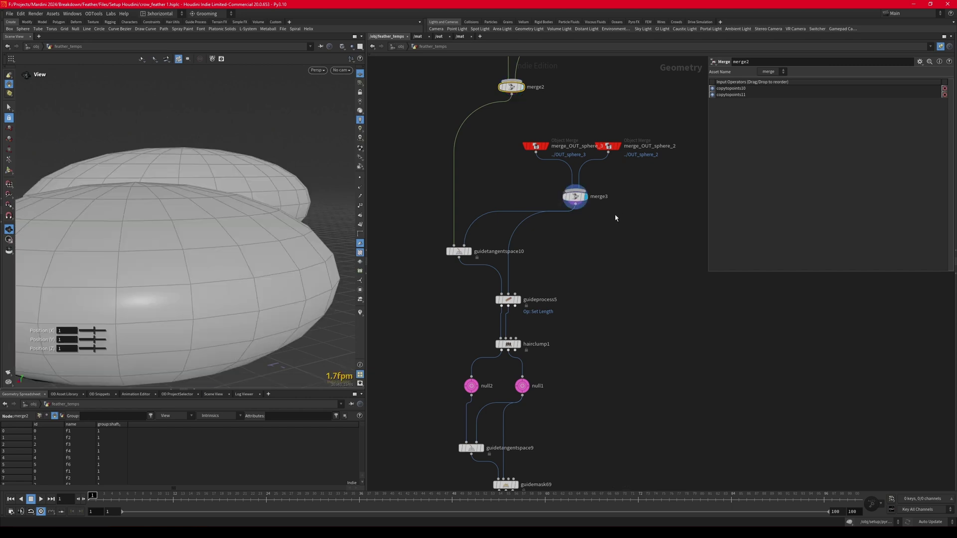
drag(210, 222, 260, 232)
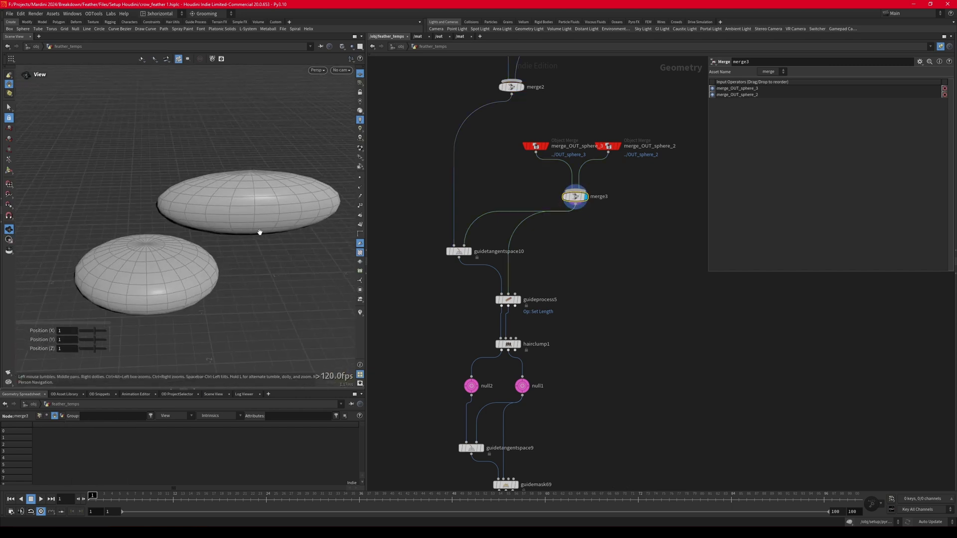
scroll(468, 237, up, 3)
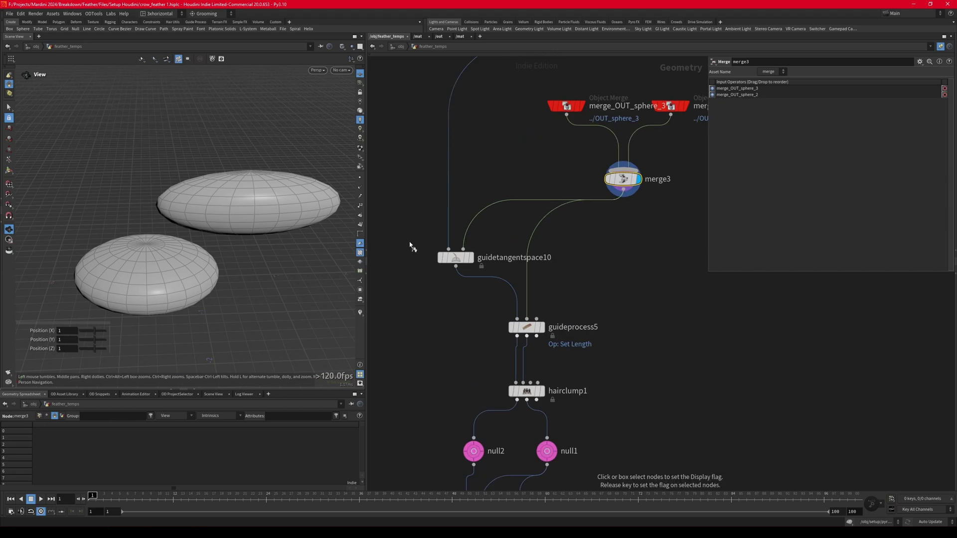
Display guidetangentspace10 and examine its parameters and the scattered feathers.
click(471, 257)
drag(426, 279, 457, 259)
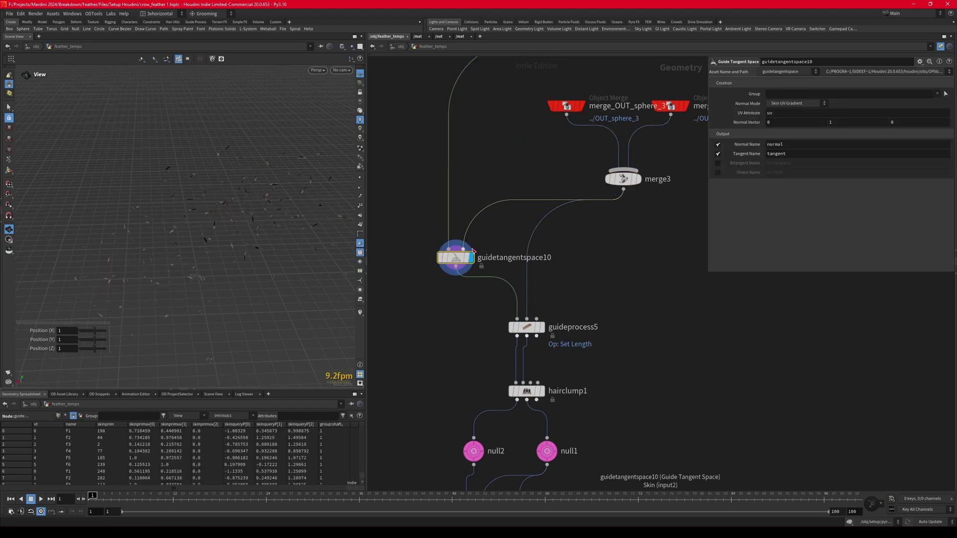
drag(299, 234, 240, 236)
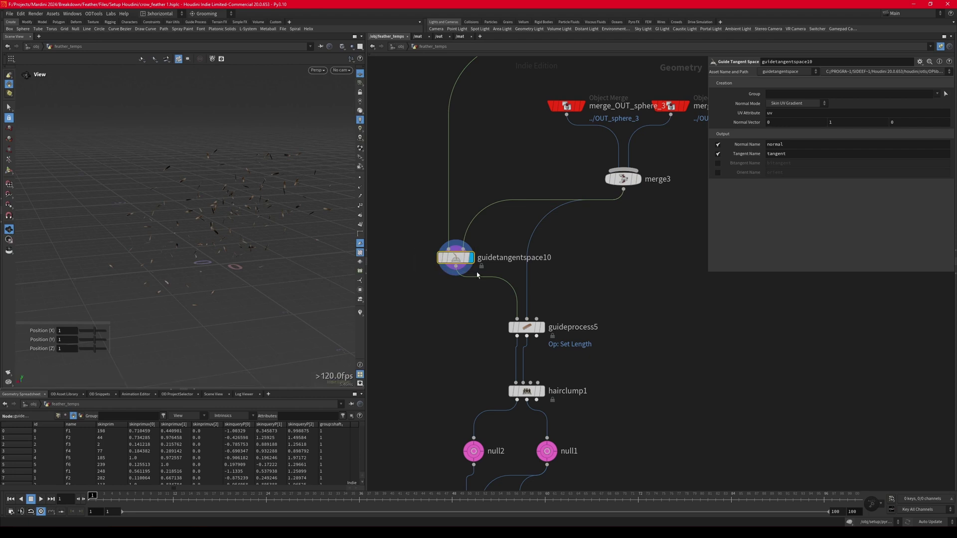
middle_drag(442, 296, 424, 263)
scroll(261, 254, up, 3)
drag(261, 254, 237, 229)
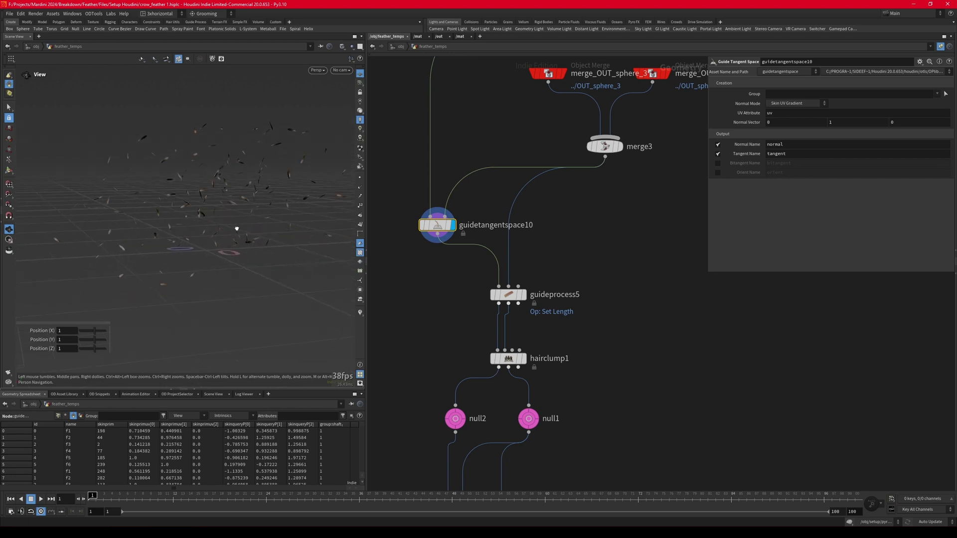
Examine guideprocess5's Set Length settings, and display hairclump1 to view the clumped feathers up close.
click(496, 298)
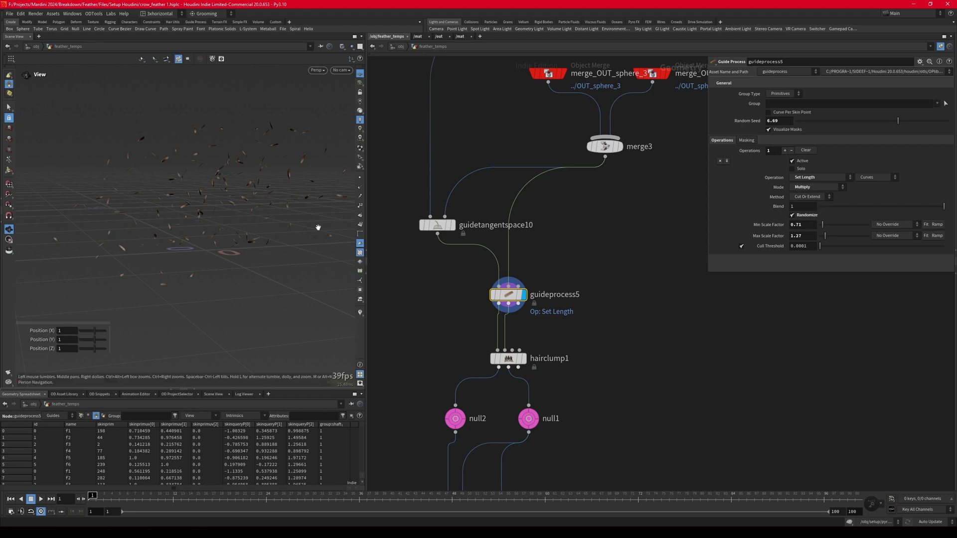
drag(215, 206, 221, 169)
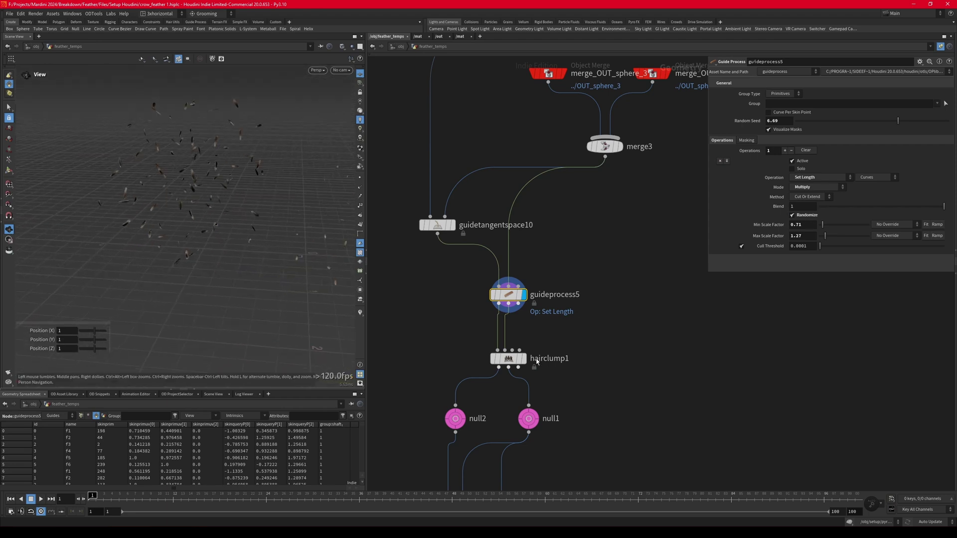
middle_drag(535, 363, 535, 320)
key(r)
click(515, 317)
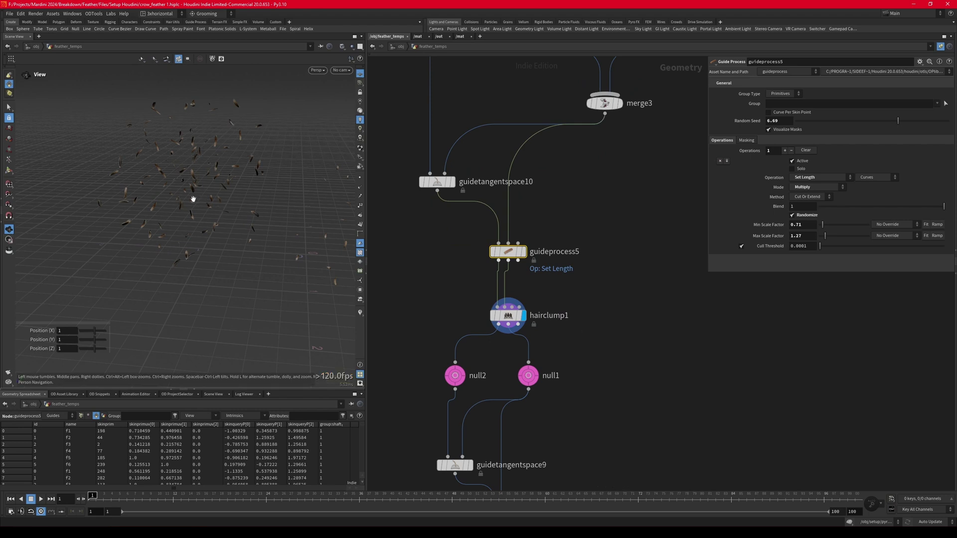
right_drag(192, 197, 279, 134)
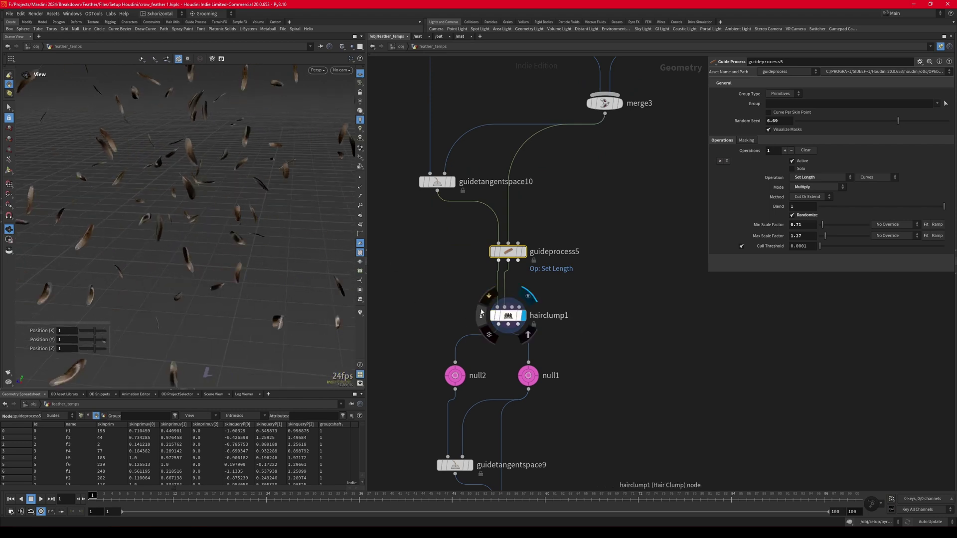
Display guidetangentspace9 and guidemask69, and examine the noise mask settings of guidemask69.
middle_drag(400, 457, 397, 305)
key(r)
mouse_move(398, 303)
mouse_down()
mouse_move(476, 327)
mouse_move(411, 302)
mouse_up()
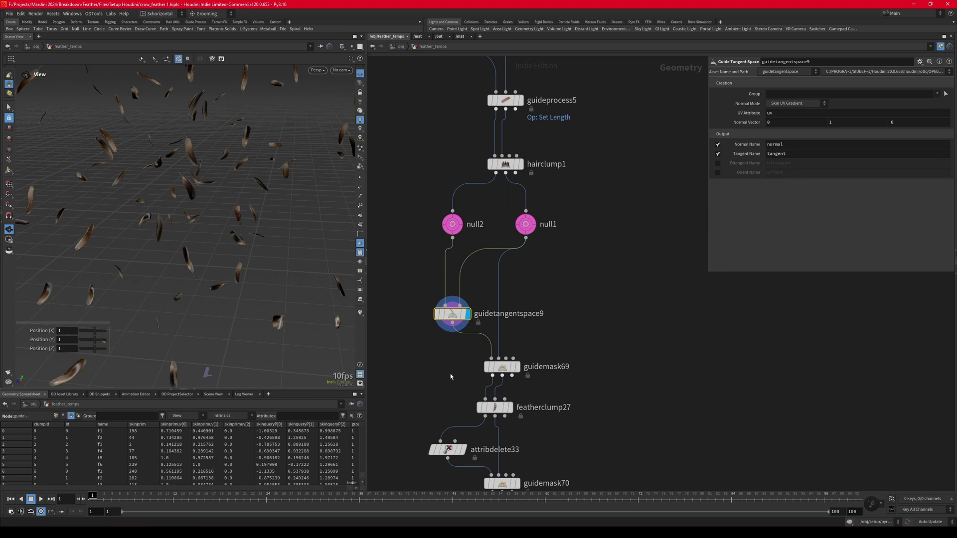
middle_drag(450, 377, 442, 279)
click(496, 275)
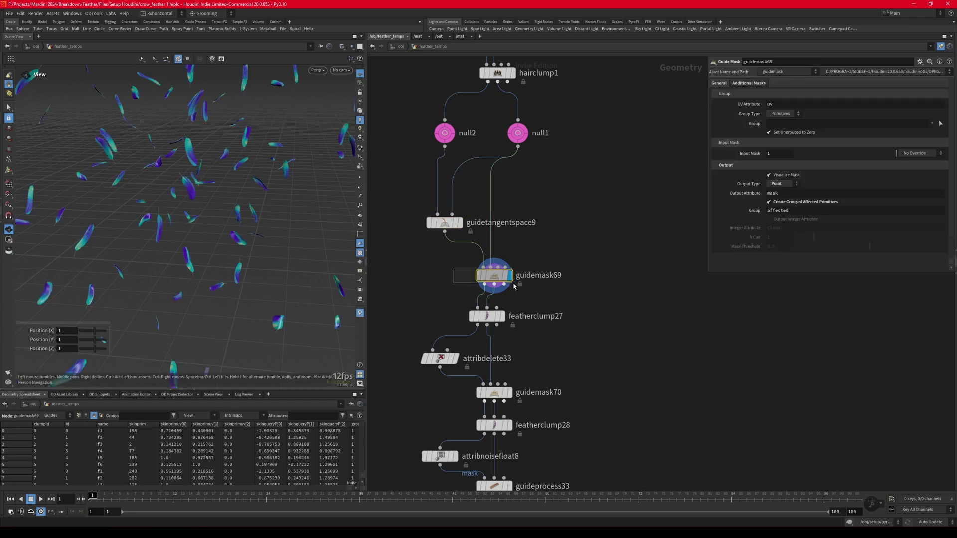
click(740, 85)
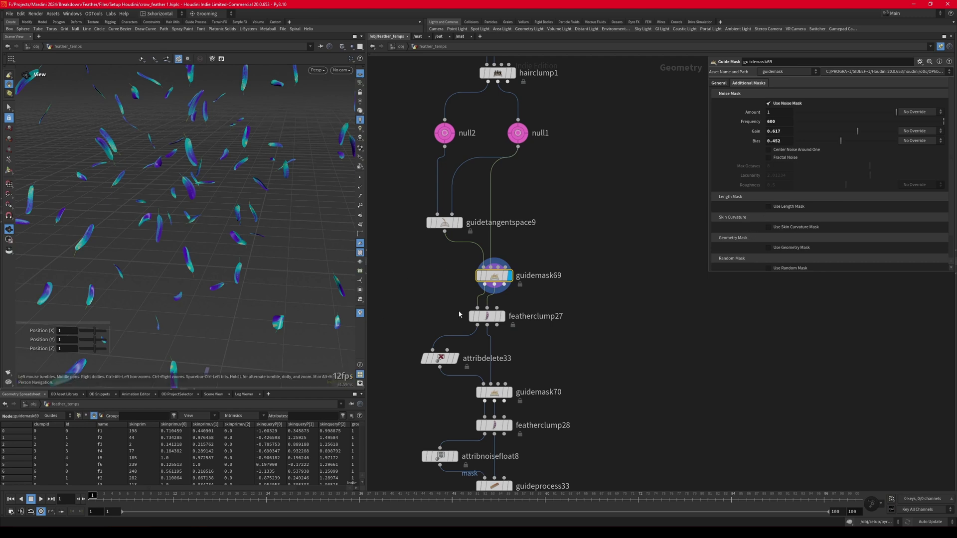
Display featherclump27, turn off the mask visualization in the viewport, and examine one feather up close.
key(r)
click(487, 316)
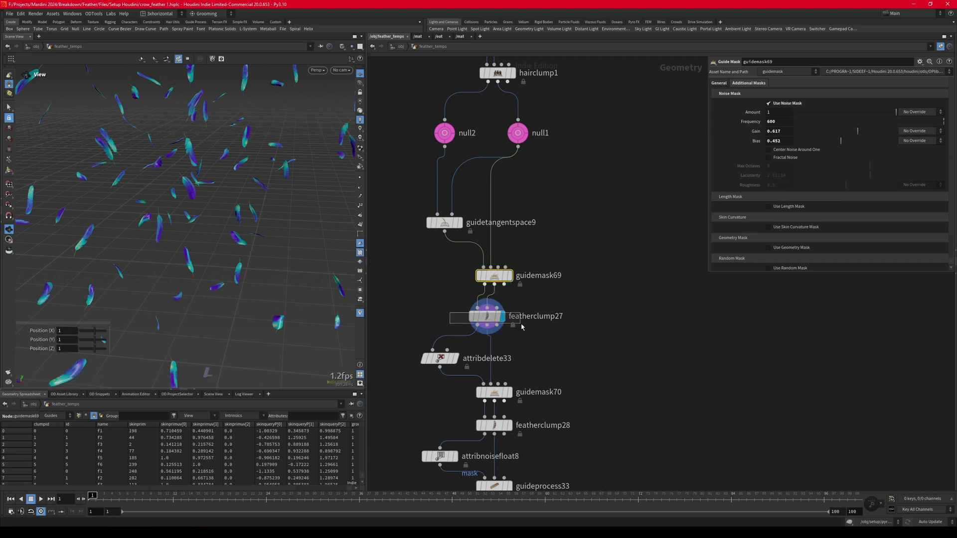
right_drag(149, 206, 323, 243)
click(360, 314)
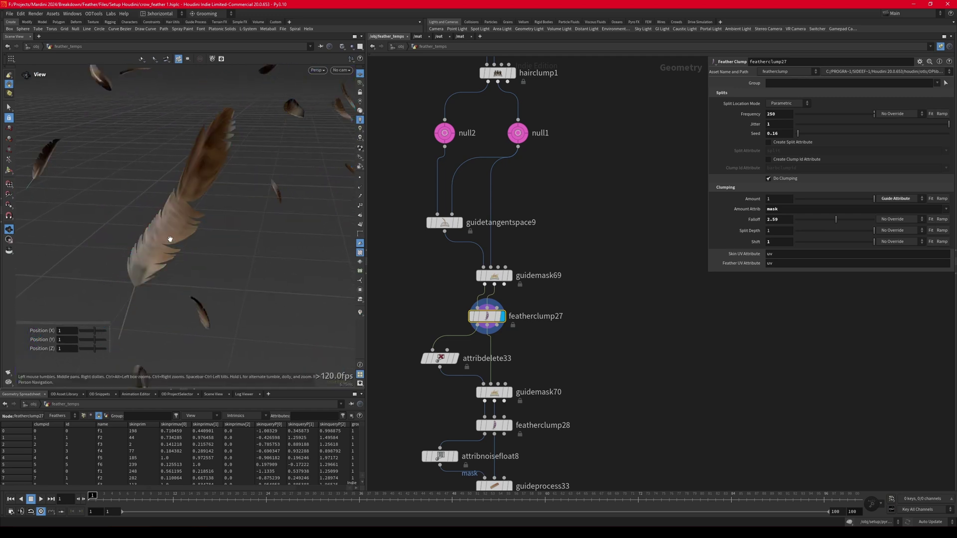
scroll(505, 237, down, 2)
Display featherclump28 and attribnoisefloat8 in turn to examine the second round of feather clumping.
middle_drag(449, 338, 429, 242)
middle_drag(401, 329, 392, 243)
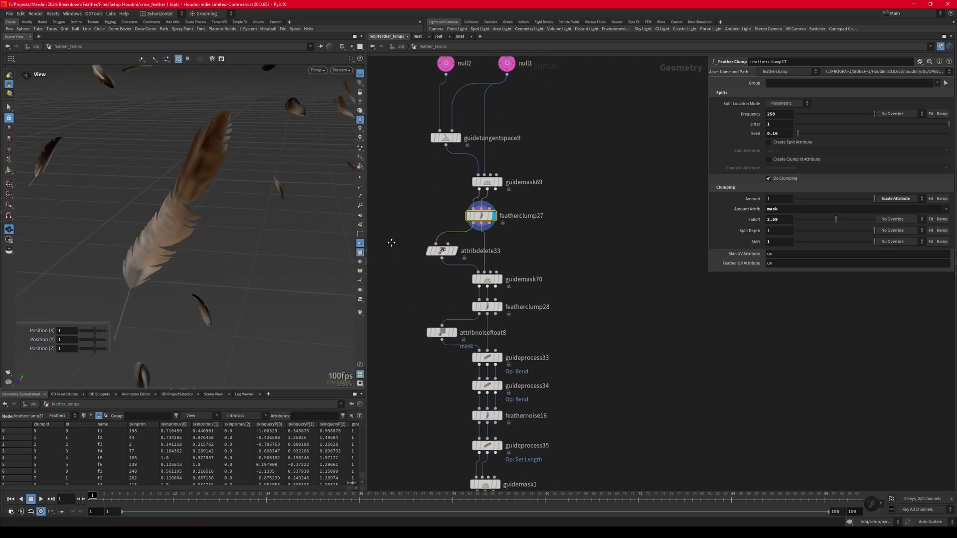
drag(462, 279, 524, 314)
drag(453, 309, 452, 313)
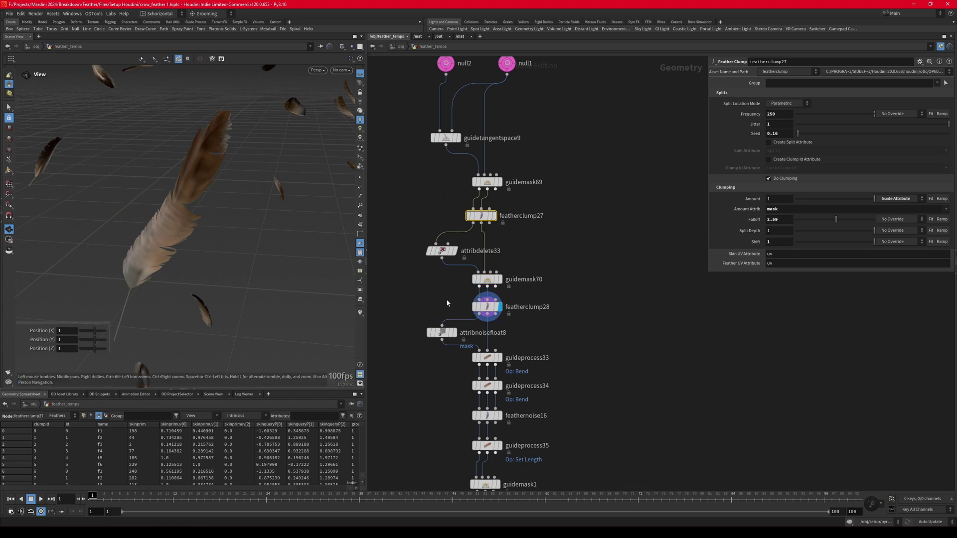
middle_drag(447, 302, 434, 238)
click(440, 268)
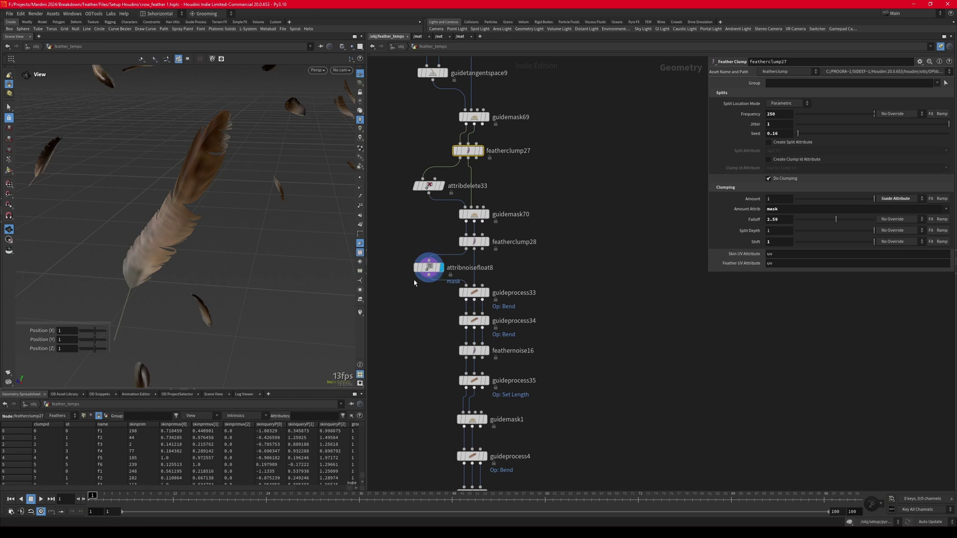
Display guideprocess33, guideprocess34, feathernoise16 and guideprocess35 in turn to compare their bend, noise and length effects on the feather.
drag(434, 295, 514, 298)
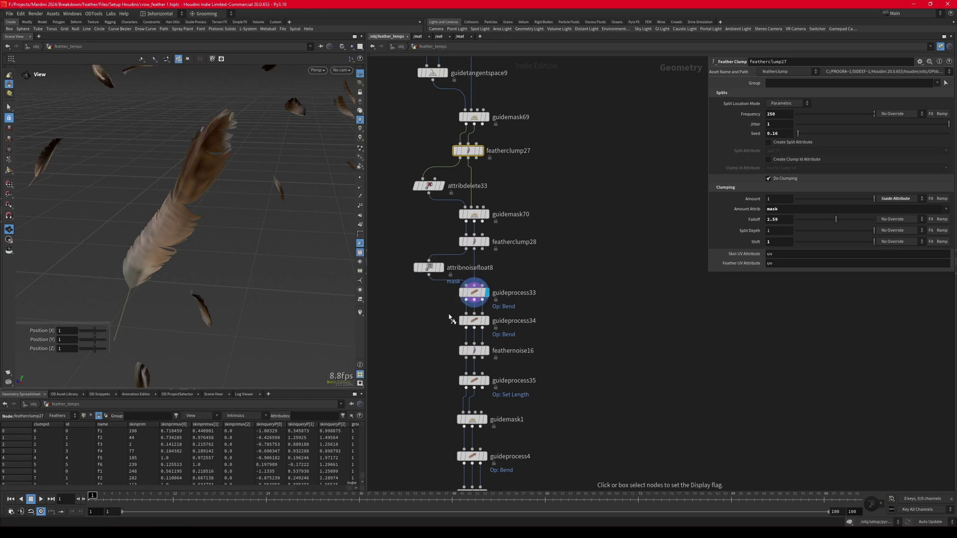
drag(450, 317, 511, 330)
drag(433, 340, 504, 354)
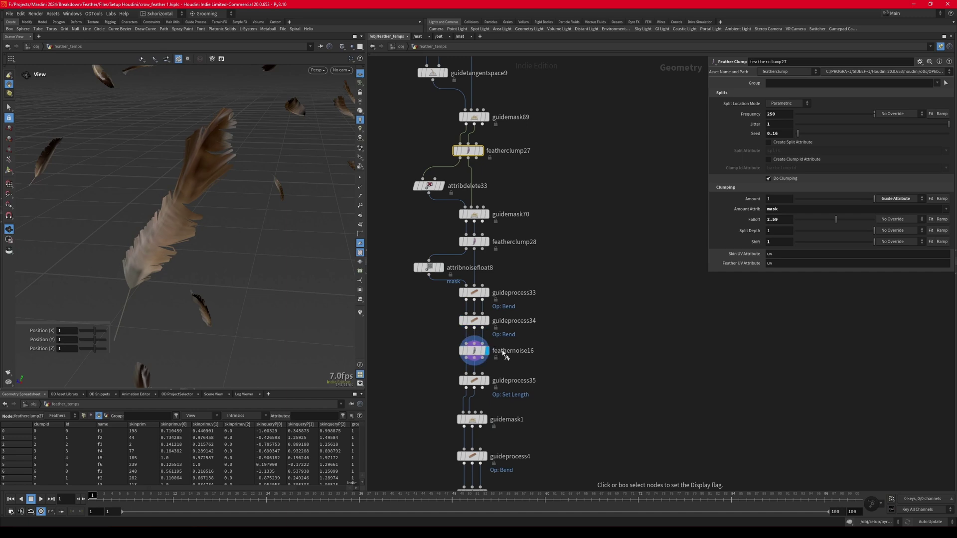
drag(449, 372, 502, 388)
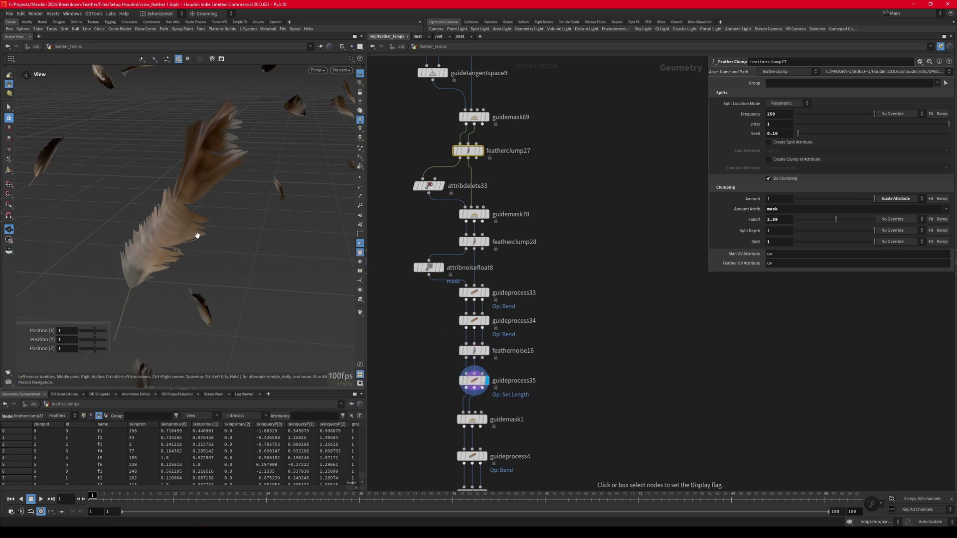
drag(423, 374, 478, 387)
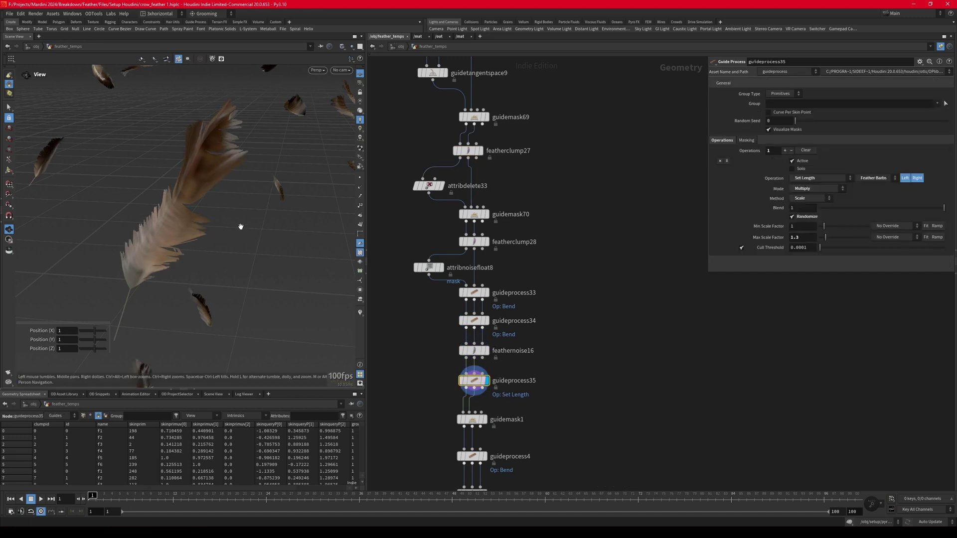
Switch guideprocess35's Set Length target to Curves to compare the feather shape, and restore it to Feather Barbs.
click(873, 178)
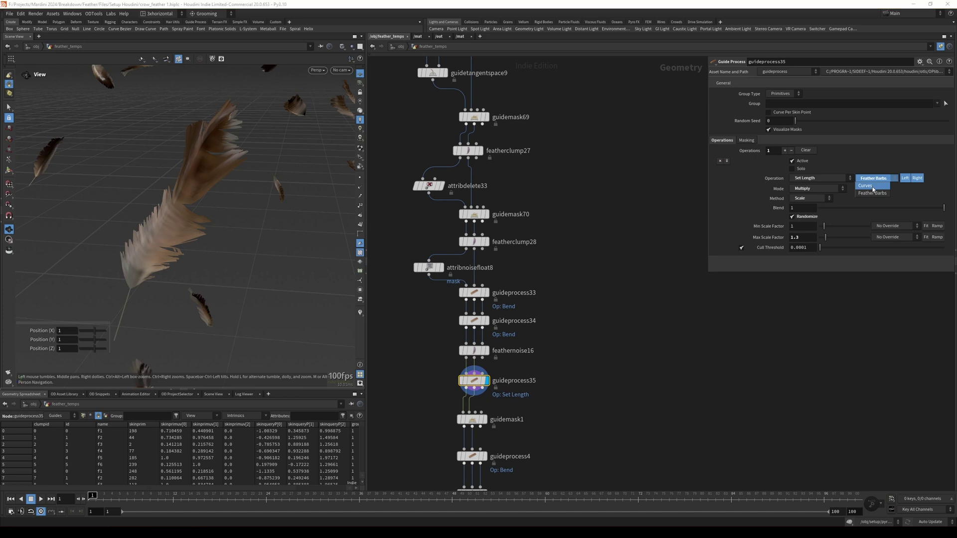
click(872, 189)
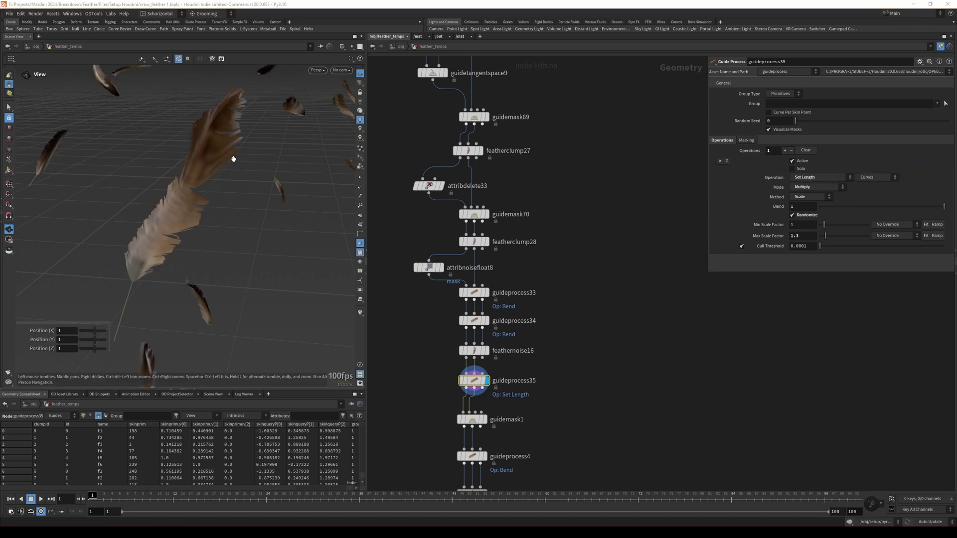
click(884, 182)
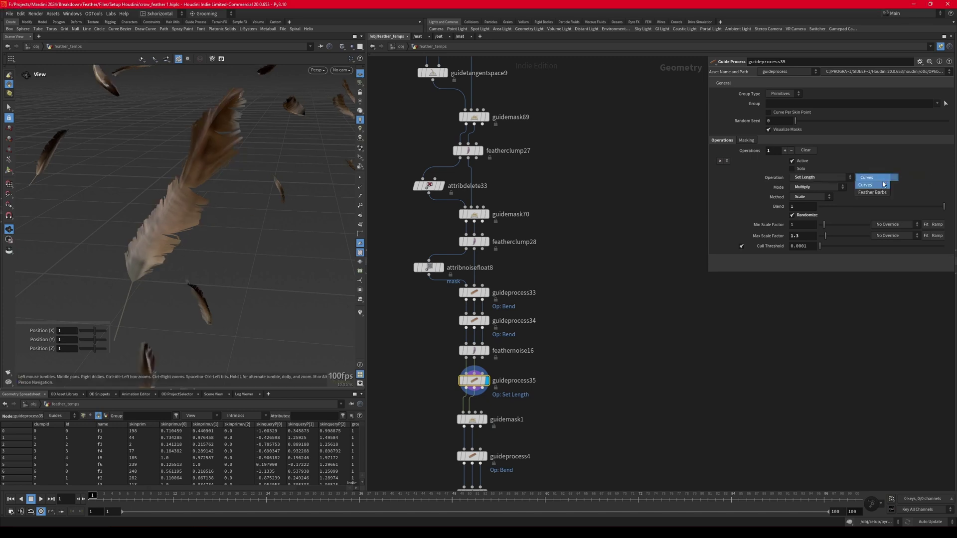
click(880, 192)
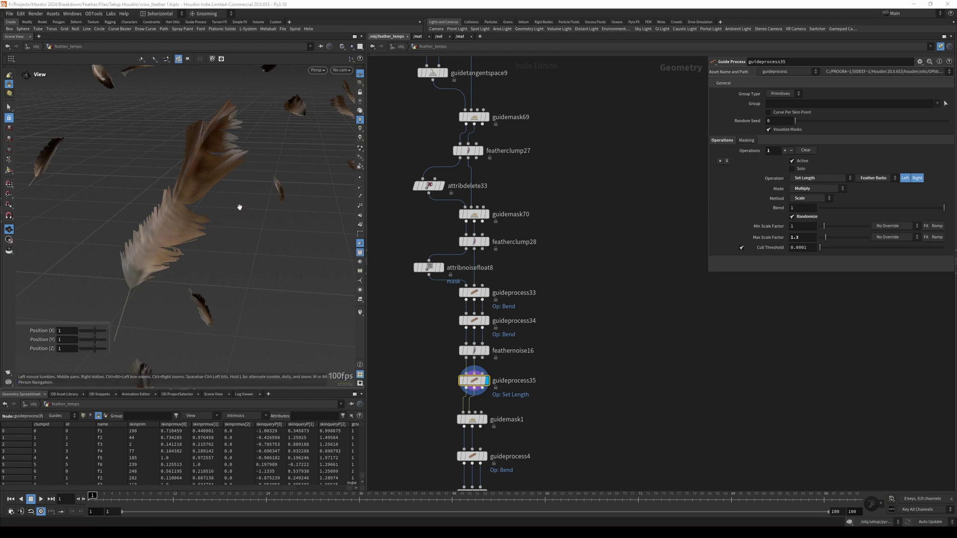
drag(825, 237, 826, 239)
Display guidemask1, guideprocess4 and featherresample1 in turn to examine the final masking, bend and barb resampling of the feather.
middle_drag(562, 370, 551, 244)
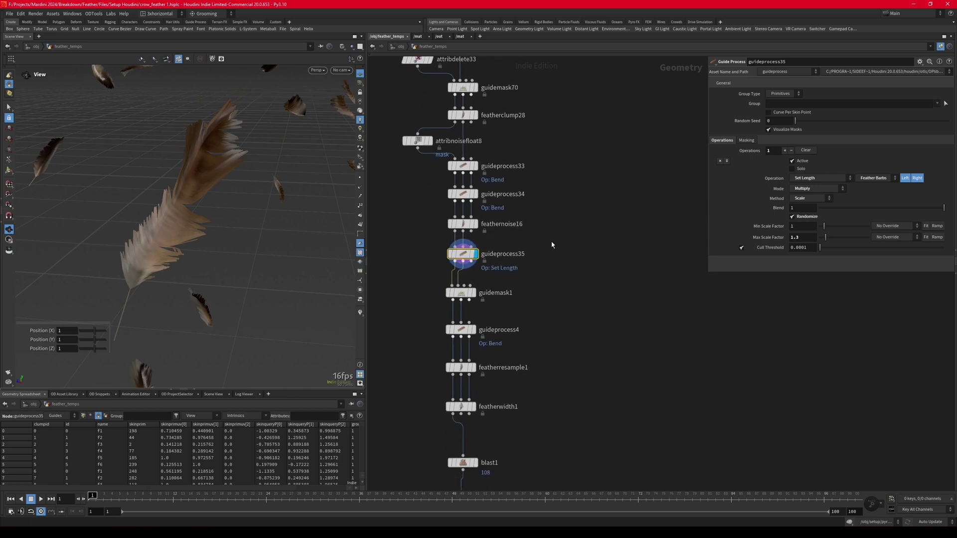
key(r)
click(461, 293)
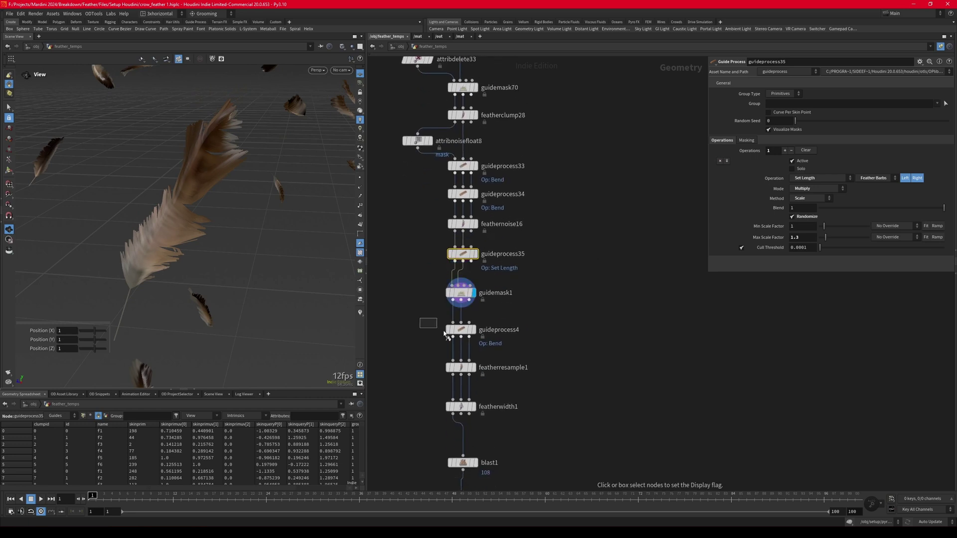
drag(445, 335, 446, 336)
mouse_move(155, 197)
mouse_down()
mouse_move(185, 191)
mouse_move(182, 218)
mouse_move(191, 219)
mouse_up()
key(r)
drag(432, 364, 494, 380)
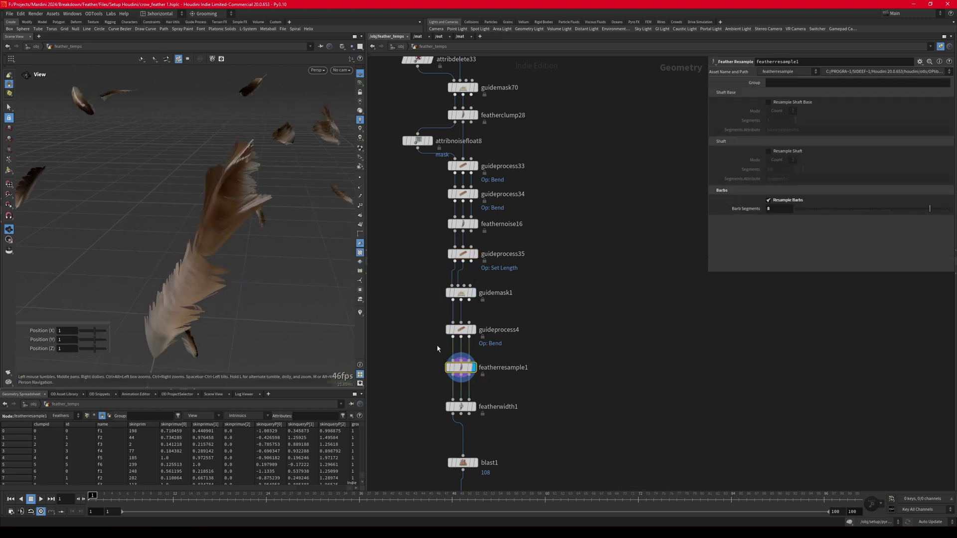
Display featherwidth1 and examine its shaft and barb width remap ramps and their effect on the feather up close.
middle_drag(437, 345, 440, 283)
key(r)
mouse_move(433, 336)
mouse_down()
mouse_move(502, 350)
mouse_move(469, 356)
mouse_up()
drag(156, 299, 178, 271)
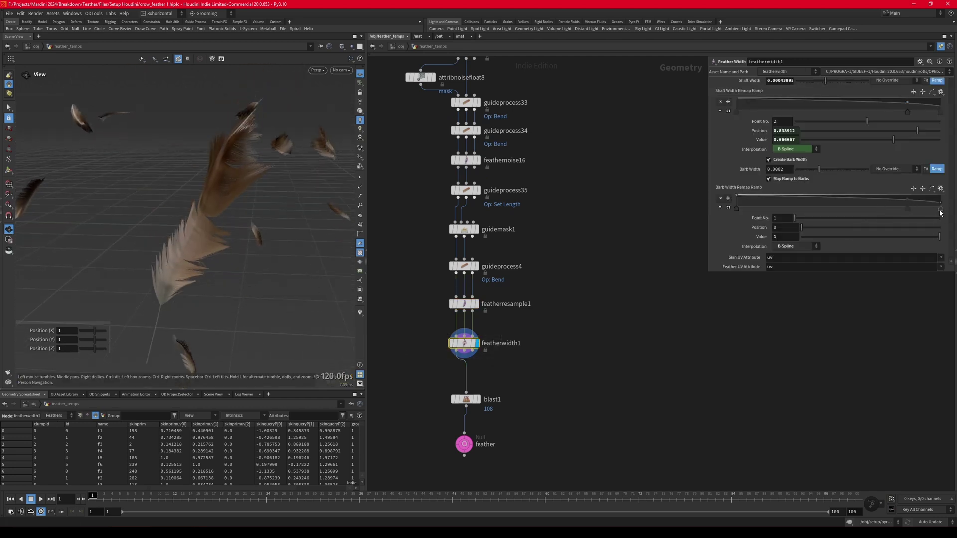
scroll(847, 159, up, 1)
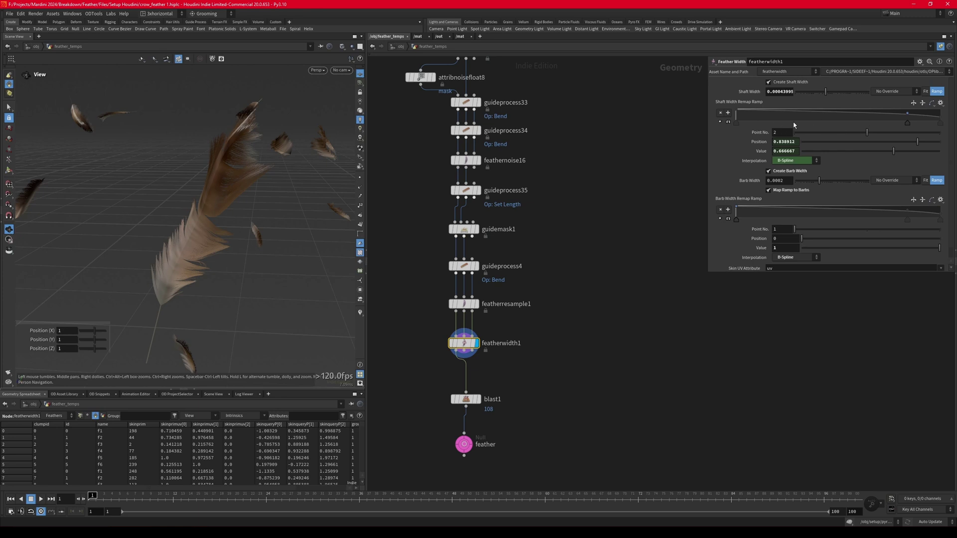
scroll(770, 153, down, 1)
middle_drag(584, 346, 594, 295)
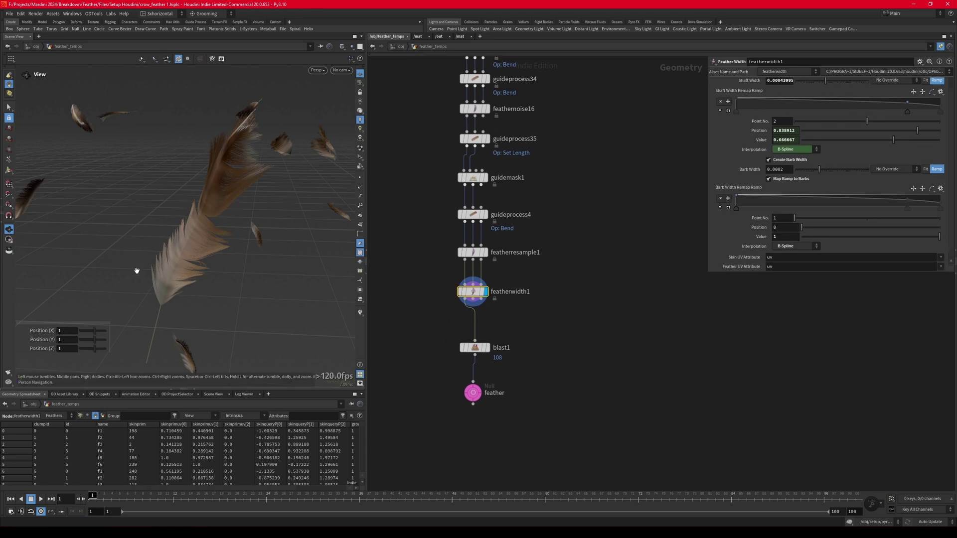
alt+right_drag(137, 270, 148, 249)
alt+drag(149, 250, 119, 253)
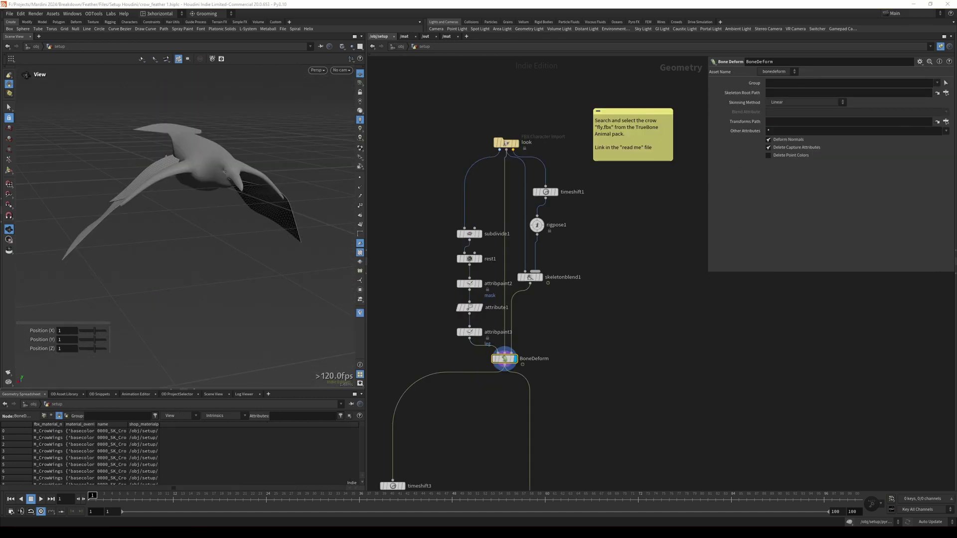
Display subdivide1 and rest1 in turn in the crow setup network to examine the subdivided mesh and rest position setup.
alt+drag(170, 214, 189, 221)
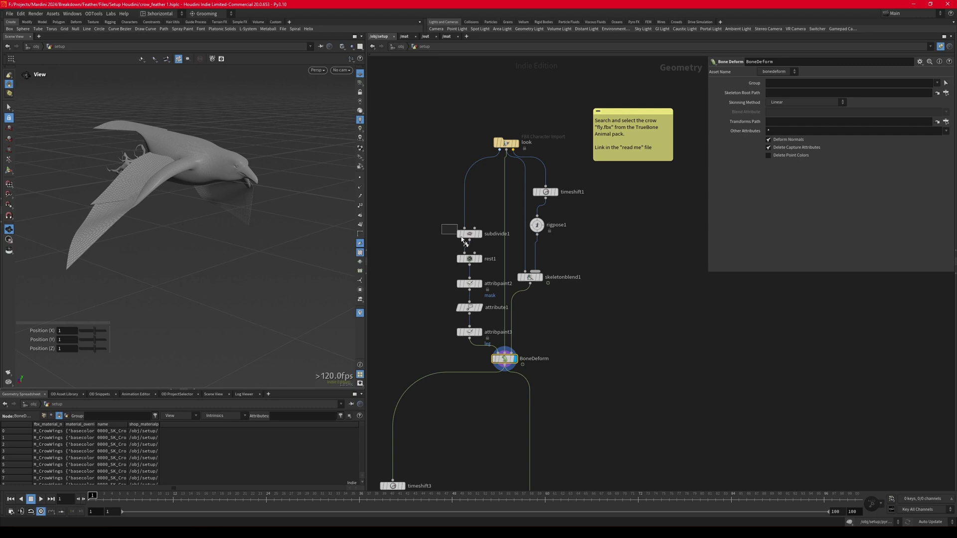
drag(461, 236, 466, 240)
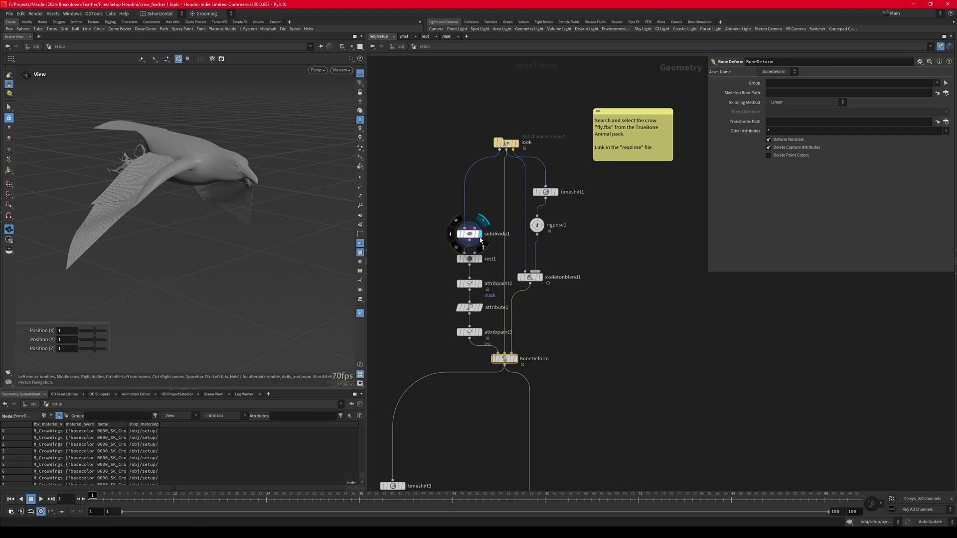
click(461, 234)
drag(428, 250, 471, 267)
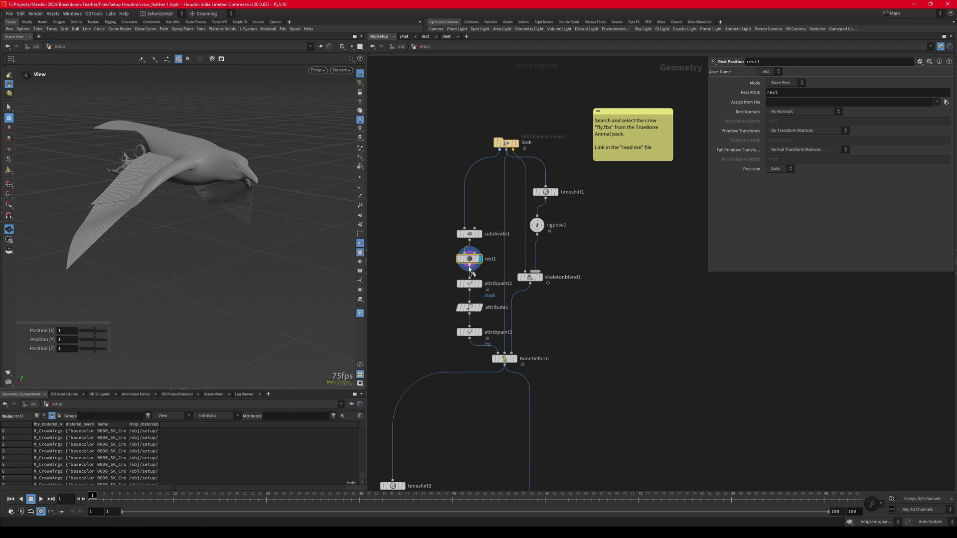
Display attribpaint2 and attribpaint3 in turn to examine the painted mask and leg attributes on the crow.
click(469, 284)
key(Delete)
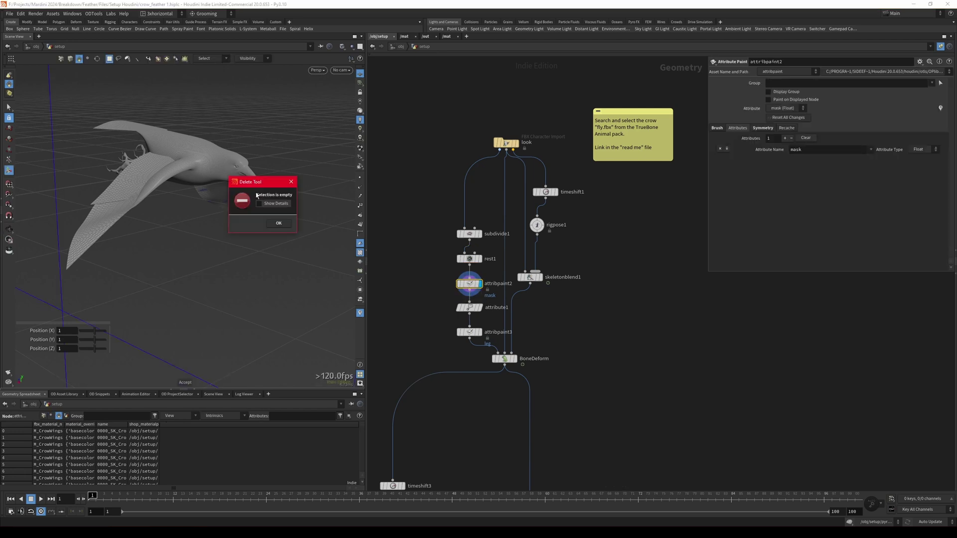
click(278, 223)
key(Return)
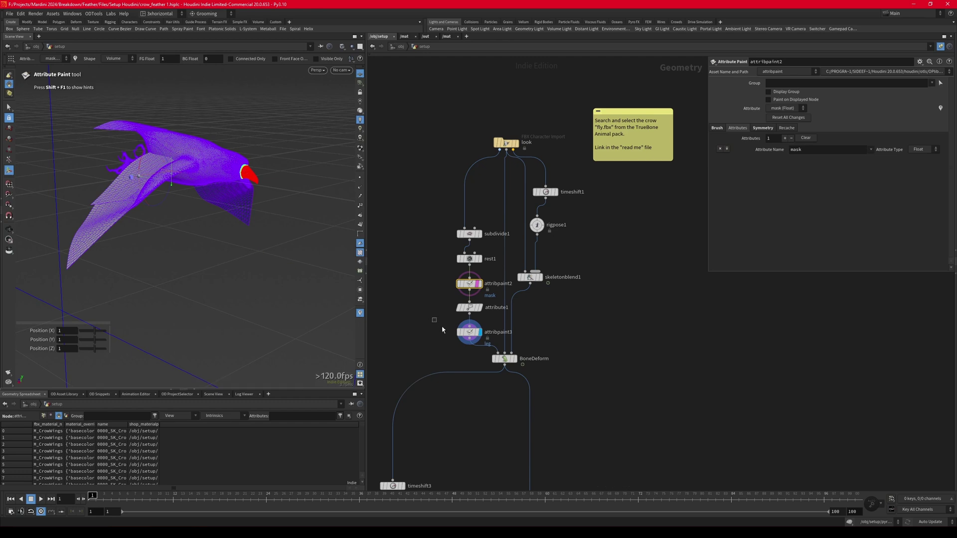
click(474, 332)
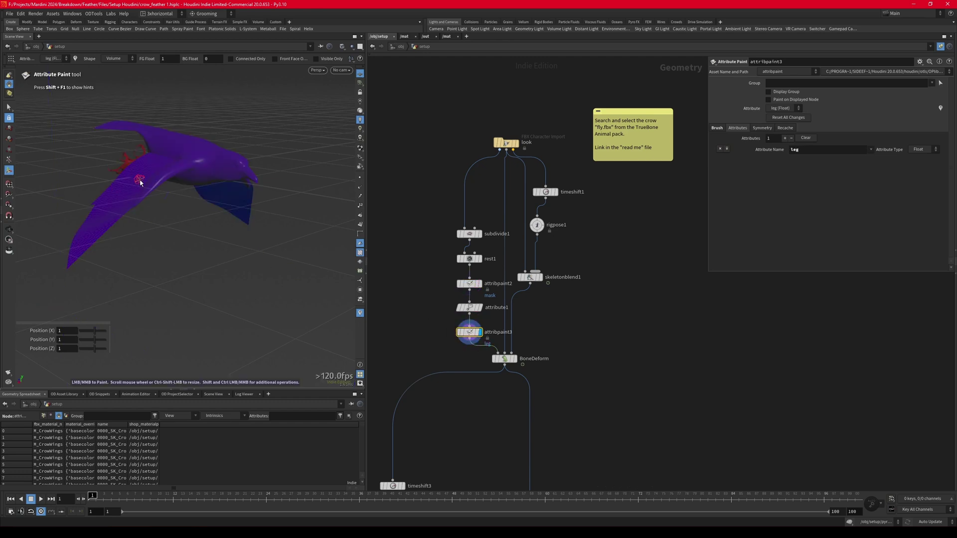
Display BoneDeform and scrub the timeline from frame 1 to 12 to examine the crow's movement into its pose.
click(507, 360)
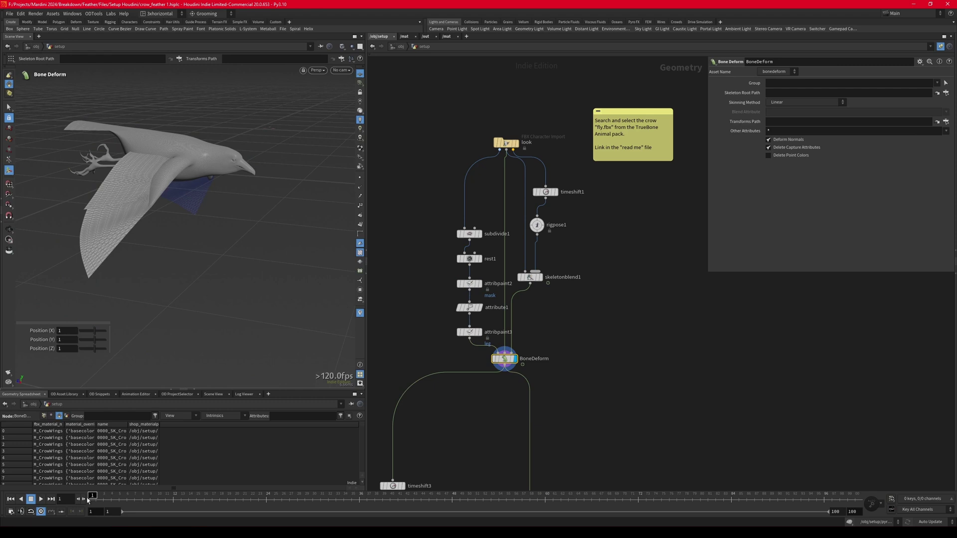
click(111, 496)
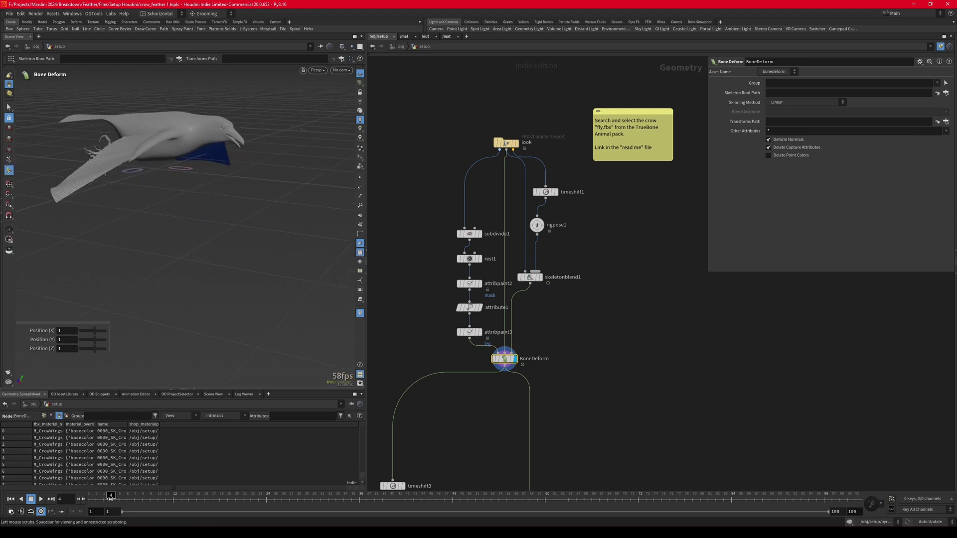
drag(111, 497, 173, 496)
scroll(175, 234, down, 3)
alt+middle_drag(174, 229, 202, 281)
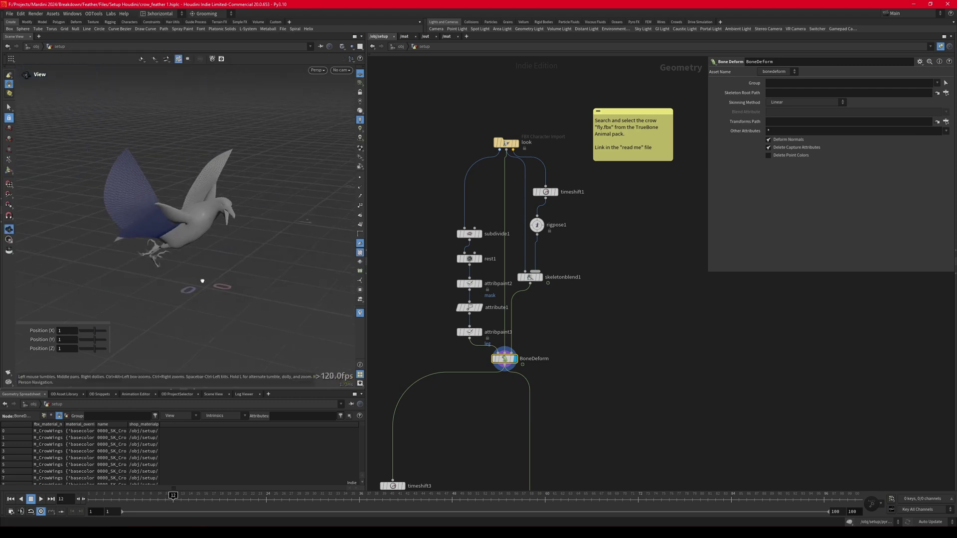
alt+drag(202, 281, 176, 258)
Display timeshift1 and rigpose1 in turn to compare the original skeleton with the adjusted pose.
drag(538, 225, 545, 227)
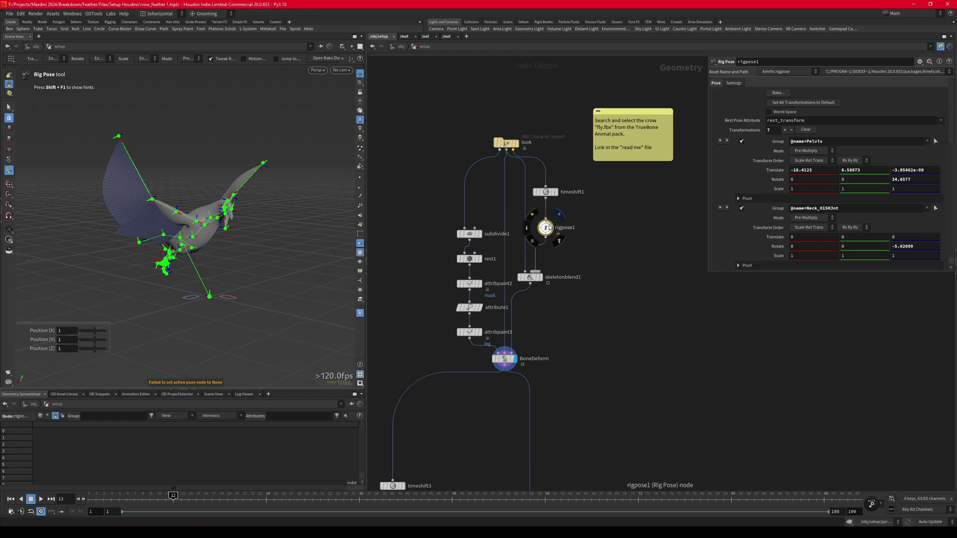
key(r)
click(546, 191)
key(r)
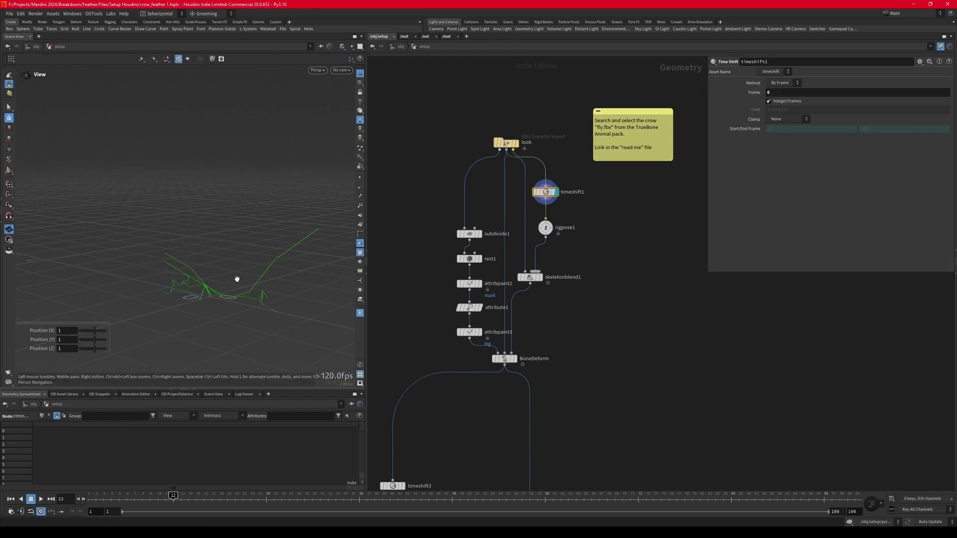
click(545, 228)
key(r)
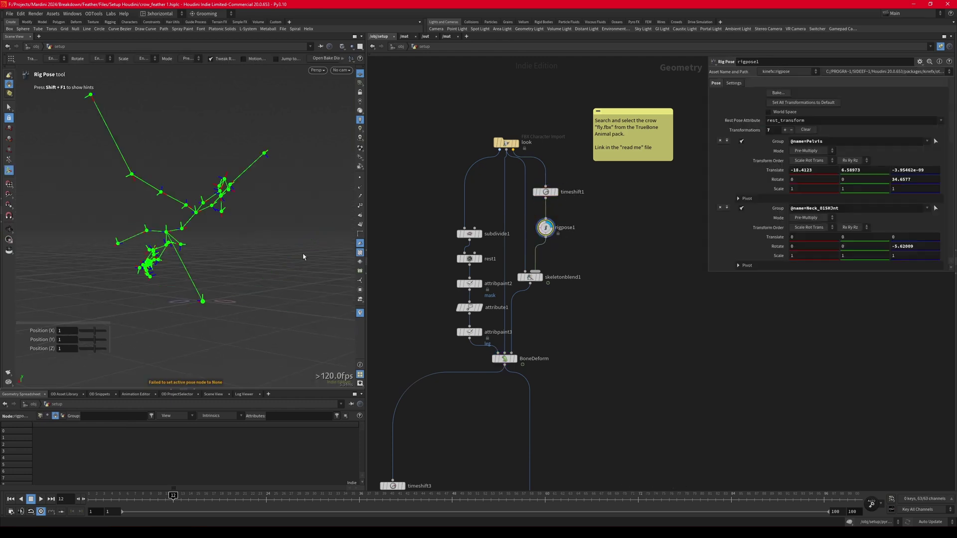
Display skeletonblend1 and scrub between frames 1 and 12 to examine how its keyframed weight blends the skeletons.
click(532, 278)
key(r)
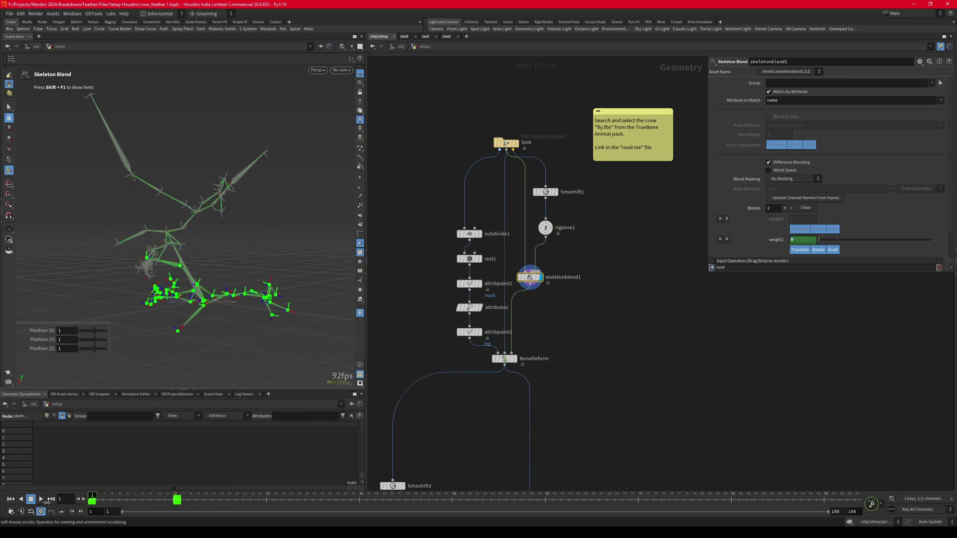
click(95, 498)
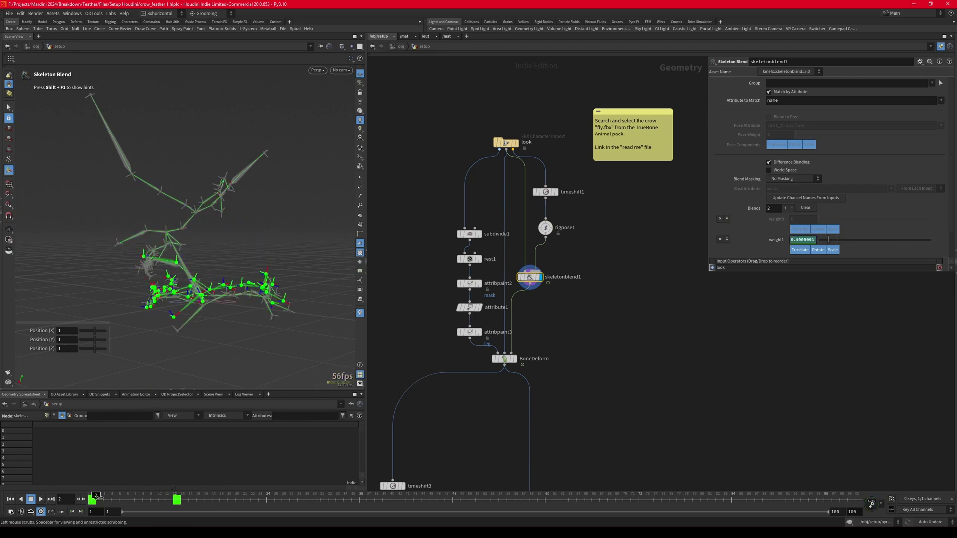
drag(91, 501, 68, 501)
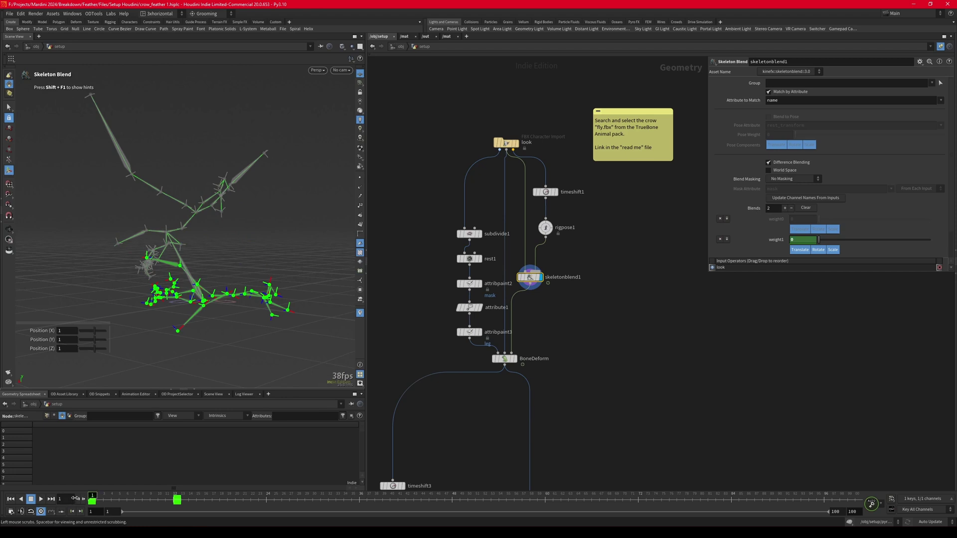
drag(95, 499, 173, 496)
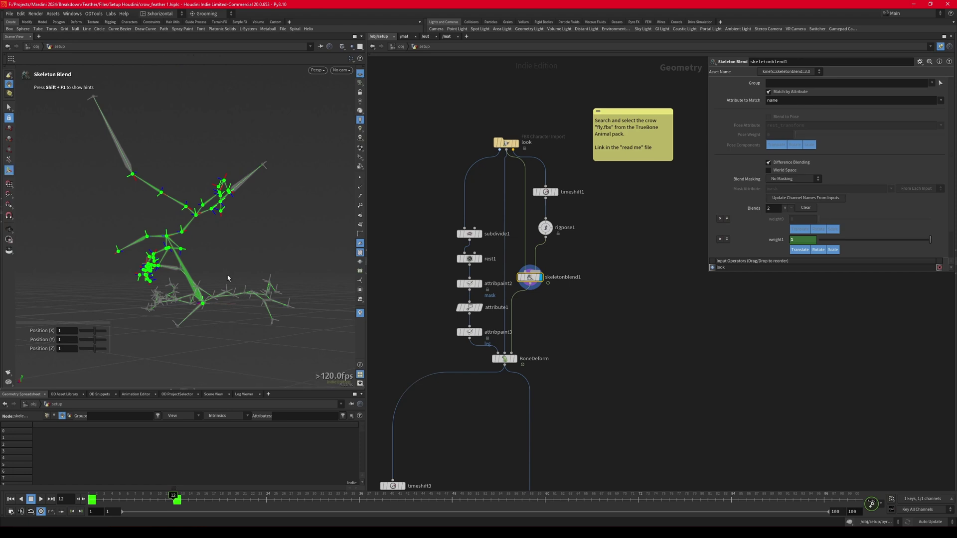
Display BoneDeform again and follow its named-parts branch down to OUT_crow to examine the posed crow output.
scroll(541, 243, down, 3)
scroll(541, 242, down, 1)
scroll(531, 307, up, 6)
click(521, 280)
click(507, 280)
scroll(513, 254, down, 6)
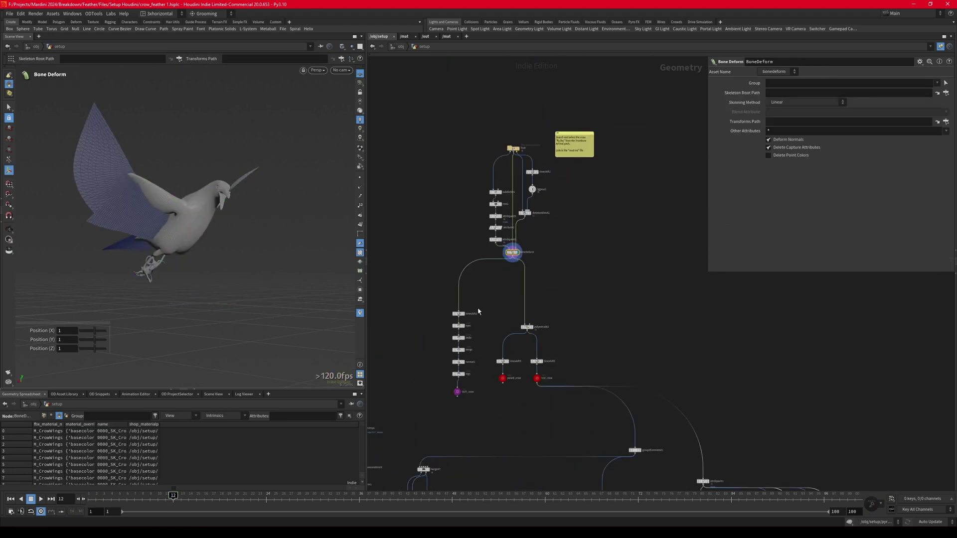
scroll(467, 362, up, 5)
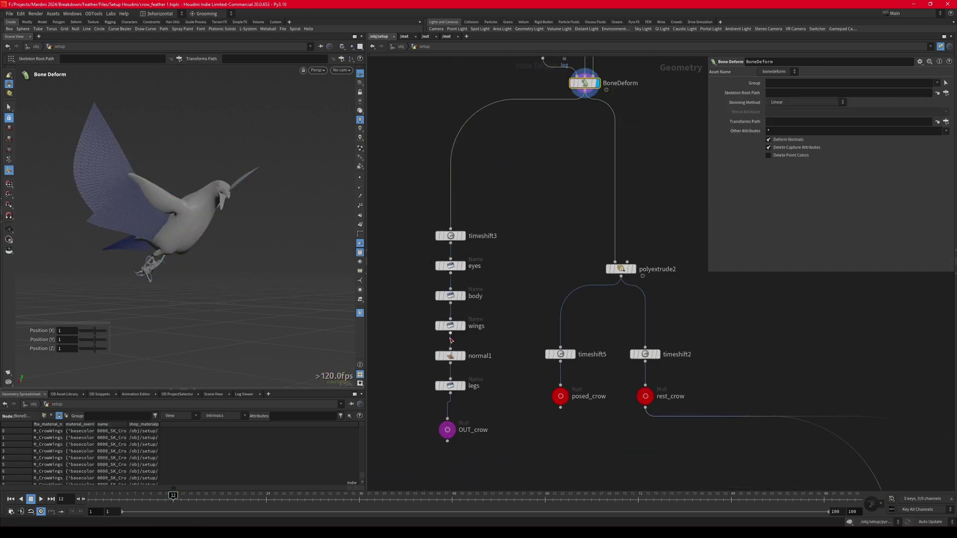
middle_drag(421, 375, 407, 325)
click(432, 379)
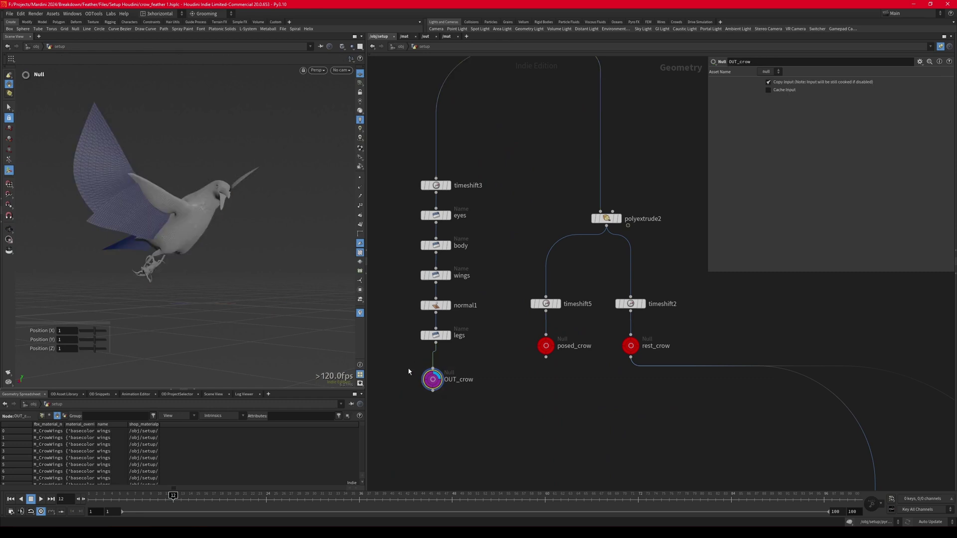
Display timeshift3, the wings name node and OUT_crow in turn to examine how the frozen crow pose is named for export.
click(449, 185)
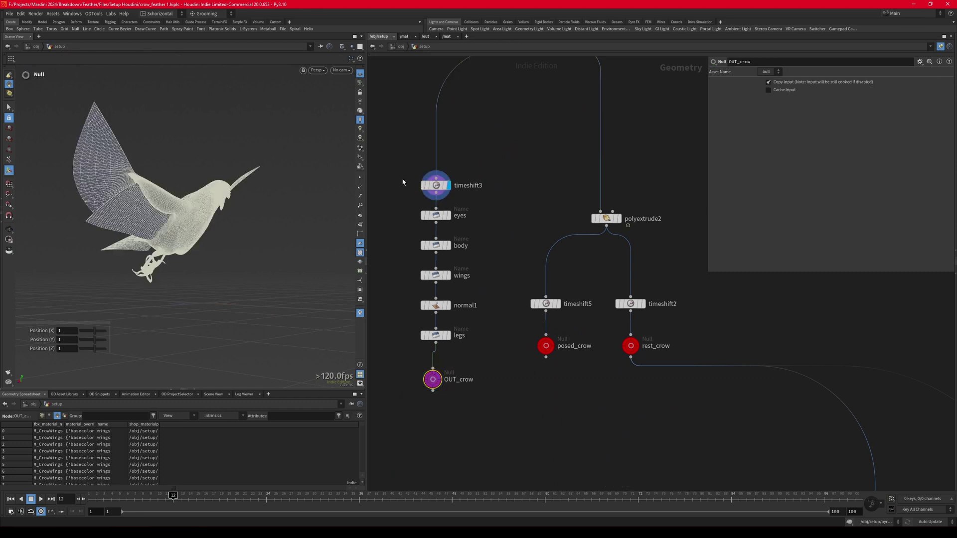
click(436, 185)
alt+drag(224, 218, 220, 220)
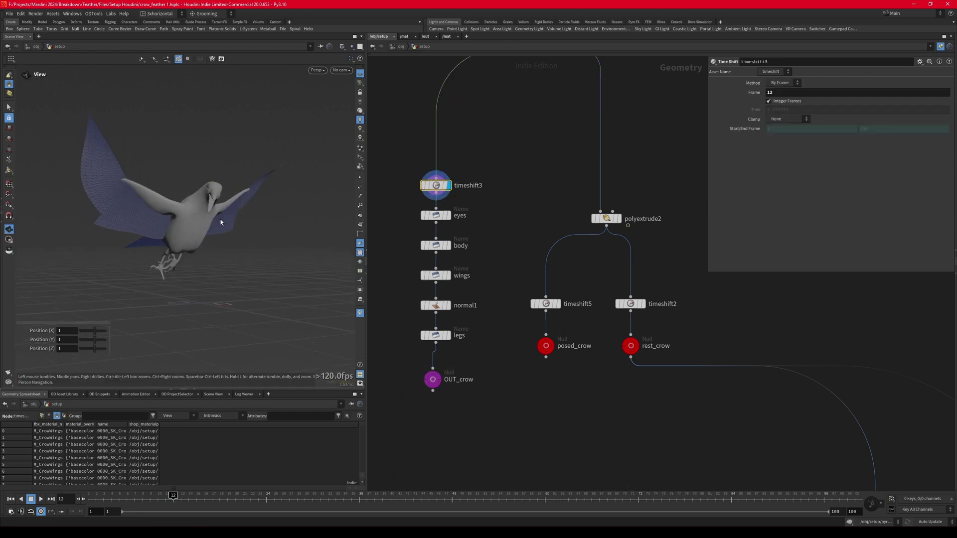
key(r)
drag(403, 214, 453, 280)
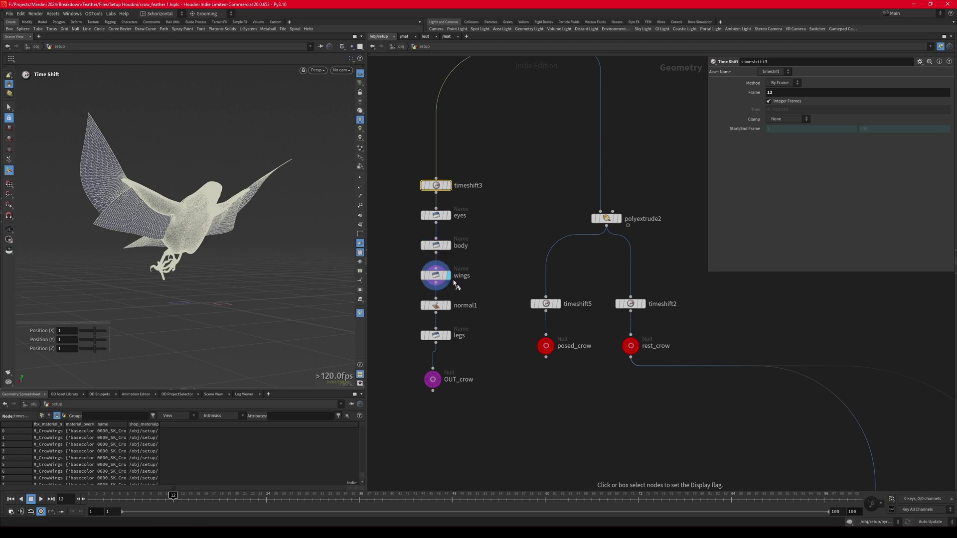
drag(401, 317, 413, 359)
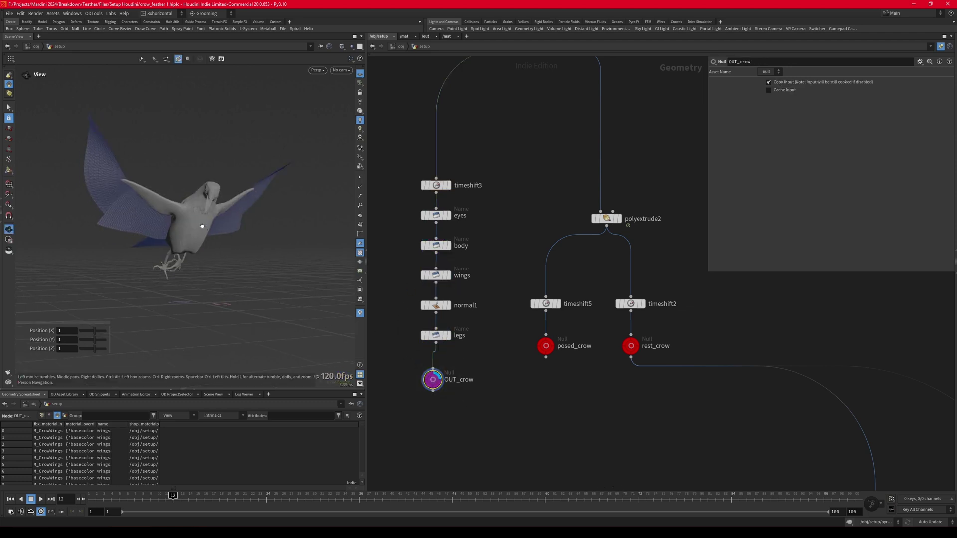
alt+drag(202, 222, 203, 242)
Display polyextrude2 and examine the thickened crow wings at frame 12 and at frame 1.
scroll(493, 287, down, 4)
scroll(554, 245, up, 4)
drag(560, 249, 519, 286)
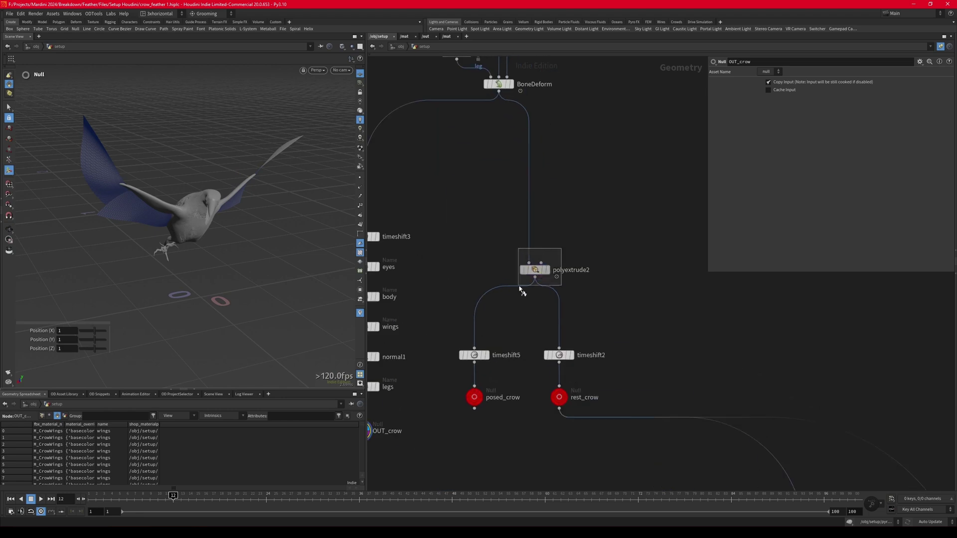
drag(502, 255, 567, 288)
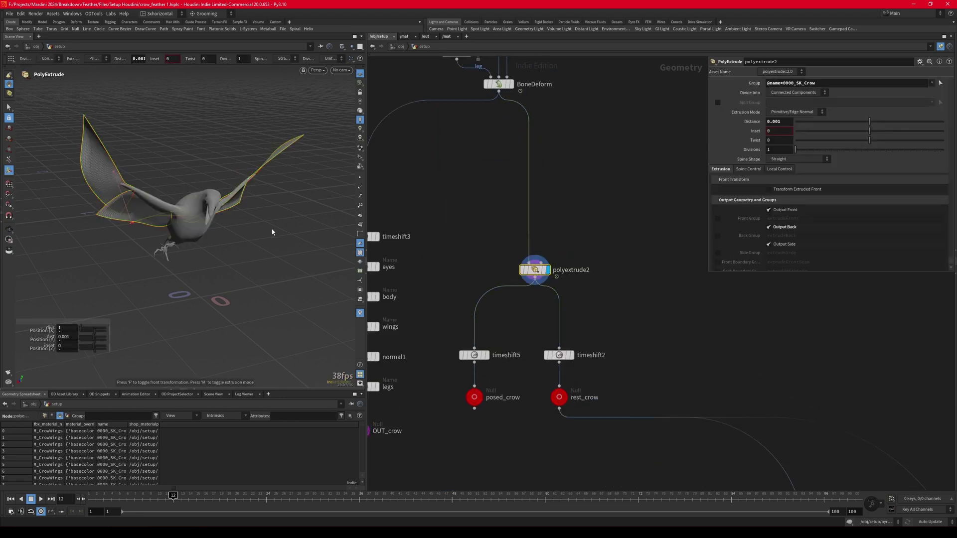
alt+drag(271, 232, 226, 219)
click(11, 499)
alt+drag(234, 284, 202, 235)
key(Escape)
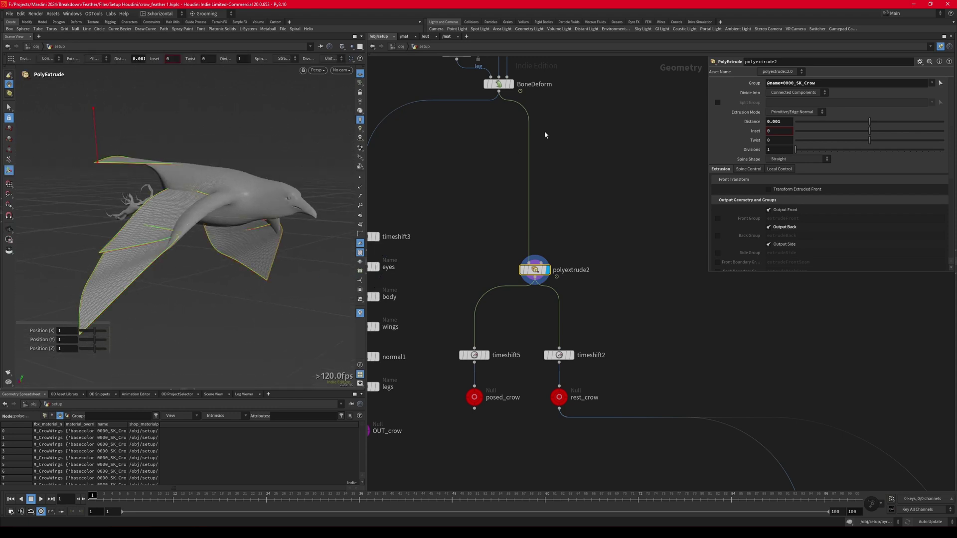
Switch the display between BoneDeform and polyextrude2 to compare the wing surfaces before and after extrusion.
click(513, 83)
middle_click(506, 85)
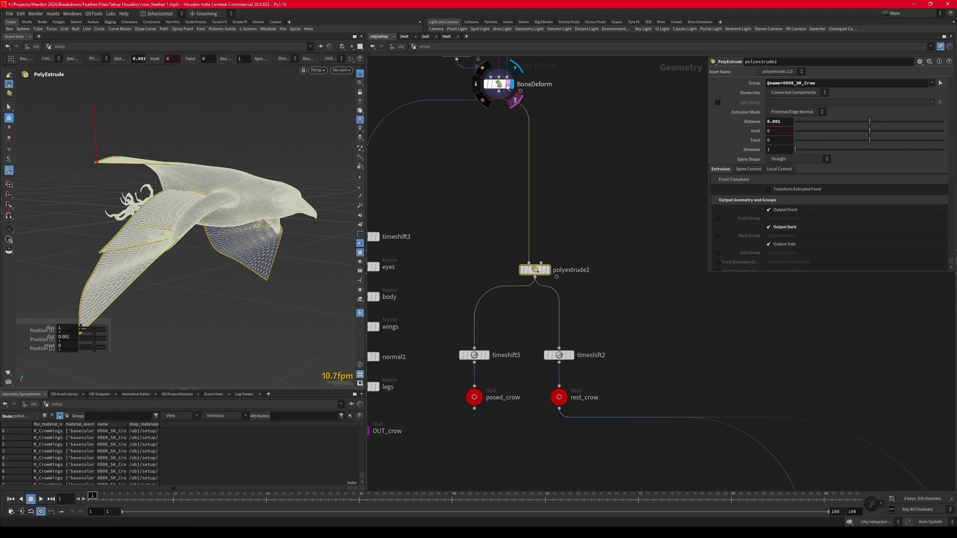
click(503, 85)
alt+drag(133, 241, 141, 260)
click(548, 270)
click(536, 270)
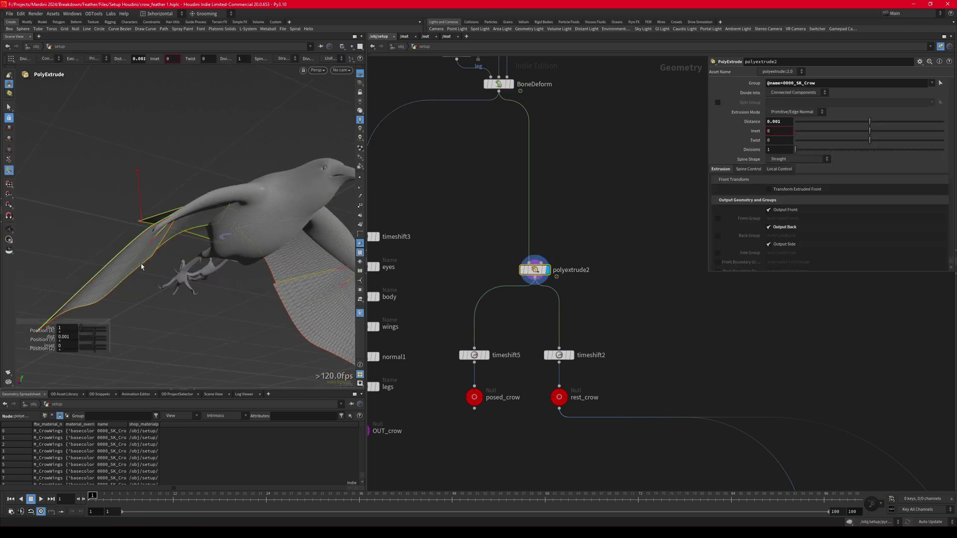
Display timeshift5 and timeshift2 in turn and select the posed_crow and rest_crow nulls to examine the posed and rest crow outputs.
middle_drag(476, 339, 474, 275)
click(487, 293)
click(478, 294)
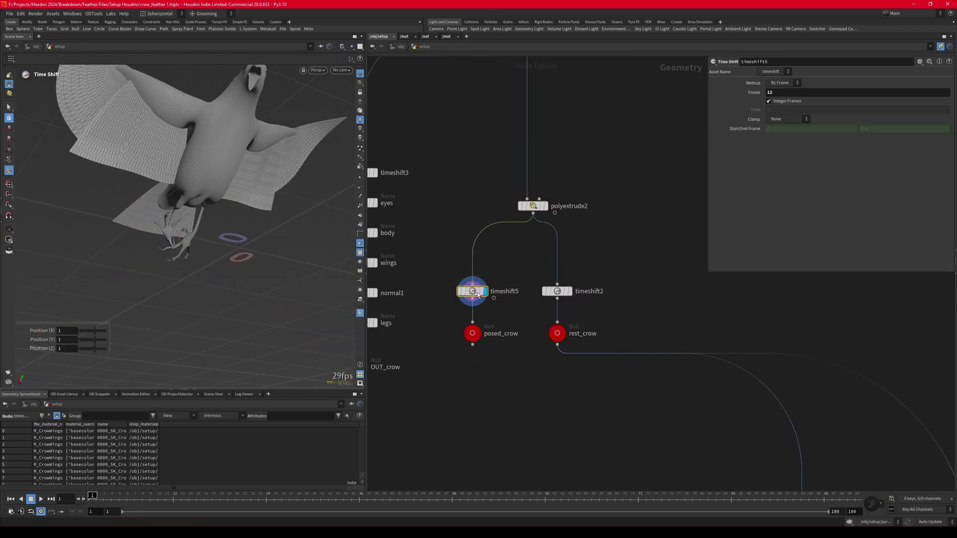
drag(200, 220, 229, 244)
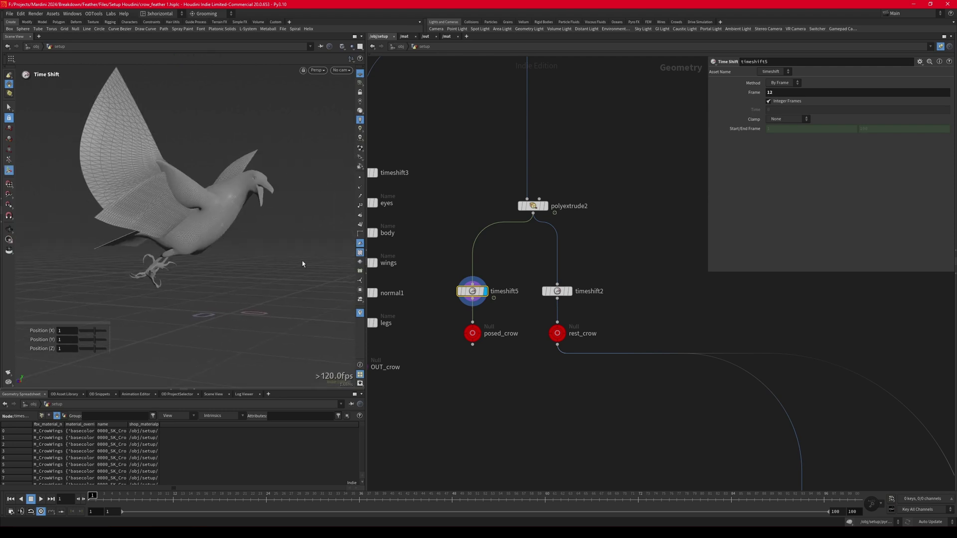
click(570, 292)
click(561, 293)
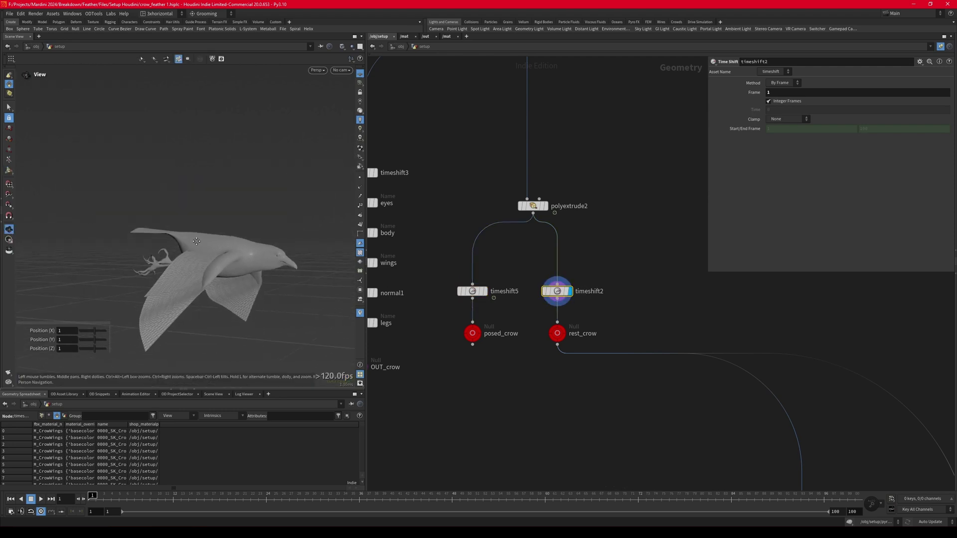
drag(446, 318, 604, 341)
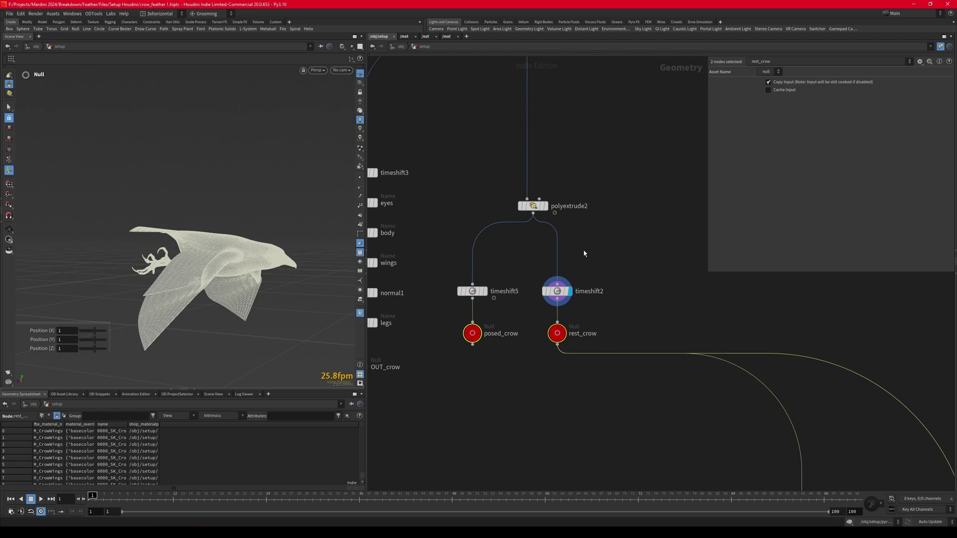
Select the rest_crow null and follow its output down to groupsfromname1 and the first hair generation branch.
scroll(537, 214, down, 8)
scroll(529, 363, up, 1)
middle_drag(534, 347, 540, 284)
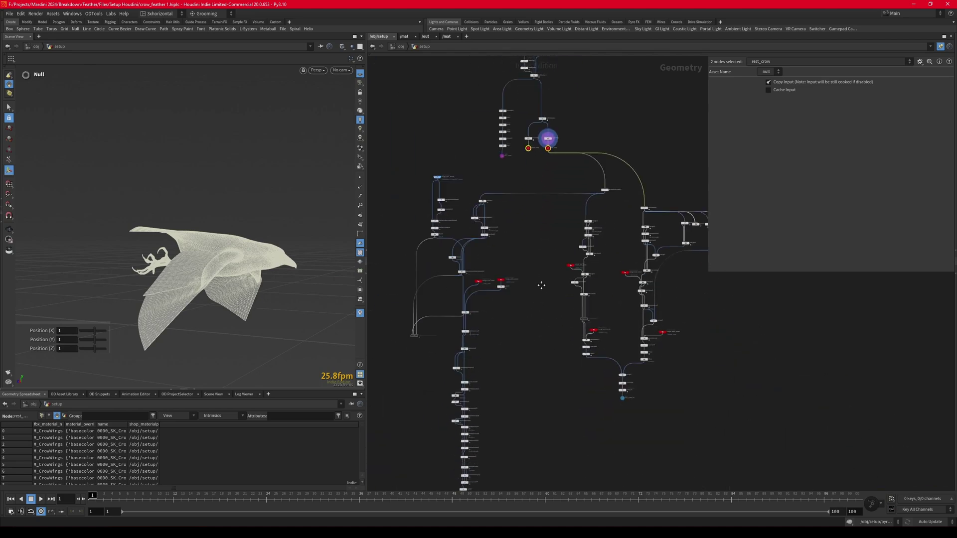
drag(283, 326, 219, 322)
scroll(550, 117, up, 5)
click(545, 191)
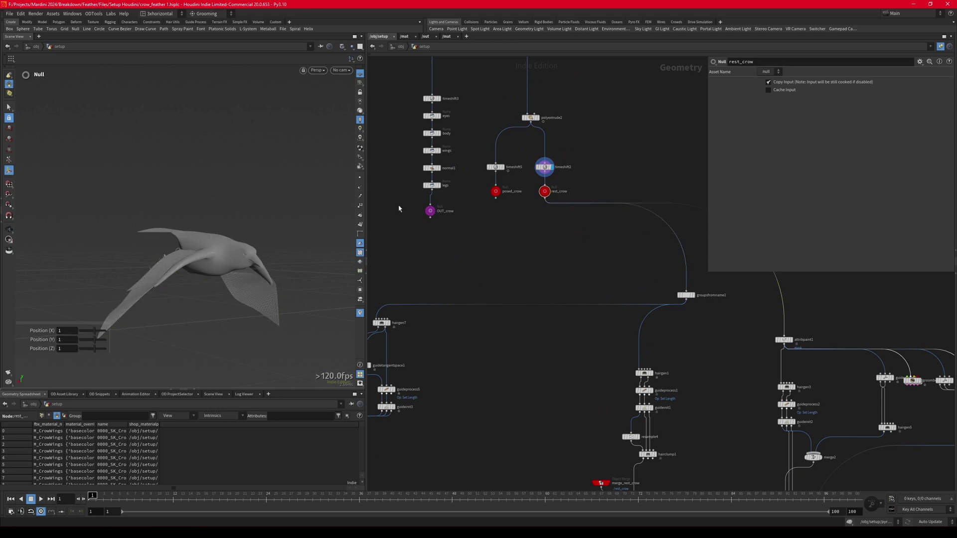
drag(269, 247, 247, 259)
key(Return)
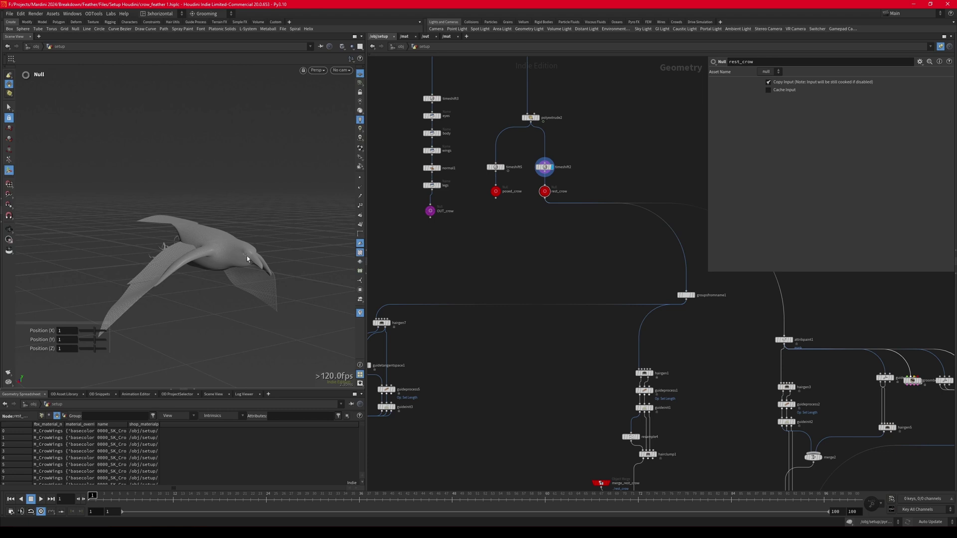
key(Escape)
drag(210, 247, 264, 279)
scroll(573, 300, down, 4)
scroll(573, 299, up, 5)
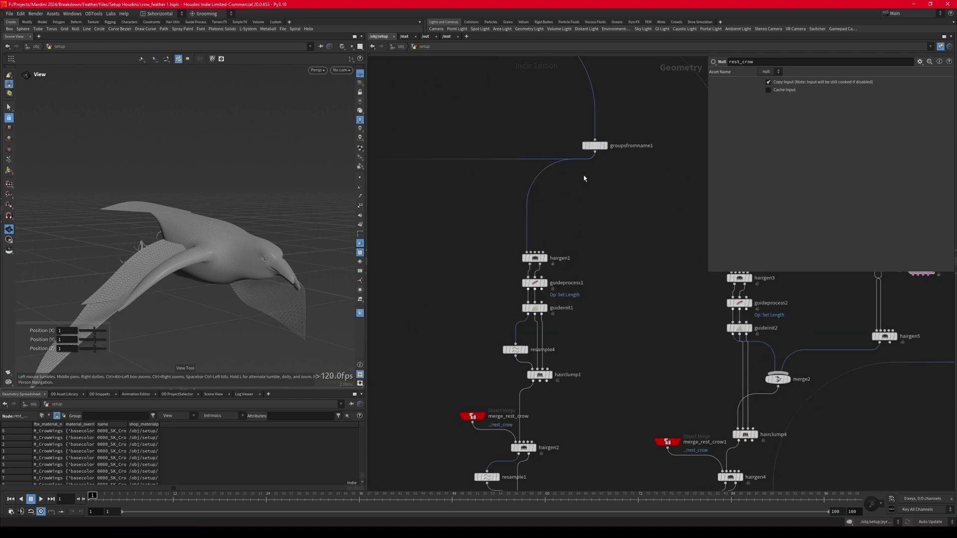
Display hairgen1 with groupsfromname1 templated to examine the guides scattered over the crow's wings and tail.
click(528, 258)
key(r)
mouse_move(215, 244)
mouse_down()
mouse_move(201, 237)
mouse_move(229, 233)
mouse_move(171, 271)
mouse_move(180, 274)
mouse_move(174, 239)
mouse_move(218, 226)
mouse_up()
click(603, 145)
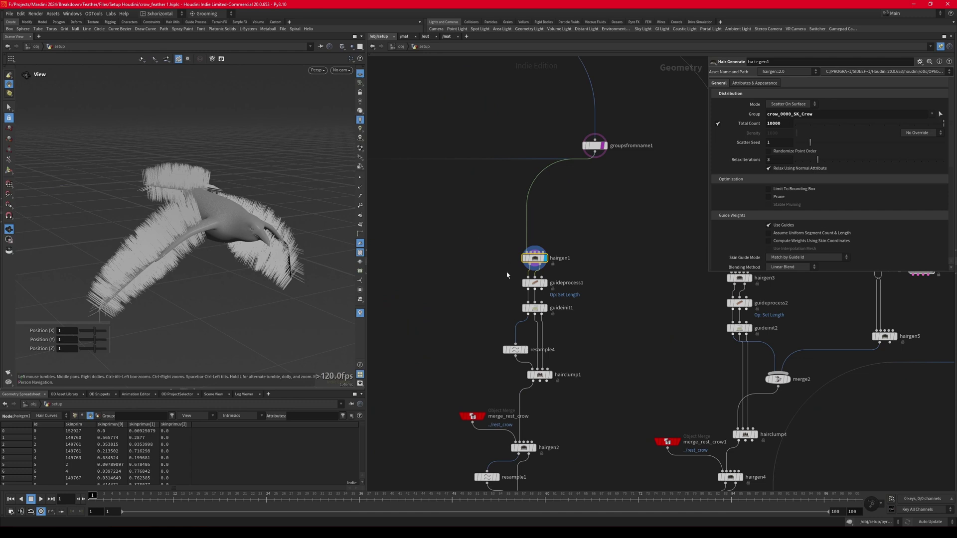
Display guideprocess1 and guideinit1 in turn to examine the randomized guide lengths and the direction the guides are combed.
click(531, 283)
key(r)
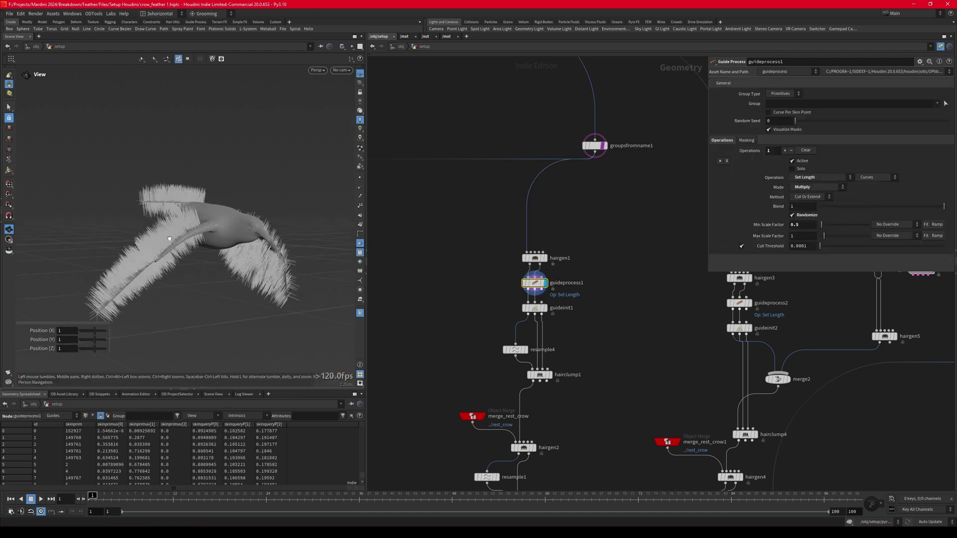
drag(169, 239, 250, 241)
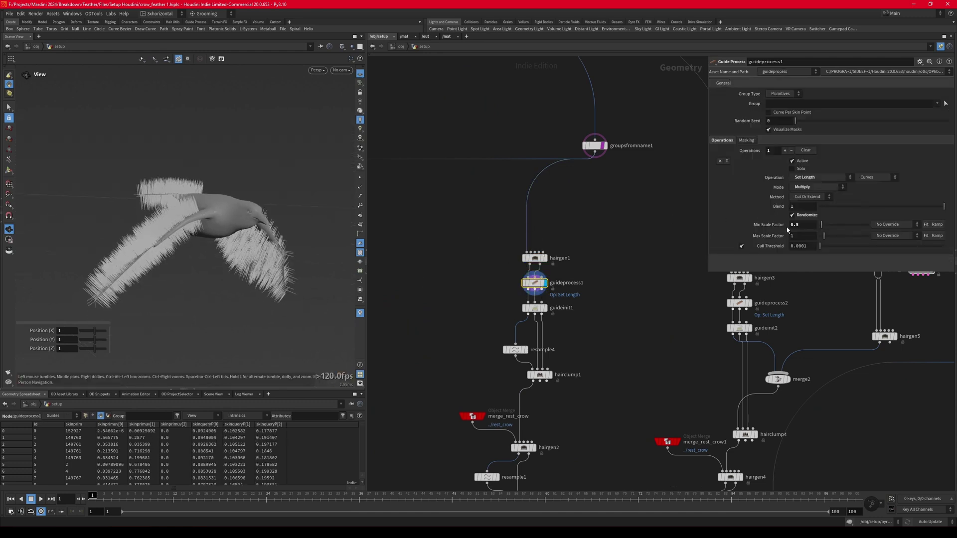
click(535, 308)
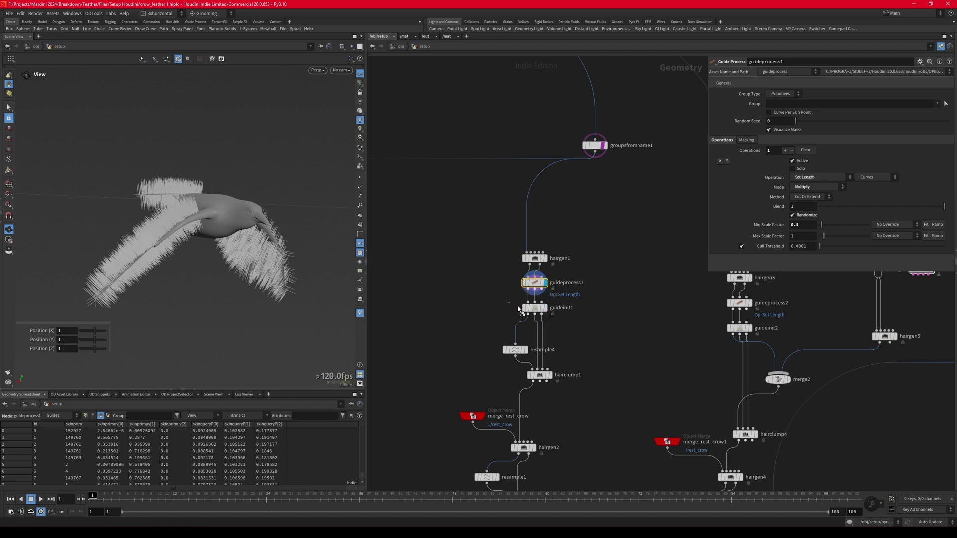
key(r)
drag(165, 224, 215, 222)
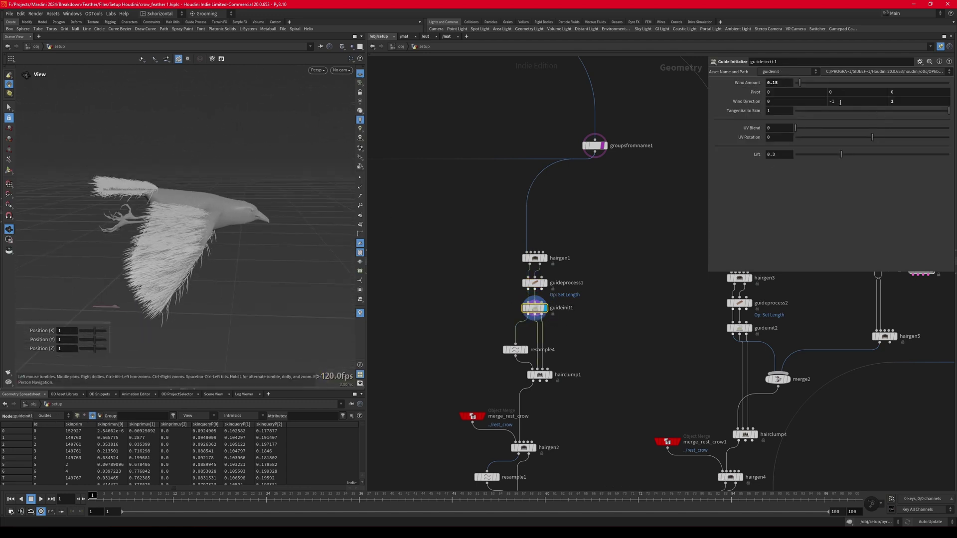
Display hairclump1 and examine the clumped guides on the wings and tail.
middle_drag(441, 290, 443, 239)
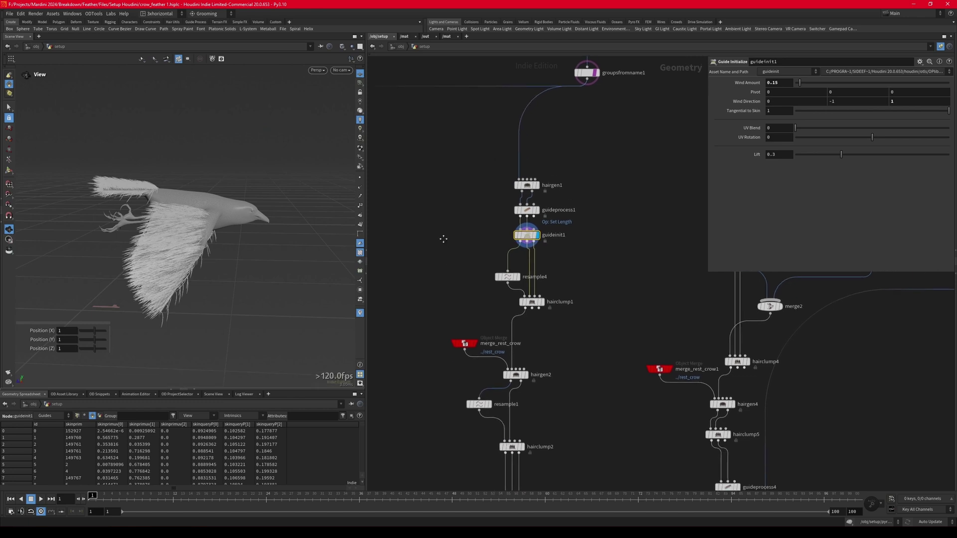
scroll(544, 293, up, 2)
scroll(543, 292, up, 1)
click(538, 292)
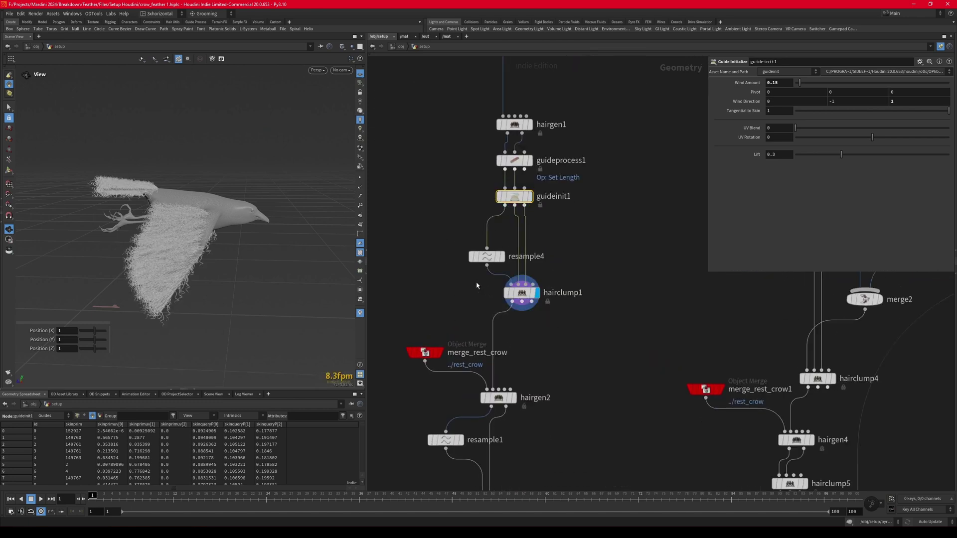
drag(128, 214, 142, 246)
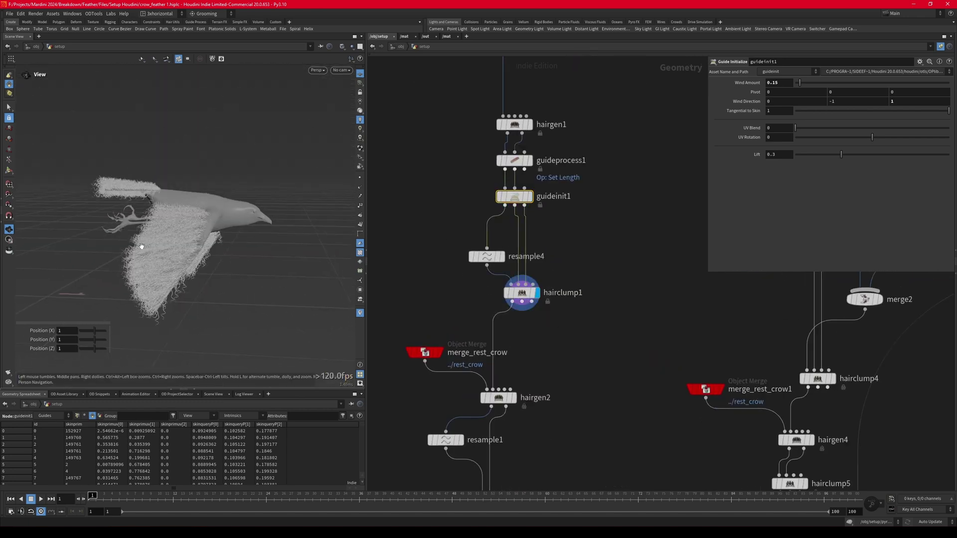
Display hairgen2 and inspect the dense hair generated on the wing up close.
middle_drag(425, 288, 441, 195)
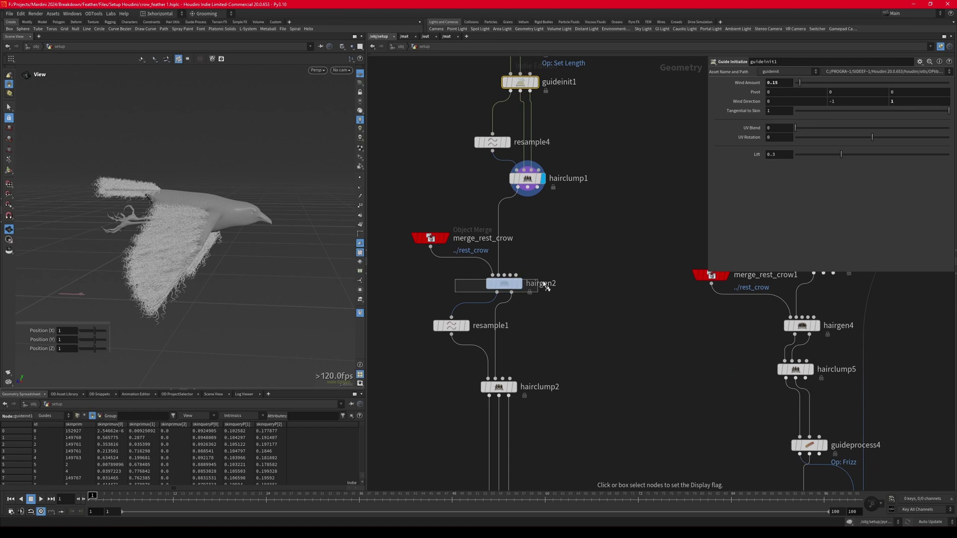
click(519, 283)
click(503, 283)
scroll(193, 216, up, 3)
scroll(194, 215, up, 2)
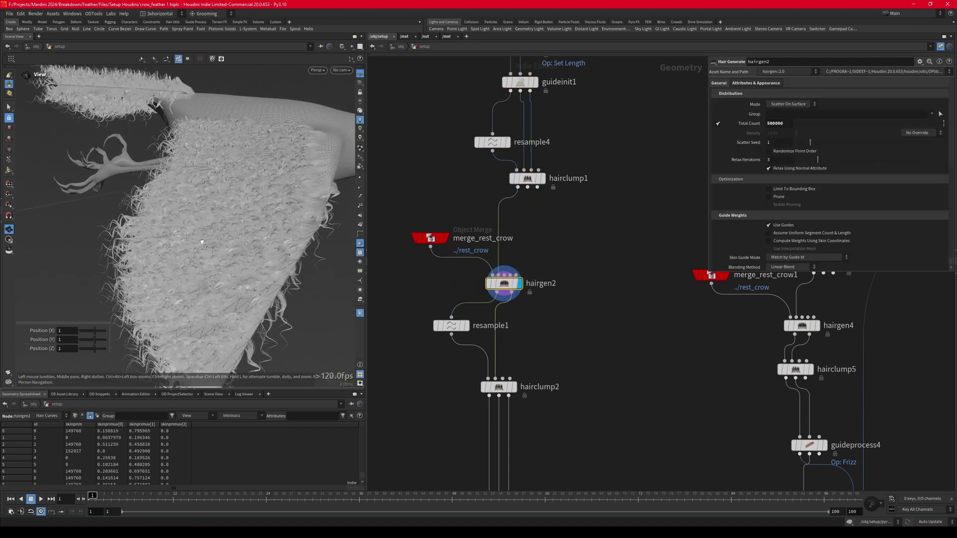
drag(197, 235, 176, 243)
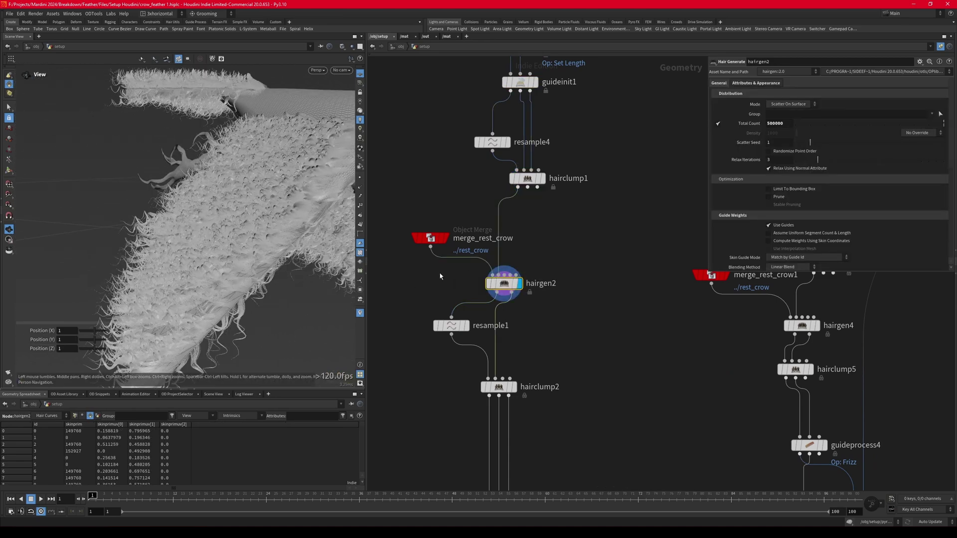
Display merge_rest_crow and trace its object merge reference back to the rest_crow null.
key(r)
drag(422, 215, 438, 266)
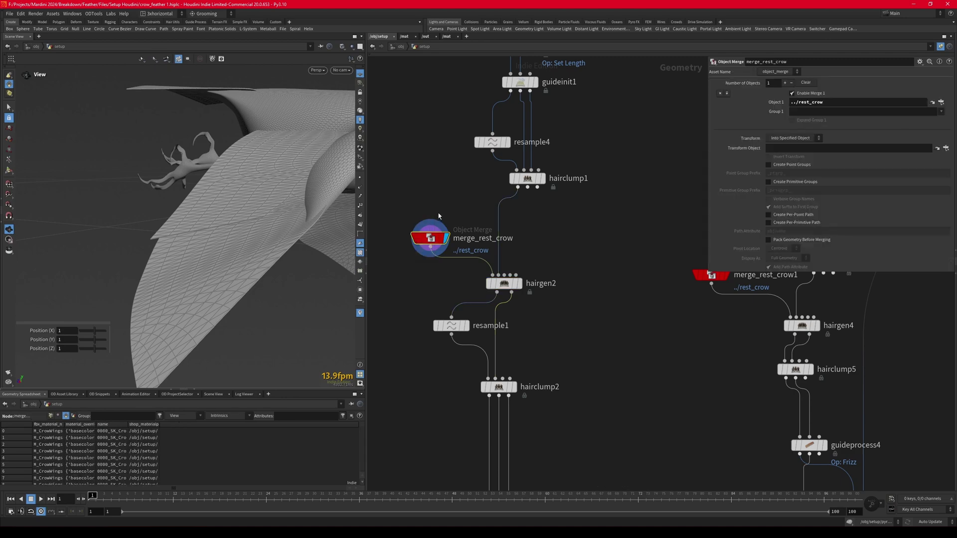
scroll(415, 229, down, 4)
middle_drag(503, 102, 512, 301)
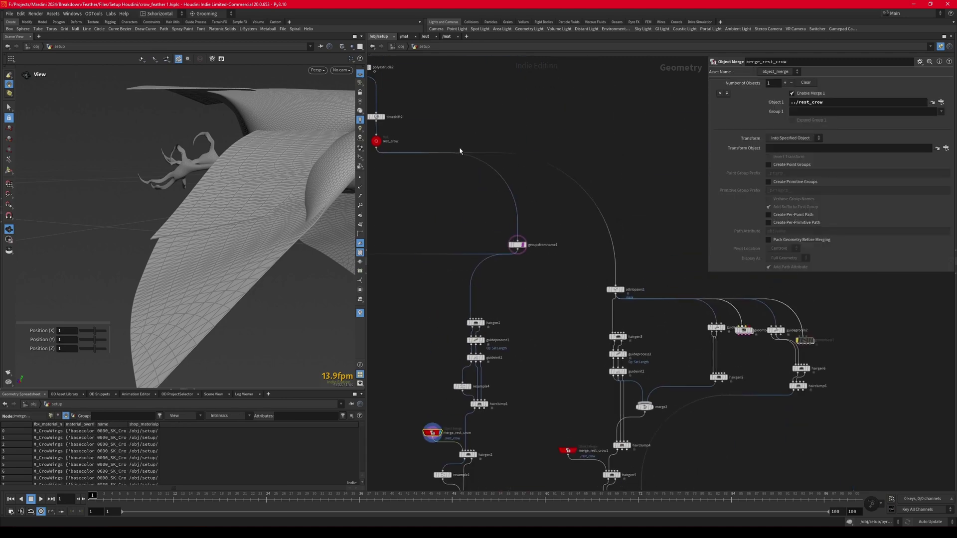
middle_drag(398, 155, 513, 251)
scroll(558, 199, down, 4)
scroll(570, 383, up, 5)
scroll(597, 296, up, 3)
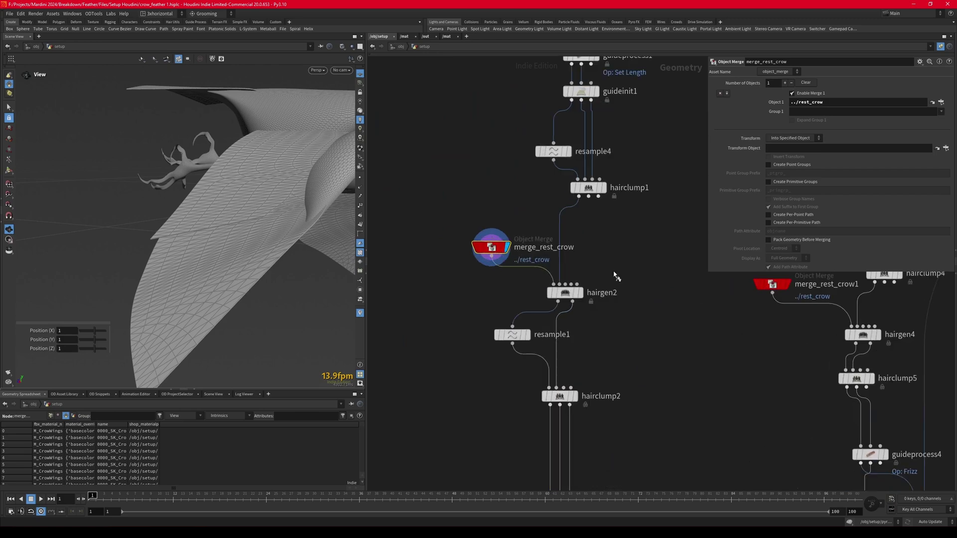
Display hairgen2 again, followed by hairclump2, to compare the wing hair before and after the second clumping.
click(581, 293)
drag(515, 291, 600, 317)
middle_drag(497, 368, 415, 235)
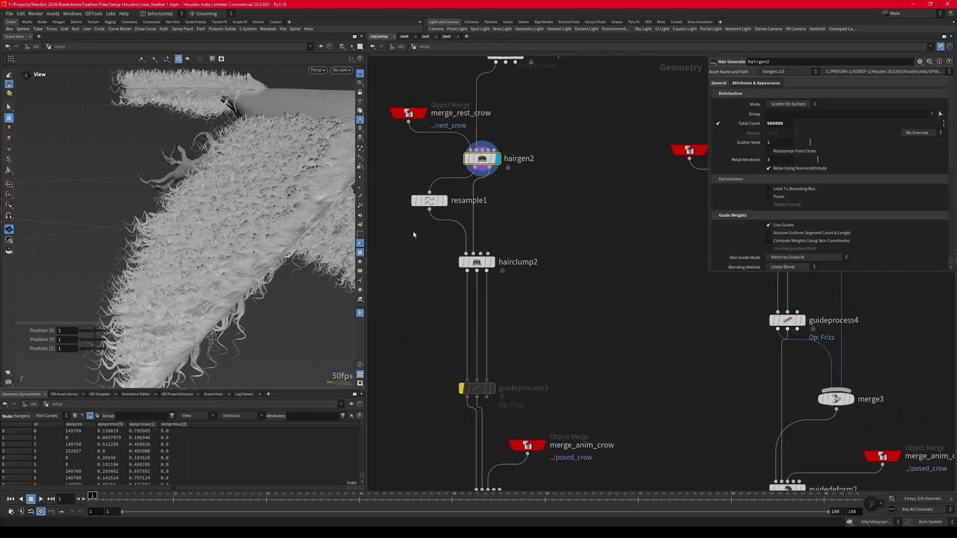
key(r)
drag(437, 253, 514, 287)
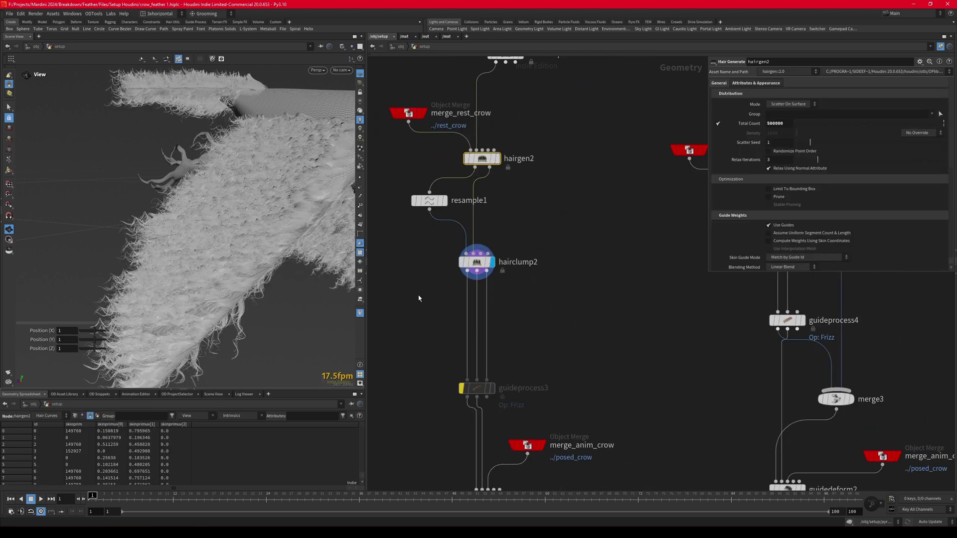
Display guidedeform1 and examine the wing hair deformed to the crow's posed shape.
middle_drag(503, 273, 485, 93)
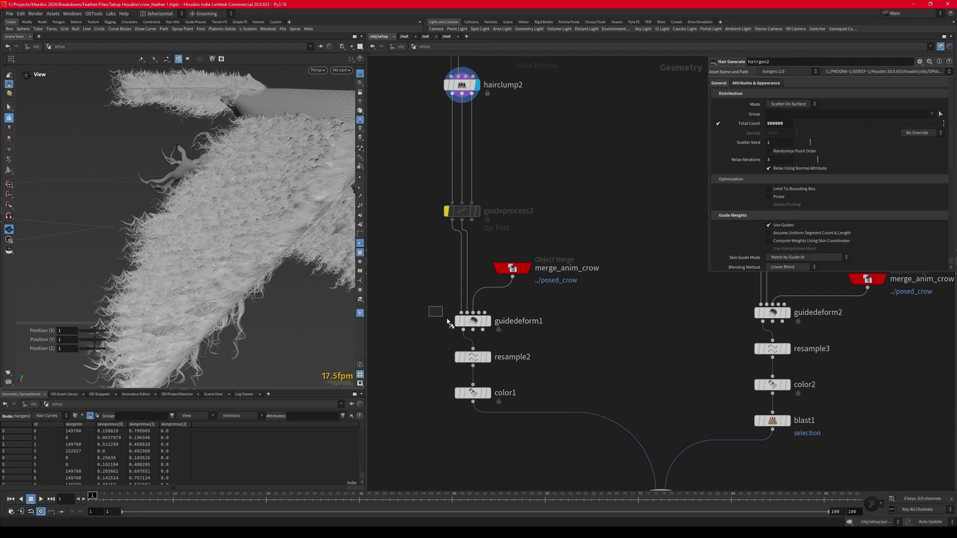
key(r)
drag(428, 307, 524, 342)
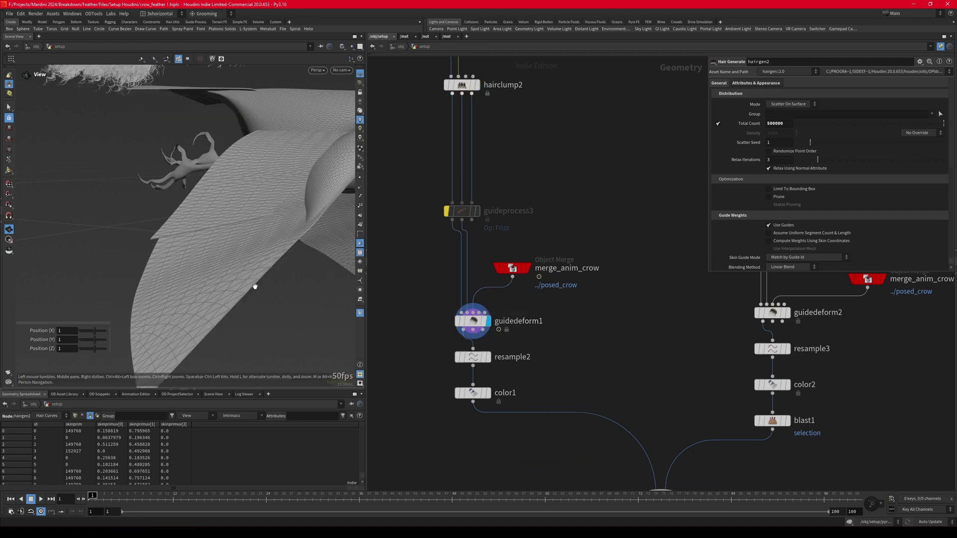
scroll(151, 274, down, 8)
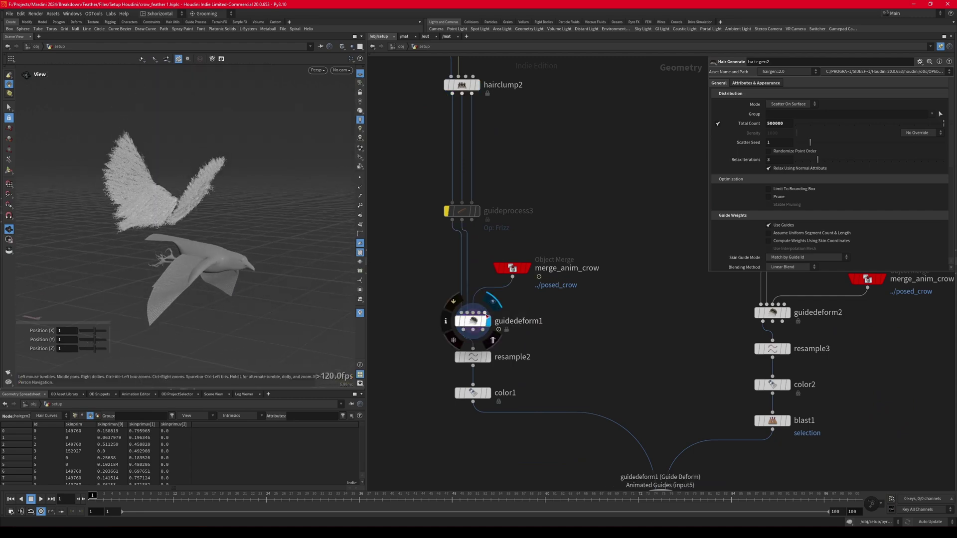
Add a Null node to guideprocess3's first output, place it beside guidedeform1 and display it.
drag(453, 220, 461, 216)
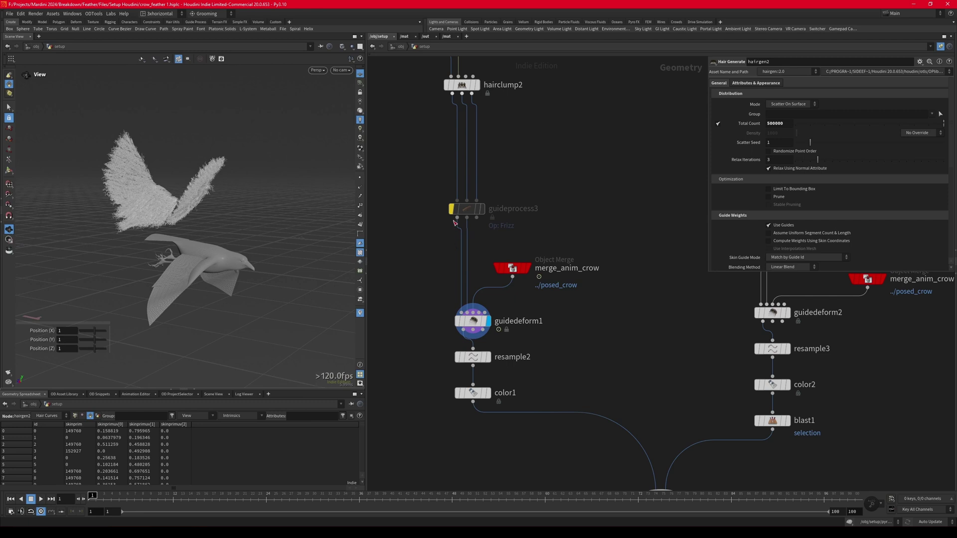
key(Tab)
text(null)
key(Return)
click(430, 251)
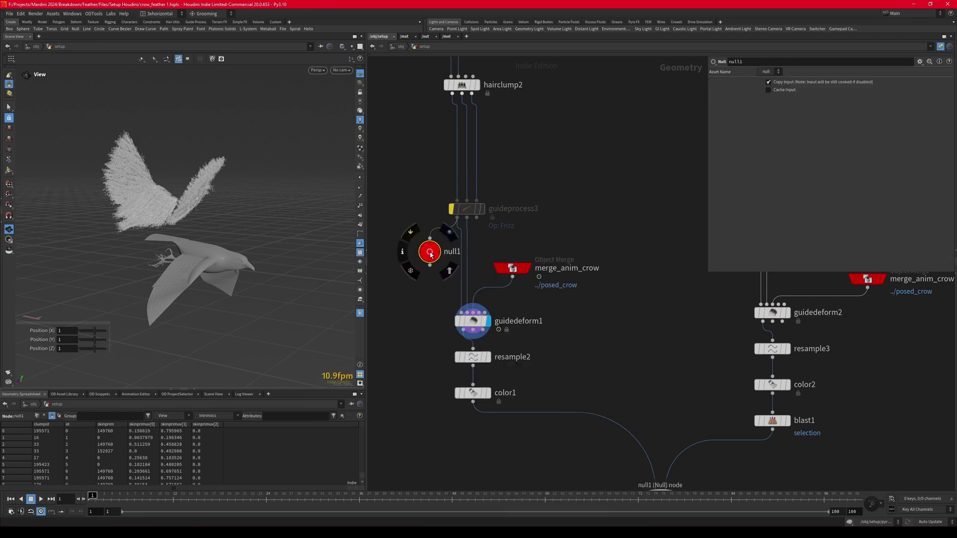
drag(432, 254, 419, 293)
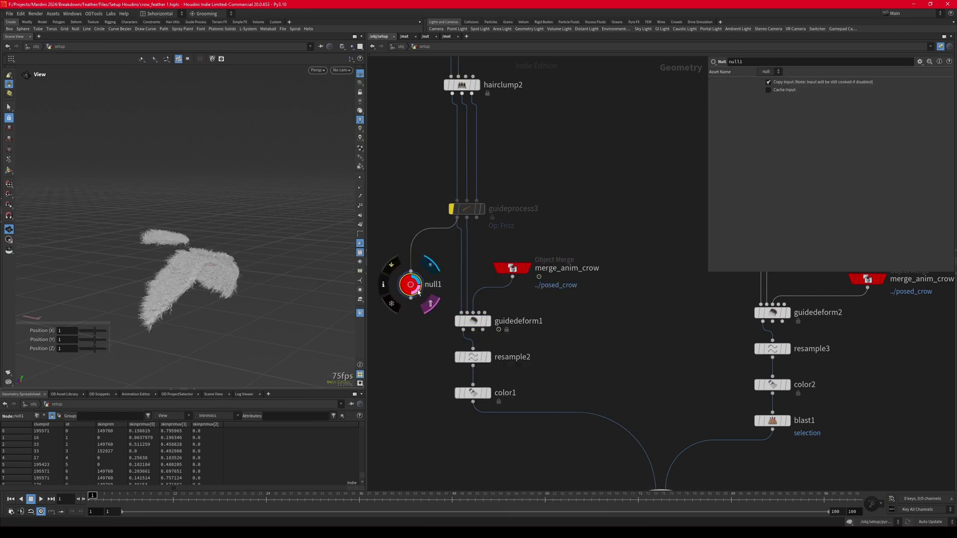
Inspect the rest-pose hair and rewire null1 to guideprocess3's second output.
scroll(203, 291, up, 3)
drag(200, 291, 178, 283)
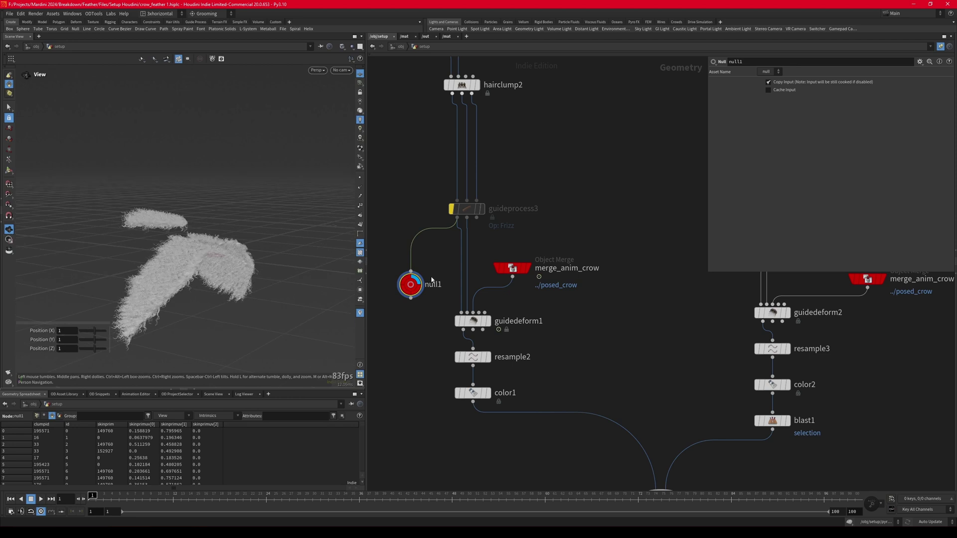
drag(455, 226, 467, 218)
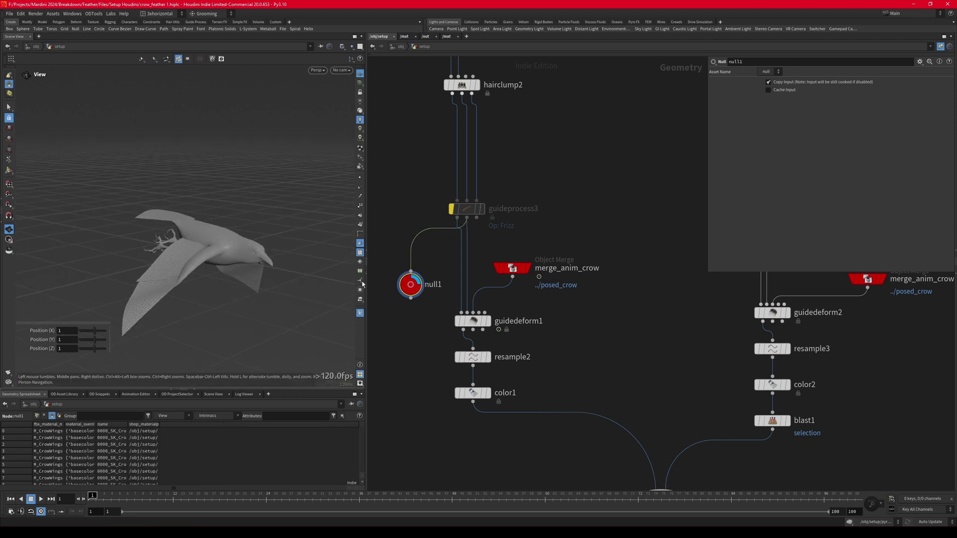
Display merge_anim_crow and guidedeform1 in turn to examine the posed skin and the hair deformed by it.
click(519, 270)
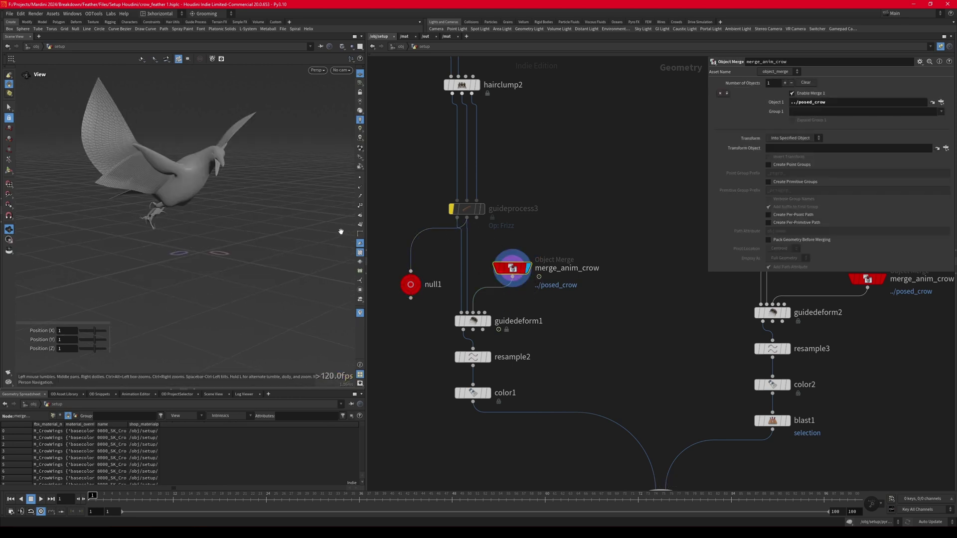
drag(198, 139, 187, 159)
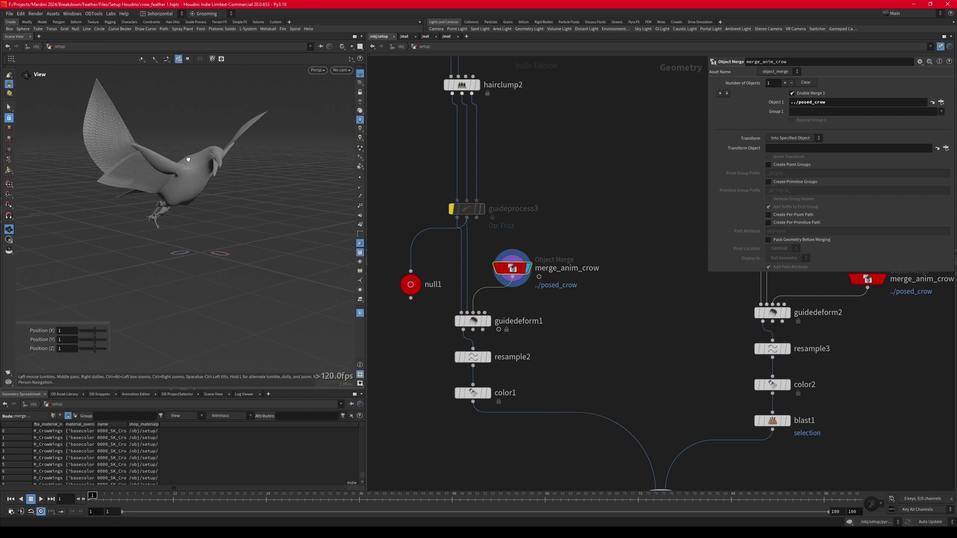
click(489, 321)
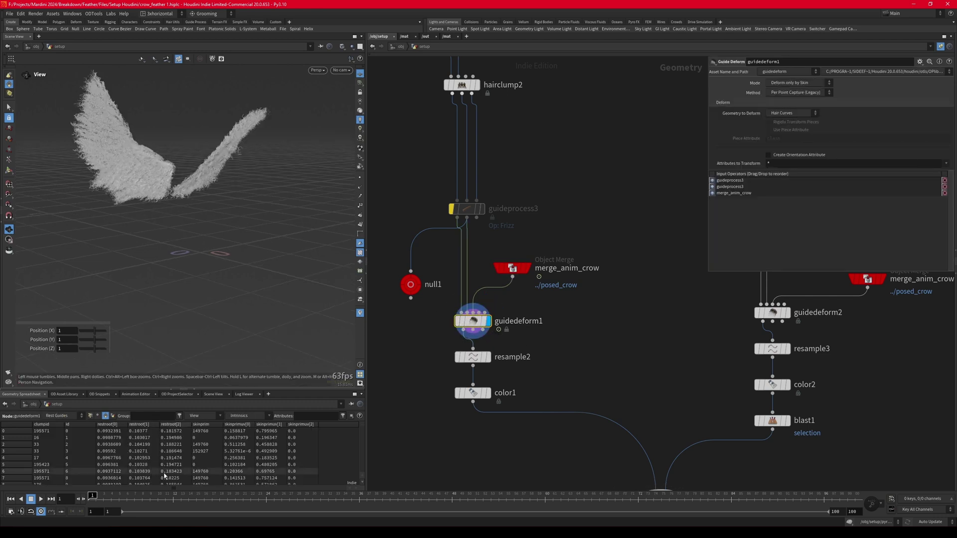
Overlay merge_anim_crow as a template on guidedeform1's output and examine the wing hair on the posed crow.
mouse_move(149, 161)
mouse_down()
mouse_move(234, 153)
mouse_move(142, 166)
mouse_up()
click(523, 268)
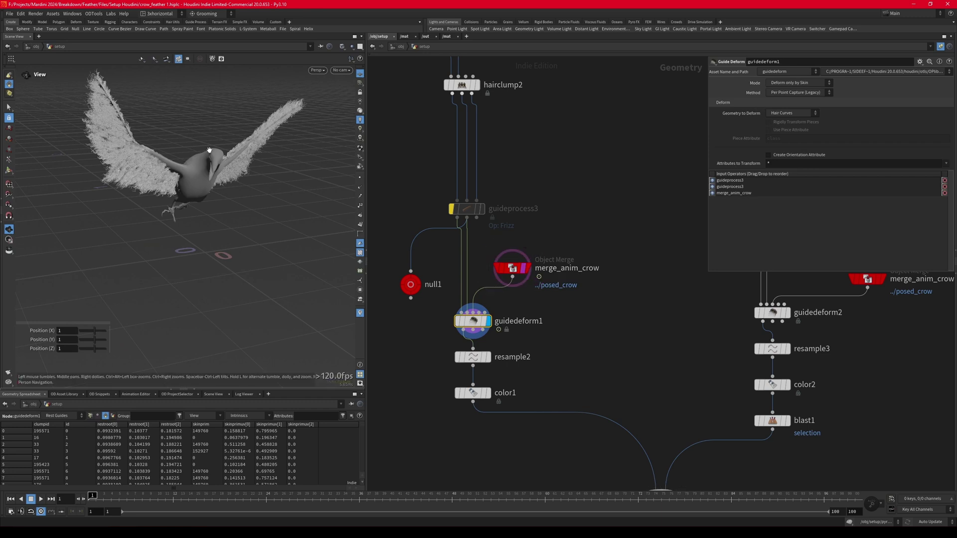
drag(209, 165, 265, 222)
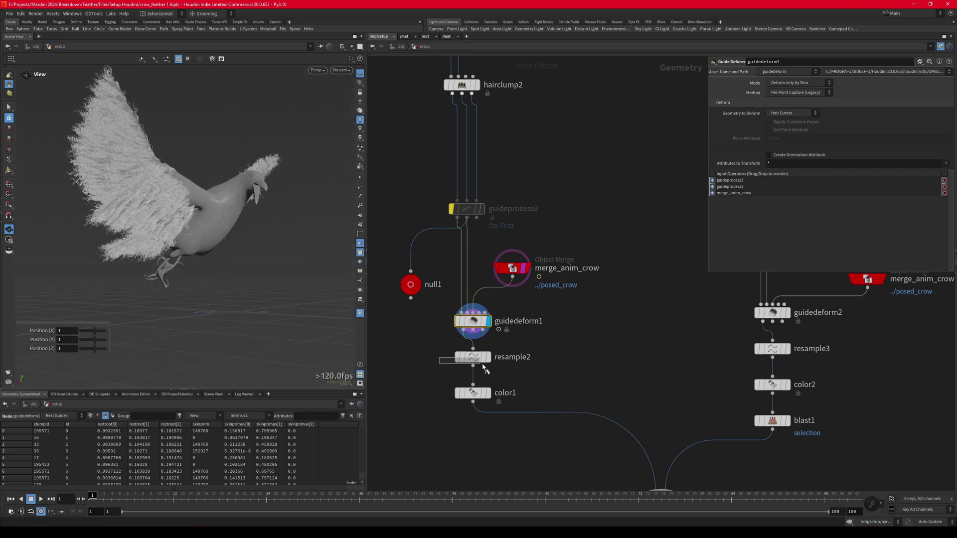
Display resample2 and color1 in turn, and review color1's ramp driven by the tightness attribute on the wing hair.
key(r)
click(483, 360)
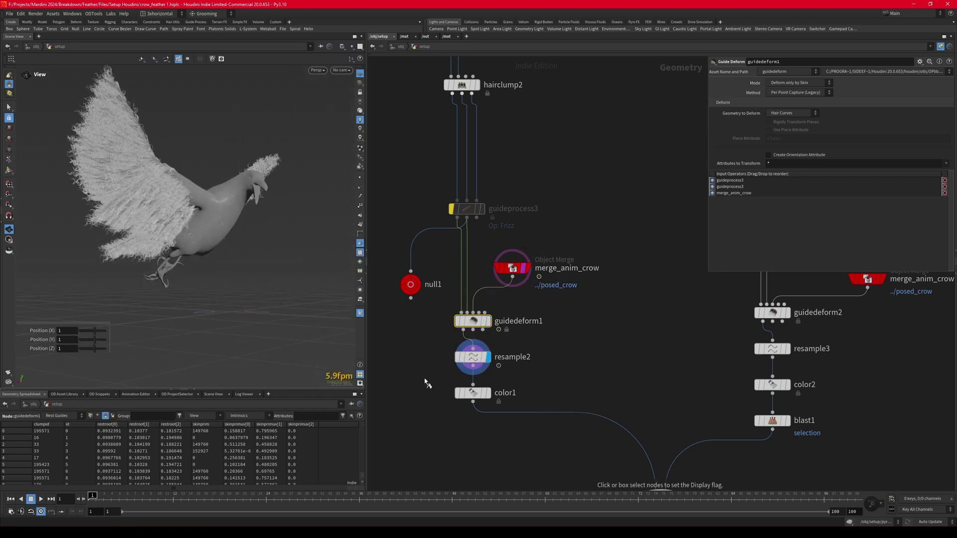
click(457, 396)
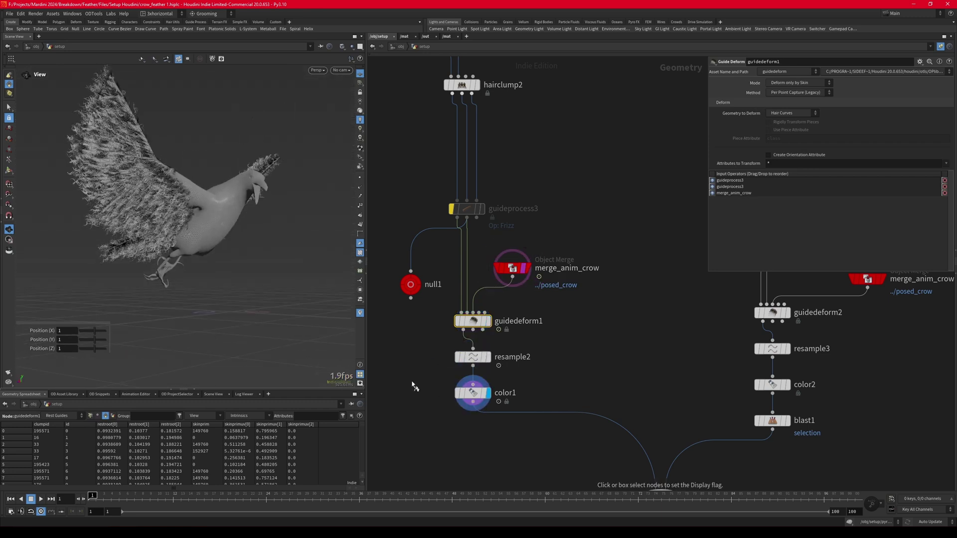
click(472, 393)
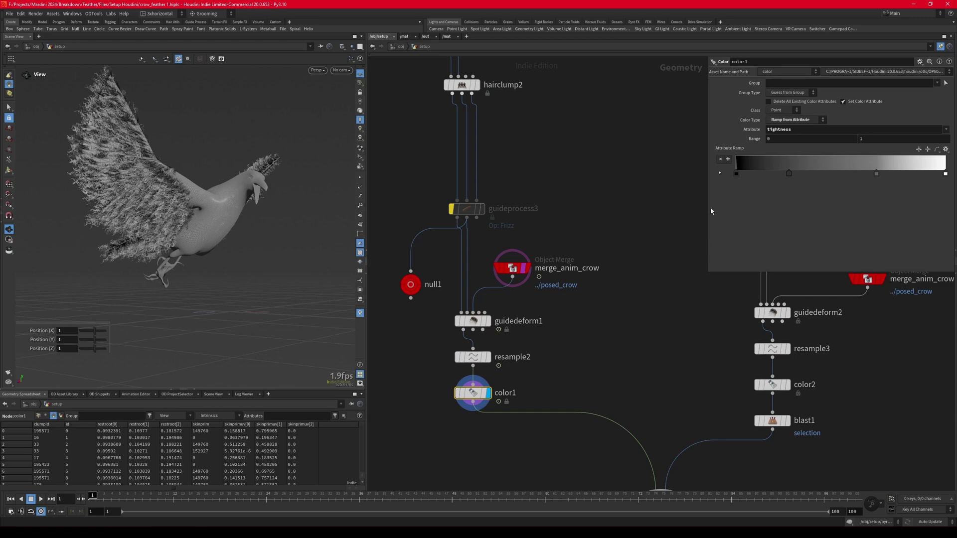
drag(136, 198, 197, 196)
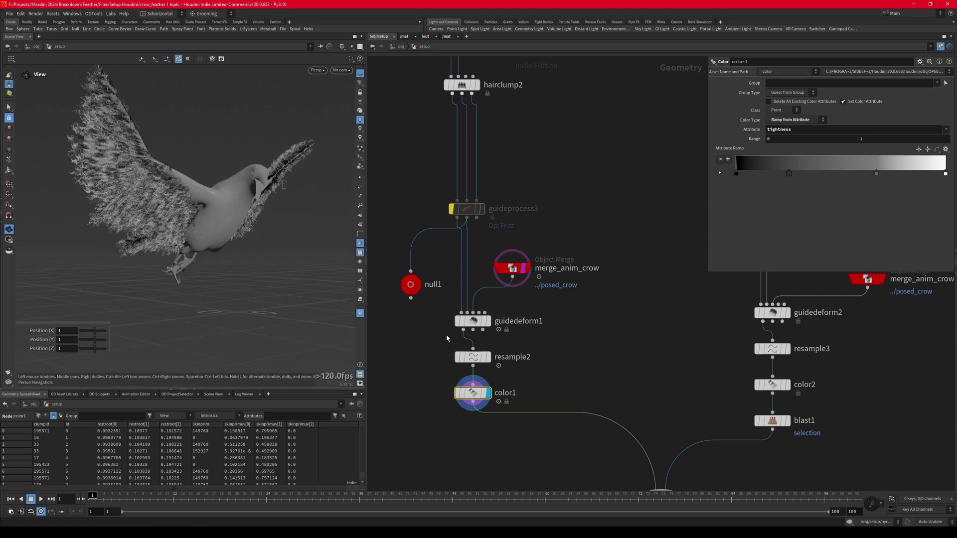
Display attribpaint1 in the body groom branch and examine the mask painted on the crow's skin.
scroll(443, 339, down, 8)
scroll(541, 164, up, 6)
click(497, 196)
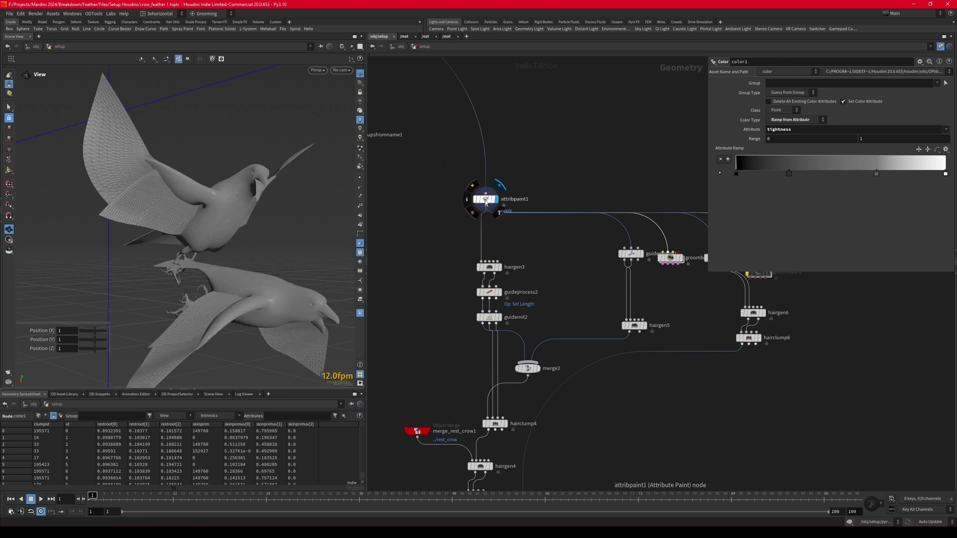
drag(455, 188, 506, 211)
key(Return)
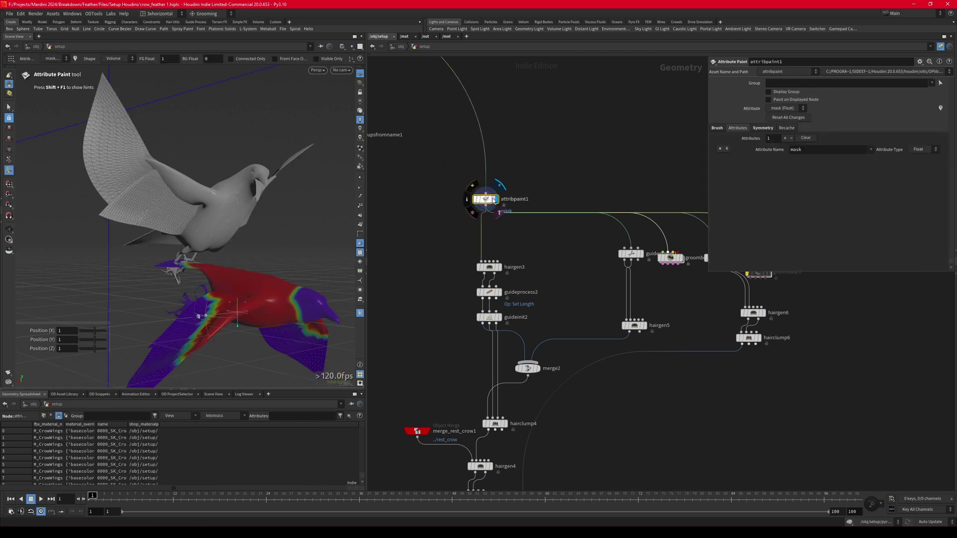
drag(196, 259, 179, 223)
scroll(493, 229, down, 4)
scroll(510, 250, up, 4)
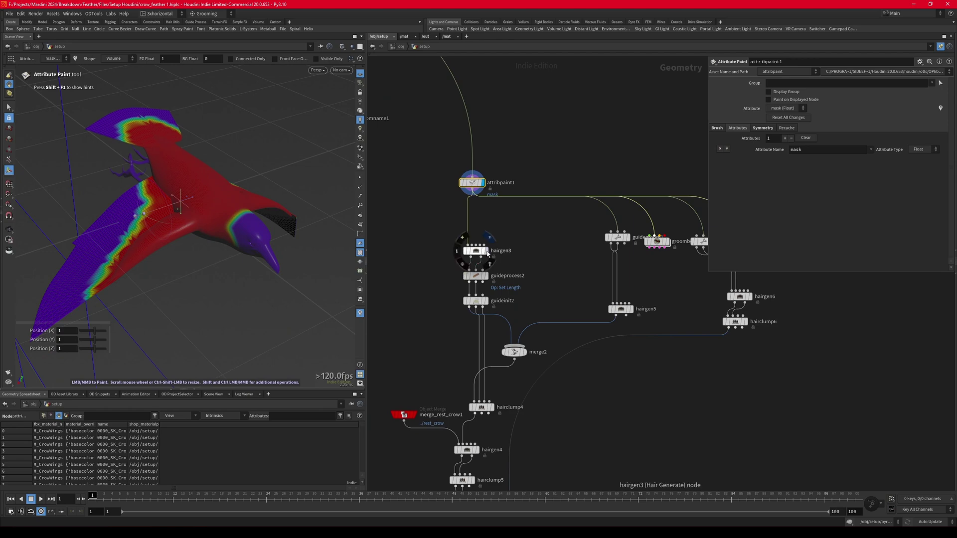
Display hairgen3 and examine the body hair scattered by the mask density attribute.
click(487, 251)
click(476, 251)
drag(232, 277, 269, 234)
key(Return)
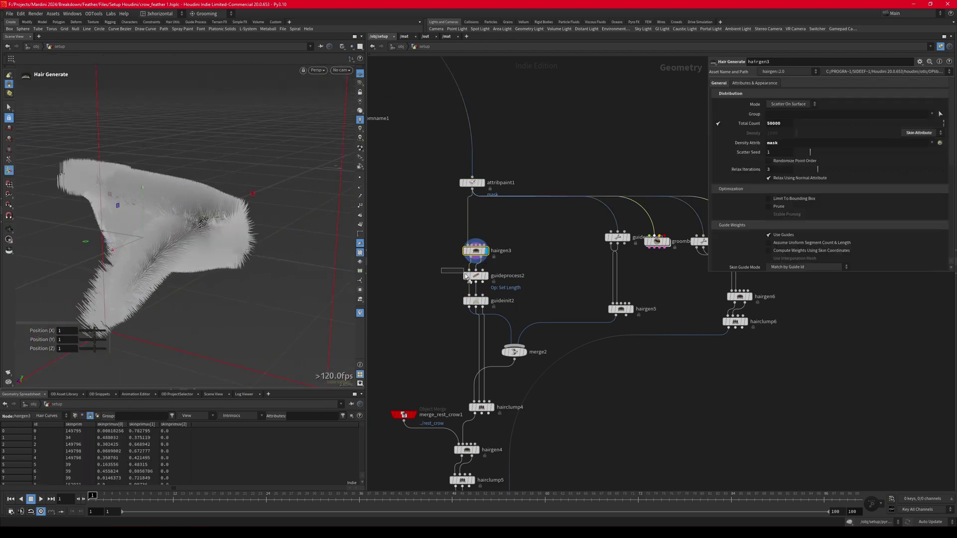
Display guideprocess2 with attribpaint1 as a template and review its Set Length operation on the body guides.
click(485, 276)
click(481, 182)
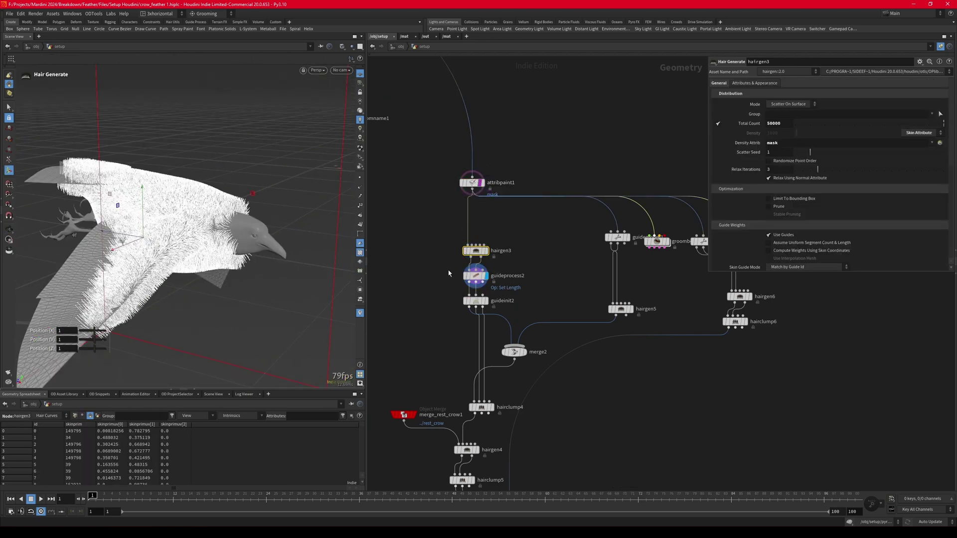
click(474, 275)
Display guideinit2 and examine how its wind and lift settings lay the guides along the crow's body.
click(475, 301)
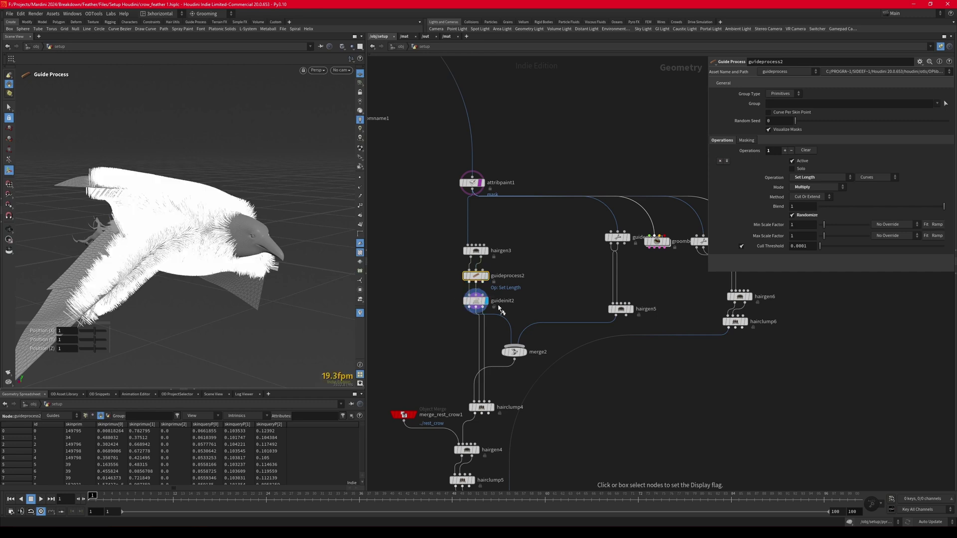
click(479, 301)
mouse_move(222, 250)
alt+mouse_down()
mouse_move(291, 255)
mouse_move(238, 242)
alt+mouse_up()
key(Return)
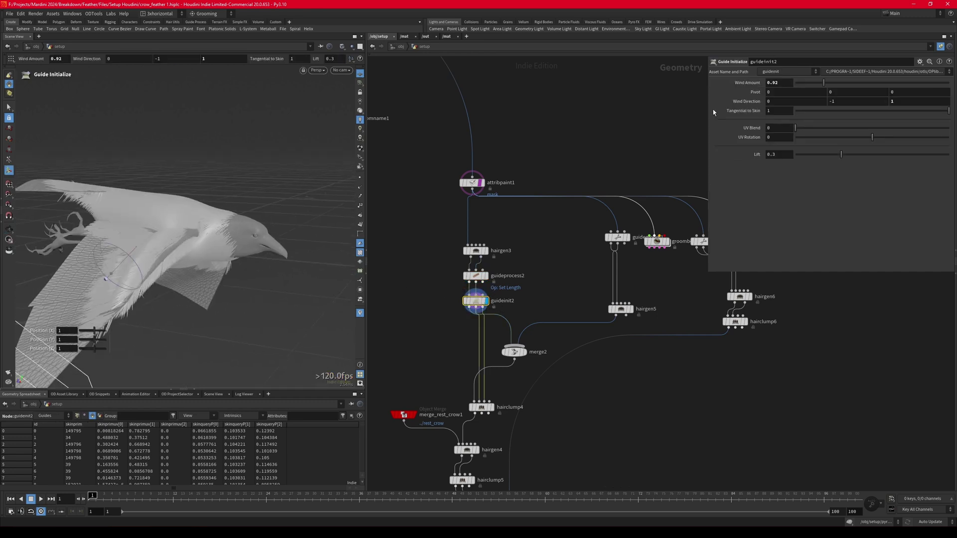
Display guidegroom1 and examine the hand-drawn guides around the crow's neck.
middle_drag(419, 367, 430, 286)
middle_drag(512, 230, 425, 278)
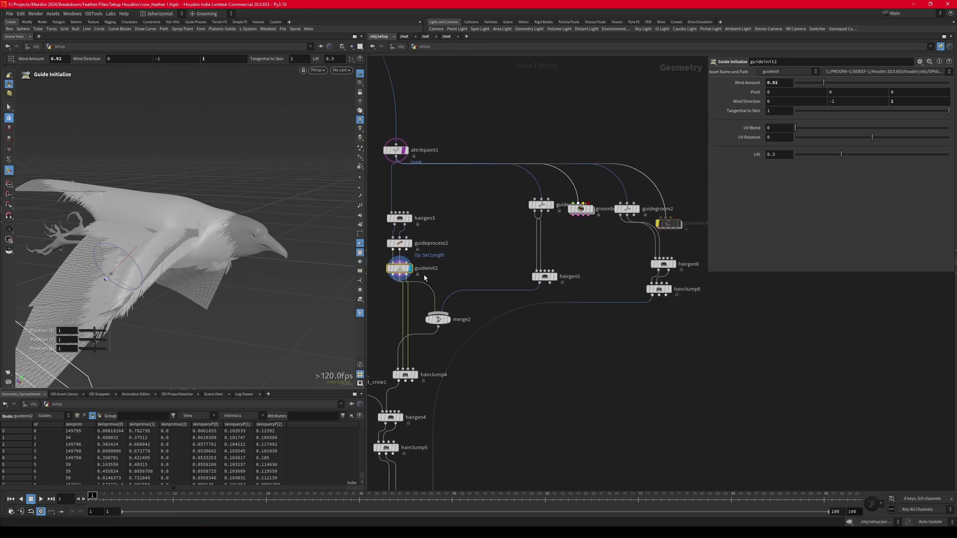
scroll(548, 212, up, 2)
click(519, 216)
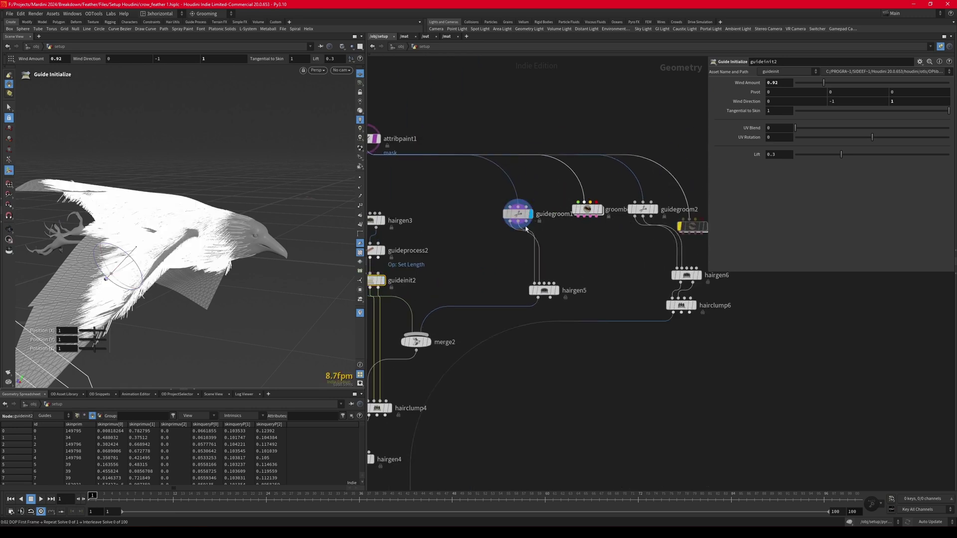
click(526, 229)
scroll(324, 239, up, 5)
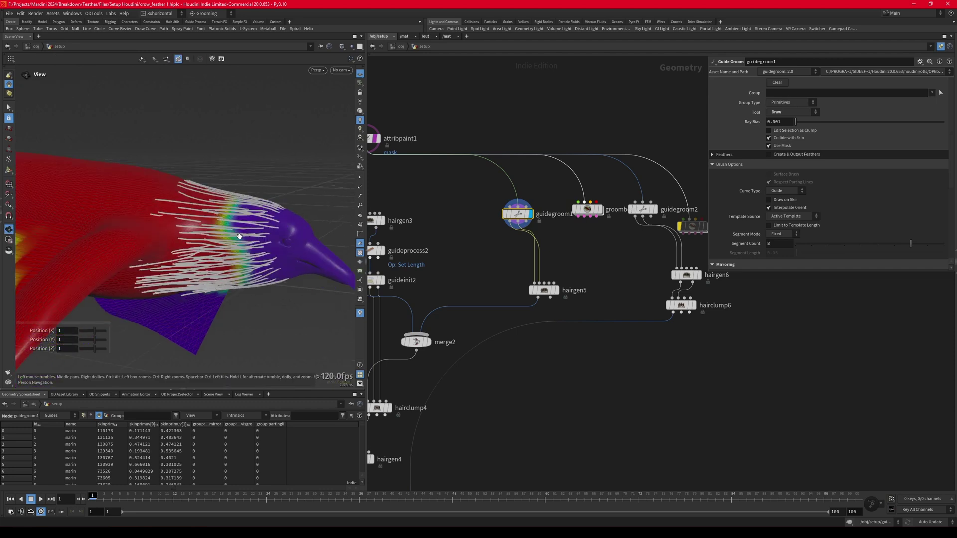
scroll(457, 214, down, 3)
scroll(551, 206, up, 4)
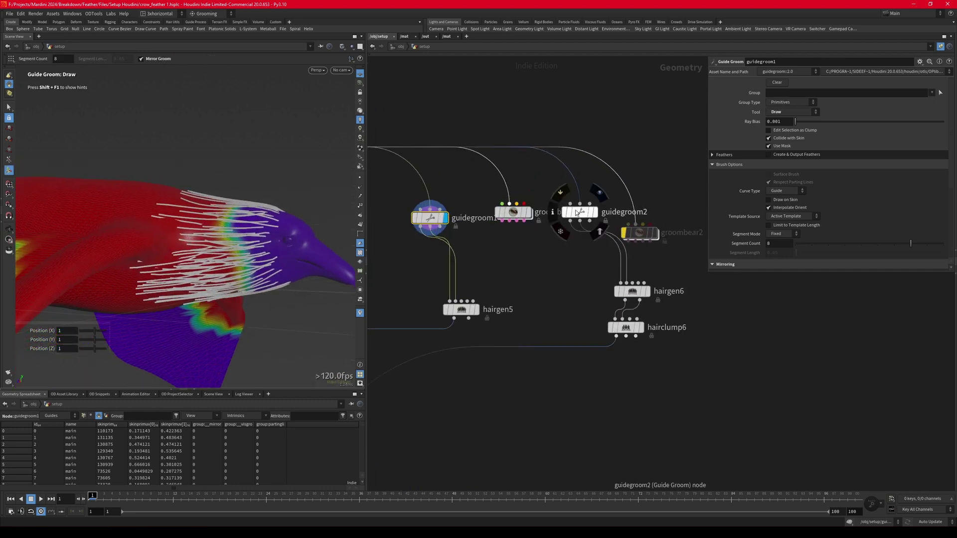
Display guidegroom2 and examine the guides planted over the crow's head.
click(596, 213)
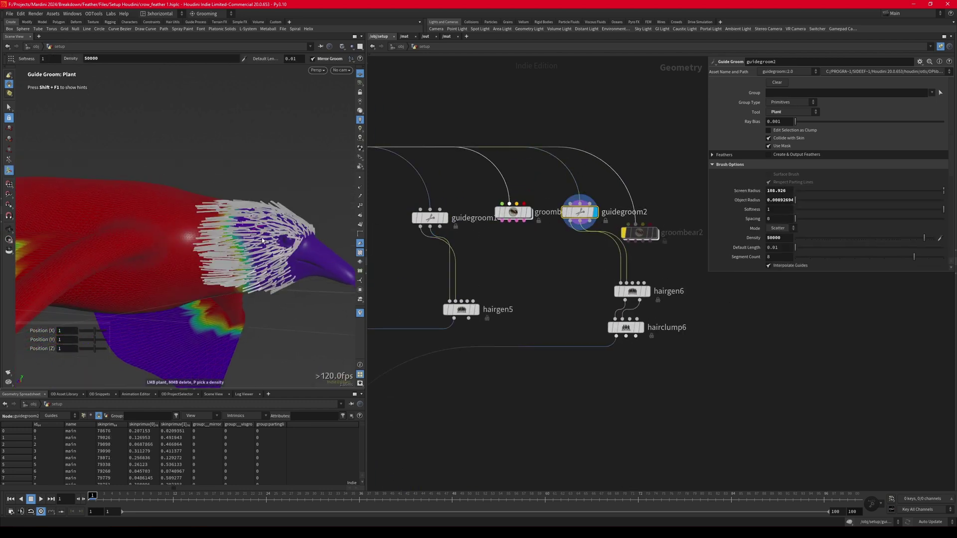
mouse_move(262, 241)
alt+mouse_down()
mouse_move(219, 257)
mouse_move(261, 239)
alt+mouse_up()
scroll(537, 233, down, 3)
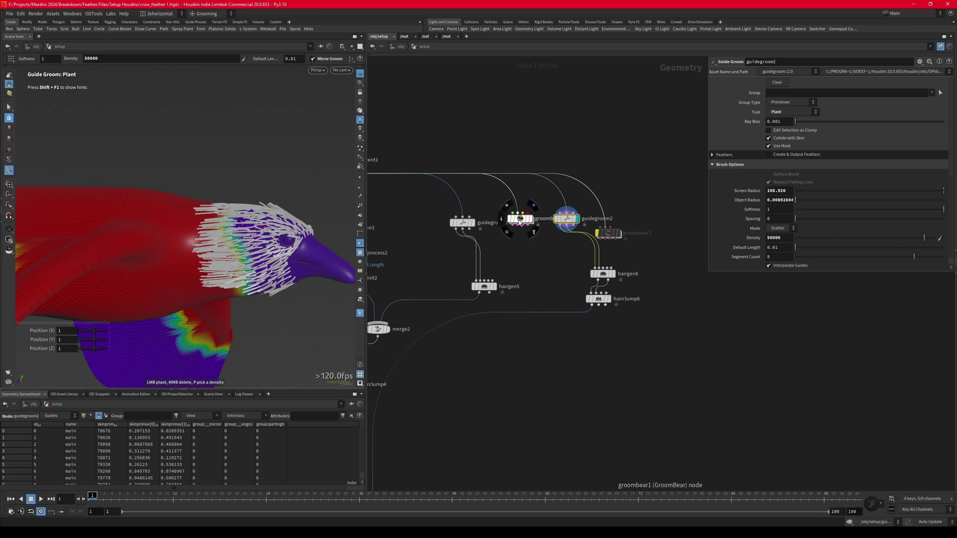
Move groombear1 and groombear2 up above the guidegroom nodes to clear the network layout.
drag(520, 222, 514, 200)
drag(618, 235, 638, 196)
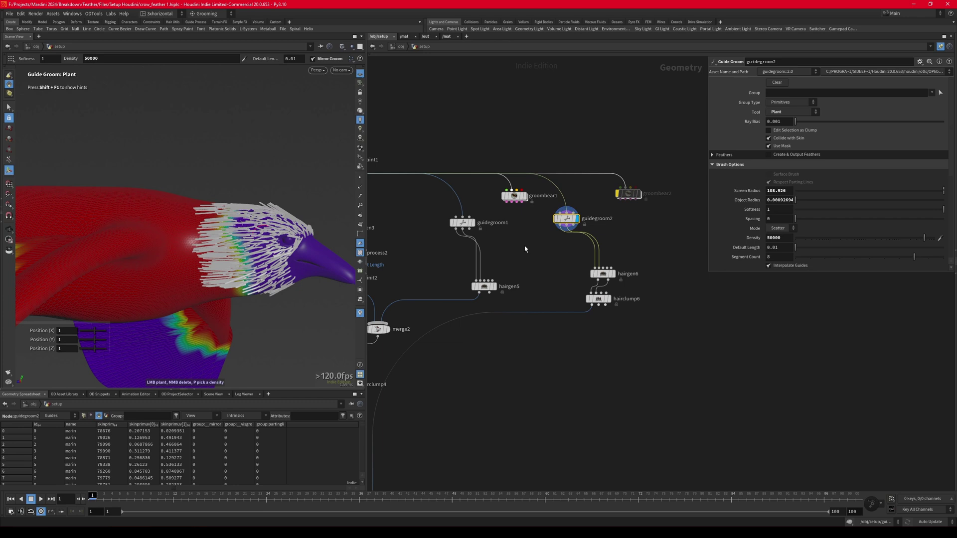
middle_drag(560, 259, 569, 250)
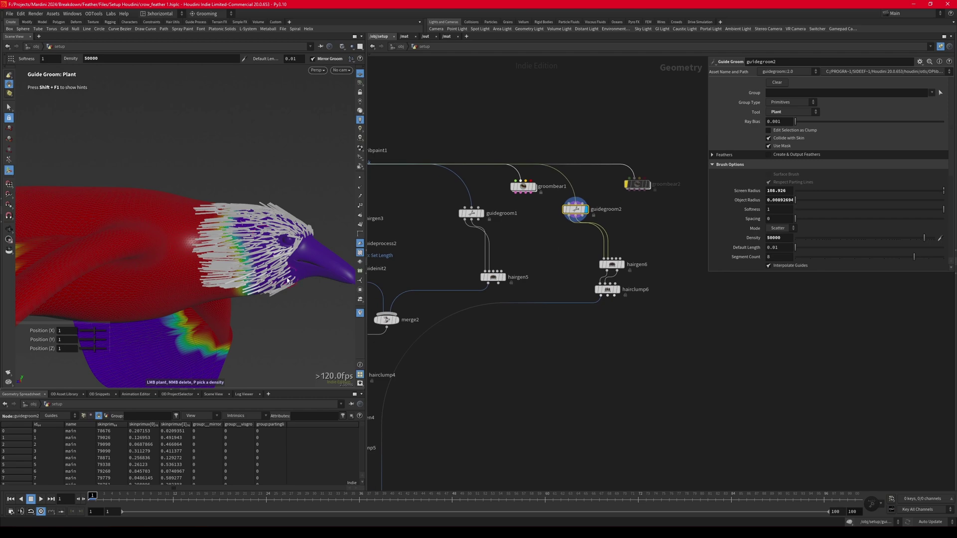
Display hairgen6 and open its parameters, and display hairclump6 to inspect the crow's head hair.
alt+drag(275, 267, 290, 269)
scroll(632, 267, up, 3)
click(619, 265)
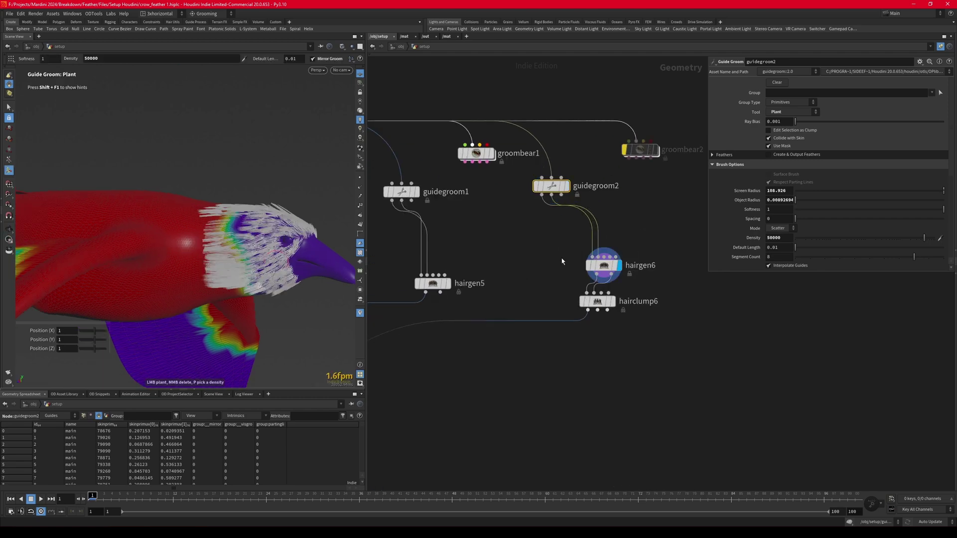
click(603, 266)
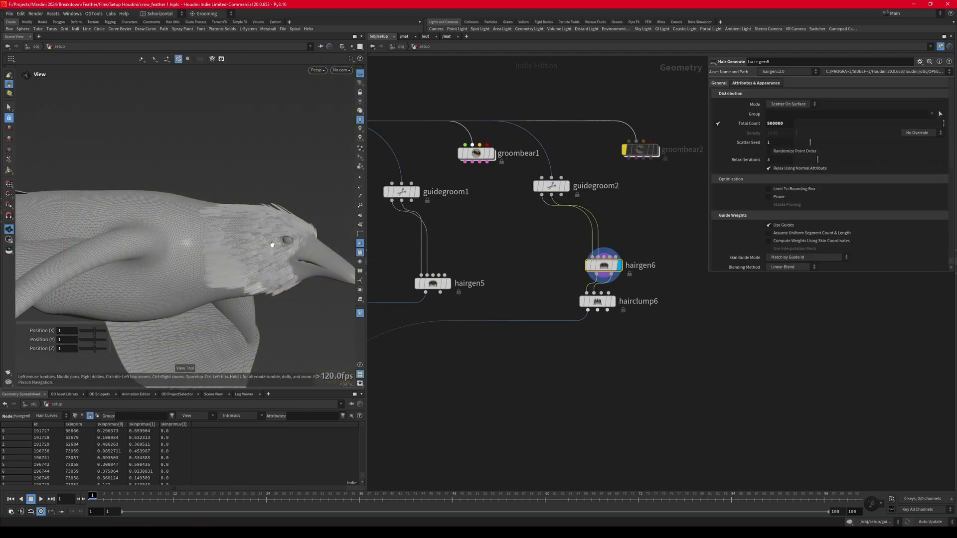
scroll(296, 253, up, 4)
click(612, 301)
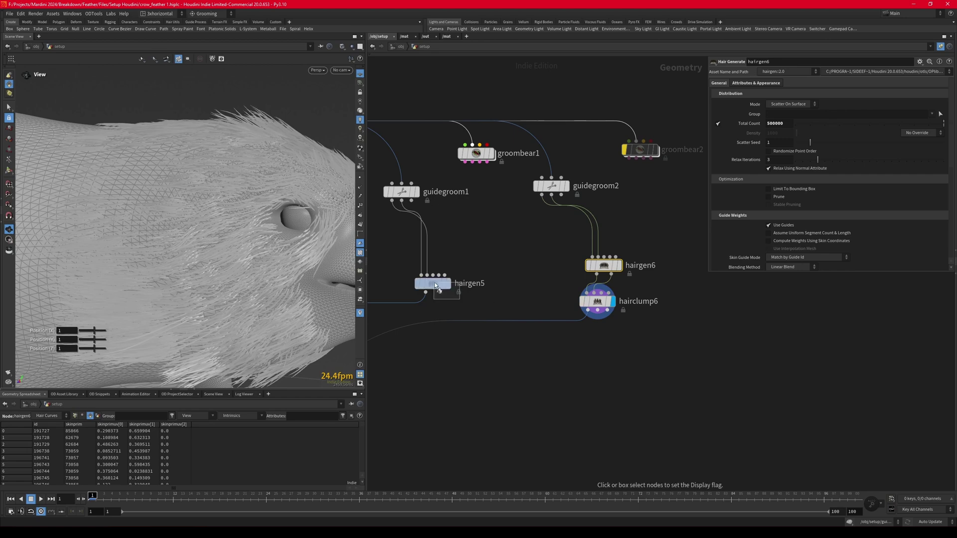
Display the output of hairgen5, followed by the merge2 node that it feeds.
click(448, 283)
scroll(688, 170, down, 5)
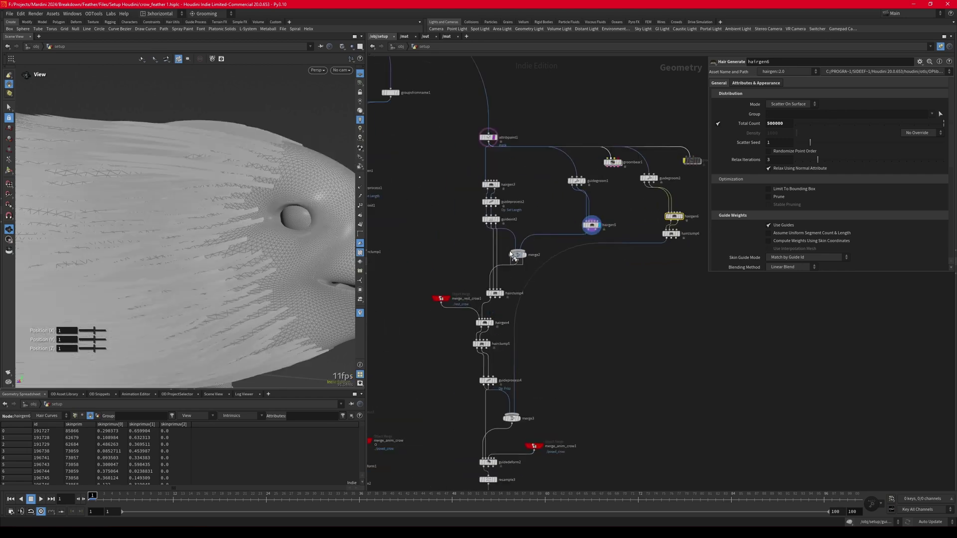
click(513, 252)
scroll(504, 296, up, 3)
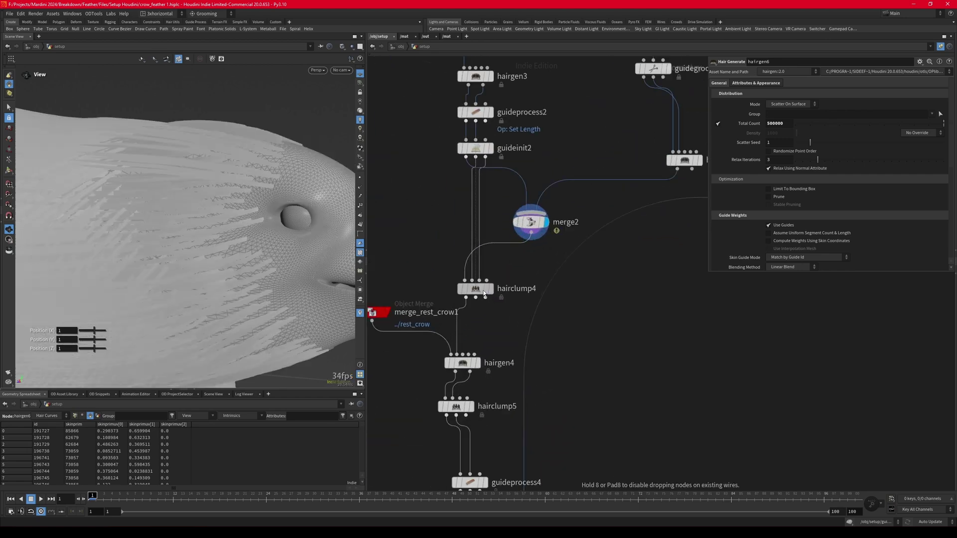
Display hairclump4 with its parameters and view the clumped guides on the crow's body.
click(493, 295)
drag(277, 216, 224, 207)
middle_drag(458, 363, 475, 330)
Display the hair generated by hairgen4 and inspect it on the rest-pose crow.
key(r)
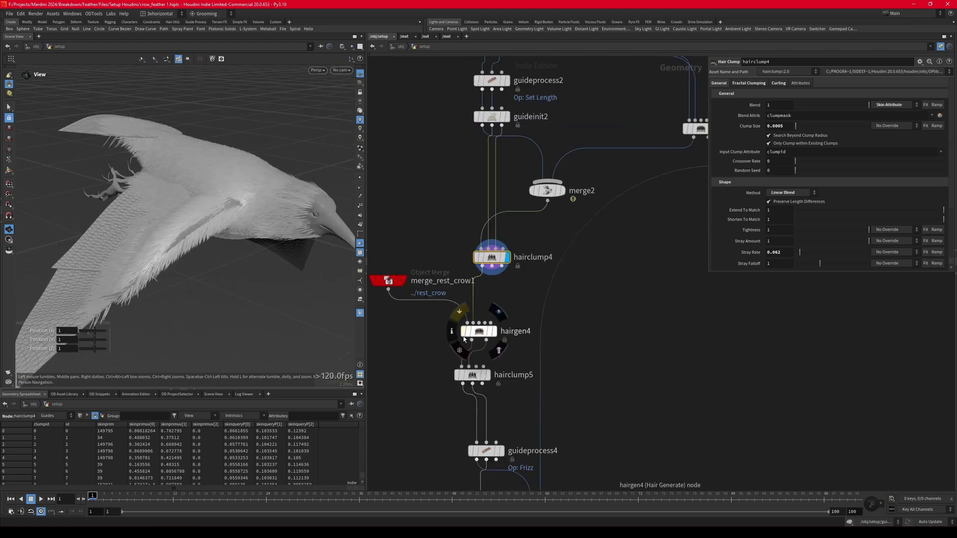
drag(433, 321, 495, 343)
drag(262, 220, 262, 215)
scroll(413, 289, down, 2)
scroll(429, 352, up, 2)
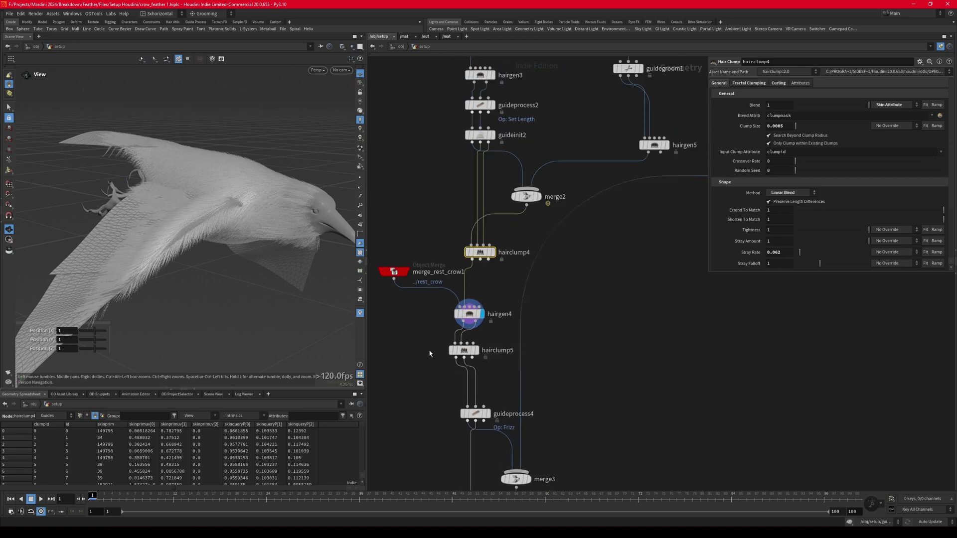
Display guideprocess4, the Frizz operation after hairclump5, and examine the fur around the crow's head.
key(r)
drag(435, 342, 442, 391)
scroll(461, 337, down, 2)
key(r)
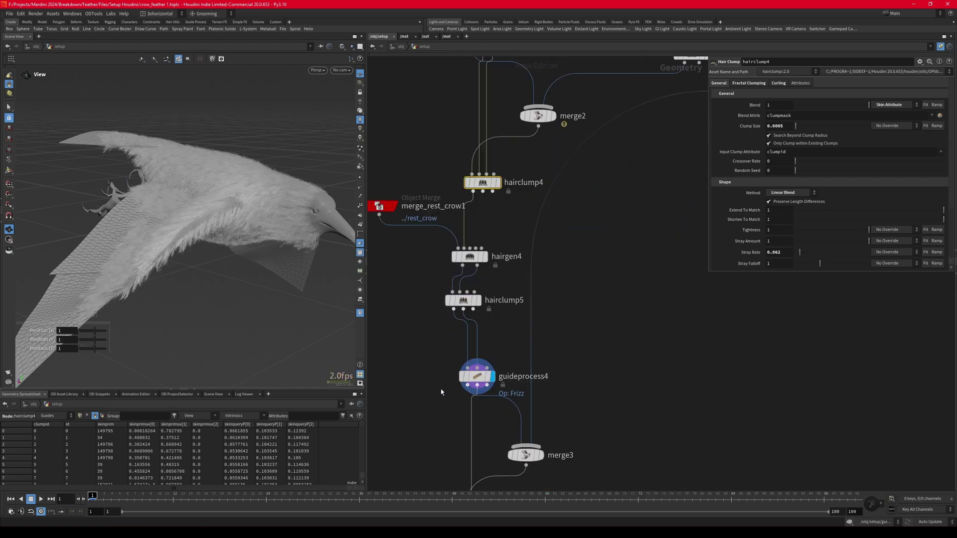
middle_drag(441, 393, 425, 316)
right_drag(278, 187, 291, 201)
drag(292, 210, 299, 281)
Display merge3 to inspect the head hair combined with the body fur.
middle_drag(420, 352, 415, 250)
scroll(459, 327, down, 3)
middle_drag(570, 193, 648, 145)
click(618, 141)
click(532, 272)
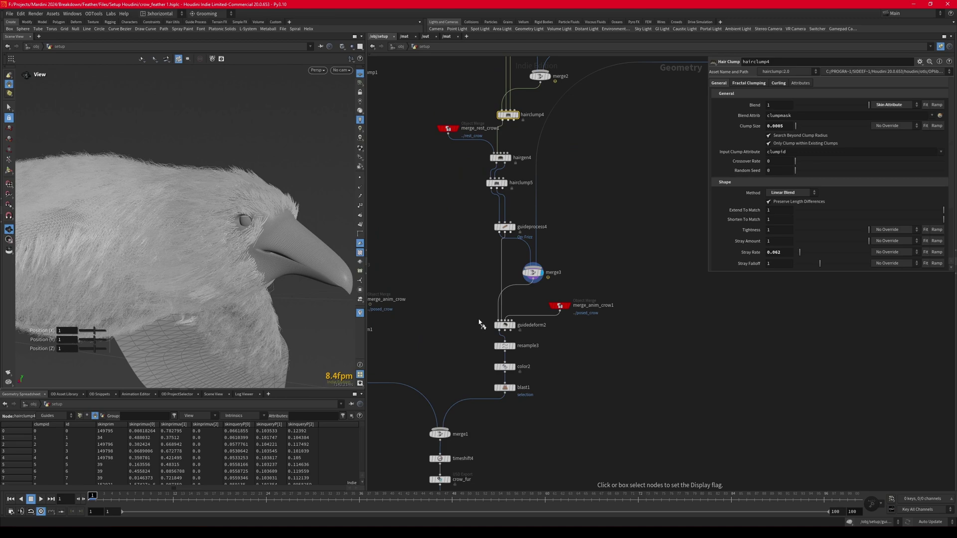
Display guidedeform2 with its parameters, and template merge_anim_crow1 to view the deformed fur on the posed crow.
click(504, 325)
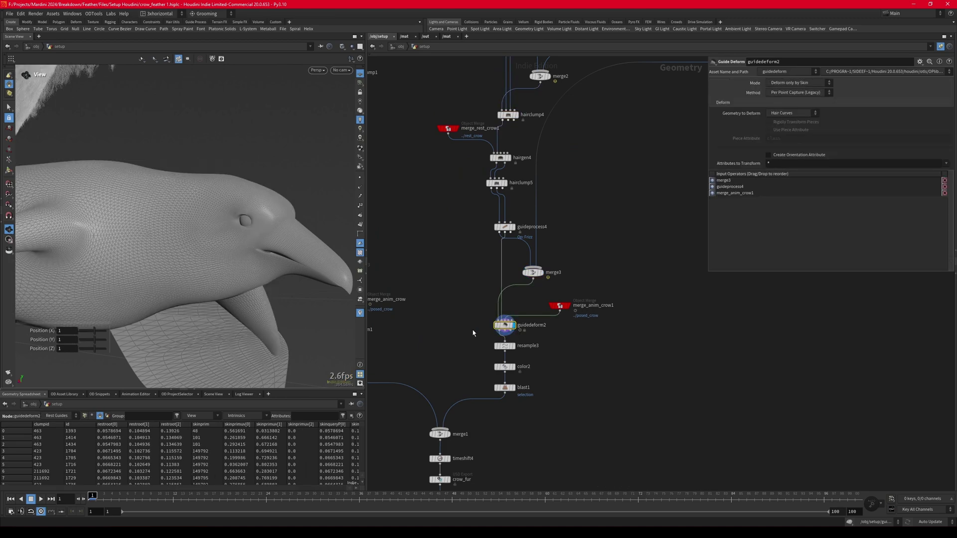
middle_drag(180, 171, 224, 234)
click(566, 306)
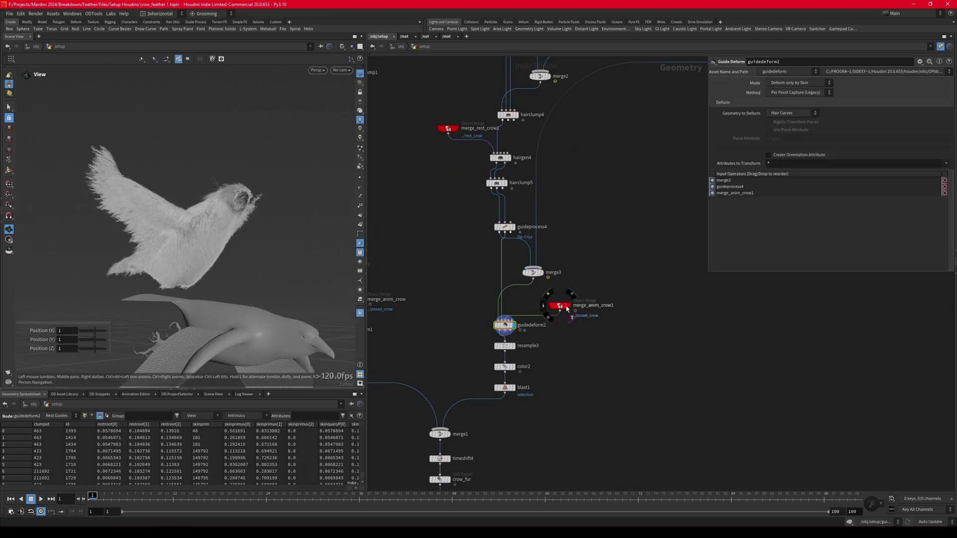
scroll(243, 218, up, 10)
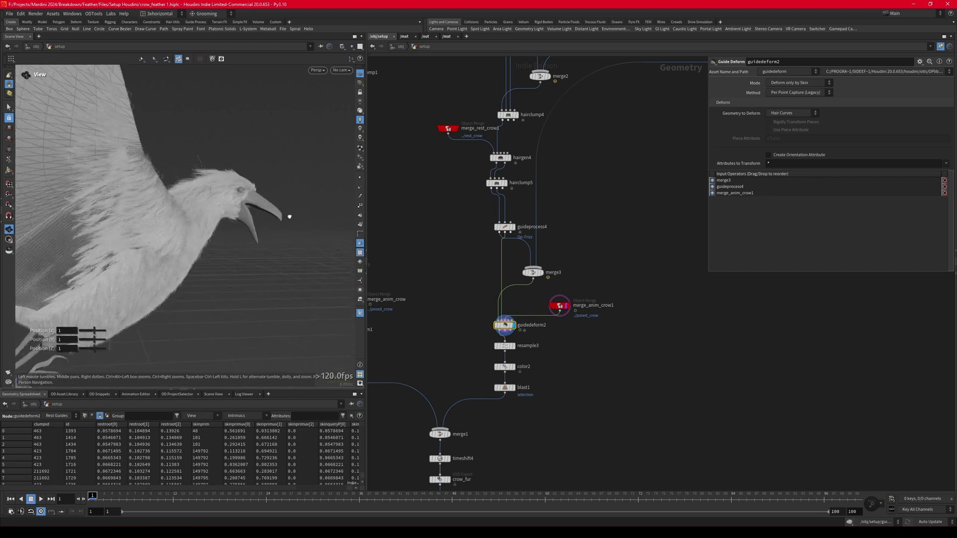
scroll(243, 217, down, 3)
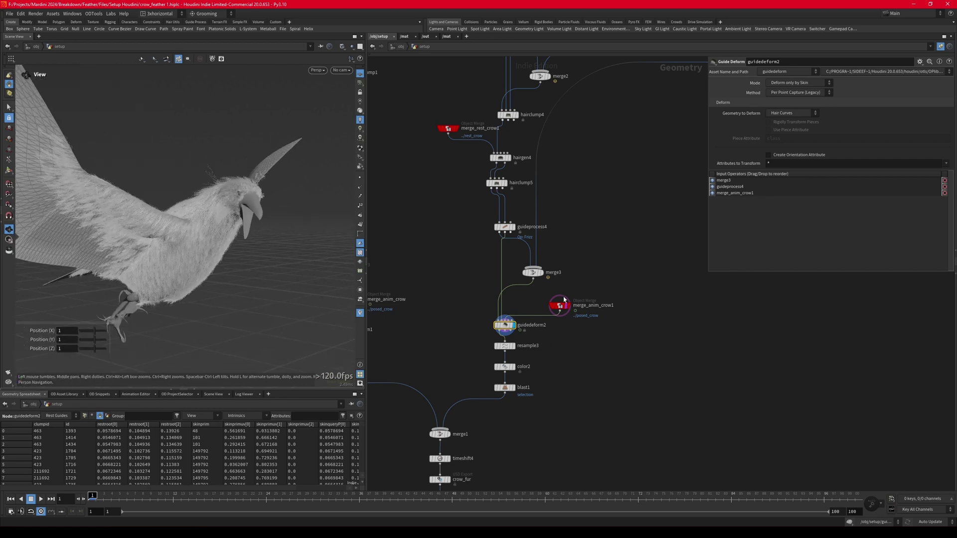
drag(219, 213, 120, 224)
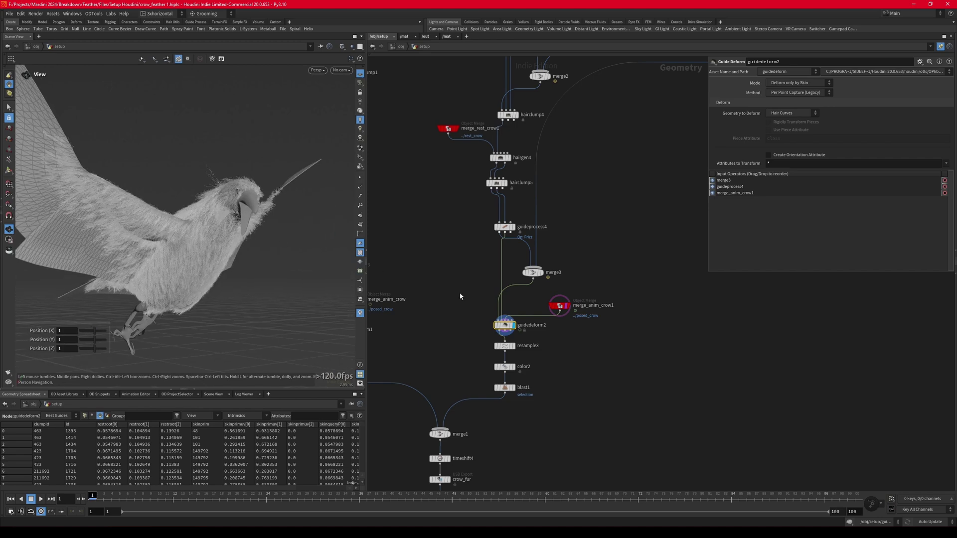
Step the display through resample3, color2 and blast1 to inspect the posed crow's colored fur.
scroll(498, 294, up, 3)
key(r)
drag(472, 270, 526, 289)
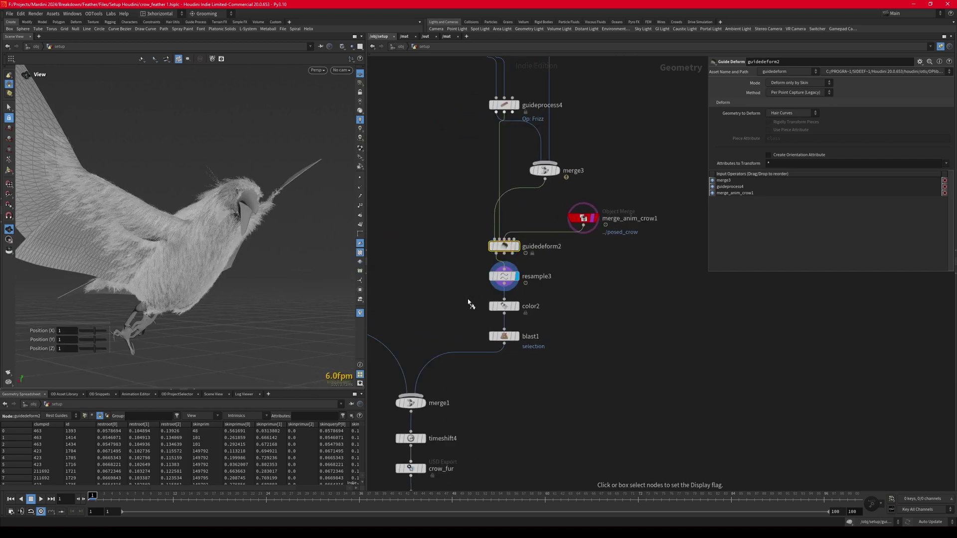
drag(468, 300, 535, 314)
drag(471, 335, 565, 363)
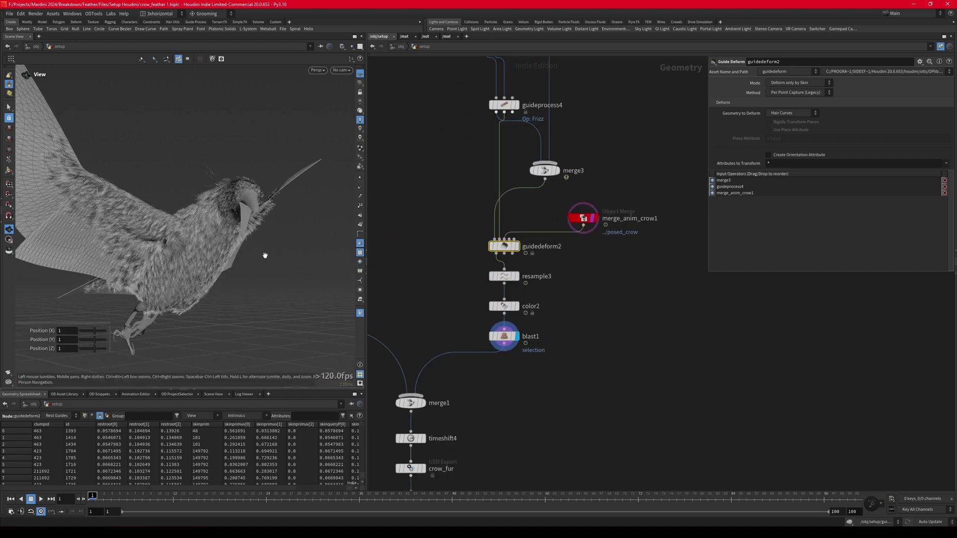
Display merge1 and examine the combined fur of the posed crow's body and wings from several angles.
drag(264, 257, 195, 195)
scroll(436, 390, up, 1)
key(r)
drag(402, 369, 472, 386)
drag(218, 223, 196, 255)
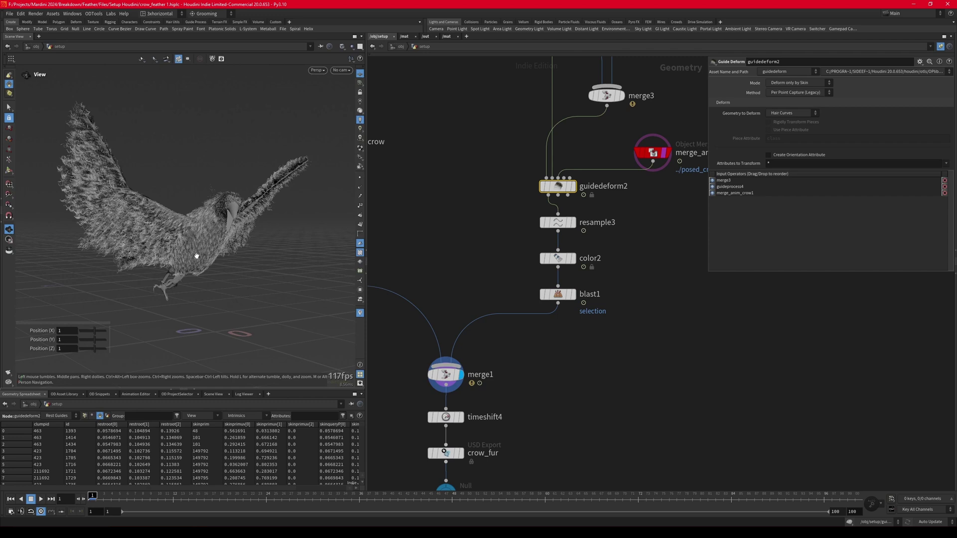
middle_drag(196, 256, 226, 241)
drag(226, 241, 242, 242)
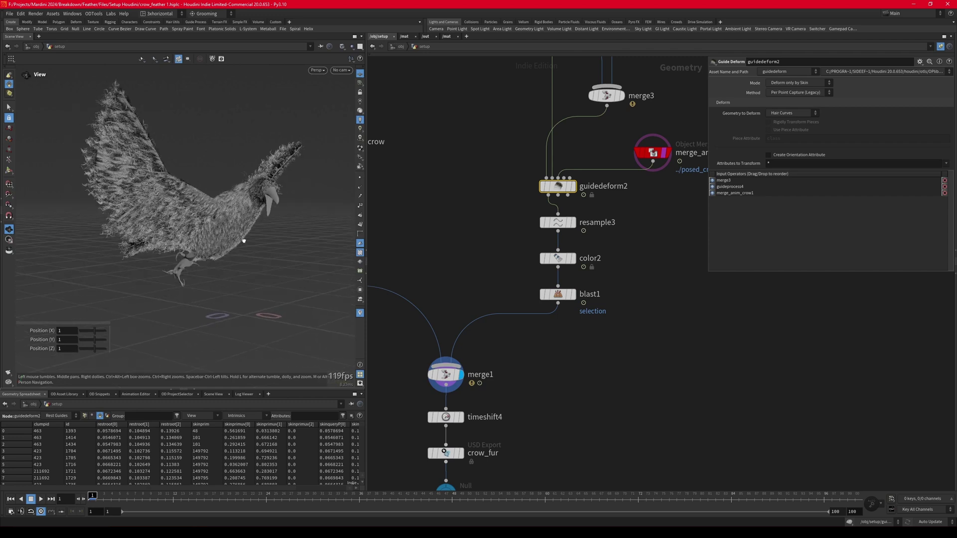
Display timeshift4 and the crow_fur USD Export node, opening the parameters of each.
middle_drag(395, 368, 463, 256)
key(r)
drag(540, 293, 472, 304)
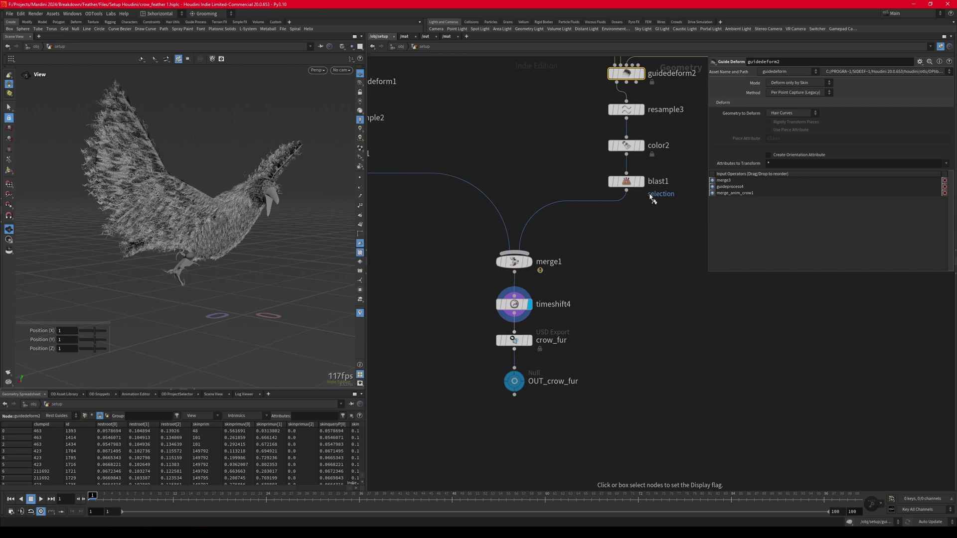
click(516, 305)
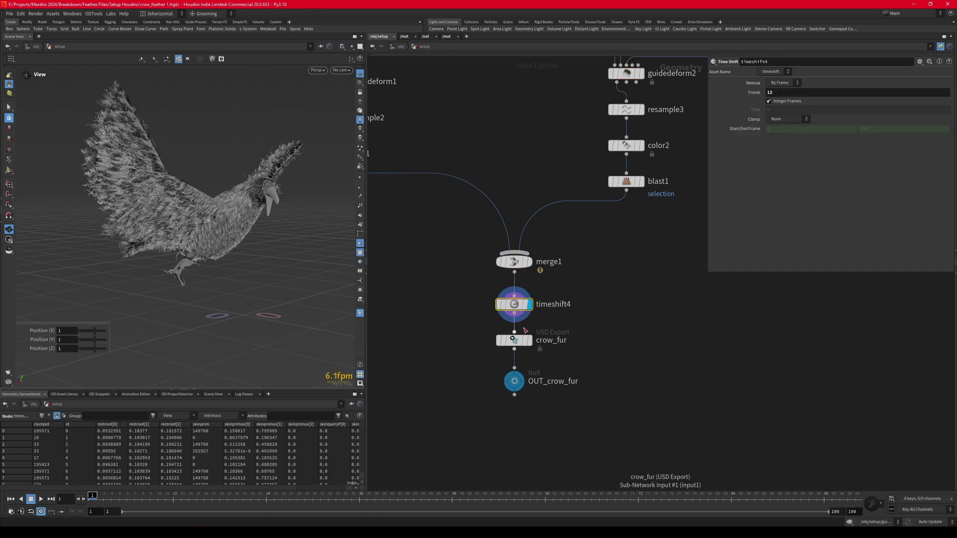
key(Down)
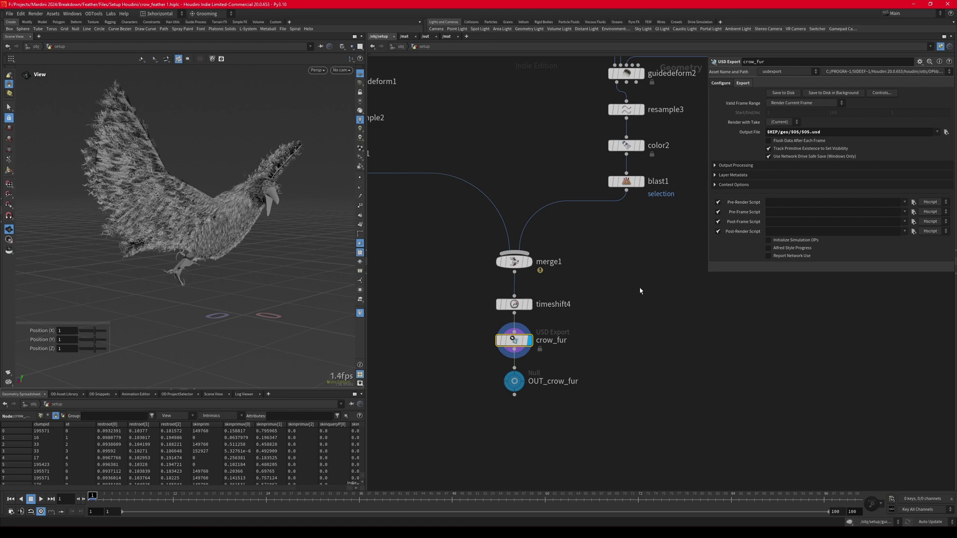
drag(261, 217, 210, 262)
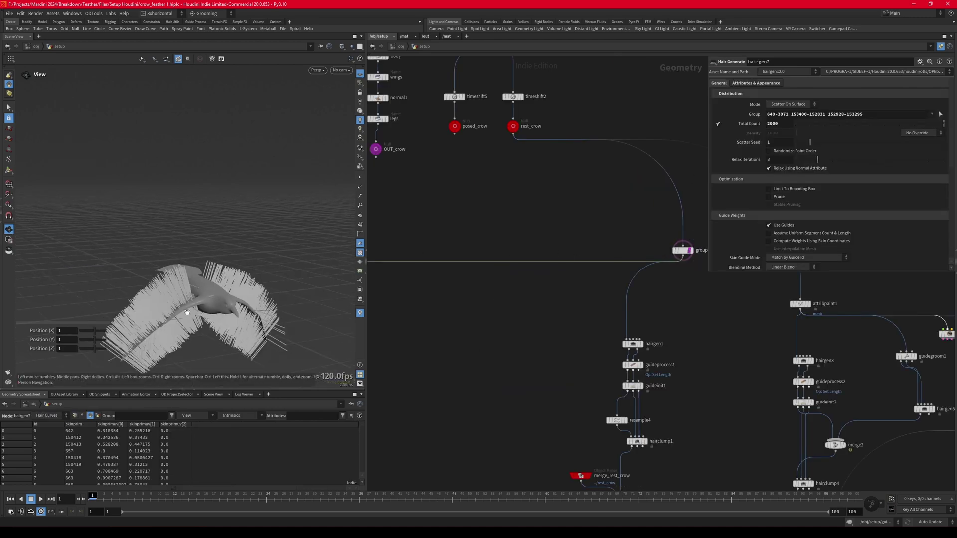
Display guidetangentspace1, fed by hairgen7, to view the feather guides on the wings and tail.
drag(187, 312, 229, 297)
key(f)
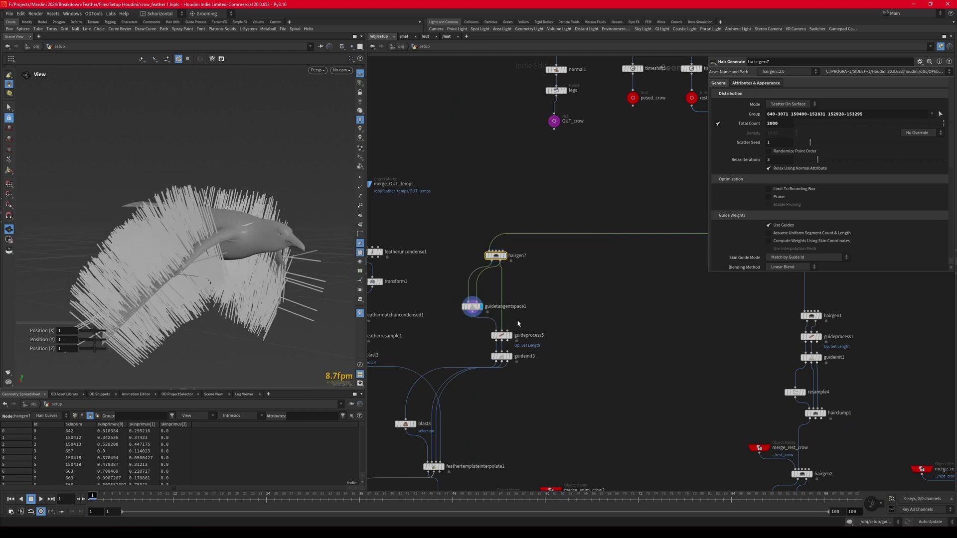
scroll(515, 326, up, 3)
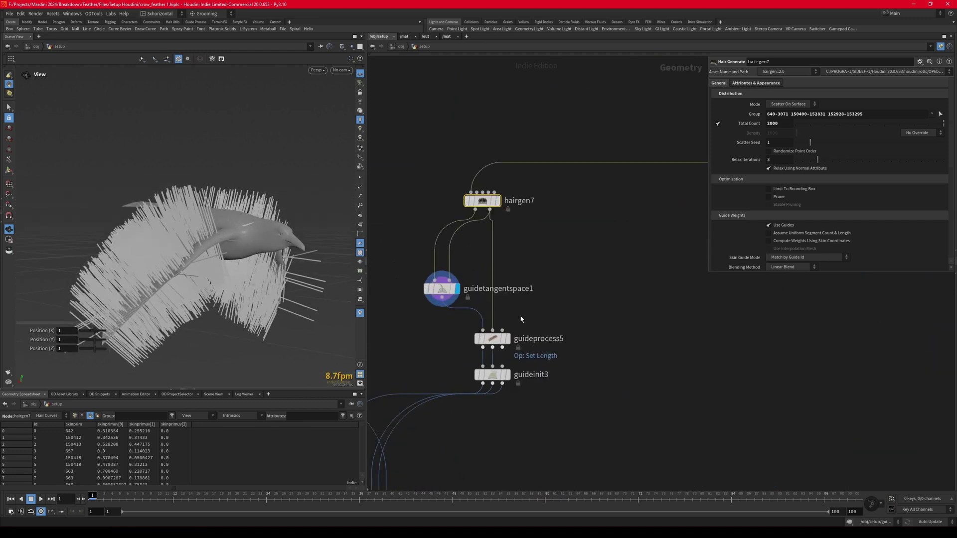
Display guideprocess5 and guideinit3 in turn, and open guideinit3's parameters to review the feather guide direction.
click(492, 339)
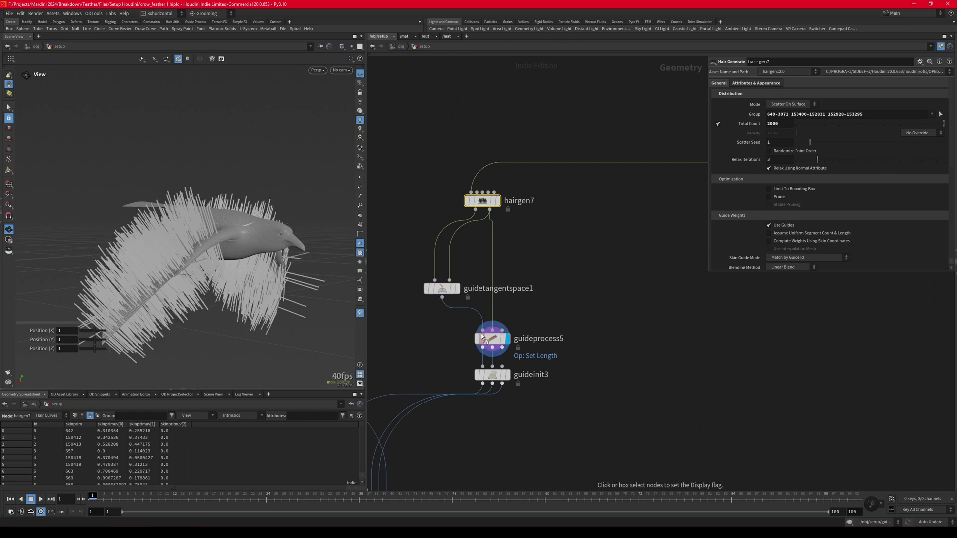
click(476, 374)
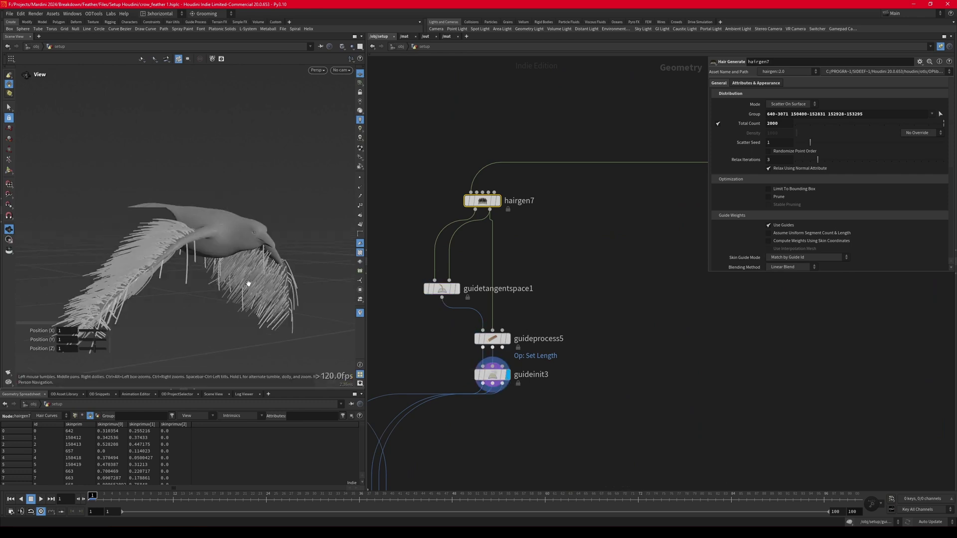
drag(216, 264, 220, 240)
click(530, 377)
Display merge_OUT_temps with its parameters and inspect the imported feather templates beside the crow.
middle_drag(438, 354, 573, 227)
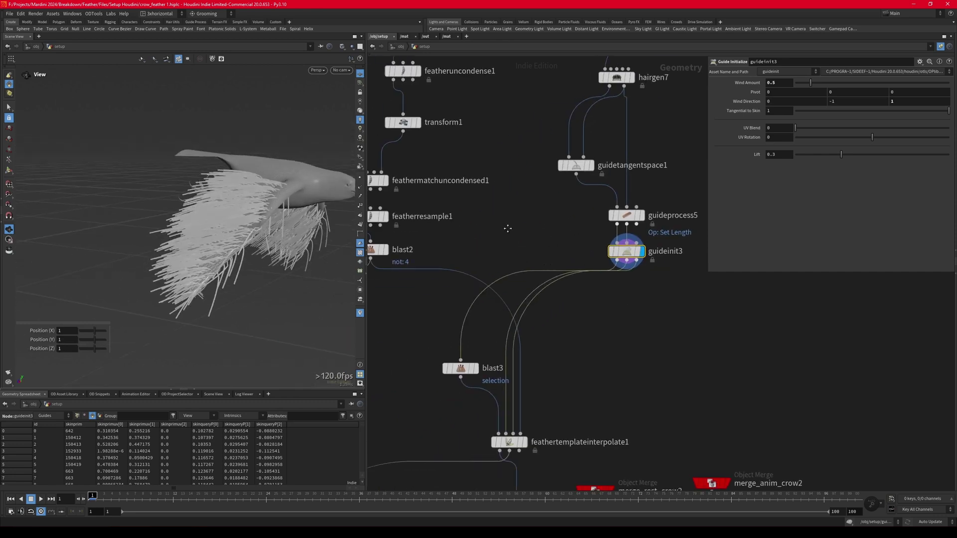
middle_drag(506, 229, 570, 347)
scroll(570, 346, down, 2)
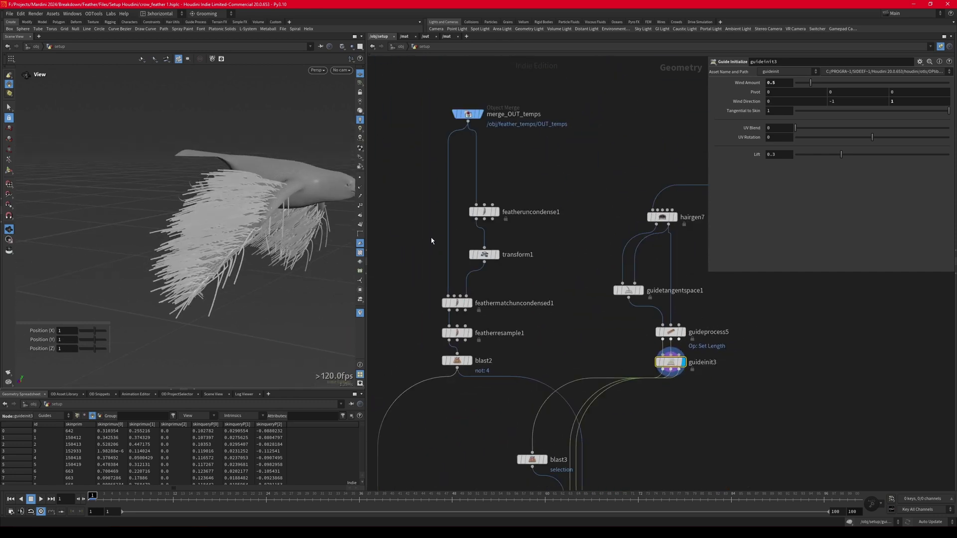
key(r)
drag(430, 107, 500, 129)
drag(431, 98, 490, 129)
drag(301, 207, 338, 242)
middle_drag(338, 242, 263, 217)
scroll(264, 219, up, 3)
drag(264, 219, 307, 242)
Display featheruncondense1 and transform1 to view the uncondensed feather templates.
key(r)
click(498, 220)
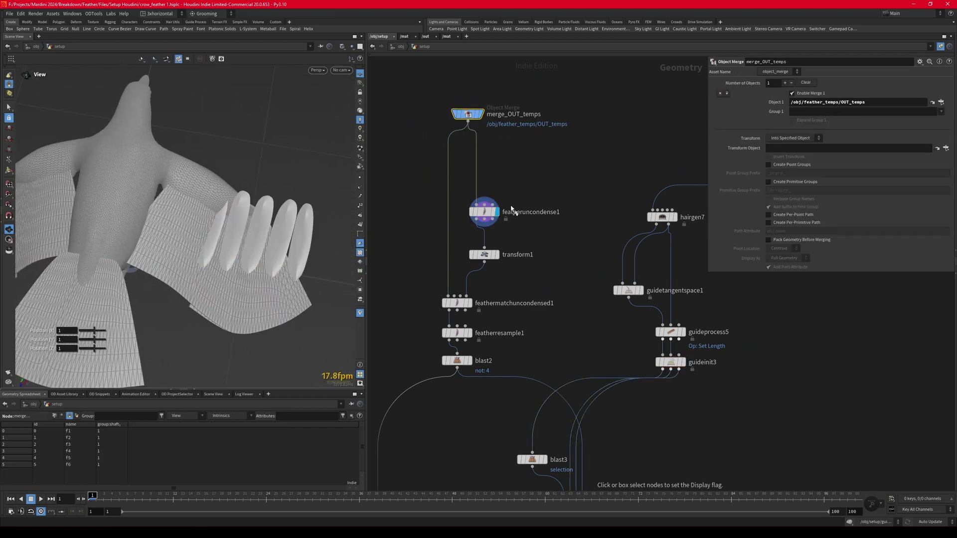
drag(436, 240, 520, 264)
drag(299, 257, 270, 250)
Display feathermatchuncondensed1 and featherresample1, and examine the resulting feathers up close.
key(r)
drag(416, 289, 483, 310)
drag(430, 324, 504, 343)
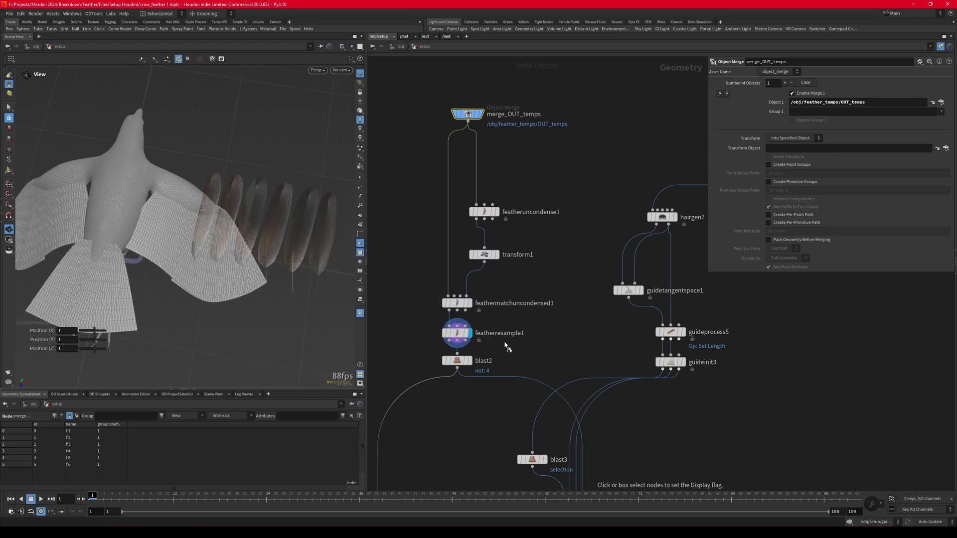
scroll(295, 235, up, 4)
drag(271, 246, 241, 229)
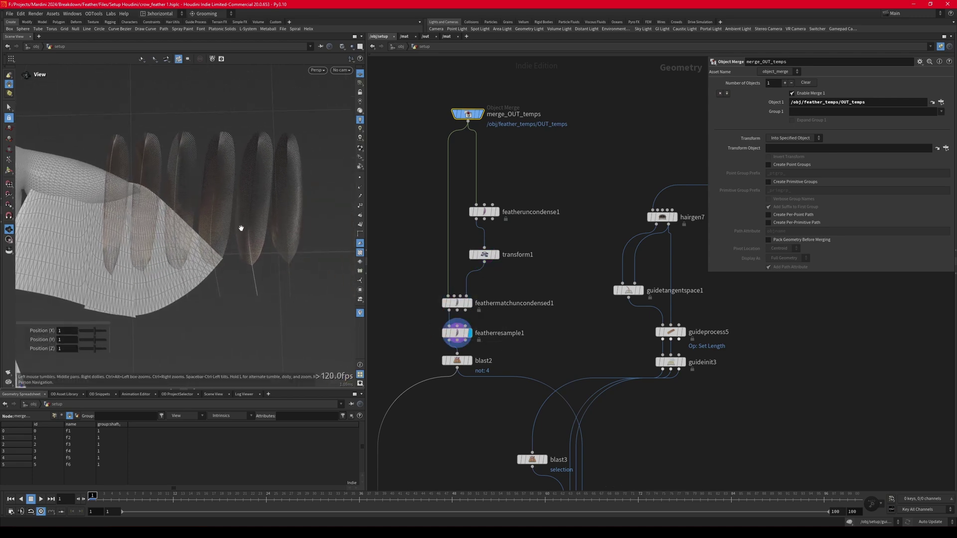
scroll(241, 228, up, 3)
Display blast2 with its parameters and inspect the single feather template that it isolates.
drag(437, 363, 471, 366)
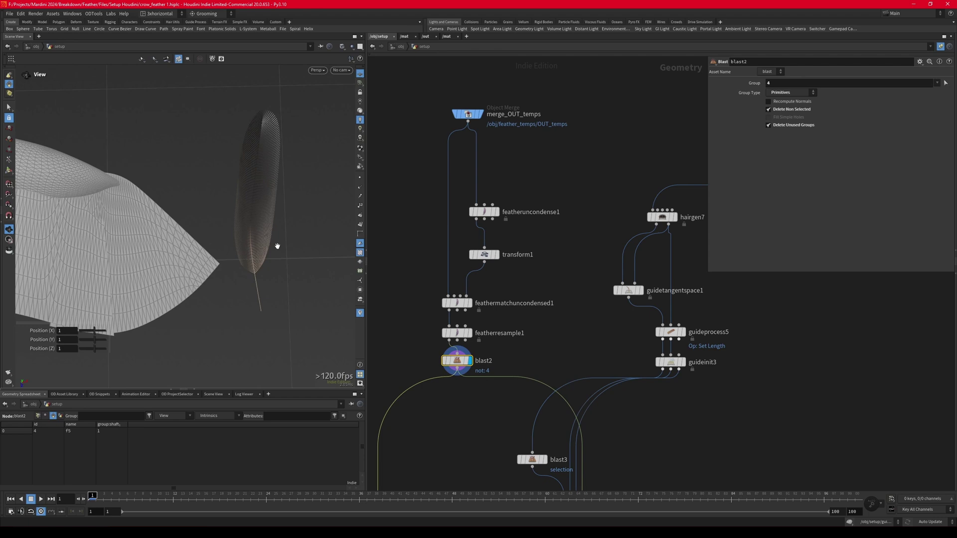
drag(279, 243, 280, 220)
scroll(432, 253, down, 3)
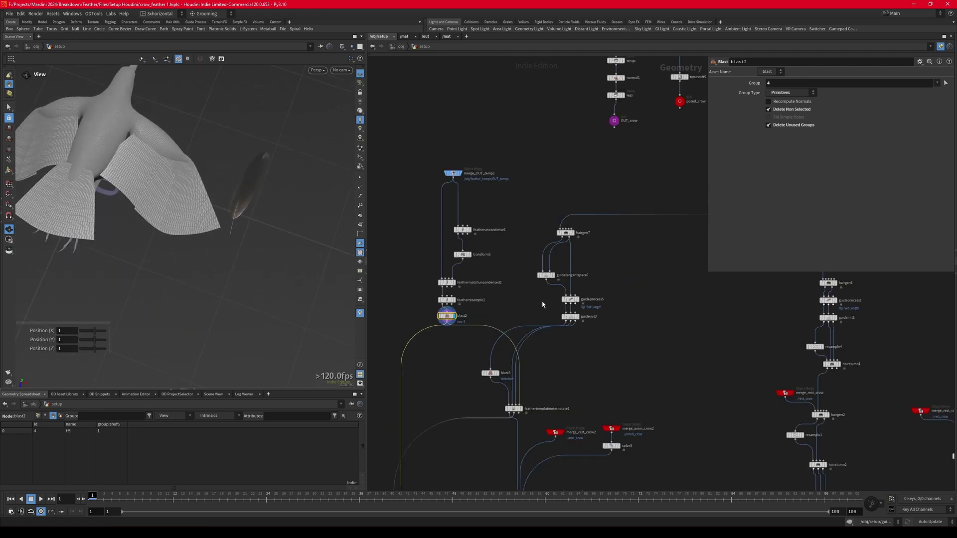
Display guideinit3 again and examine the wing guides that feed feathertemplateinterpolate1.
middle_drag(553, 369, 554, 312)
scroll(554, 305, up, 3)
click(599, 234)
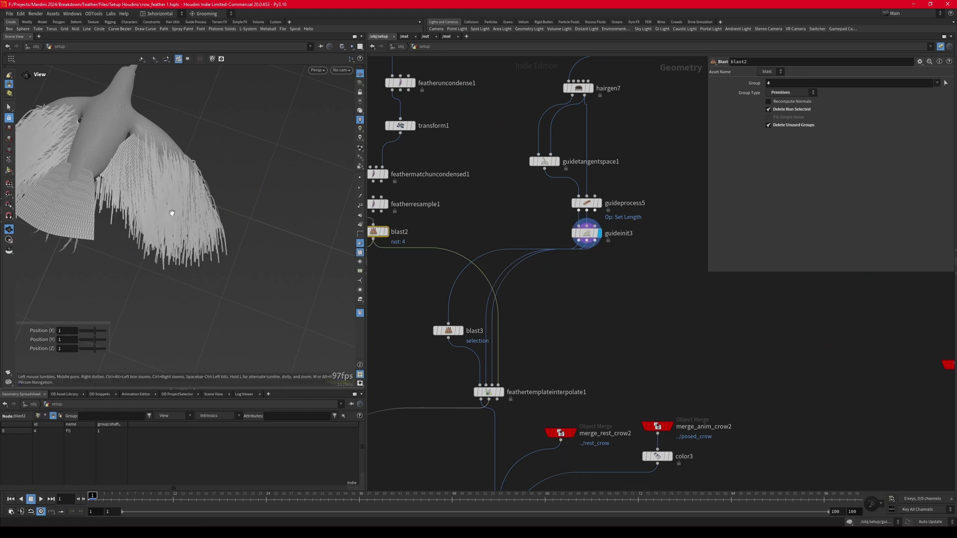
drag(171, 211, 155, 191)
key(r)
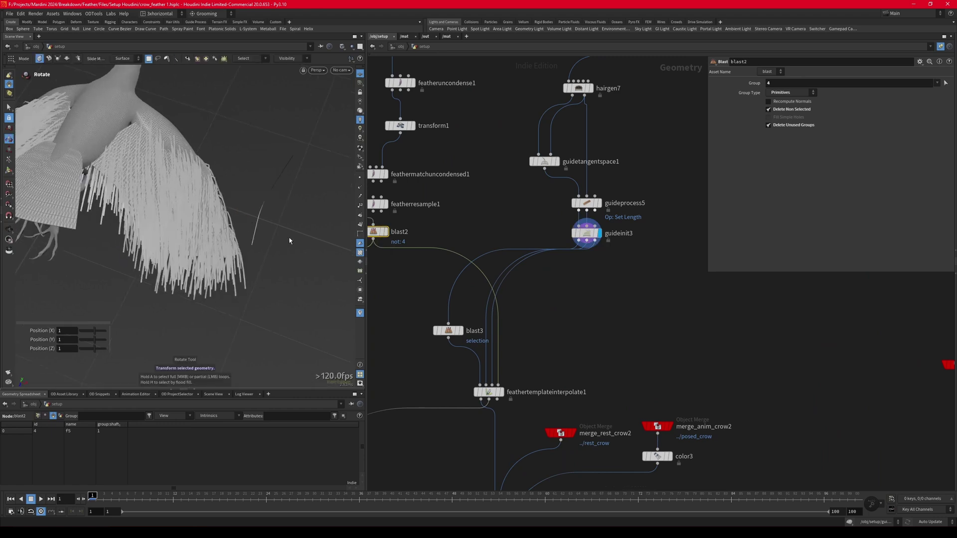
Display blast2 and feathertemplateinterpolate1, and inspect the feathers interpolated onto the wing guides.
click(386, 231)
middle_drag(430, 371, 433, 334)
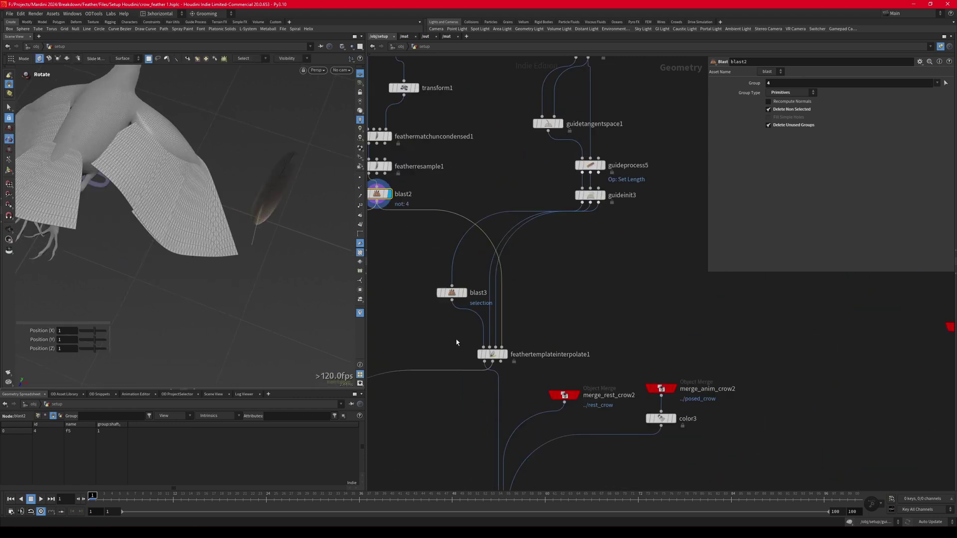
click(491, 354)
click(504, 354)
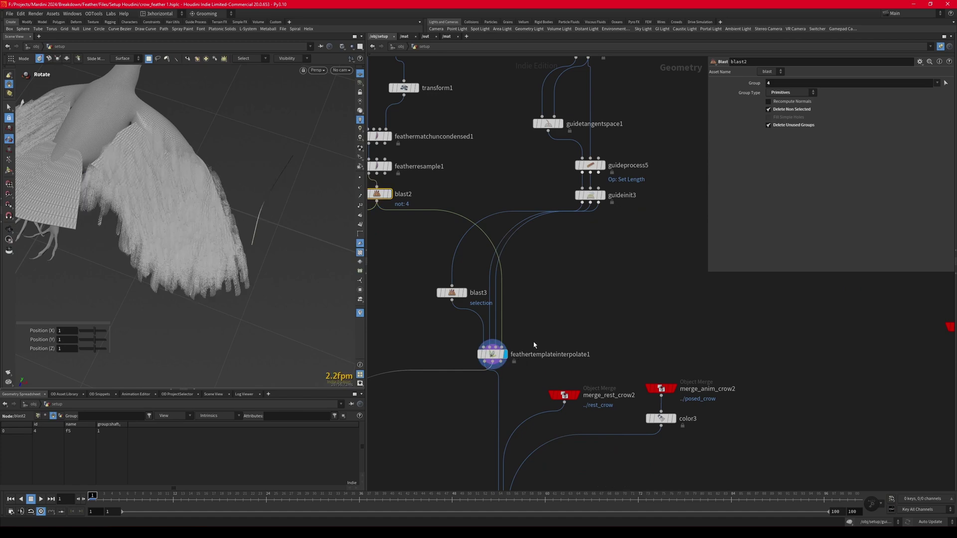
key(Escape)
drag(144, 256, 182, 266)
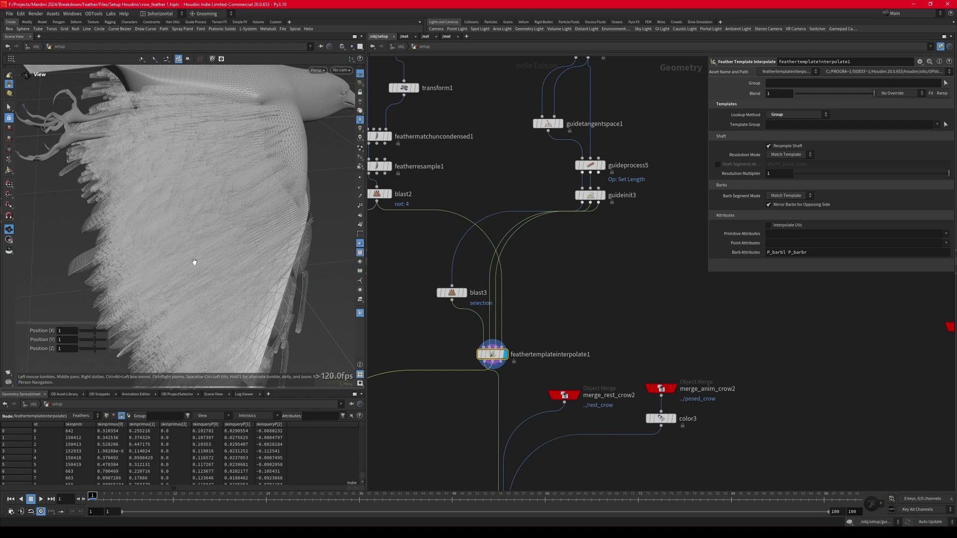
drag(177, 235, 197, 274)
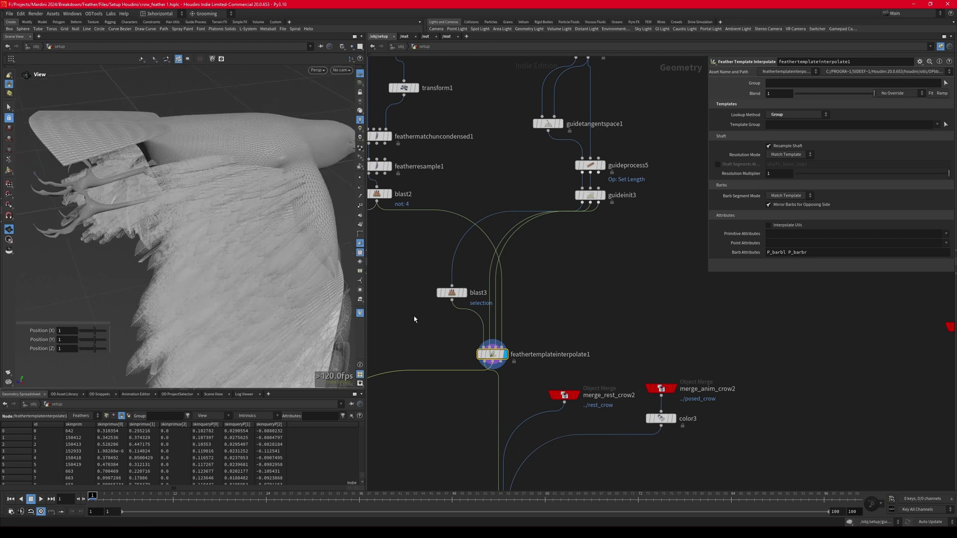
Inspect guideprocess5's randomized Set Length operation with its min and max scale factors, and check the wing feathers.
scroll(528, 307, down, 3)
scroll(578, 188, up, 2)
scroll(578, 188, up, 1)
click(551, 256)
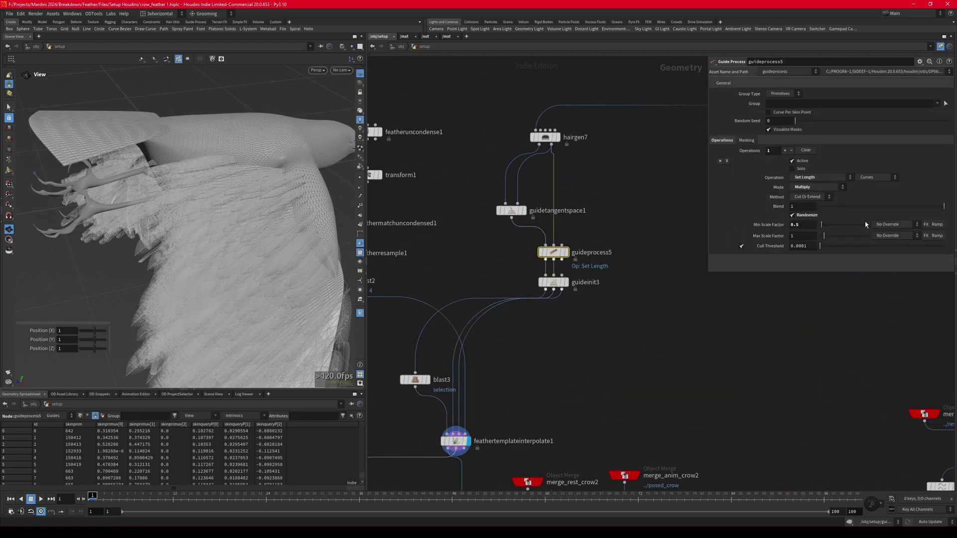
click(674, 217)
drag(214, 194, 330, 204)
drag(802, 236, 720, 229)
text(1)
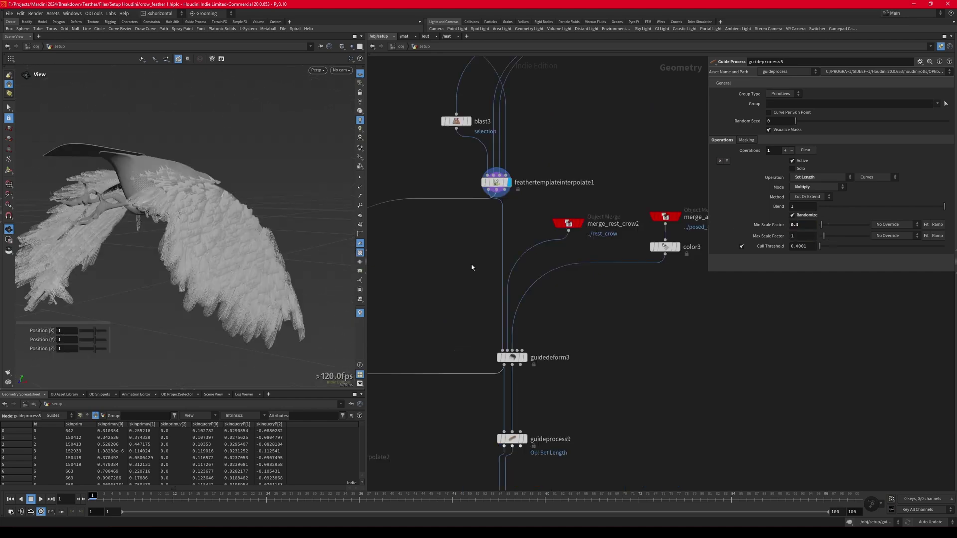
Display guidedeform3 with its parameters and inspect the wing feathers deformed to the posed crow.
click(523, 358)
drag(187, 172, 164, 166)
mouse_move(522, 362)
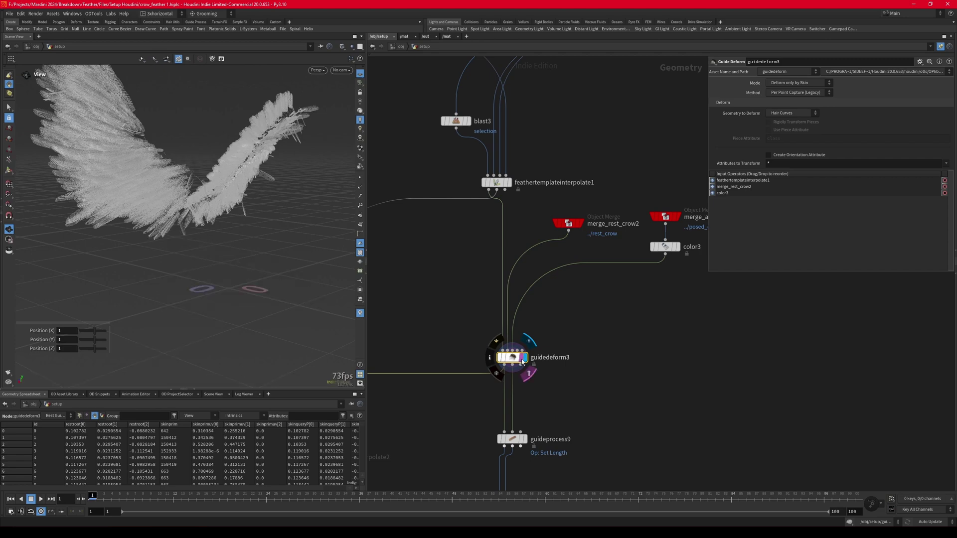
scroll(500, 311, down, 3)
scroll(599, 255, up, 3)
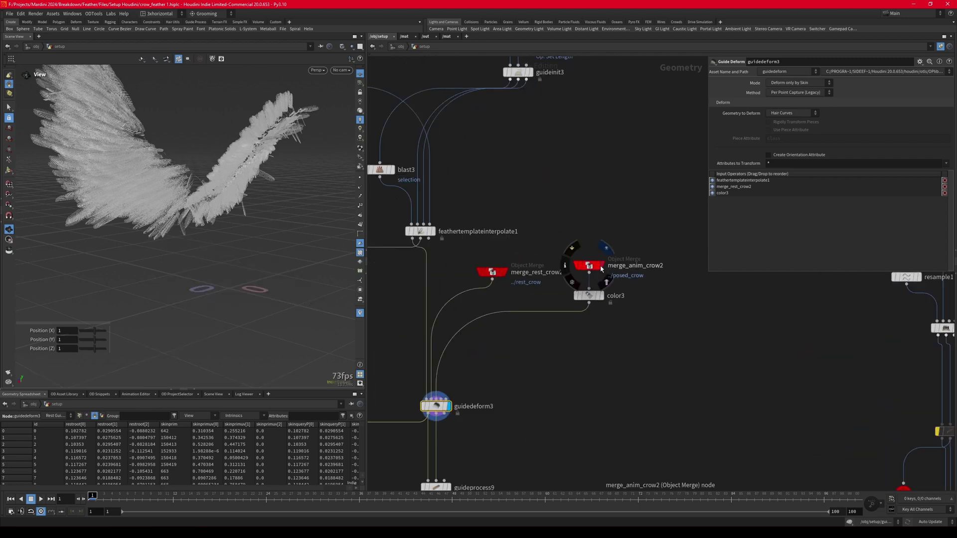
Show color3 as a template so the posed crow body appears with the deformed feathers, and review the downstream node chain.
click(601, 295)
drag(228, 208, 214, 239)
scroll(501, 341, down, 3)
middle_drag(428, 368, 446, 306)
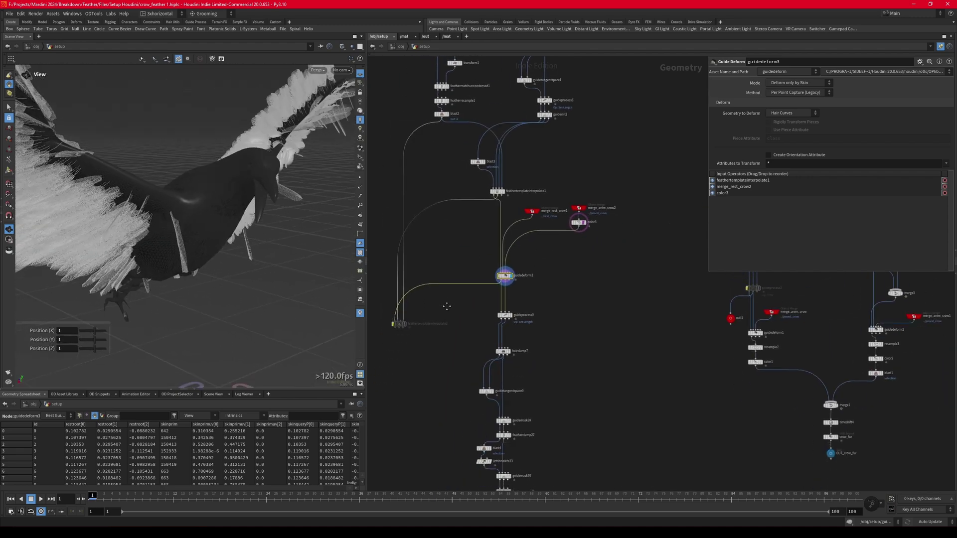
scroll(513, 322, up, 2)
scroll(474, 265, down, 6)
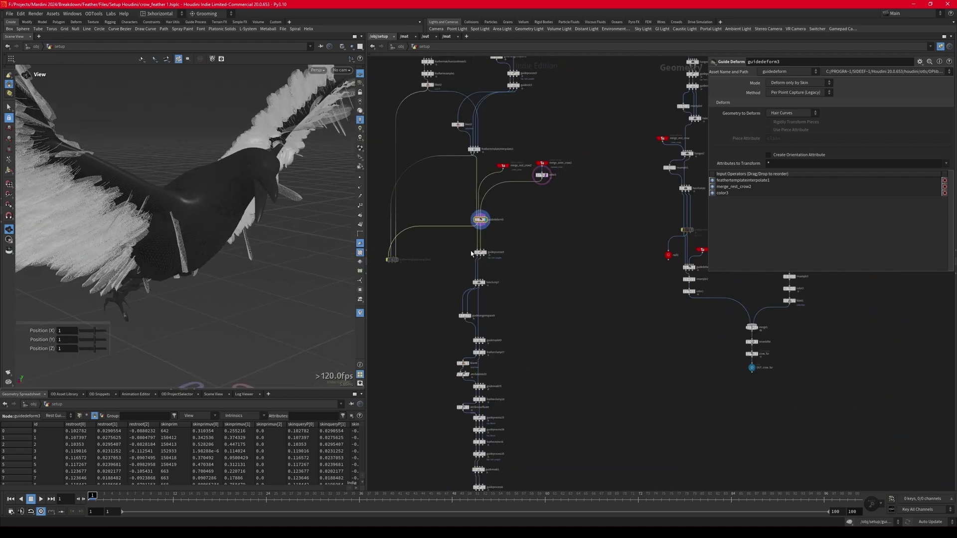
scroll(468, 252, up, 8)
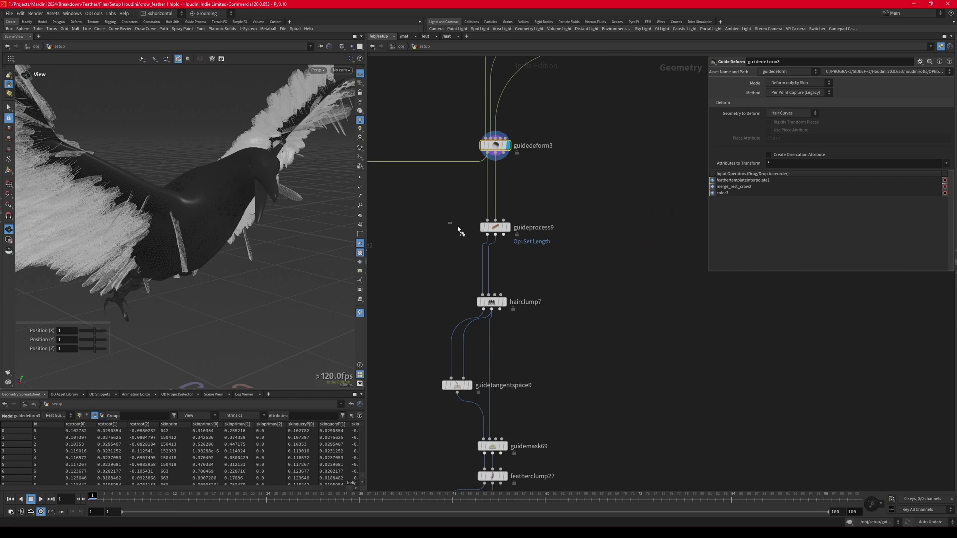
Display guideprocess9 and hairclump7 in turn to view their effect on the posed wings.
drag(162, 230, 207, 229)
middle_drag(206, 230, 229, 271)
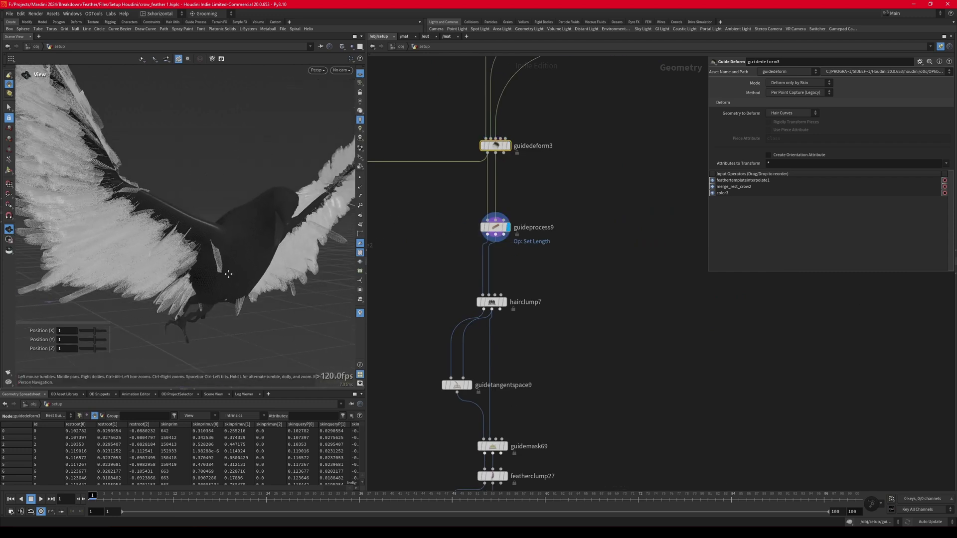
drag(454, 289, 518, 313)
middle_drag(488, 277, 469, 136)
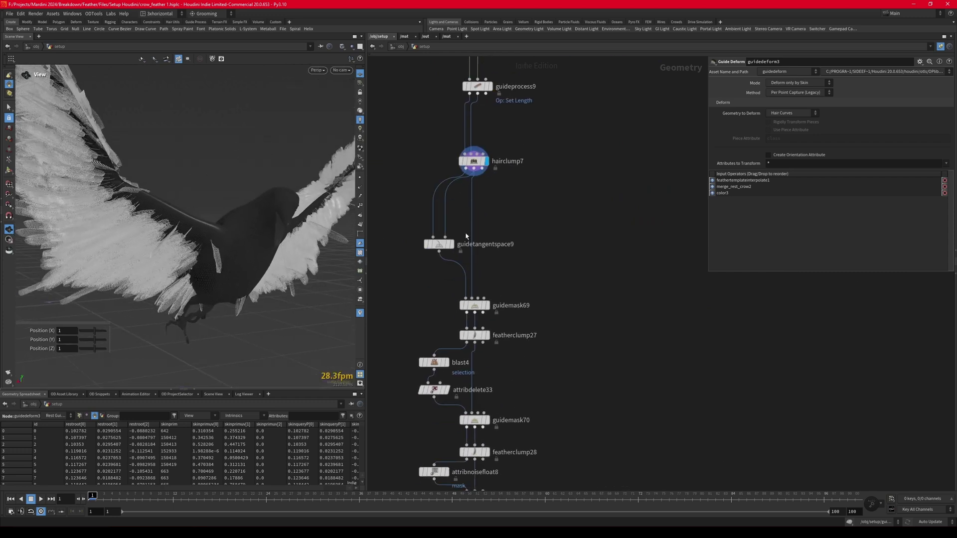
Display guidemask69 and featherclump27, and examine the clumped feather barbs up close.
click(474, 304)
drag(438, 321, 504, 343)
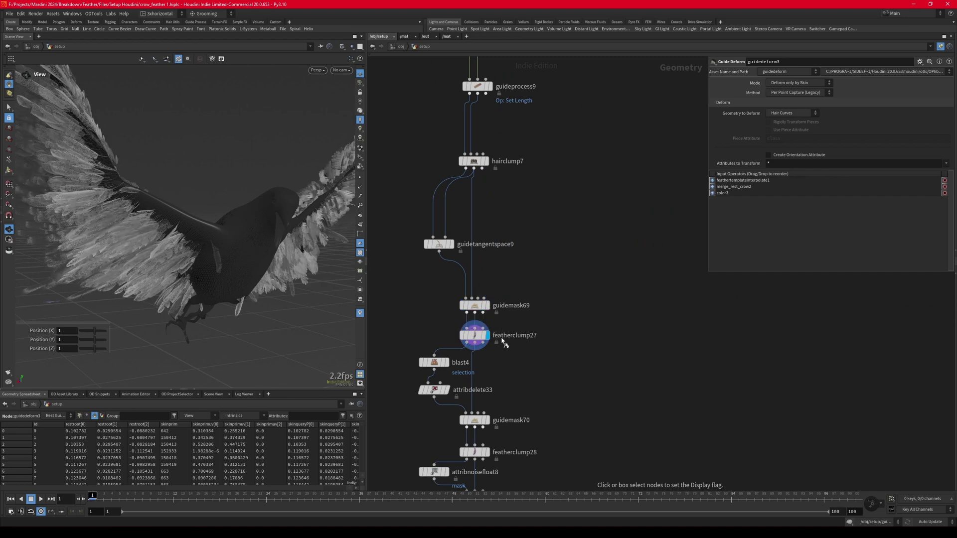
scroll(180, 174, up, 6)
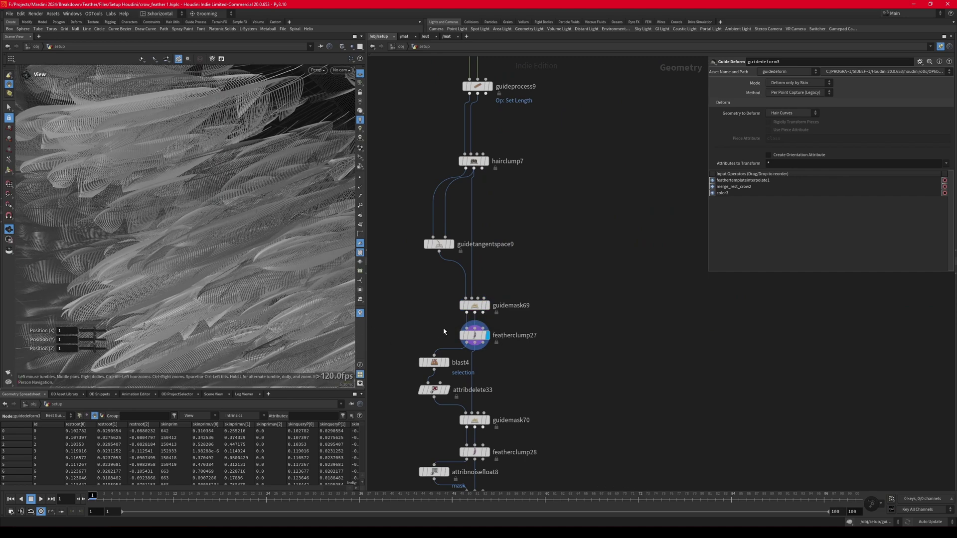
scroll(443, 332, down, 2)
middle_drag(444, 331, 449, 241)
scroll(455, 318, up, 1)
Display the next stage of the feather chain below featherclump27 and examine the barb detail up close.
key(r)
drag(455, 317, 494, 420)
scroll(183, 295, down, 4)
drag(169, 234, 59, 220)
scroll(59, 219, up, 5)
key(r)
middle_drag(446, 406, 446, 328)
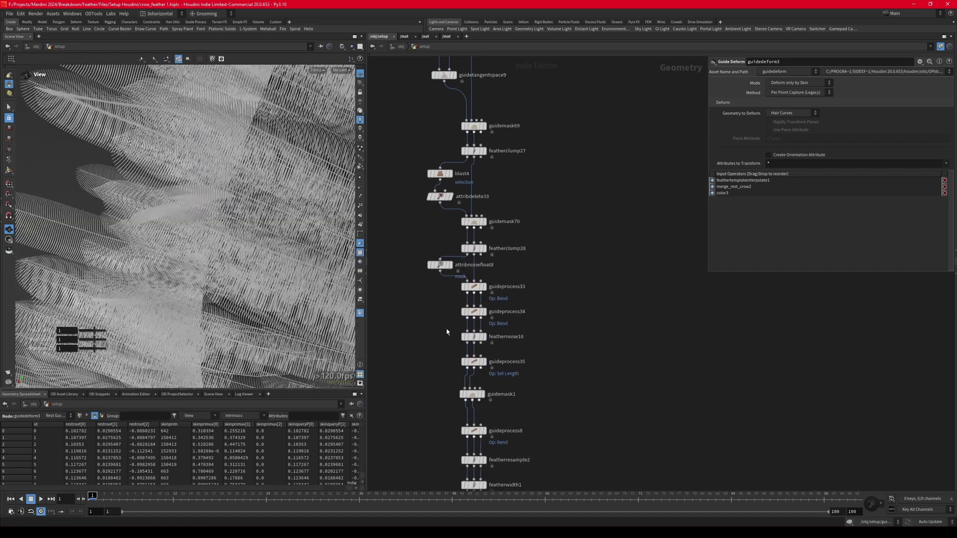
Step through the end of the feather chain, displaying guideprocess8 and featherresample2 to compare barb smoothness.
key(r)
drag(457, 366, 473, 397)
middle_drag(450, 411, 451, 357)
drag(450, 359, 489, 368)
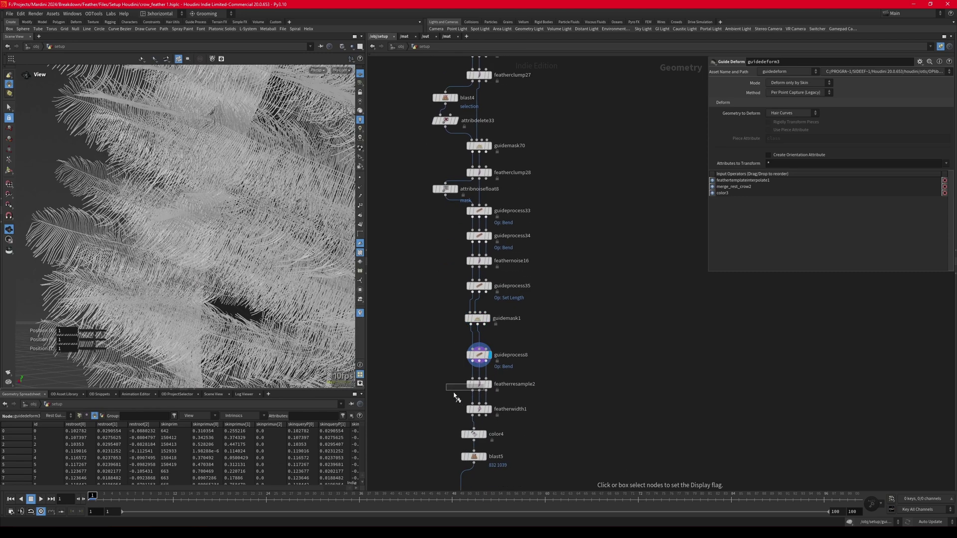
drag(454, 396, 455, 393)
drag(184, 250, 107, 238)
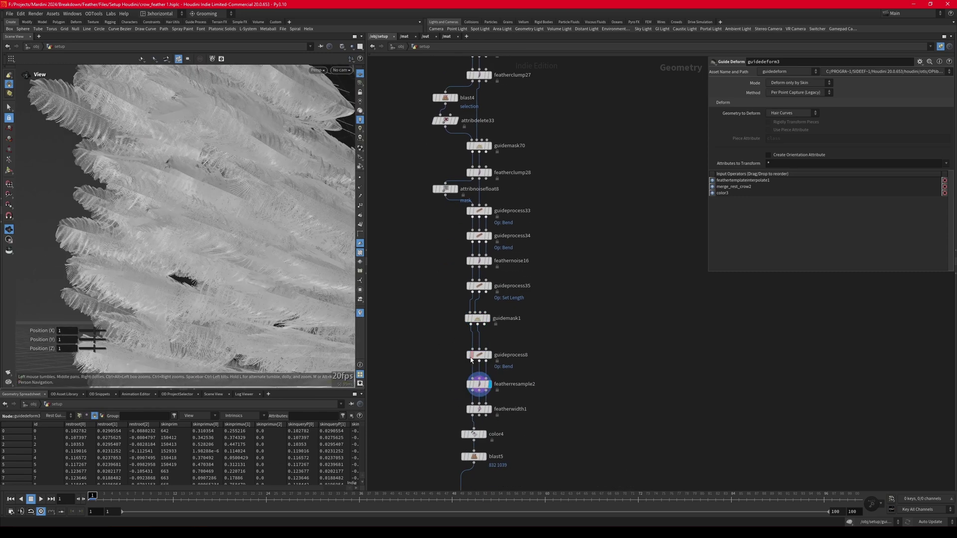
Return to blast2, display it and inspect the original feather template up close.
scroll(451, 398, down, 3)
middle_drag(440, 153, 486, 337)
middle_drag(467, 213, 482, 299)
scroll(475, 168, up, 3)
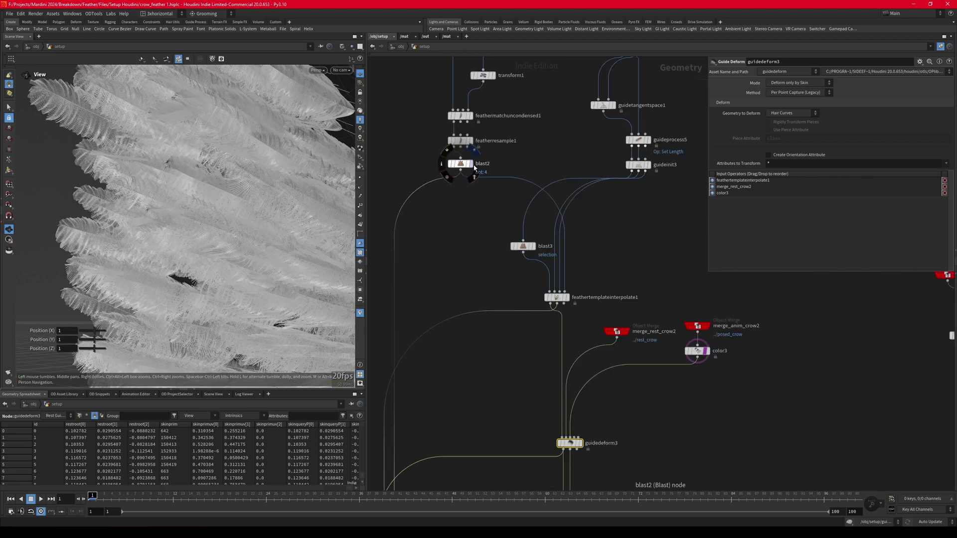
click(473, 166)
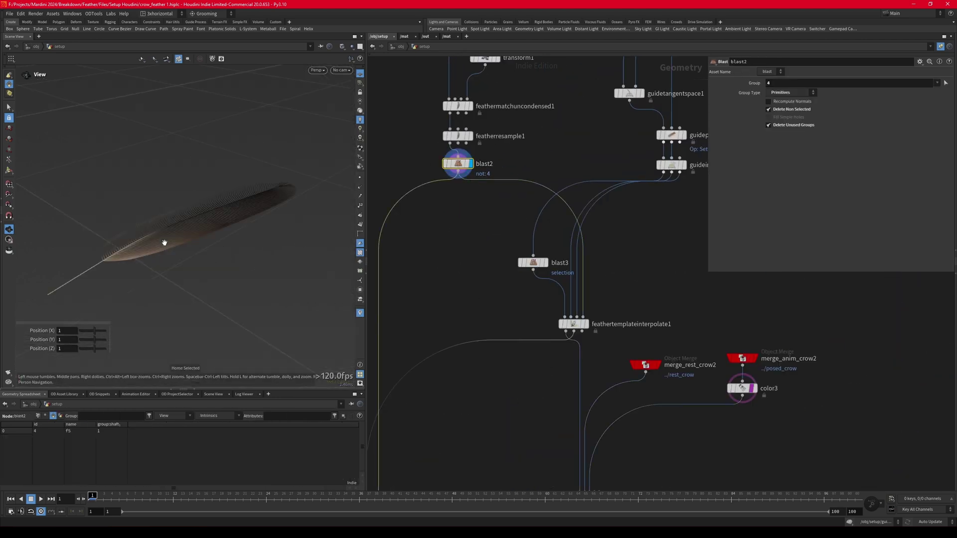
drag(165, 243, 235, 259)
scroll(468, 214, down, 6)
scroll(491, 438, up, 5)
scroll(476, 437, up, 2)
Display featherresample2 and featherwidth1, and examine the resampled wing feathers closely from several angles.
middle_drag(474, 428, 476, 313)
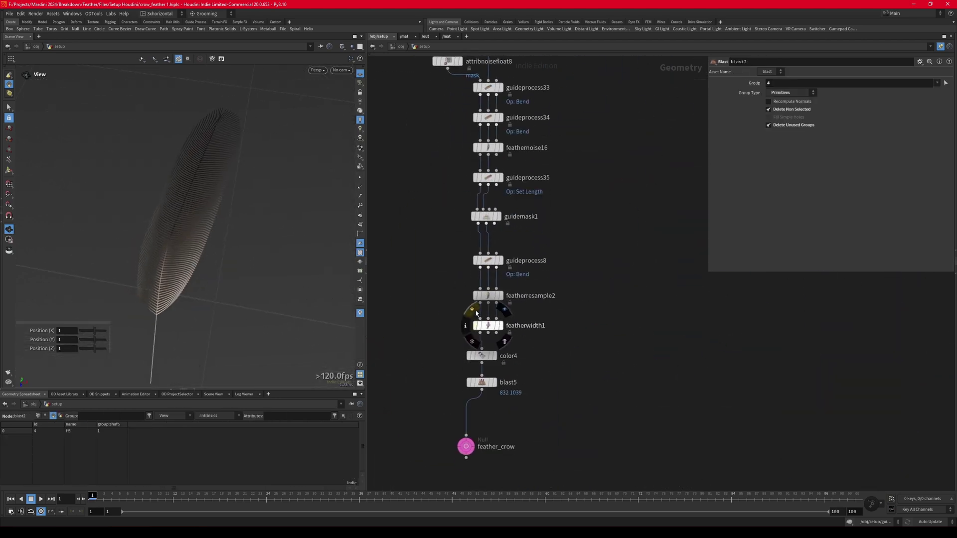
click(485, 296)
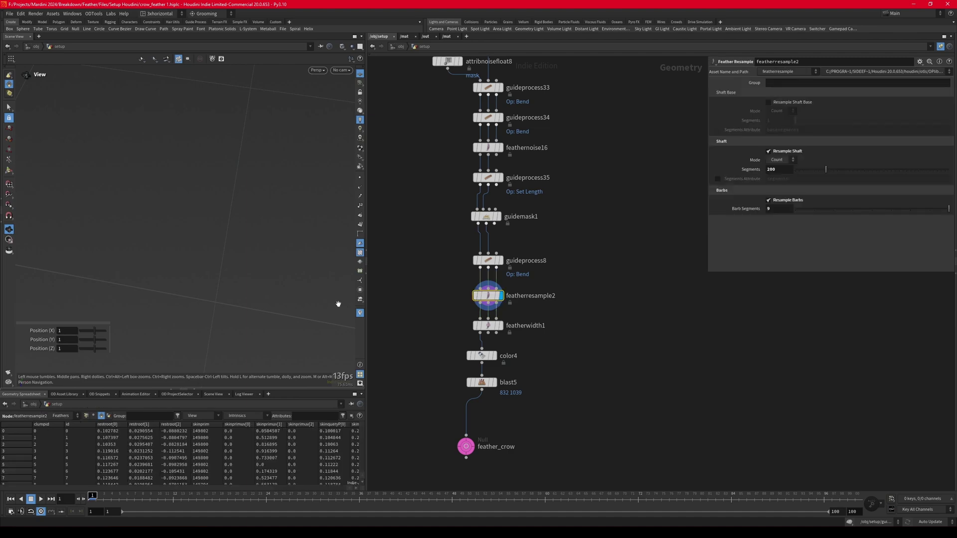
scroll(270, 289, down, 6)
scroll(216, 237, up, 4)
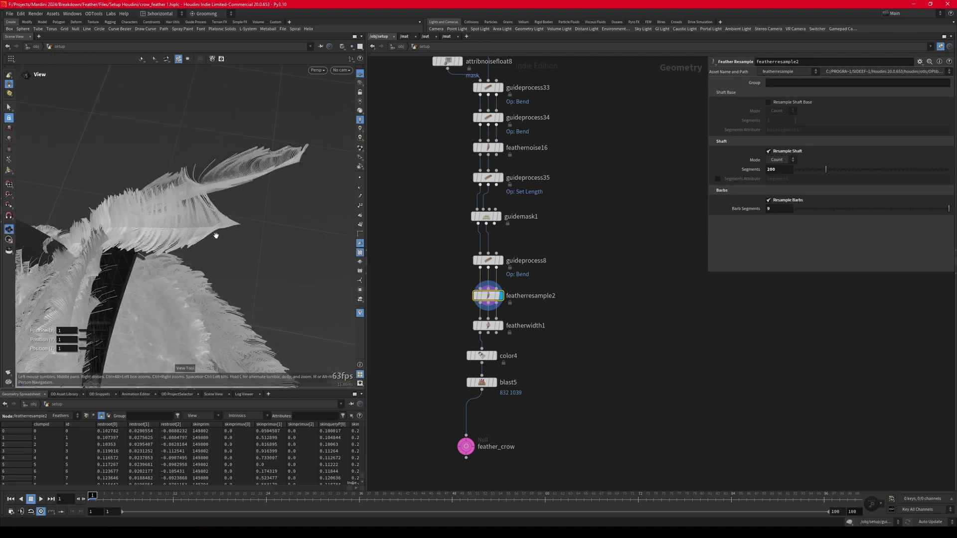
scroll(193, 216, up, 4)
scroll(190, 216, down, 4)
drag(191, 218, 285, 268)
scroll(220, 232, up, 2)
scroll(241, 228, up, 4)
scroll(241, 227, down, 4)
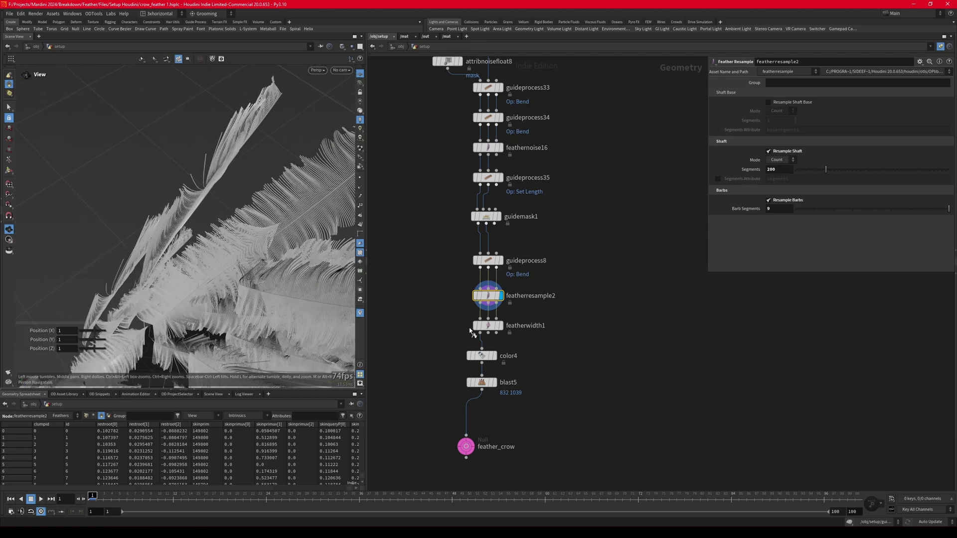
click(499, 325)
drag(265, 252, 205, 293)
Display blast5 with its parameters and view the final wing feathers through the imported camera.
click(493, 382)
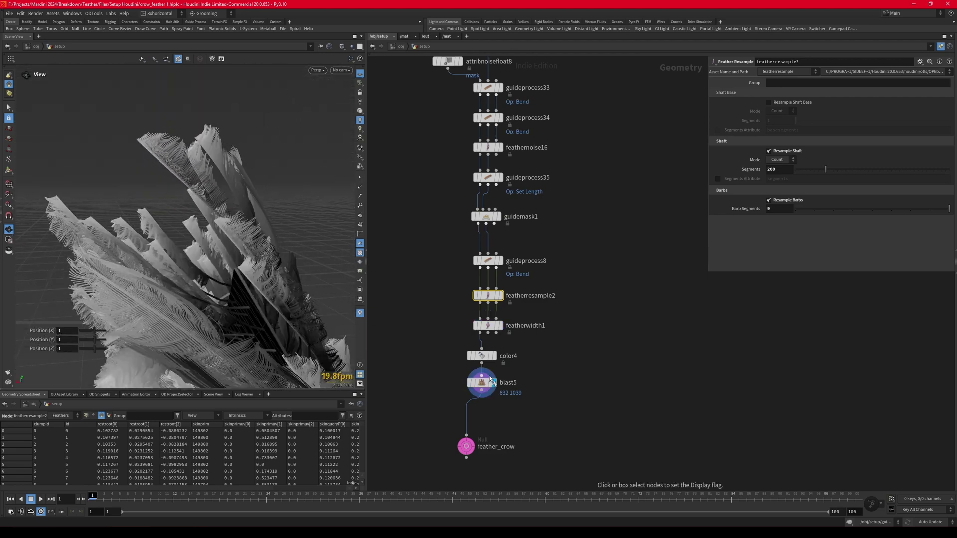
click(342, 69)
click(354, 112)
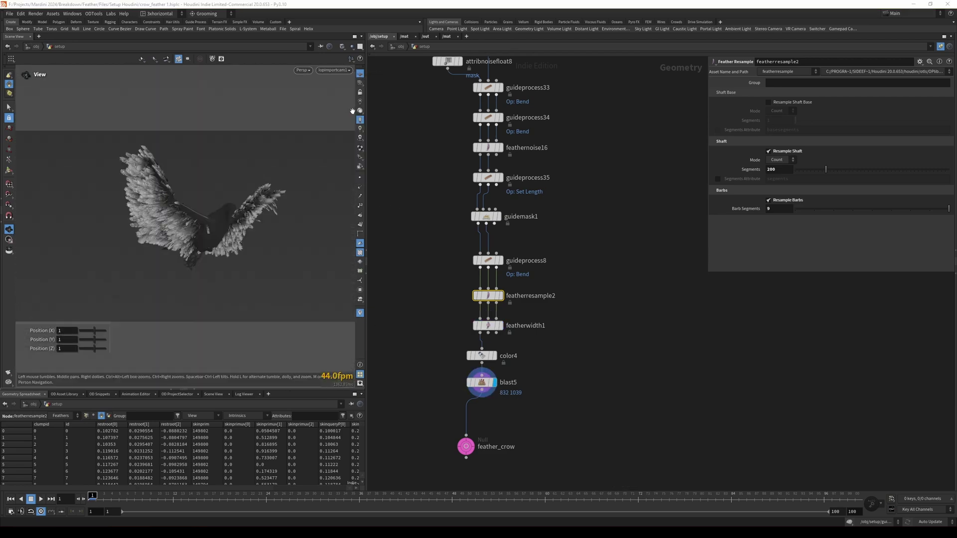
click(476, 382)
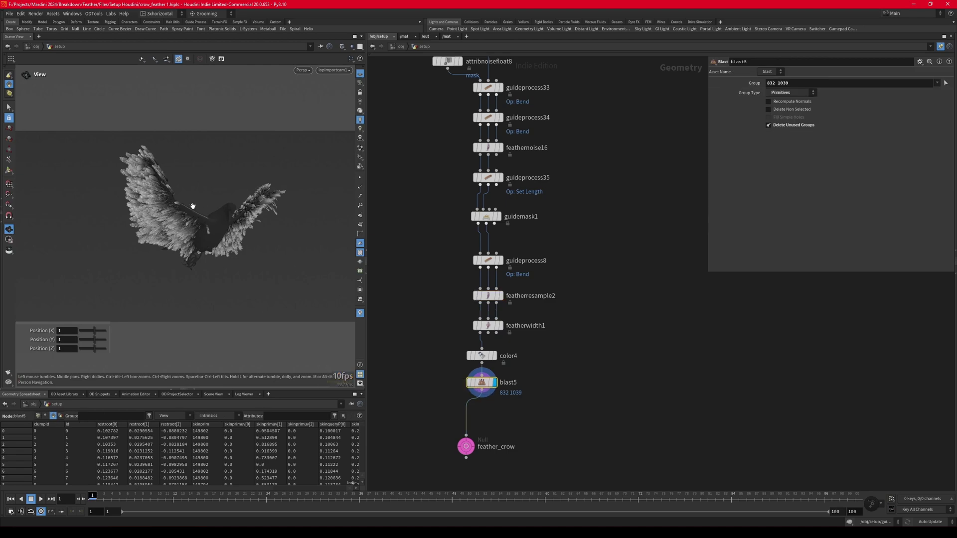
Show the crow_fur export node as a template alongside the wing feathers and examine the combined plumage up close.
scroll(461, 379, down, 5)
scroll(455, 379, down, 3)
scroll(569, 301, up, 8)
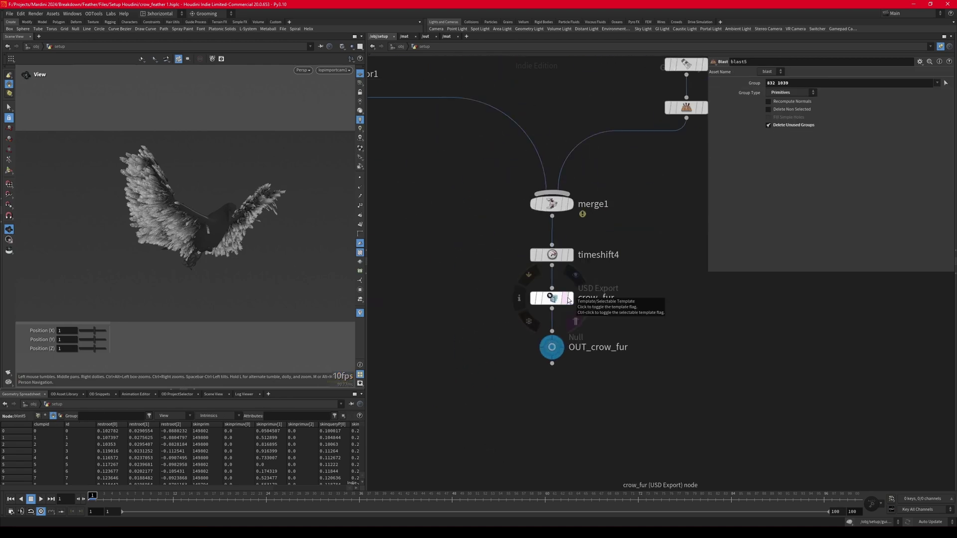
click(565, 300)
scroll(208, 221, up, 5)
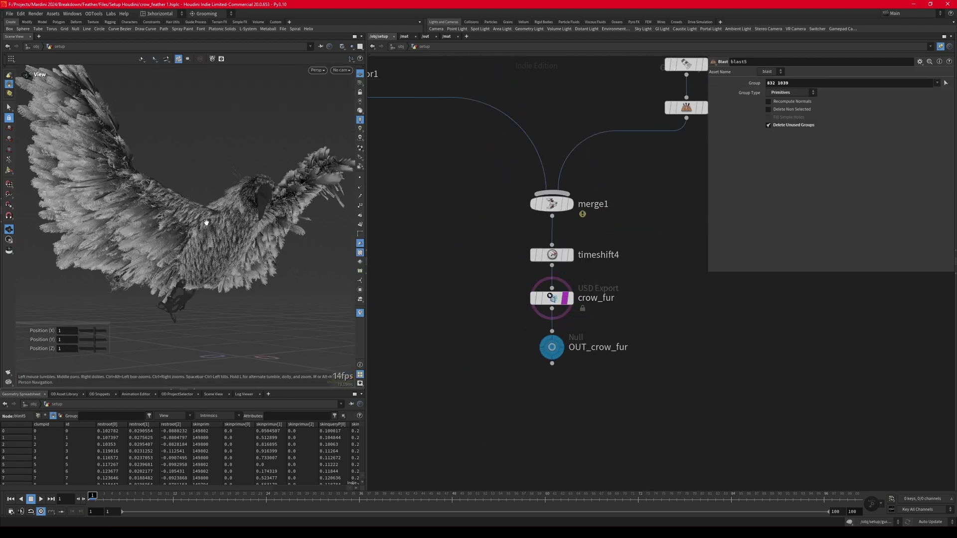
drag(207, 220, 258, 237)
drag(128, 202, 200, 223)
scroll(125, 215, up, 3)
scroll(144, 224, up, 6)
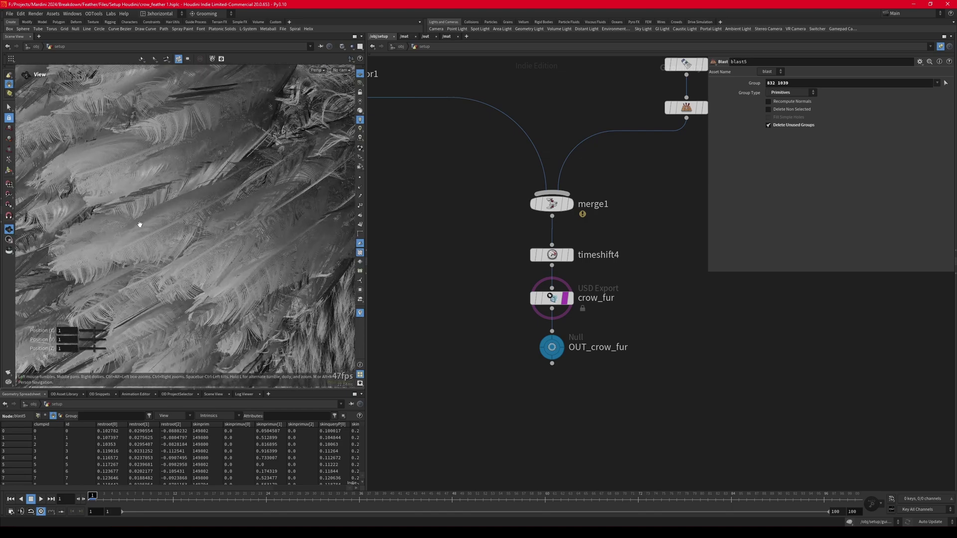
drag(139, 224, 185, 247)
scroll(139, 303, down, 6)
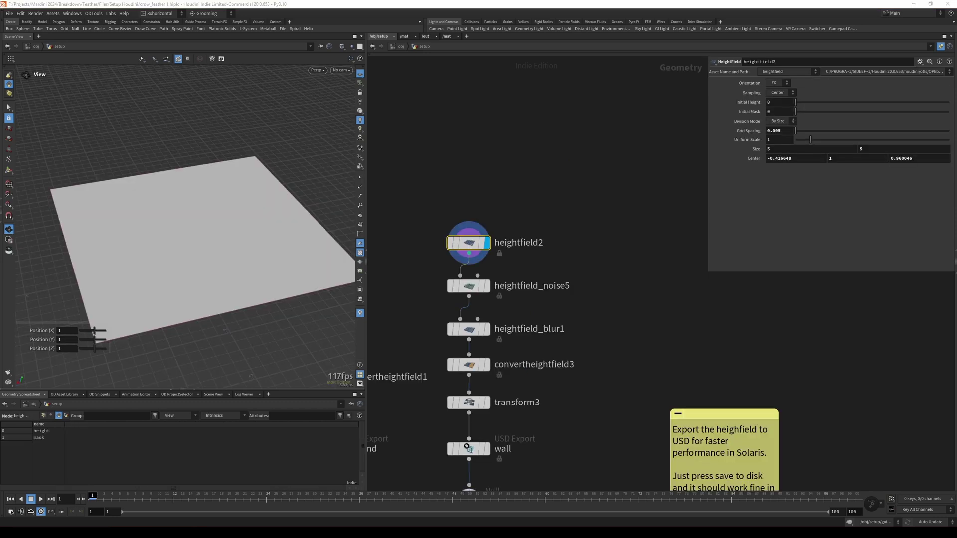
Inspect the flat heightfield2 grid, and display heightfield_noise5 to view the wall's noise displacement.
mouse_move(269, 211)
mouse_down()
mouse_move(258, 250)
mouse_move(261, 215)
mouse_up()
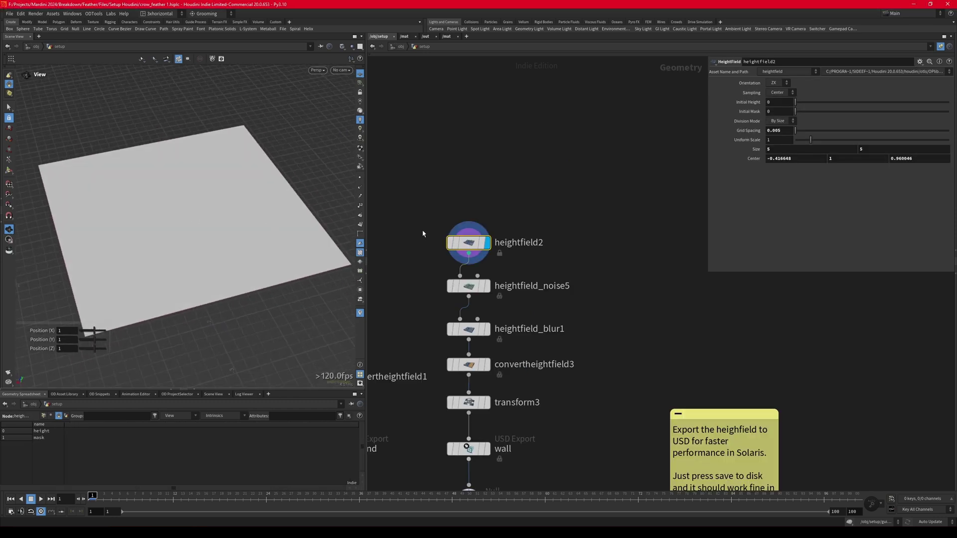
key(r)
click(427, 288)
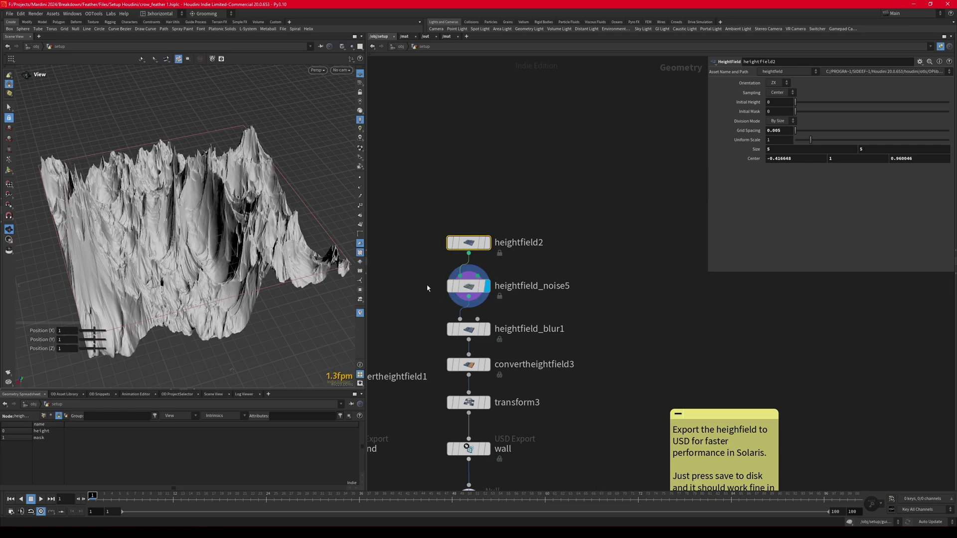
drag(219, 224, 261, 252)
middle_drag(436, 334, 439, 312)
Toggle the display between heightfield_blur1 and heightfield_noise5 to compare the wall surface with and without blur.
click(490, 307)
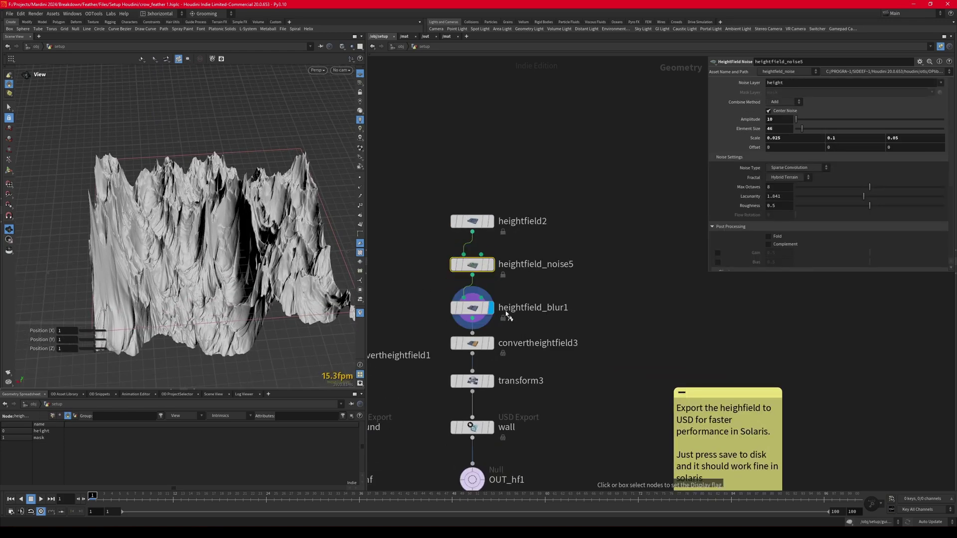
drag(174, 224, 80, 166)
click(491, 264)
click(490, 307)
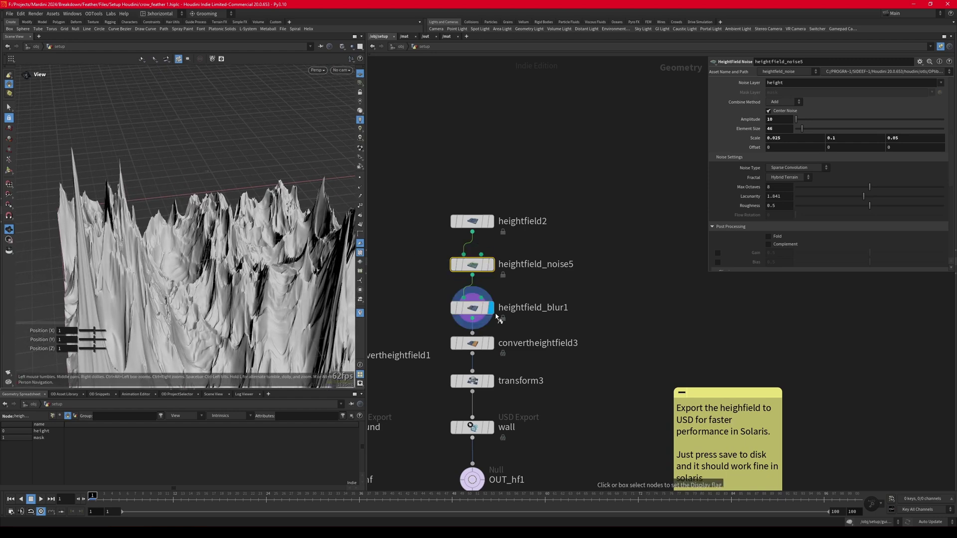
Display transform3 with its parameters and examine the rotated wall mesh as a whole.
scroll(462, 407, up, 2)
click(496, 331)
drag(181, 226, 259, 319)
click(497, 385)
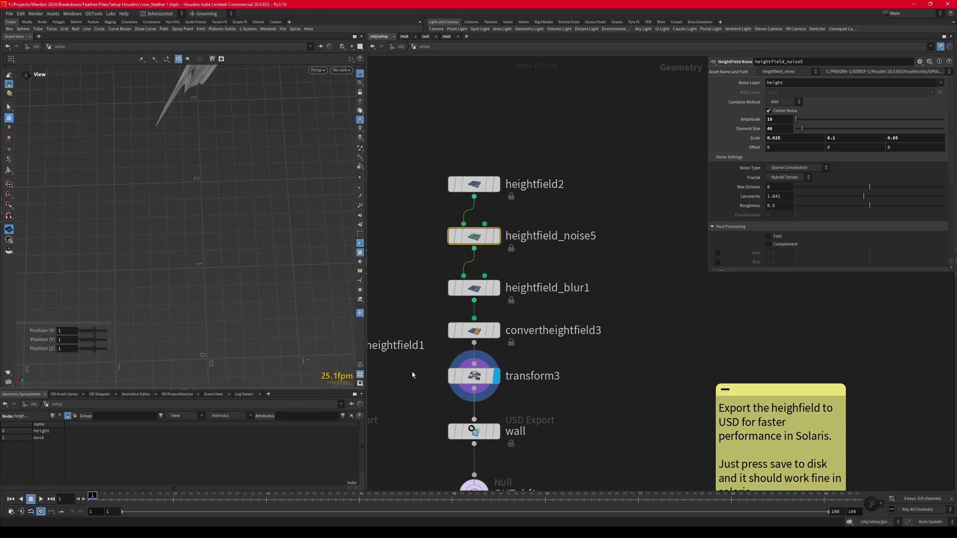
click(473, 376)
key(space+g)
drag(188, 207, 220, 241)
scroll(506, 302, down, 3)
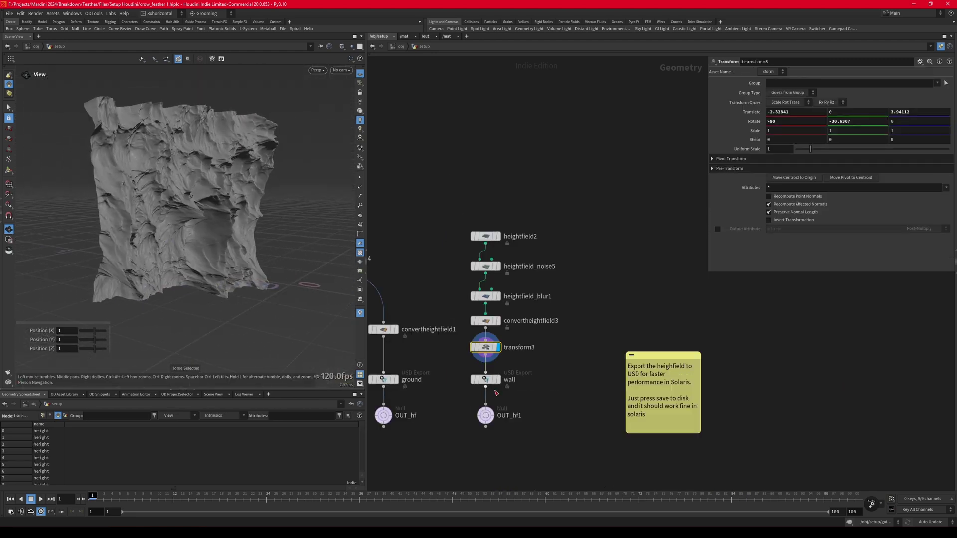
Display the wall USD Export node with its settings and view the wall through the imported camera.
scroll(486, 384, up, 3)
click(510, 371)
drag(511, 383, 510, 382)
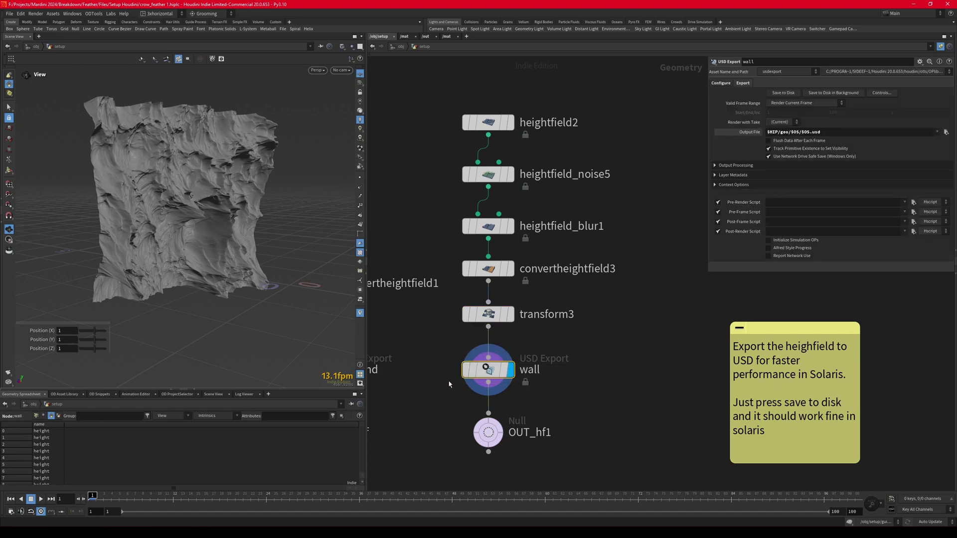
click(342, 69)
click(358, 107)
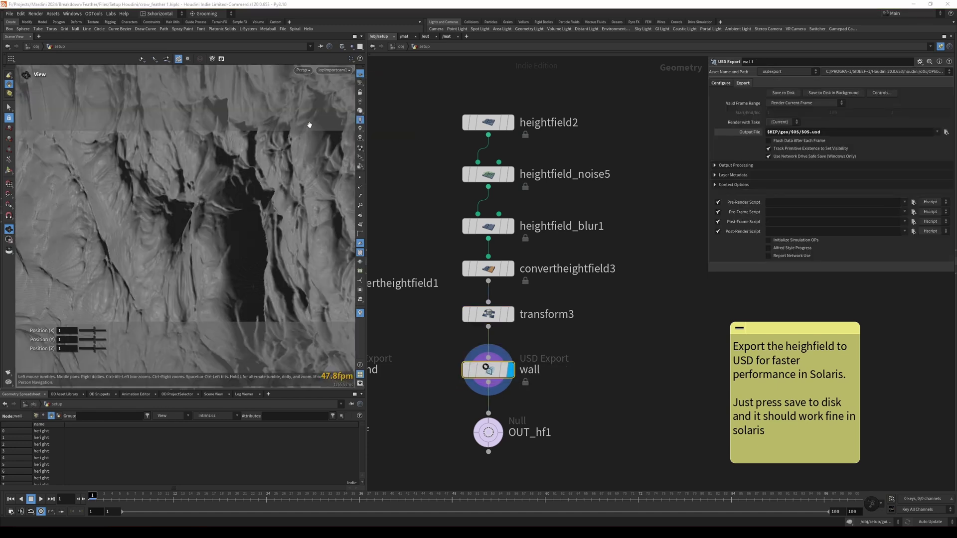
scroll(605, 326, down, 3)
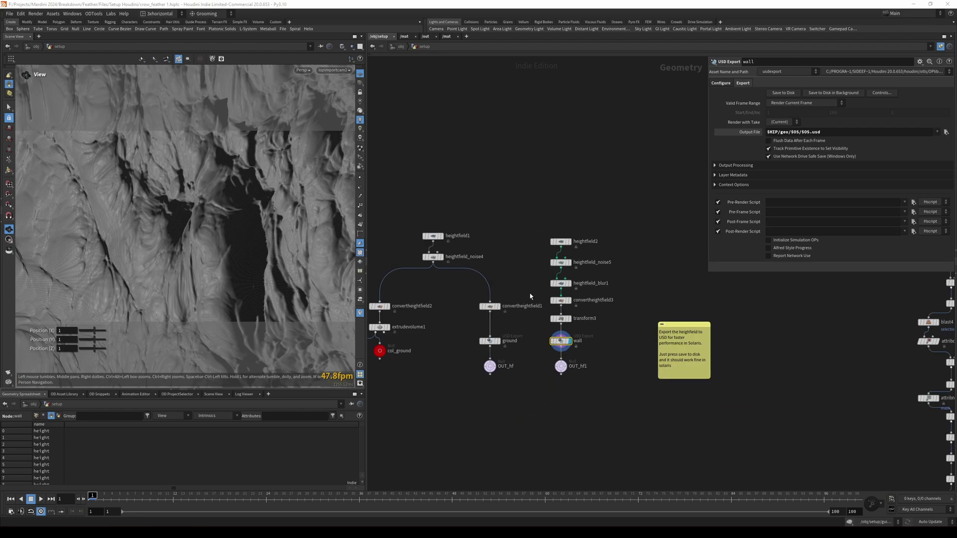
Inspect the flat heightfield1 grid in perspective, and display heightfield_noise4 to examine the ground's noise displacement.
scroll(493, 229, up, 3)
click(494, 214)
click(494, 214)
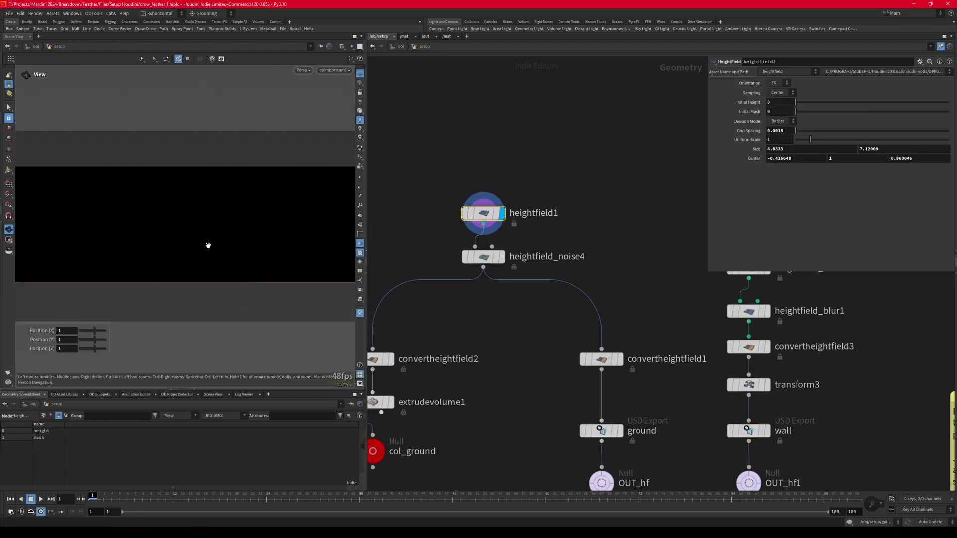
key(g)
key(r)
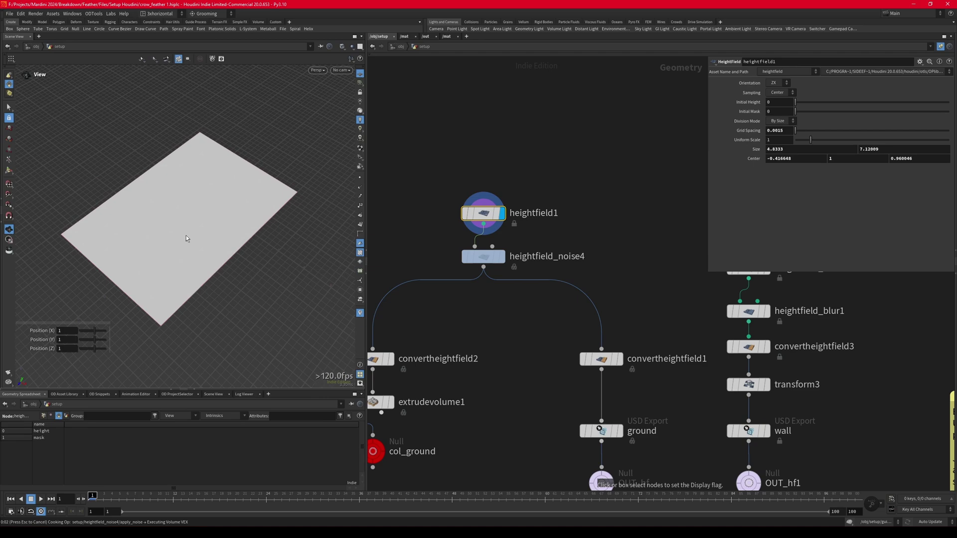
drag(186, 238, 191, 197)
scroll(489, 312, down, 3)
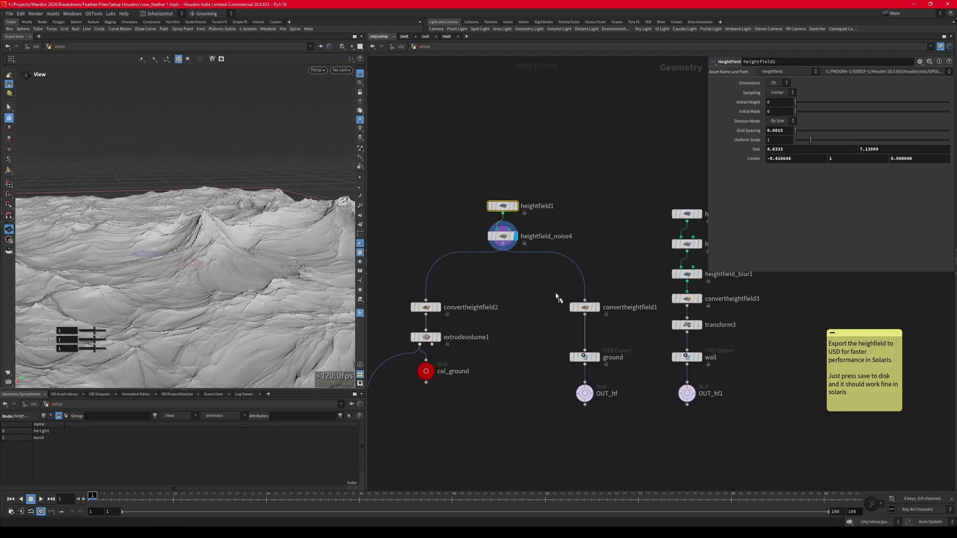
Display convertheightfield1 to examine the ground mesh up close, and show the ground USD Export node with its settings.
key(r)
drag(546, 297, 605, 319)
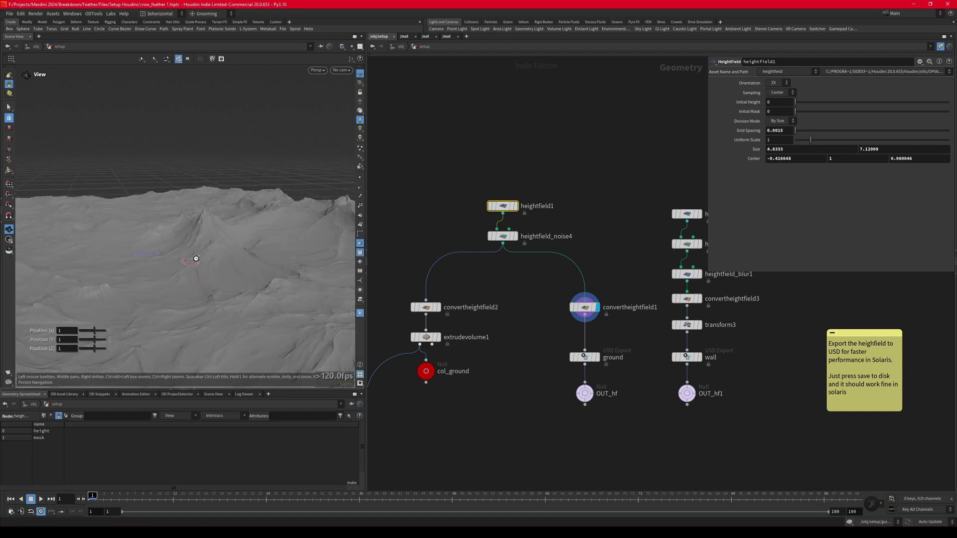
drag(196, 258, 175, 203)
drag(539, 356, 605, 365)
click(614, 360)
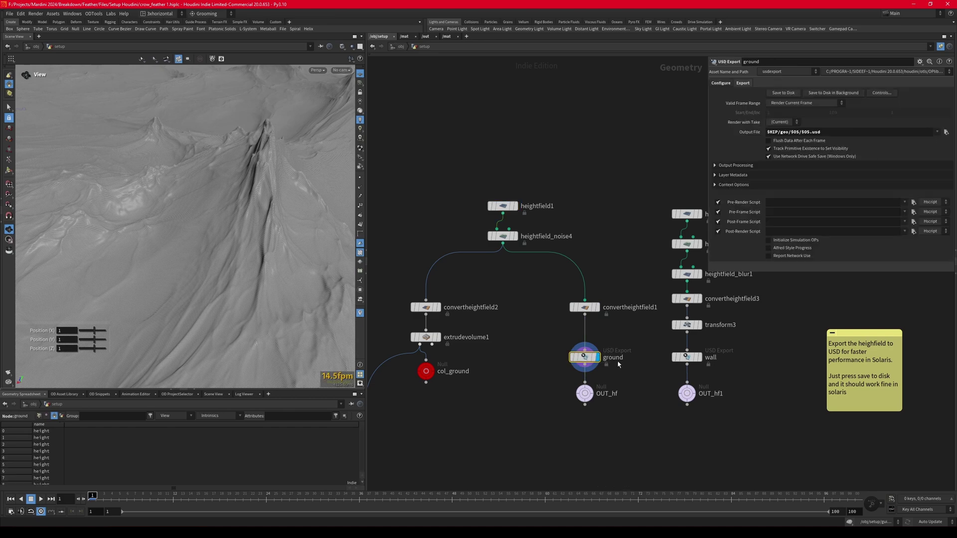
Display convertheightfield2 with its parameters and examine the low-density polygon ground from several angles.
scroll(607, 342, down, 3)
scroll(475, 330, up, 3)
middle_drag(475, 343, 481, 280)
key(r)
drag(489, 246, 550, 262)
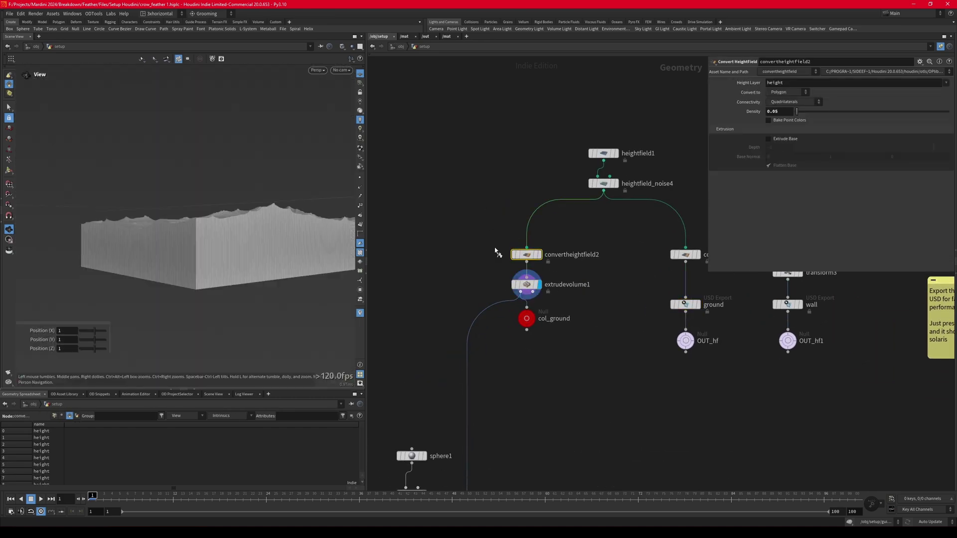
drag(485, 247, 555, 258)
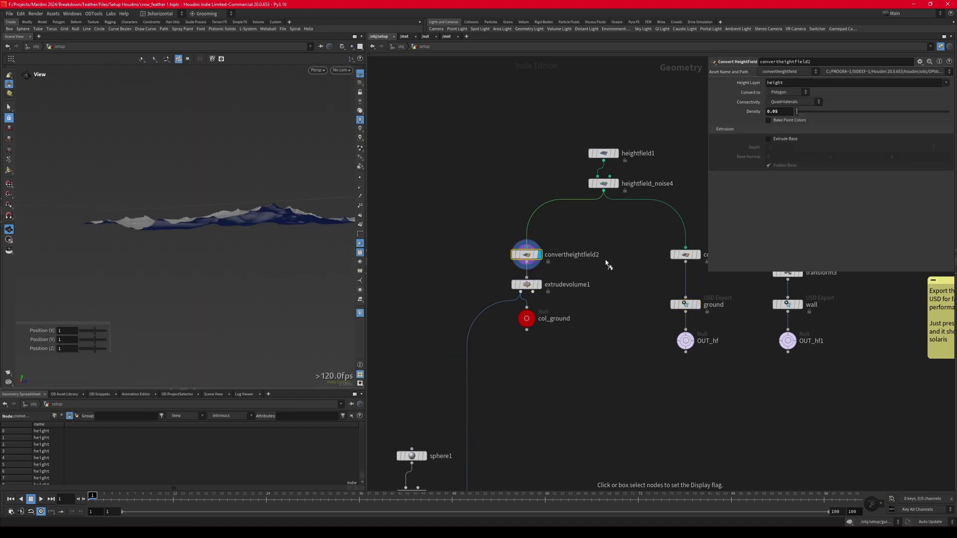
drag(202, 192, 183, 237)
right_drag(183, 236, 281, 208)
drag(281, 207, 192, 220)
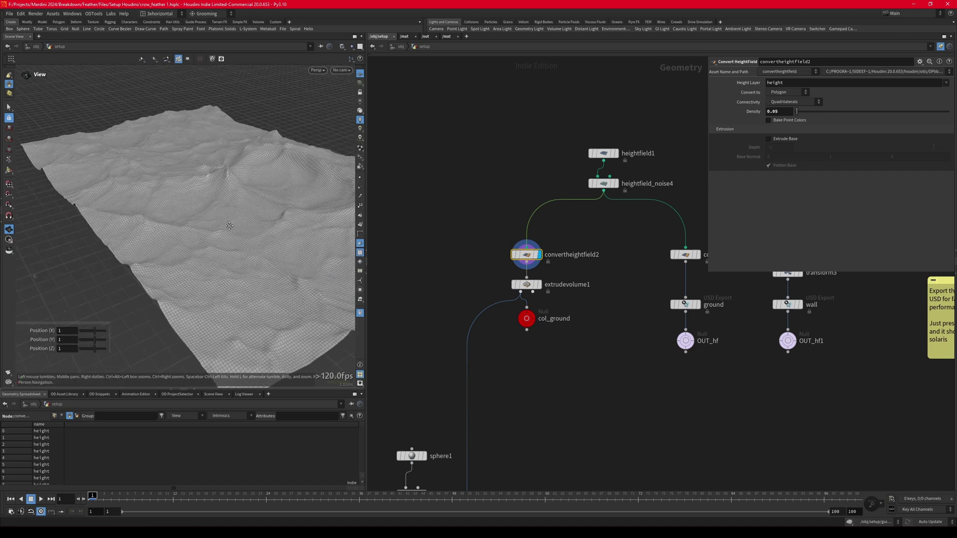
right_drag(192, 219, 239, 210)
Display extrudevolume1 and view the ground collision geometry as a solid block.
key(r)
drag(493, 285, 554, 293)
mouse_move(237, 249)
mouse_down()
mouse_move(225, 259)
mouse_move(265, 233)
mouse_move(186, 250)
mouse_move(94, 252)
mouse_move(211, 250)
mouse_move(124, 246)
mouse_move(238, 263)
mouse_up()
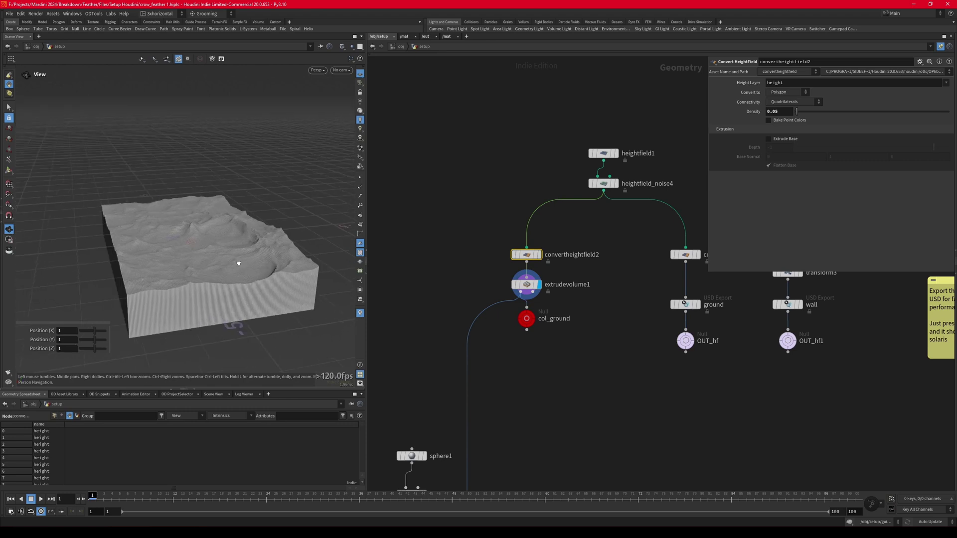
Display sphere1 with its parameters and show extrudevolume1 as a template to see the smoke source above the ground.
middle_drag(432, 311, 521, 193)
middle_drag(482, 265, 472, 172)
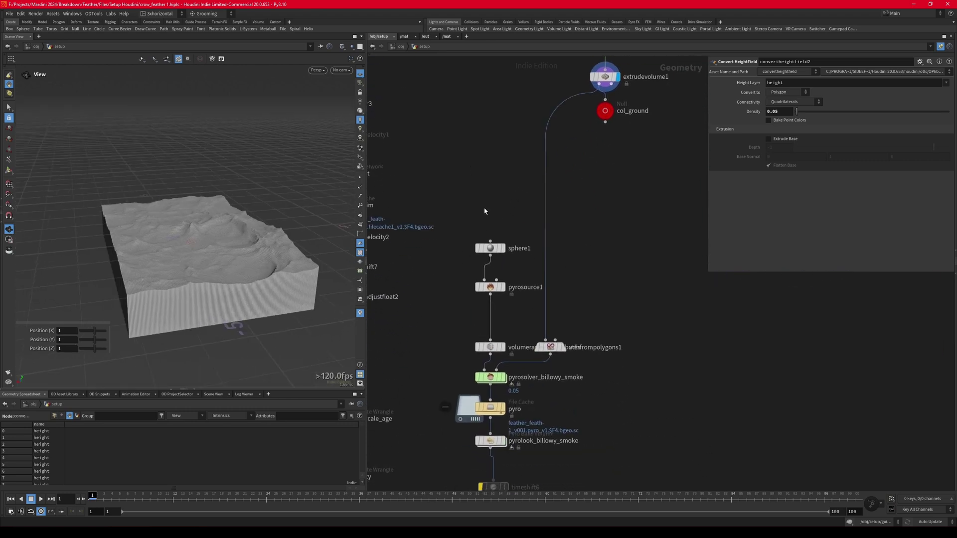
click(502, 248)
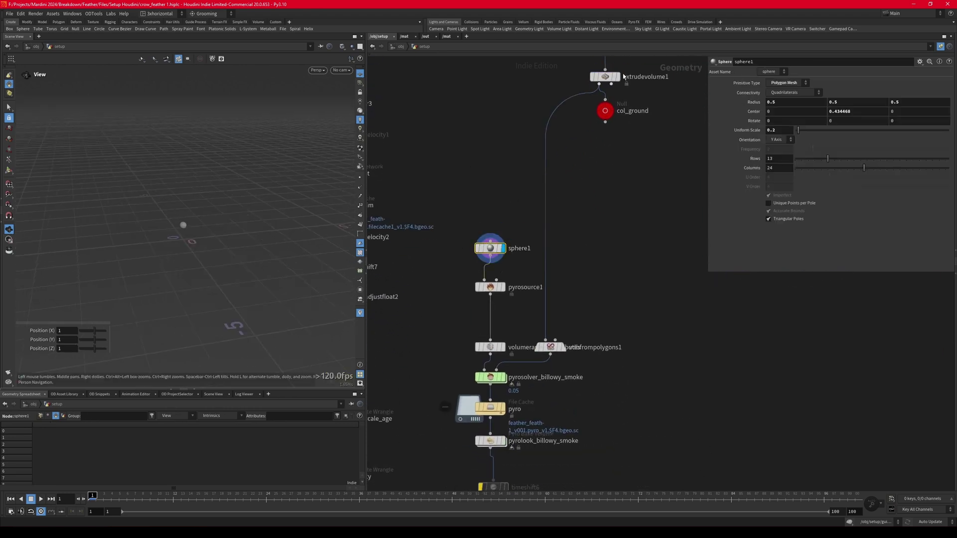
key(e)
drag(708, 95, 617, 73)
scroll(192, 249, up, 4)
drag(202, 240, 265, 258)
Display the smoke source's volumerasterizeattributes node and move it up clear of vdbfrompolygons1.
key(r)
drag(442, 278, 486, 294)
click(491, 349)
drag(491, 350, 489, 329)
scroll(175, 221, up, 5)
drag(186, 226, 195, 200)
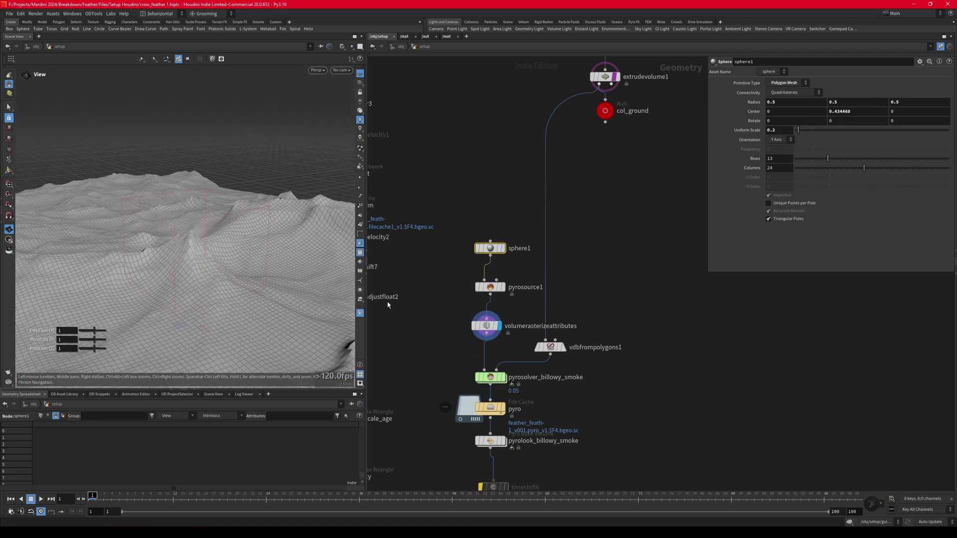
Display pyrosolver_billowy_smoke with its settings and play the simulation to watch the smoke collide with the ground.
drag(351, 313, 340, 327)
middle_drag(446, 336, 426, 301)
mouse_move(470, 345)
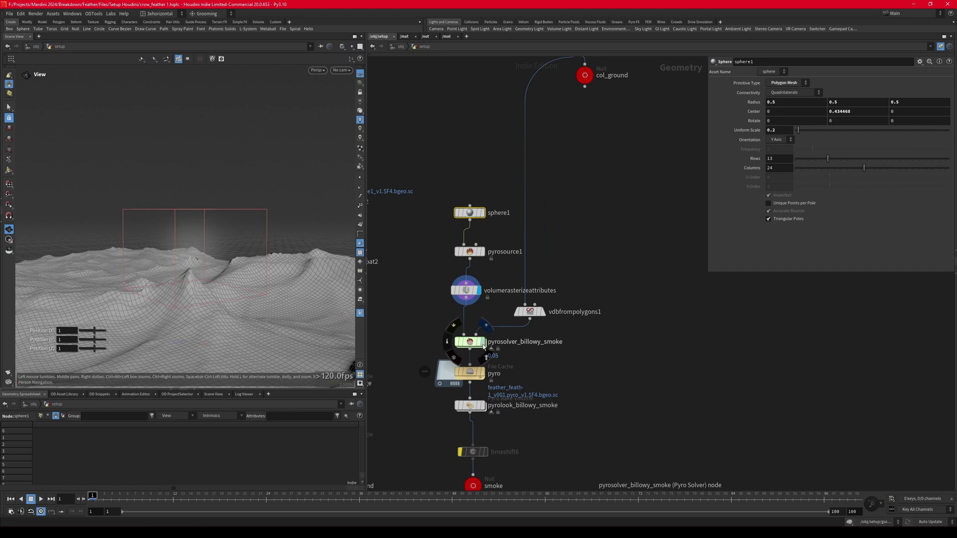
click(530, 342)
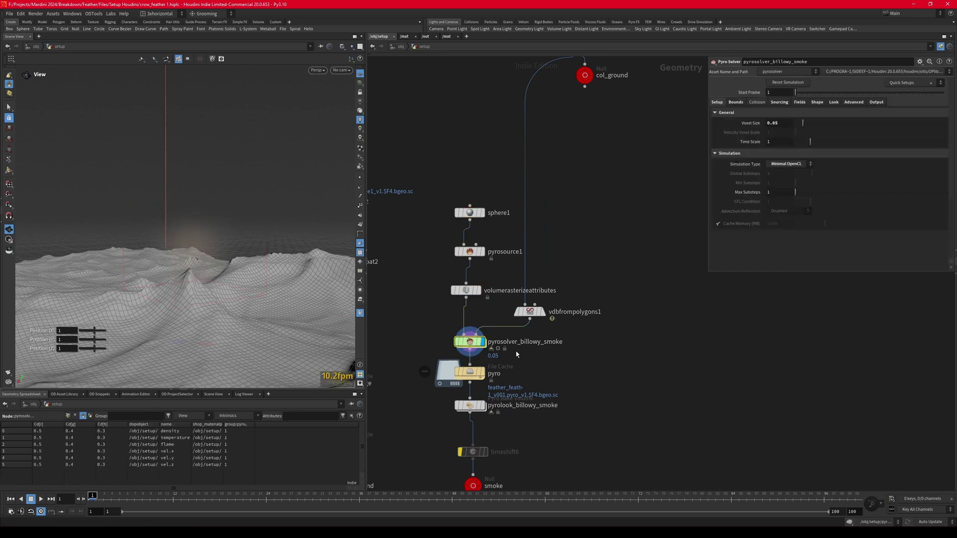
mouse_move(169, 284)
mouse_down()
mouse_move(186, 273)
mouse_move(182, 291)
mouse_up()
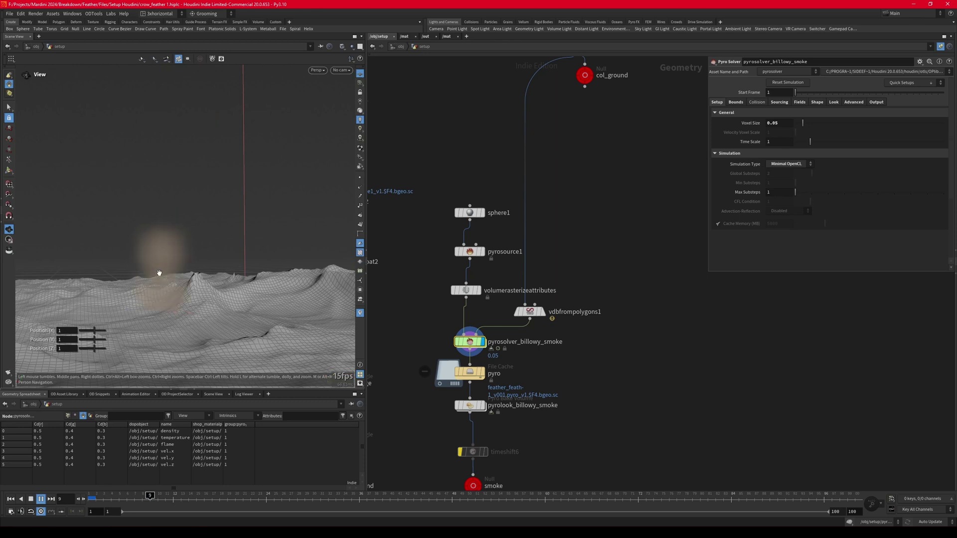
drag(158, 305, 164, 341)
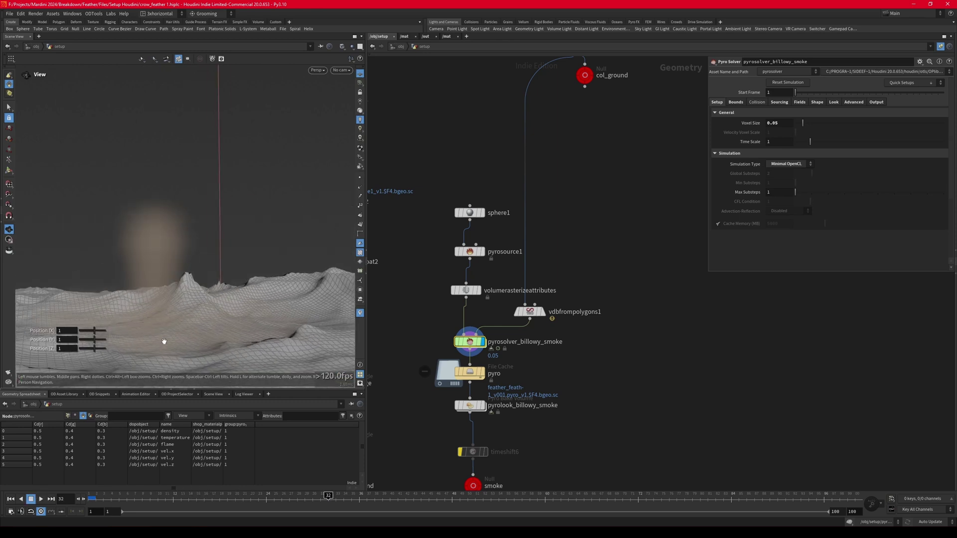
Display pyrolook_billowy_smoke with its color ramp, examine the shaded smoke, and return to frame 1.
click(483, 405)
click(468, 407)
drag(191, 298, 176, 327)
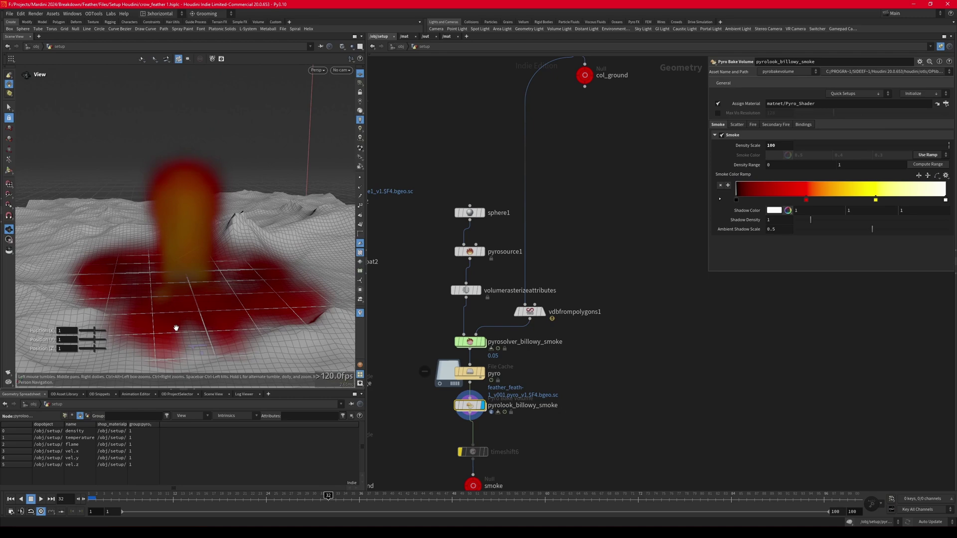
key(Up)
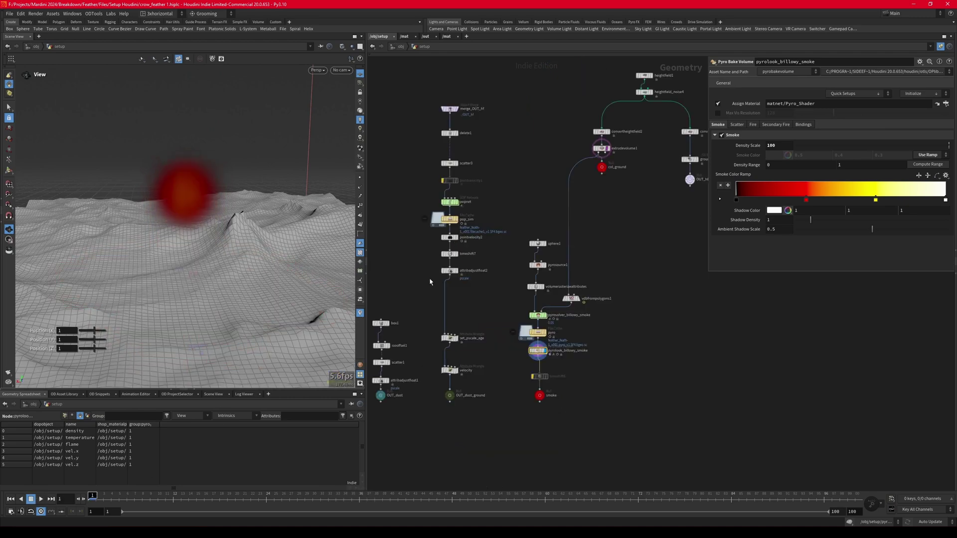
Display merge_OUT_hf, delete1 and scatter3 in turn to examine the ground patch and its scattered dust points.
scroll(433, 111, up, 3)
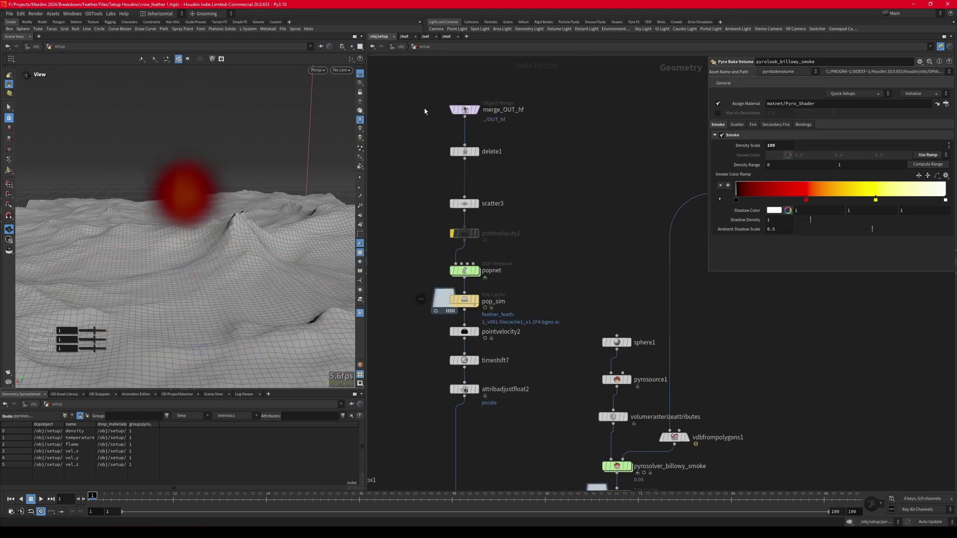
click(468, 114)
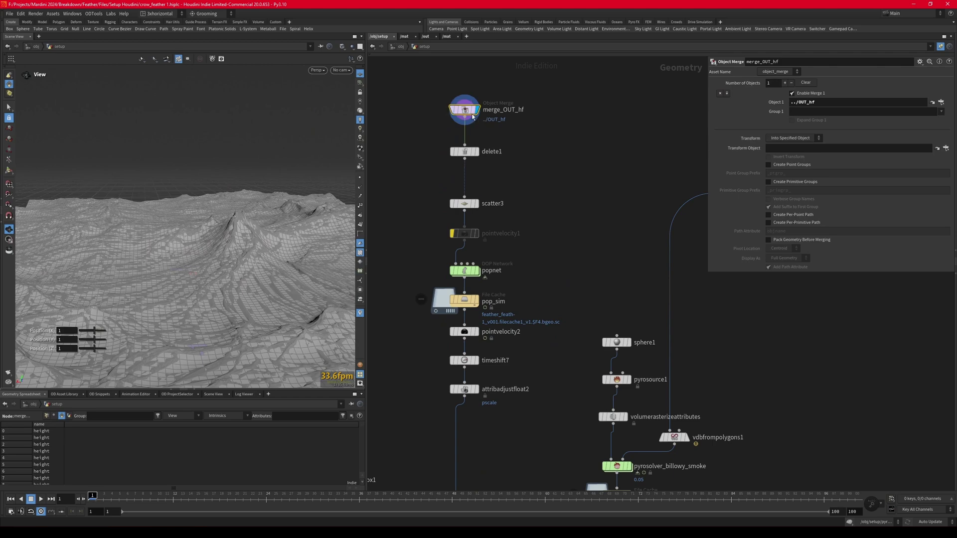
click(476, 151)
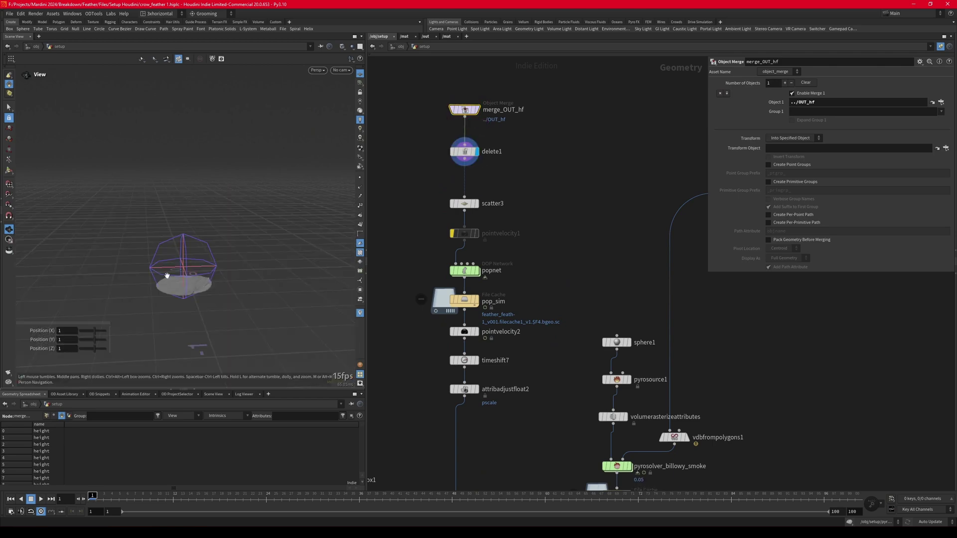
drag(175, 271, 184, 301)
scroll(142, 202, up, 5)
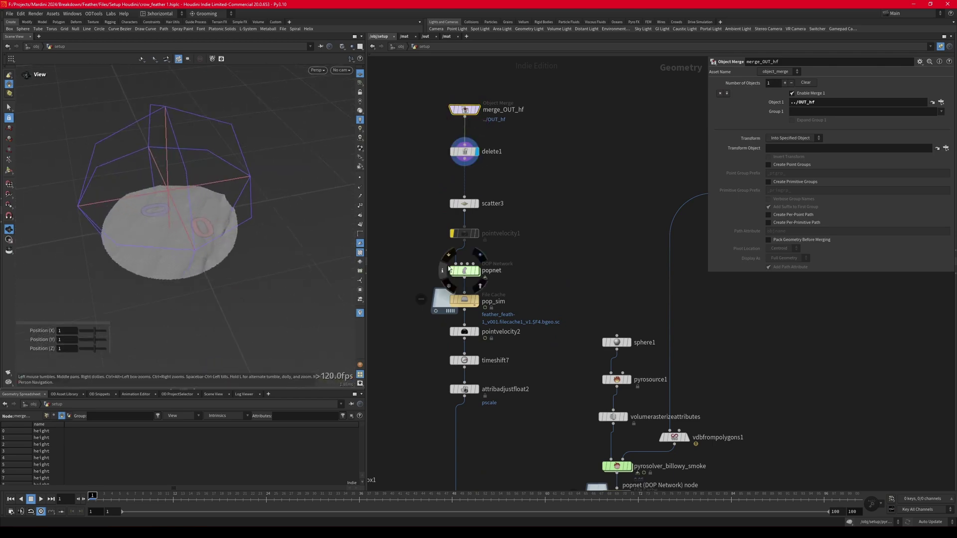
click(476, 204)
scroll(428, 253, down, 3)
scroll(431, 258, up, 2)
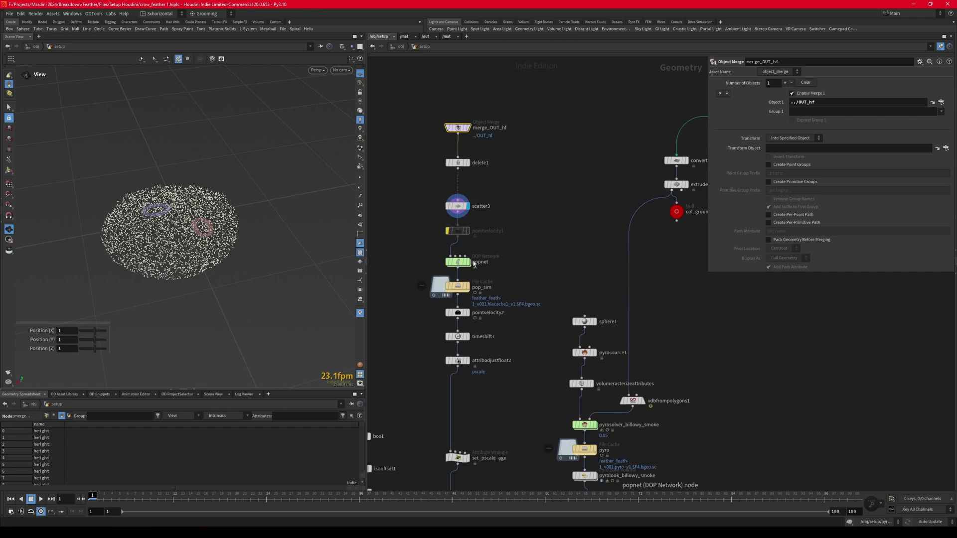
Display the popnet DOP network and open its contents.
click(472, 263)
click(468, 263)
click(461, 266)
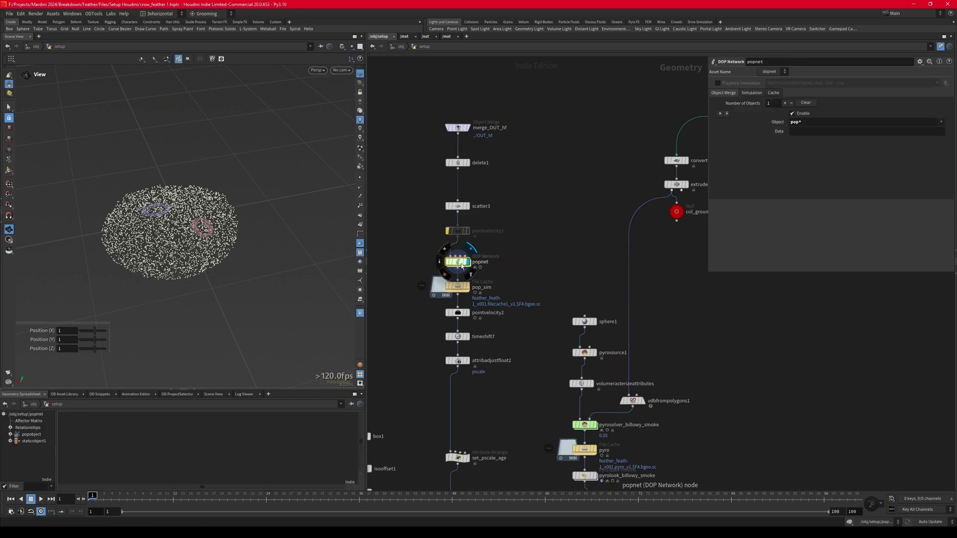
double_click(461, 266)
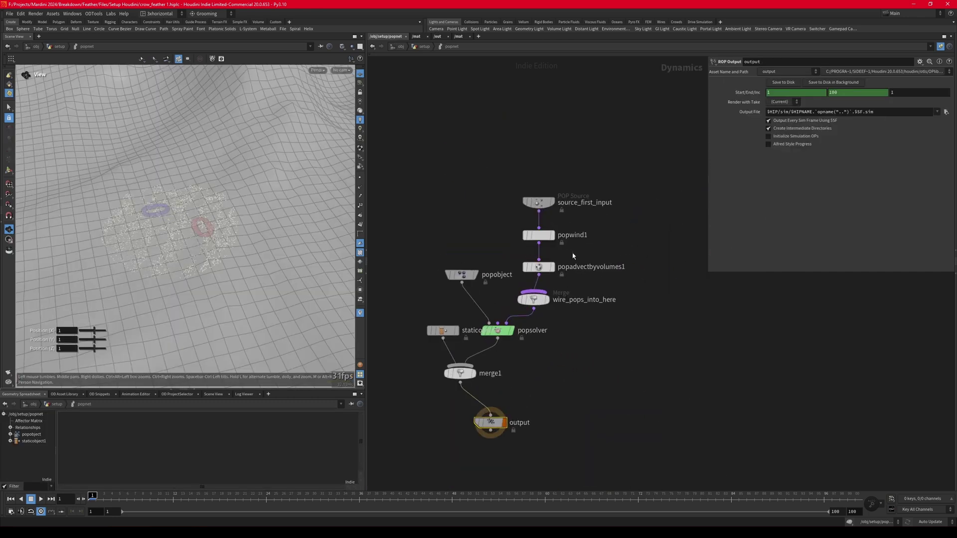
Review the popadvectbyvolumes1 and popwind1 settings, and move staticobject1 away from popsolver to show its collision parameters.
click(538, 267)
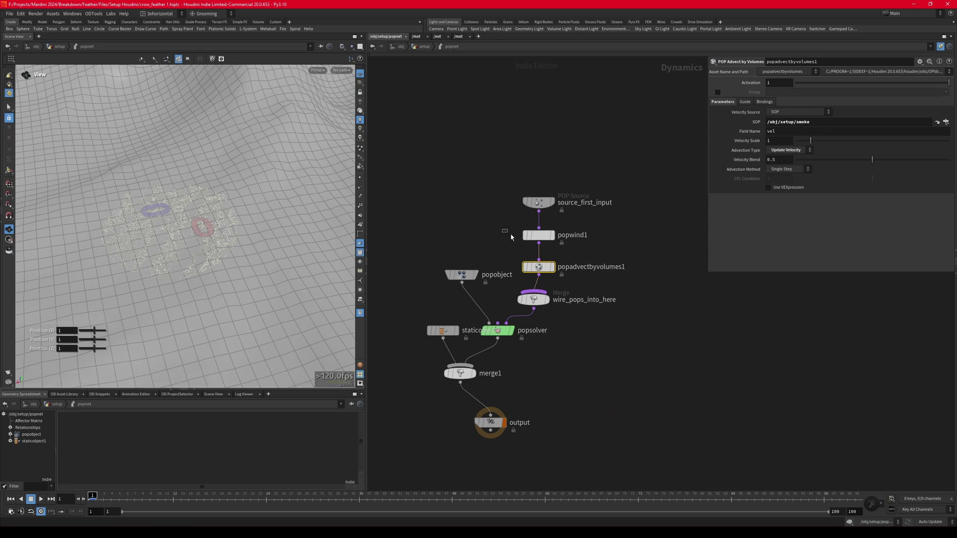
click(531, 235)
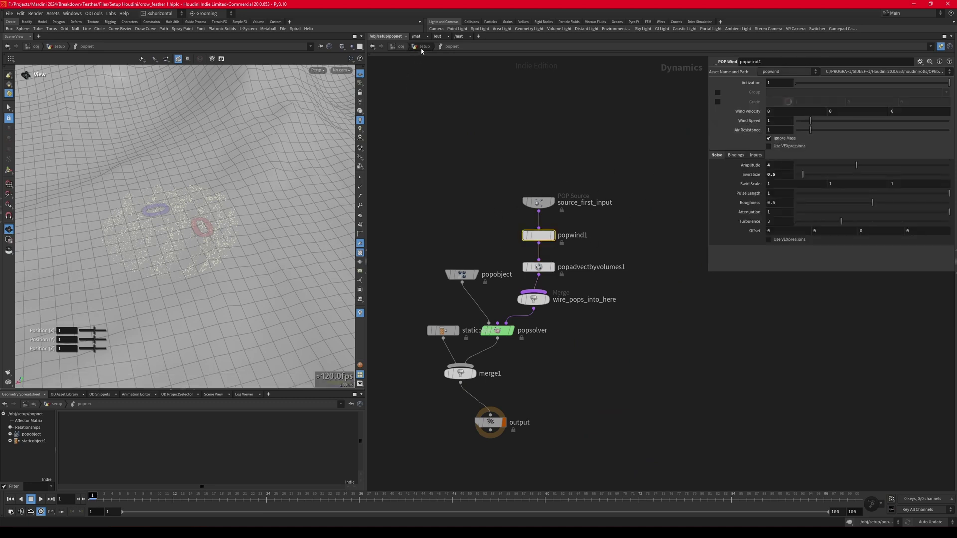
drag(445, 322, 406, 315)
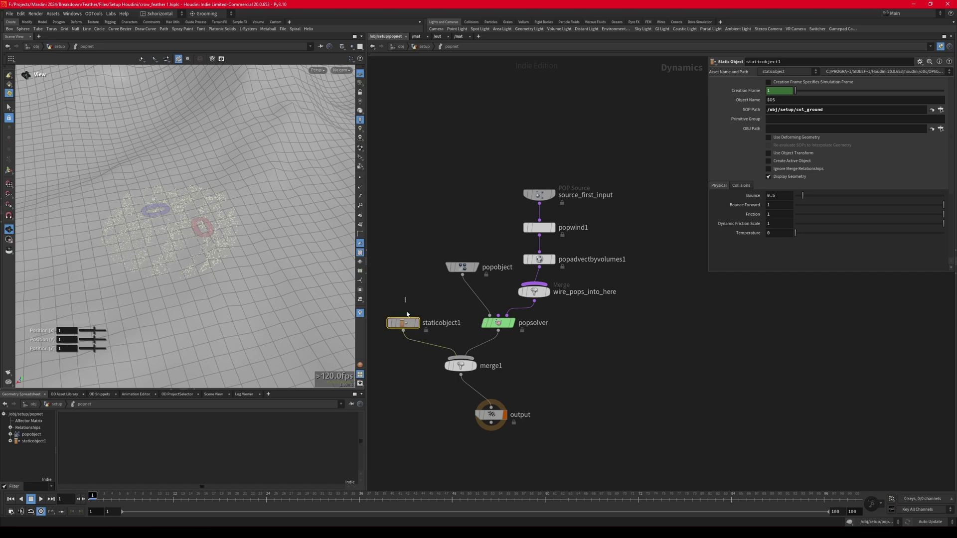
Return to the setup network and display the pop_sim file cache with its settings.
key(u)
scroll(438, 225, down, 3)
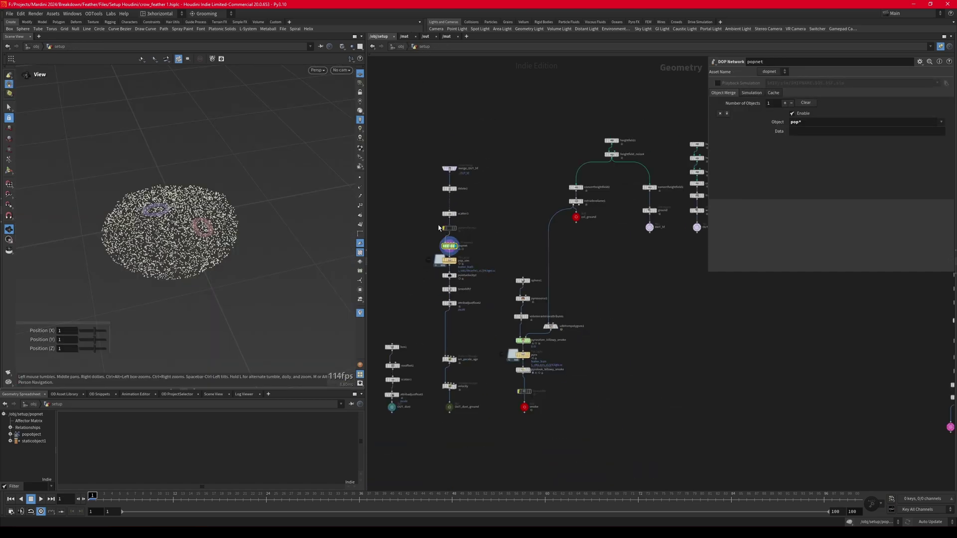
scroll(438, 225, up, 5)
click(461, 268)
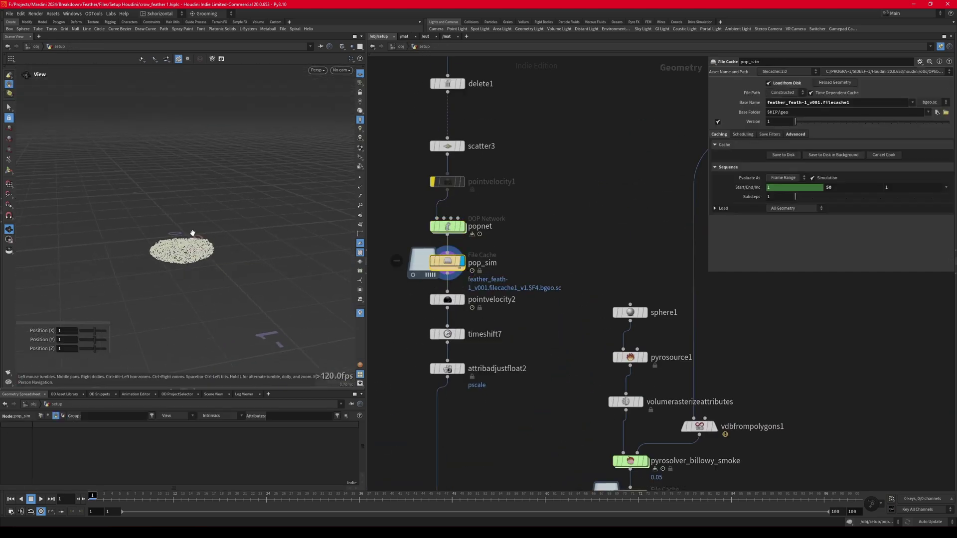
Play back the cached pop_sim dust simulation and stop at frame 12.
key(Up)
key(Down)
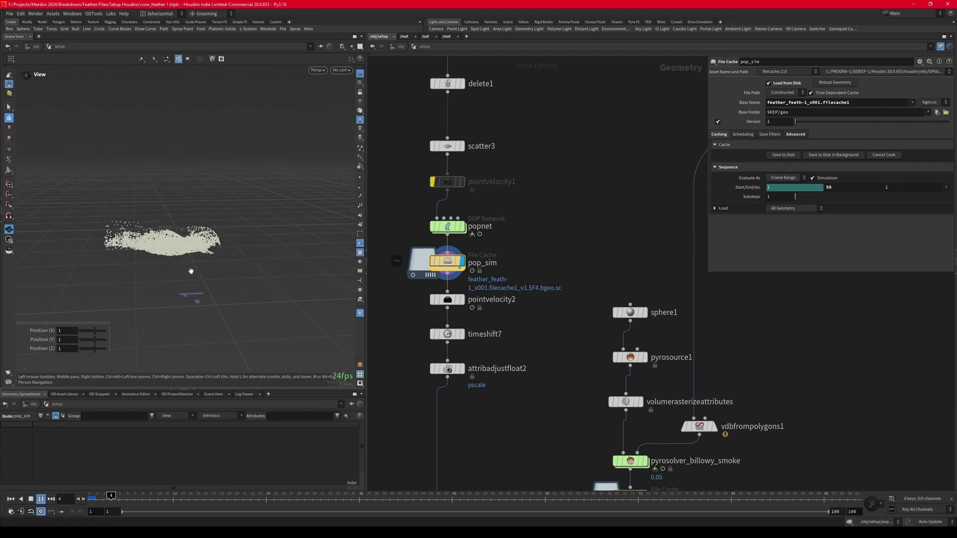
key(Up)
Overlay the OUT_hf ground as a template so the dust particles are seen against the terrain.
scroll(426, 345, down, 3)
scroll(426, 345, down, 2)
scroll(589, 294, up, 5)
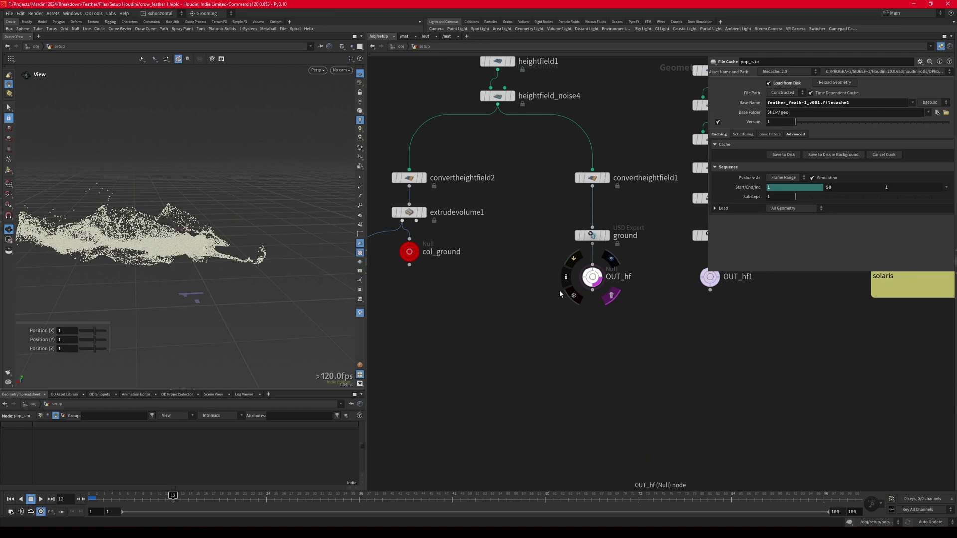
scroll(571, 291, down, 5)
scroll(484, 357, up, 5)
scroll(548, 319, down, 5)
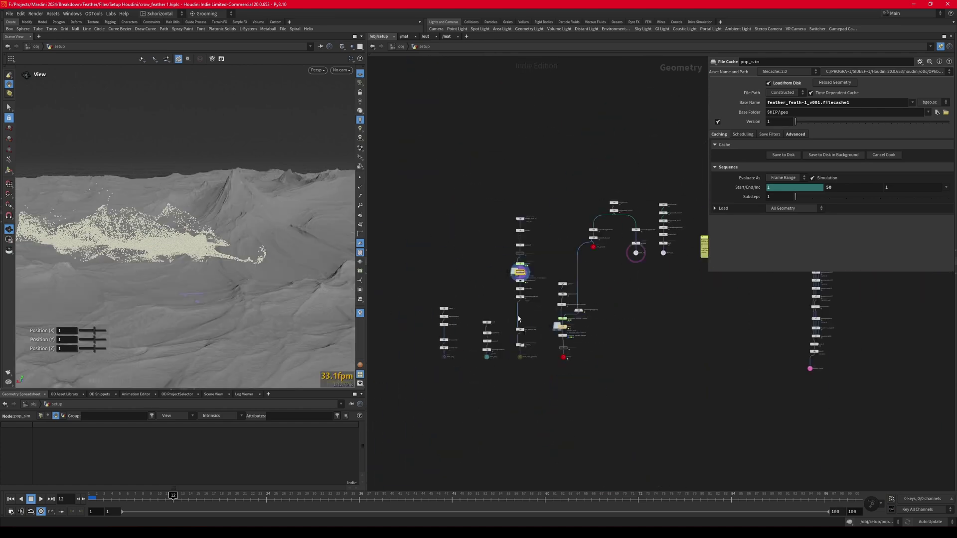
Display pointvelocity2, check the point attributes stored in pop_sim, and delete the pointvelocity2 node.
scroll(520, 329, up, 6)
scroll(531, 145, up, 5)
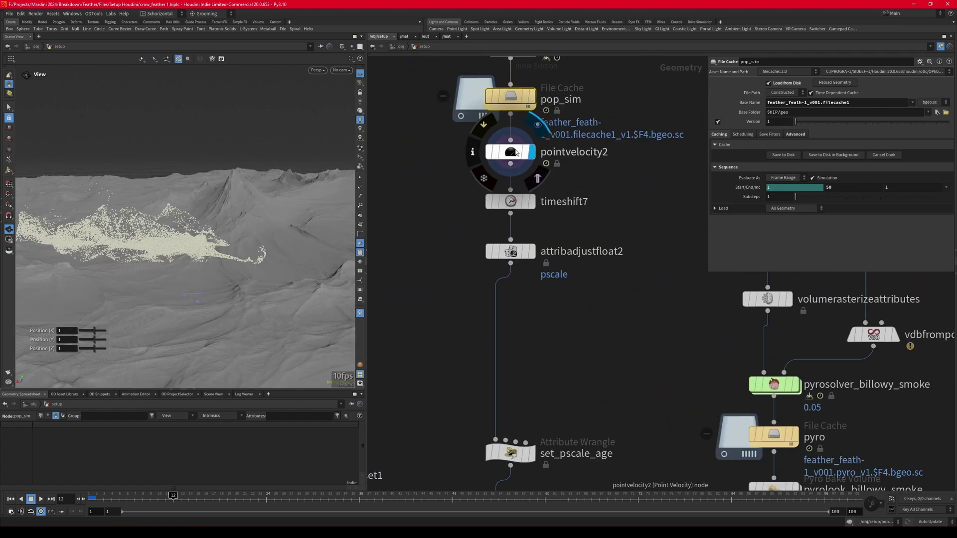
click(528, 149)
drag(447, 139, 565, 166)
middle_drag(451, 181, 417, 233)
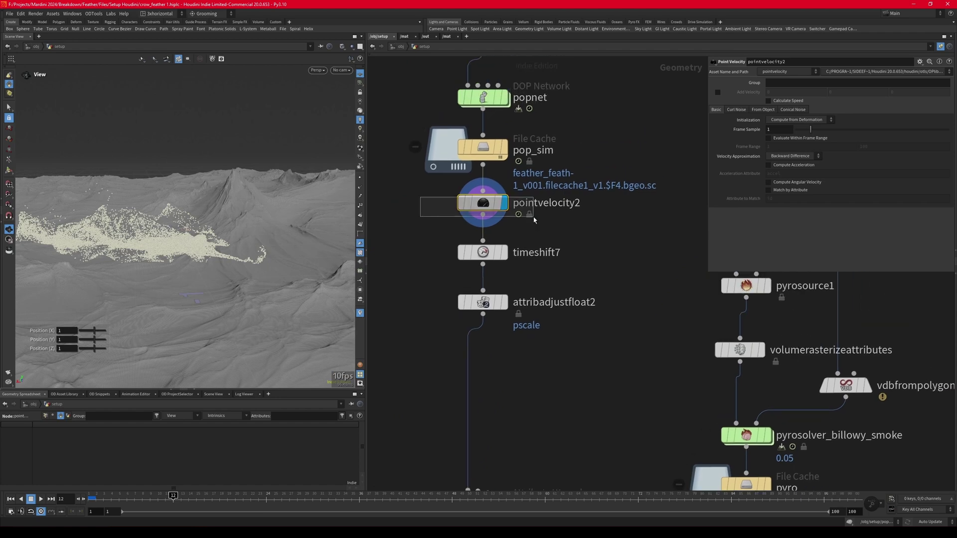
middle_click(483, 149)
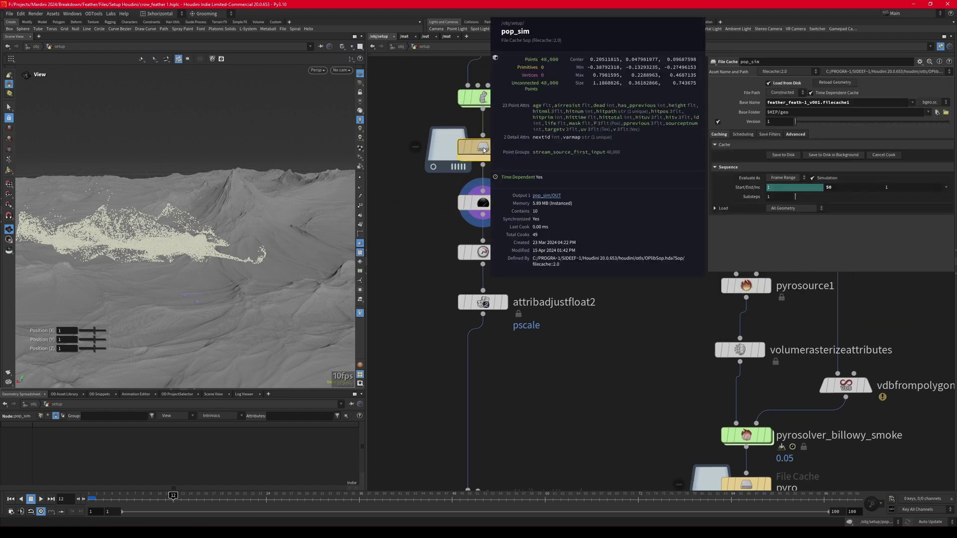
click(482, 203)
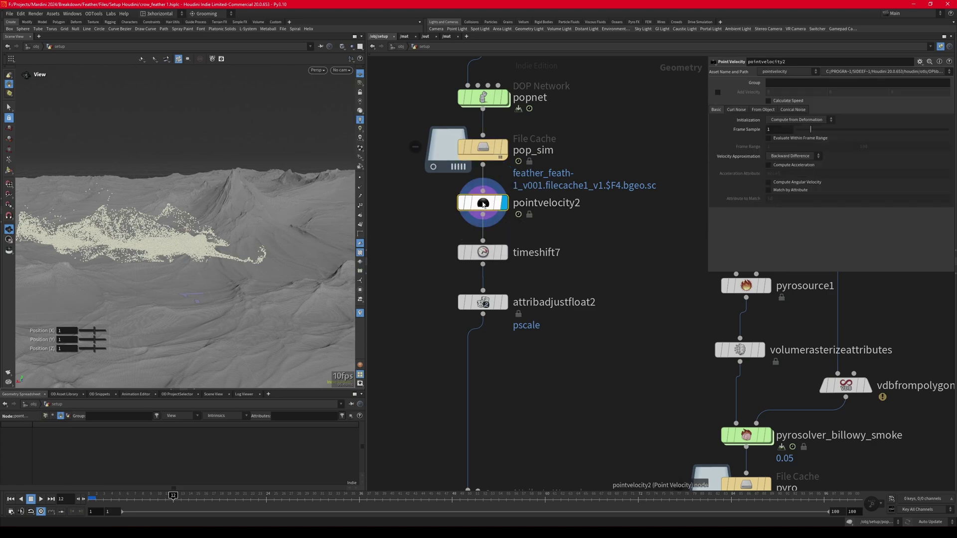
key(Delete)
Display timeshift7 through the lopimportcam1 camera at frame 1, followed by attribadjustfloat2 with its pscale settings.
click(504, 254)
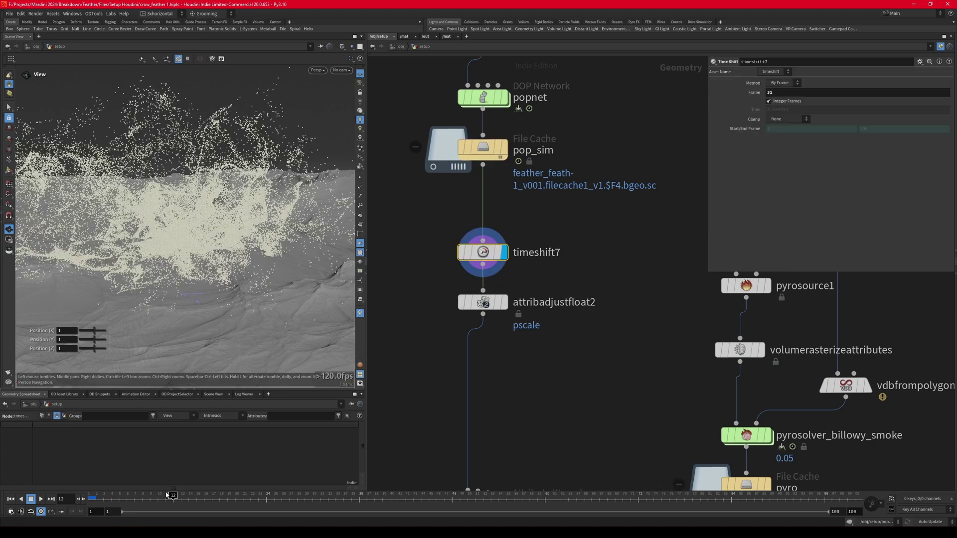
mouse_move(167, 247)
mouse_down()
mouse_move(145, 259)
mouse_move(159, 254)
mouse_up()
click(342, 70)
click(357, 113)
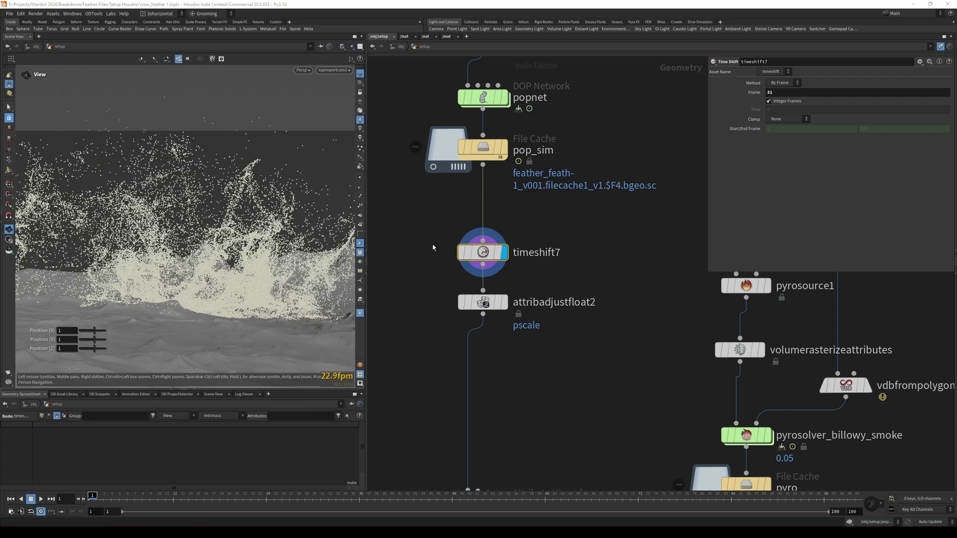
scroll(482, 209, down, 3)
click(482, 276)
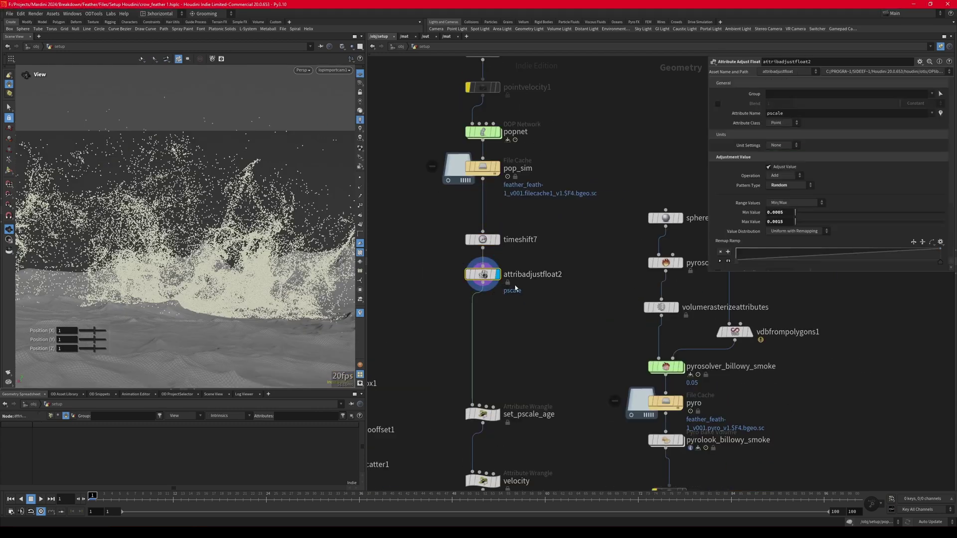
Display the set_pscale_age wrangle and examine the Scale ramp, age and Multiplier parts of its VEX expression.
scroll(473, 309, down, 5)
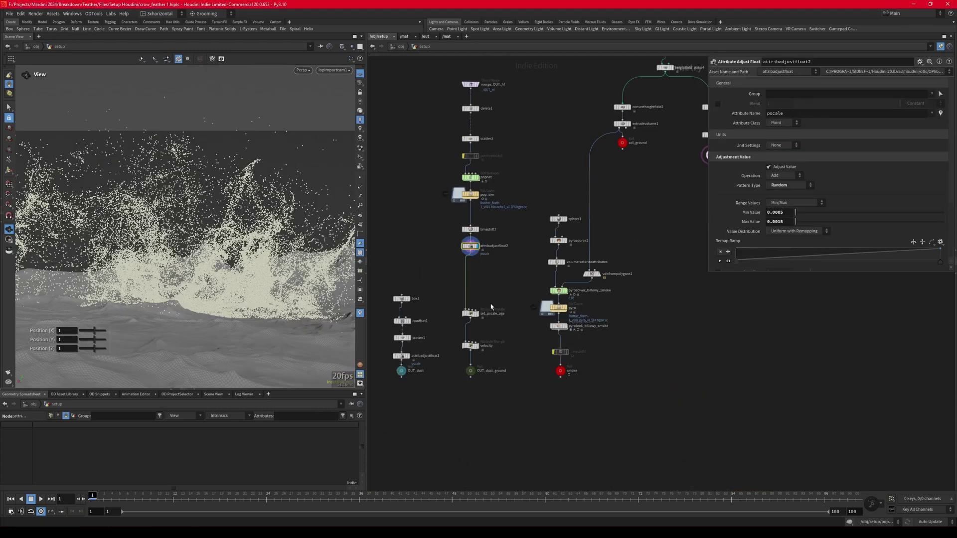
scroll(476, 311, up, 5)
click(476, 313)
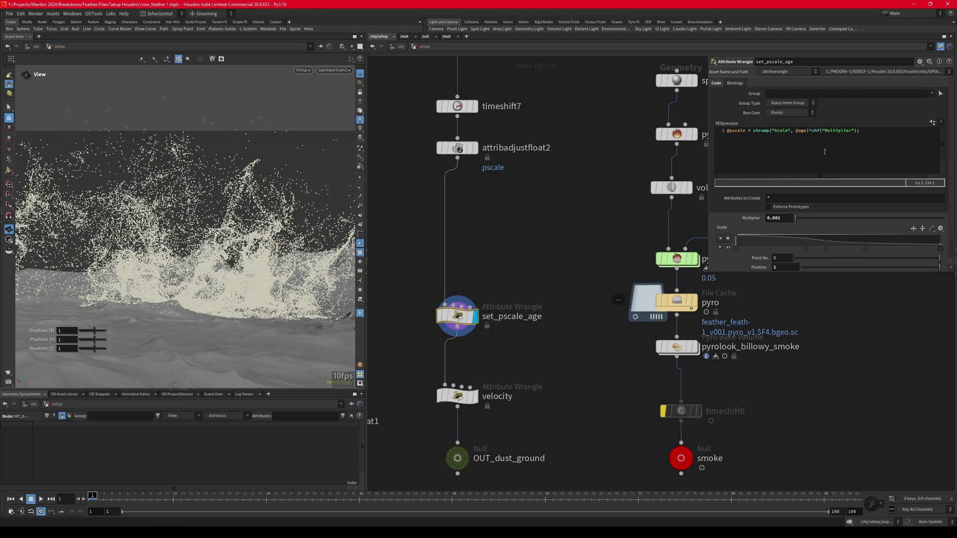
middle_drag(479, 192, 493, 313)
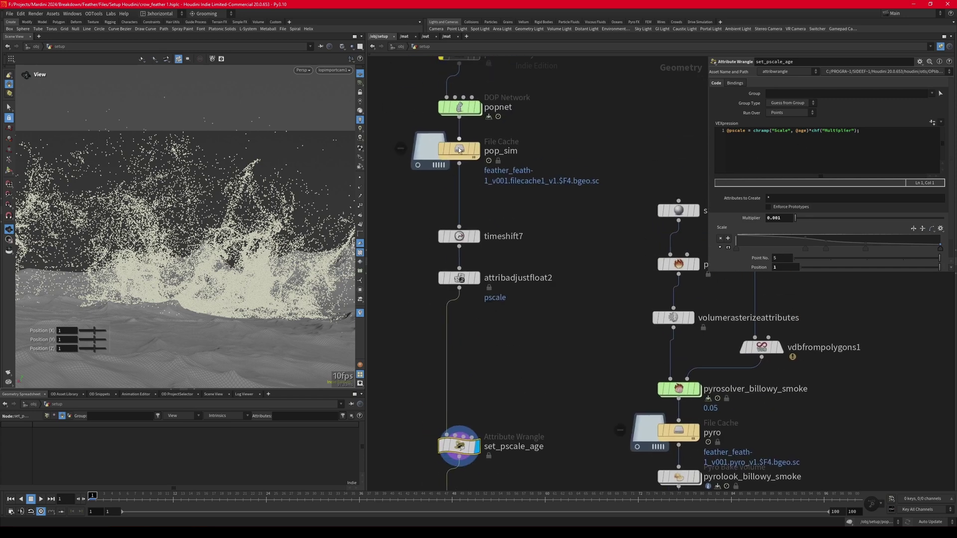
middle_drag(459, 150, 468, 30)
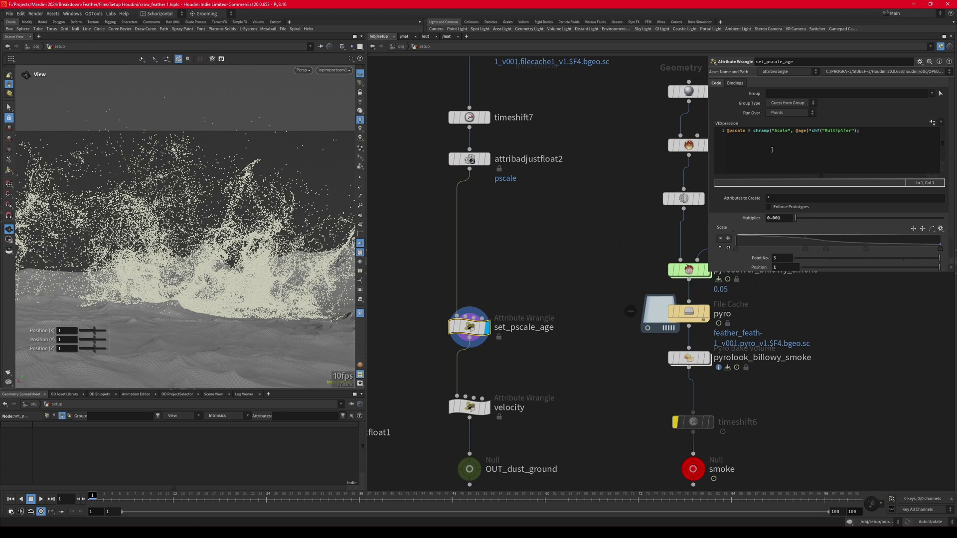
click(752, 131)
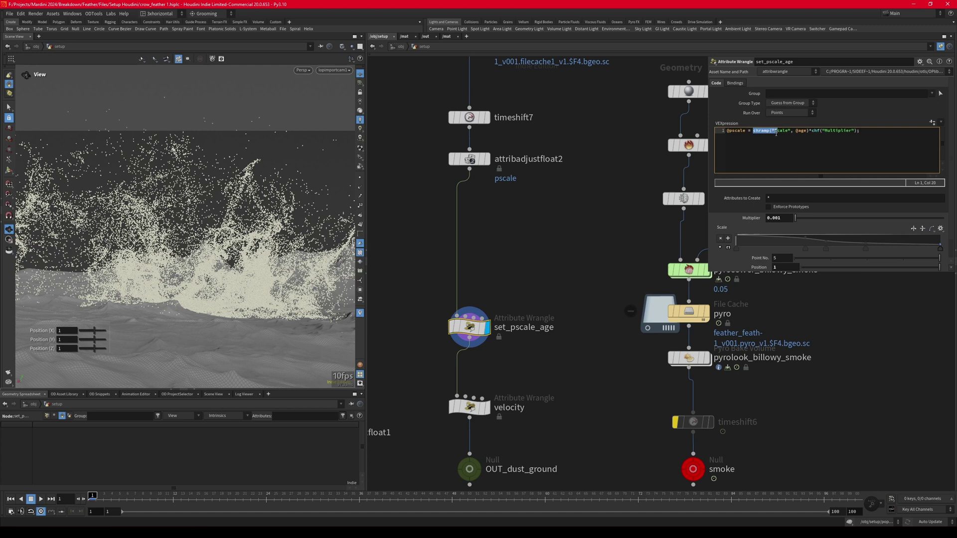
click(772, 131)
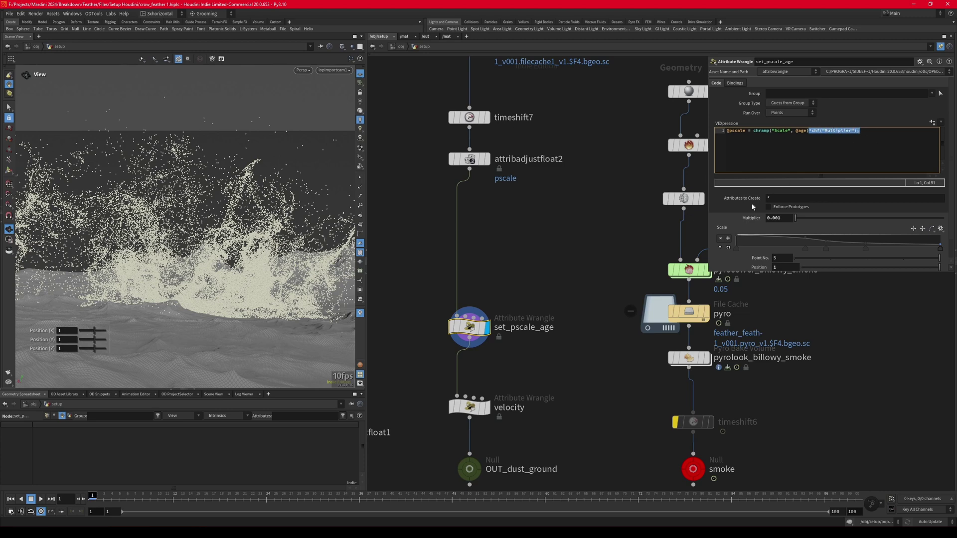
Switch the viewport points to pscale-sized display and raise the last point of set_pscale_age's Scale ramp slightly.
scroll(646, 215, down, 3)
scroll(650, 224, up, 2)
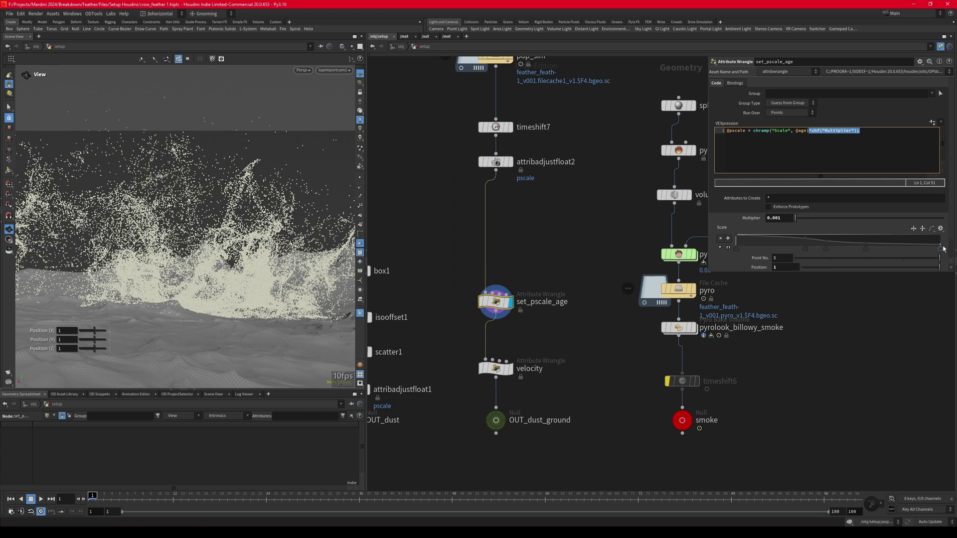
click(360, 148)
click(391, 342)
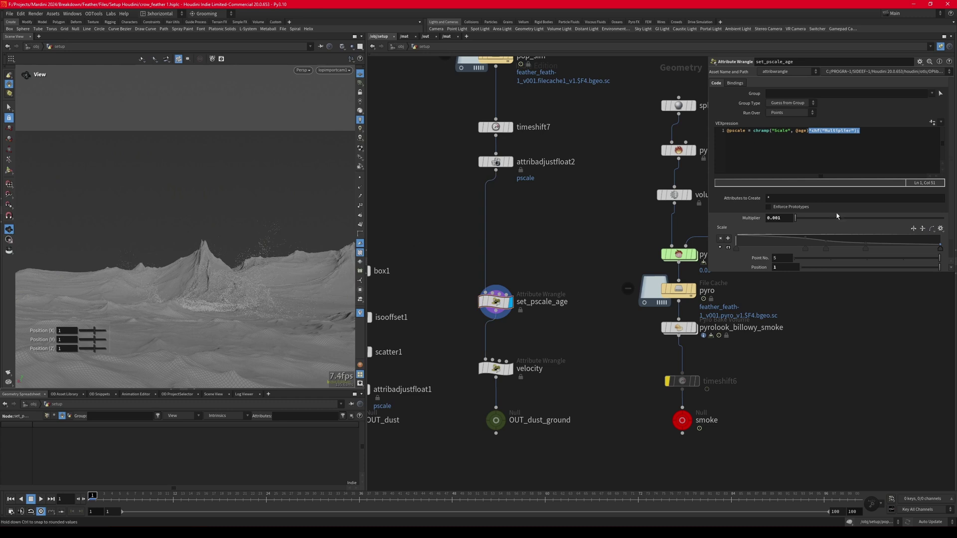
drag(941, 249, 946, 243)
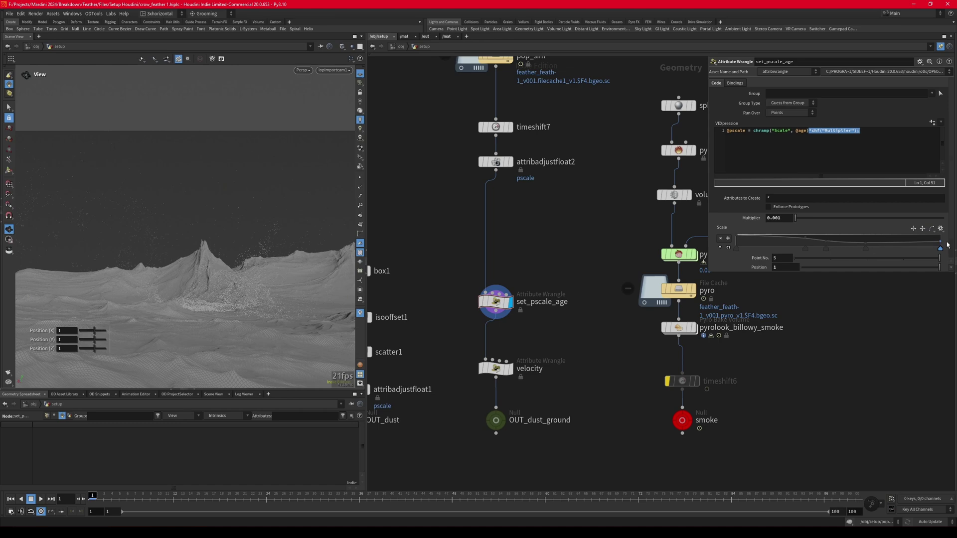
Display the velocity wrangle above OUT_dust_ground and show its VEX expression.
scroll(577, 292, down, 5)
scroll(546, 331, up, 6)
click(579, 280)
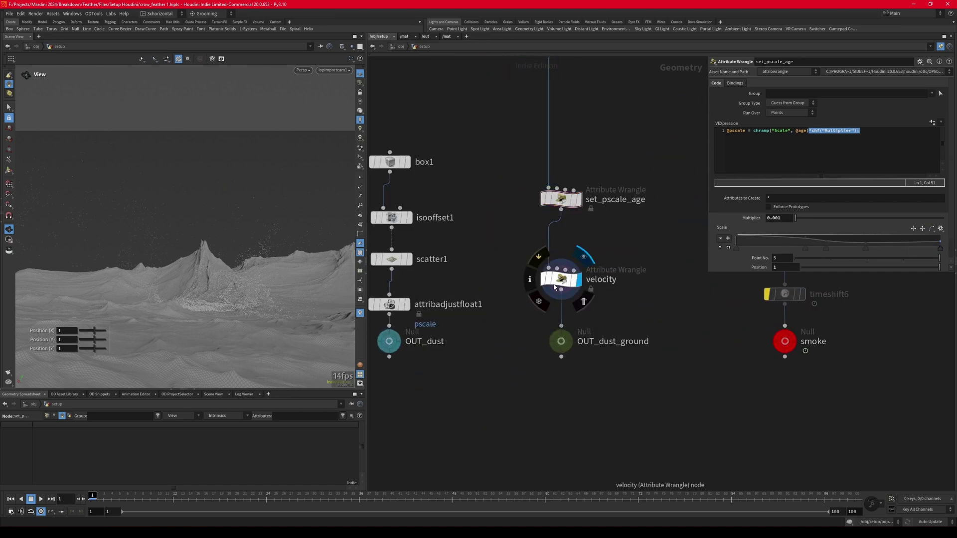
click(562, 280)
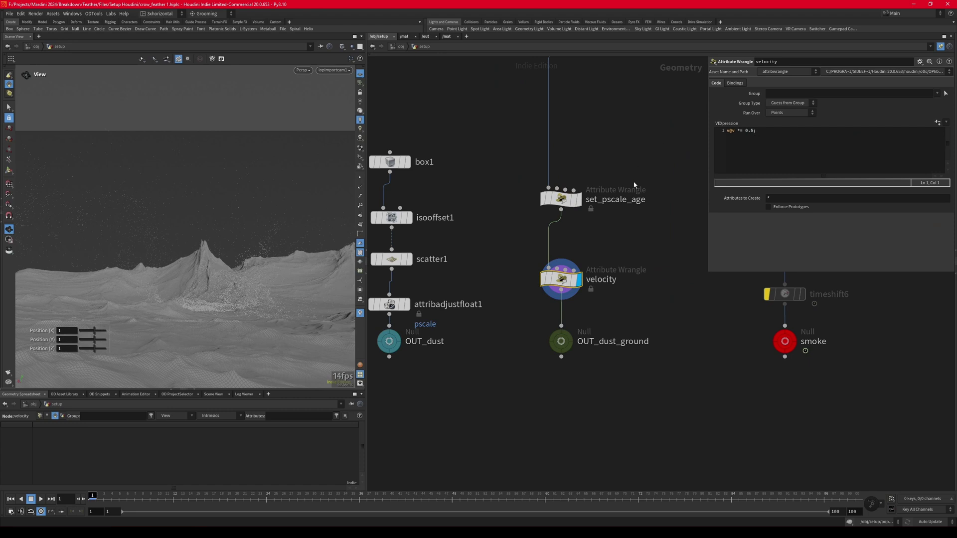
Display box1, isooffset1 and scatter1 in turn to review how the airborne dust points are generated.
scroll(641, 234, down, 3)
scroll(516, 212, up, 2)
click(507, 189)
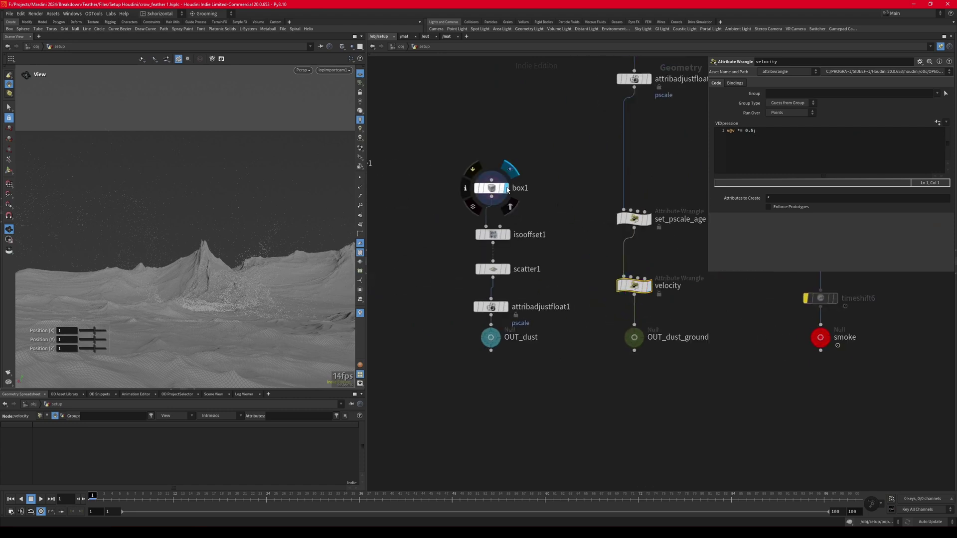
click(491, 188)
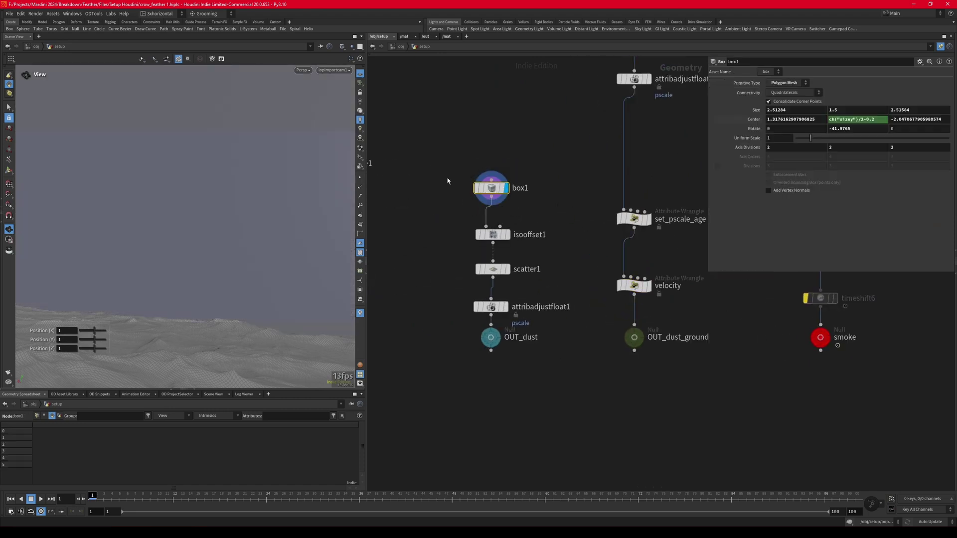
drag(447, 181, 551, 215)
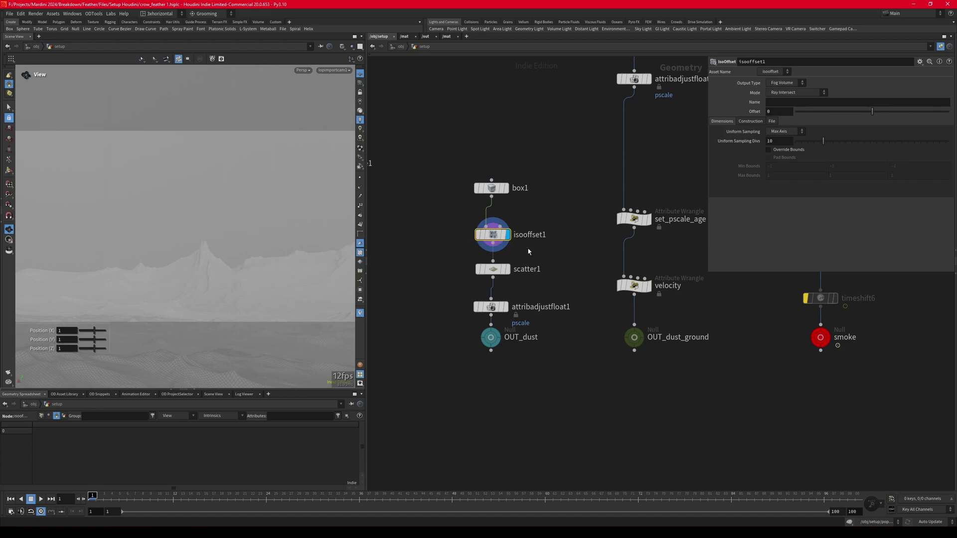
click(489, 269)
scroll(218, 228, down, 3)
scroll(217, 229, down, 5)
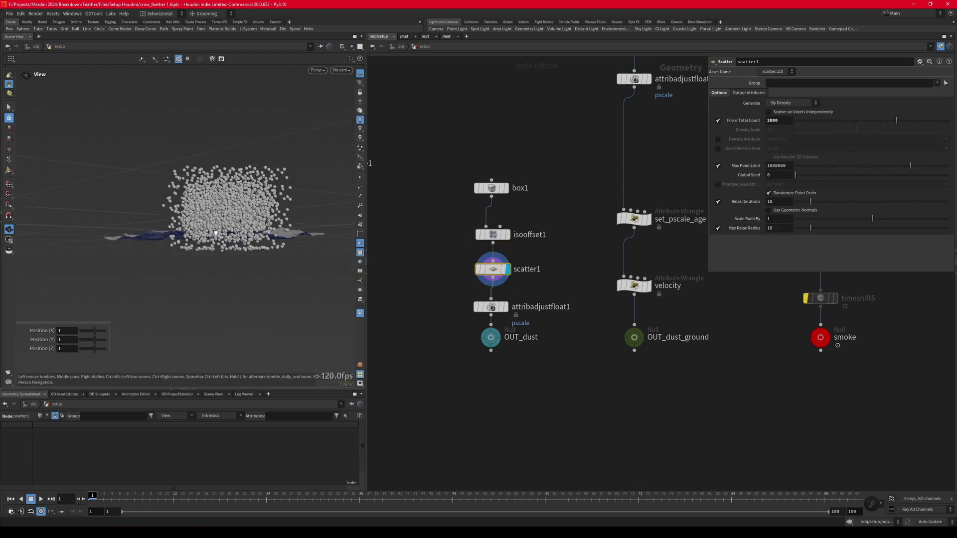
Display attribadjustfloat1 with its pscale range and view the floating dust through the lopimportcam1 camera.
click(494, 308)
scroll(250, 198, up, 5)
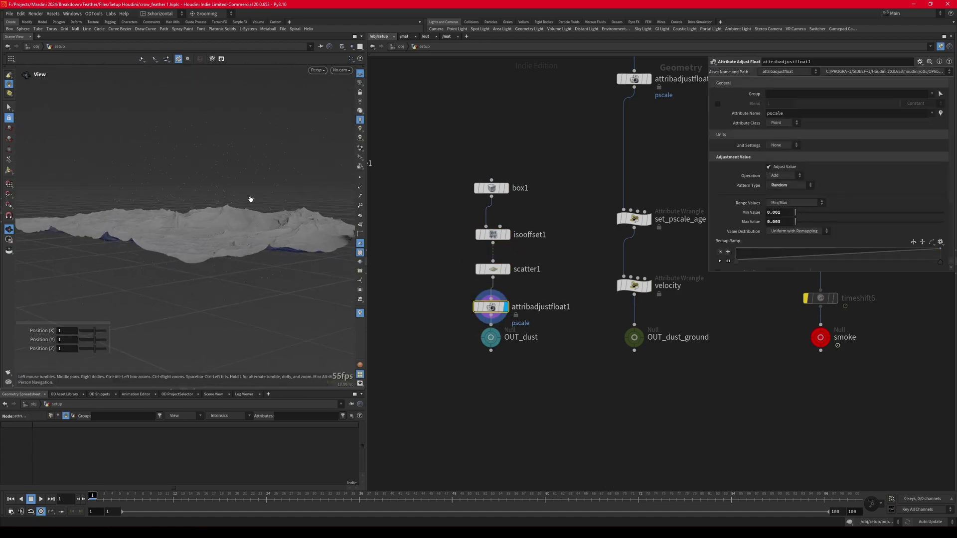
click(341, 71)
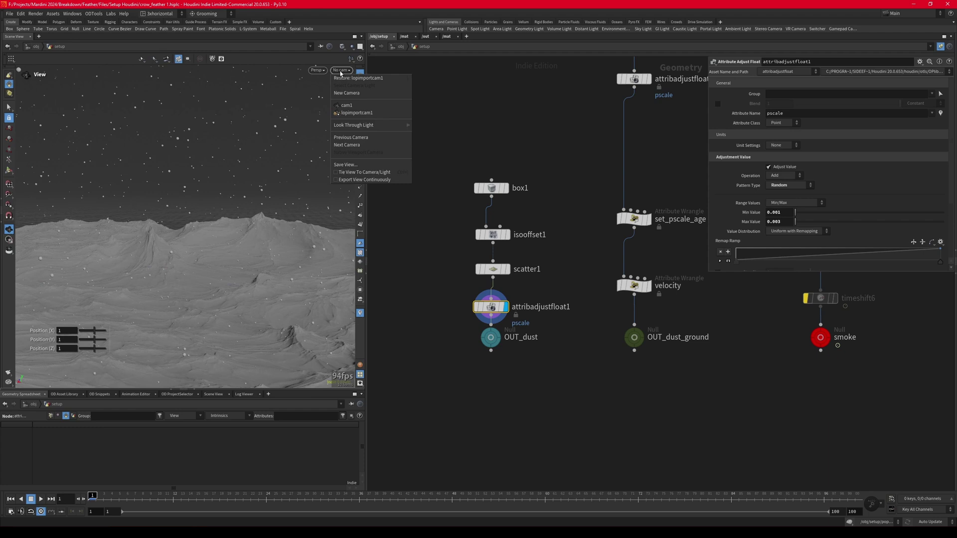
click(357, 113)
Display tube1, polyextrude1, polybevel1 and transform2 in turn to examine how the ring is modelled.
scroll(506, 249, down, 4)
scroll(506, 249, up, 3)
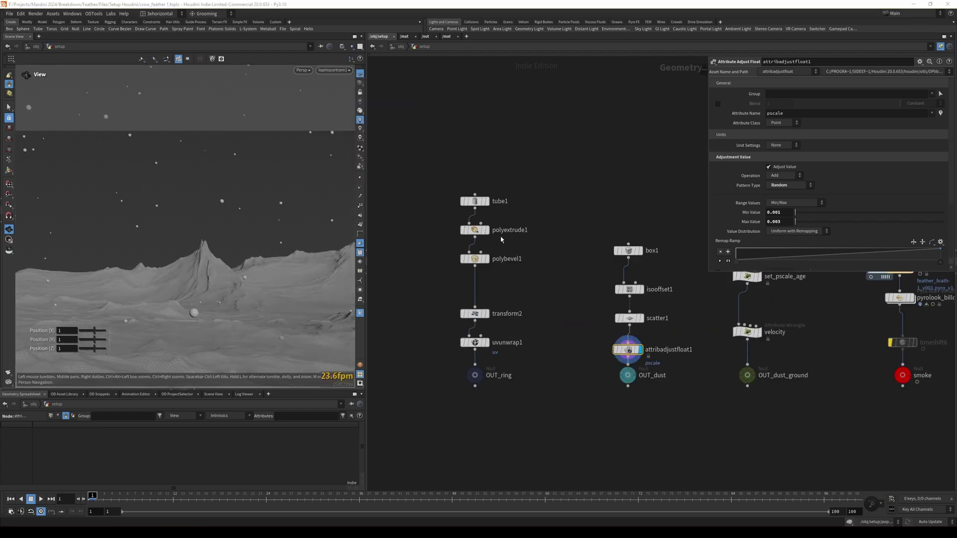
click(486, 202)
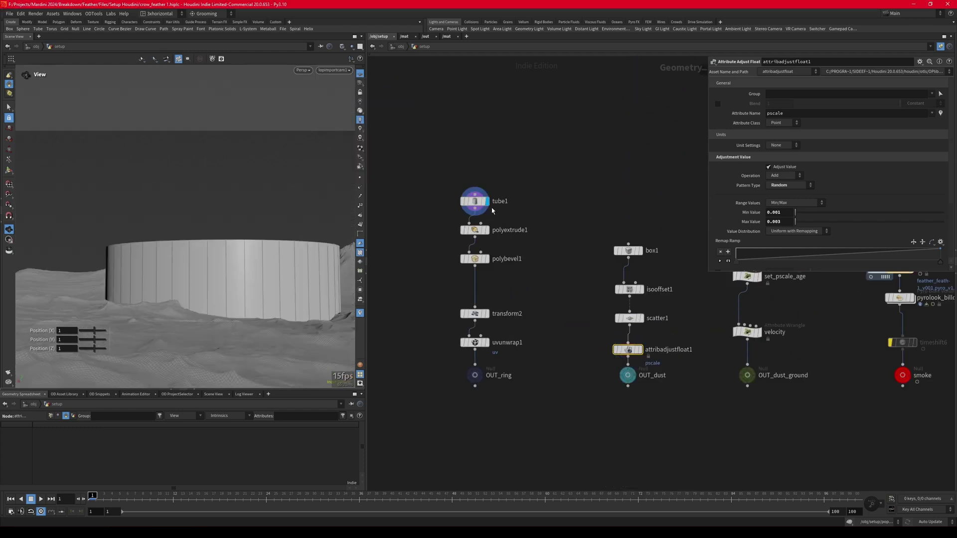
click(474, 237)
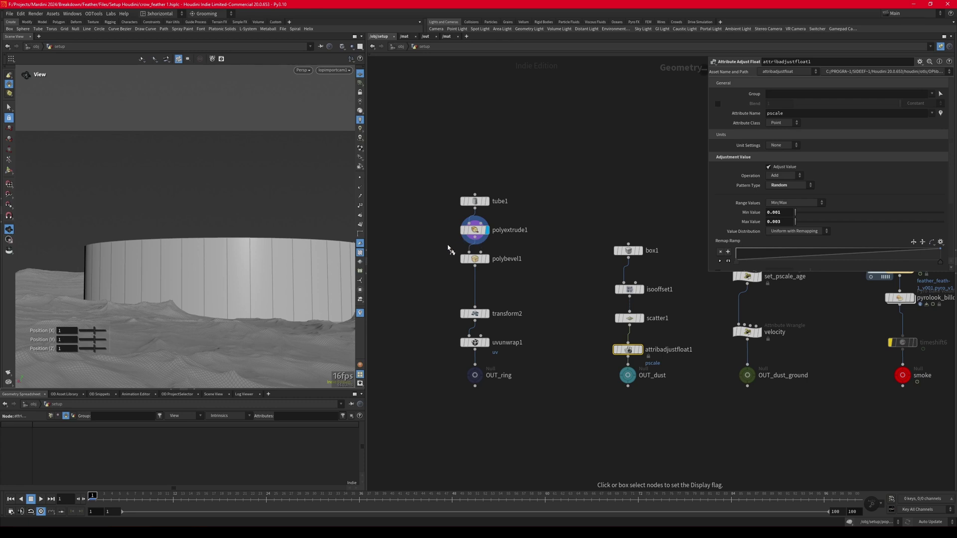
drag(219, 309, 196, 159)
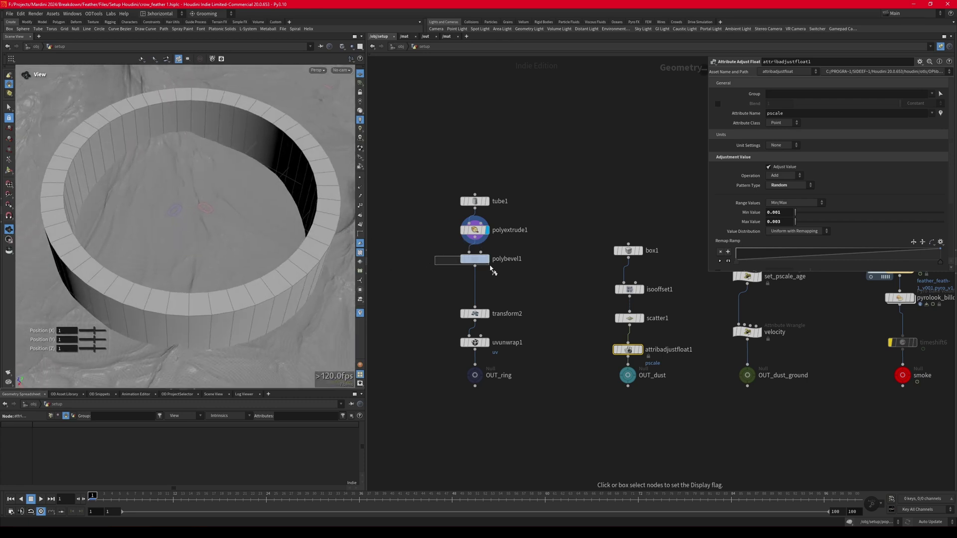
click(487, 259)
drag(221, 246, 151, 203)
click(486, 314)
Overlay OUT_crow as a template and frame the ring to inspect how it sits in the crow's claw.
scroll(453, 258, down, 10)
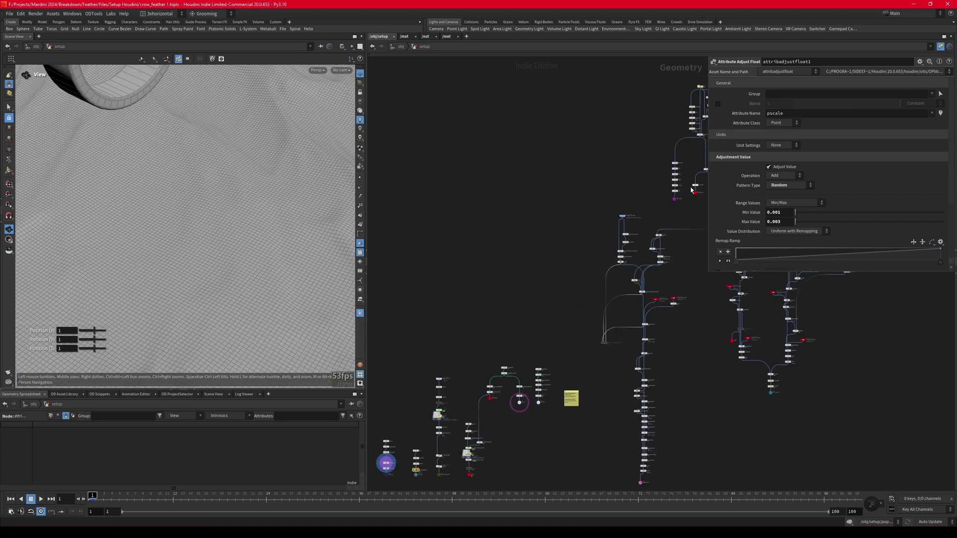
scroll(479, 254, up, 10)
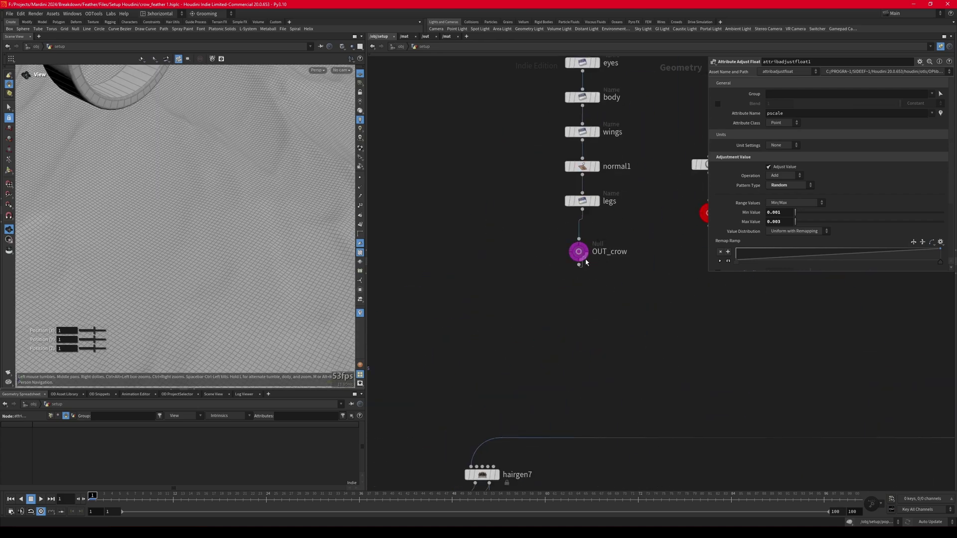
click(578, 265)
key(Escape)
click(593, 270)
key(space+g)
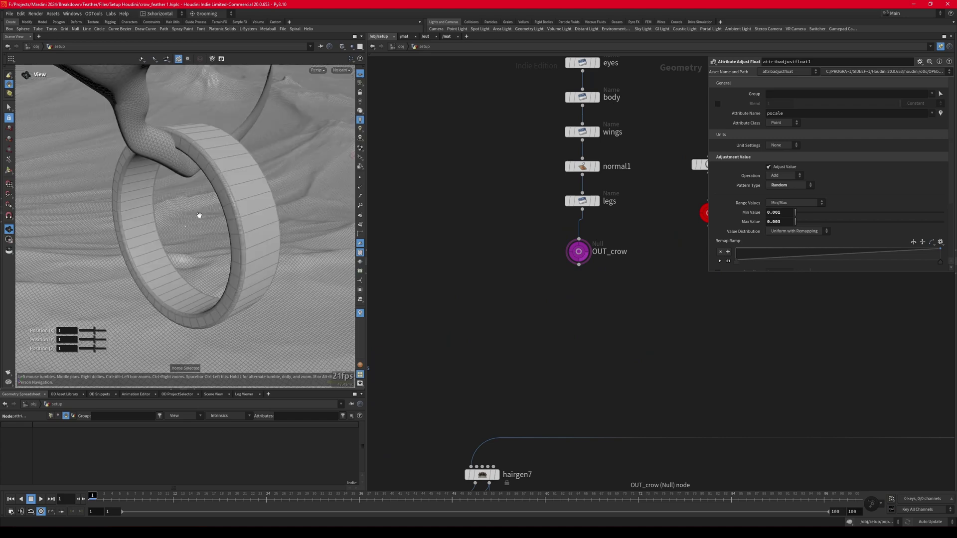
mouse_move(146, 209)
mouse_down()
mouse_move(199, 214)
mouse_move(132, 158)
mouse_move(151, 197)
mouse_move(142, 194)
mouse_move(149, 160)
mouse_move(202, 154)
mouse_move(152, 216)
mouse_up()
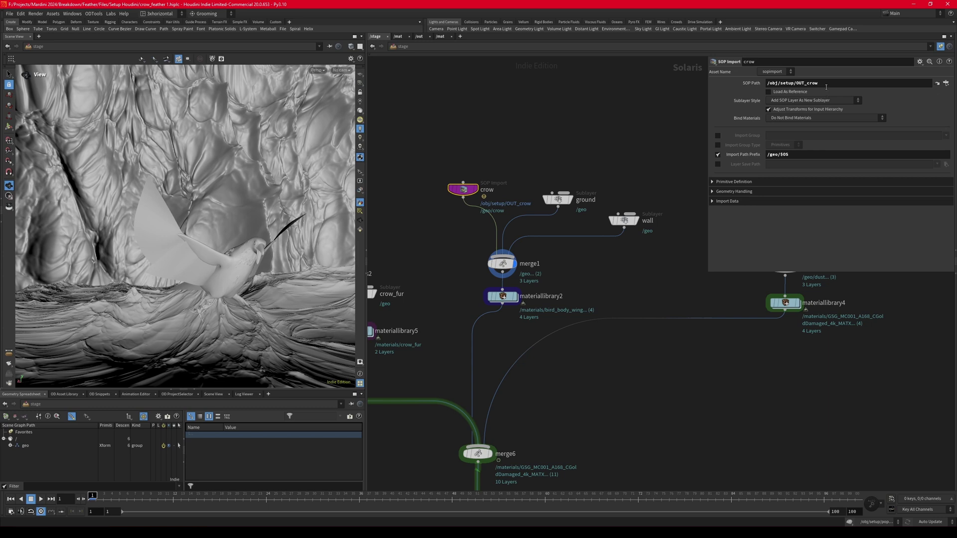
Select the ground and wall sublayers and merge1 in turn to review how their USD files join the crow.
middle_drag(548, 202, 508, 167)
click(509, 166)
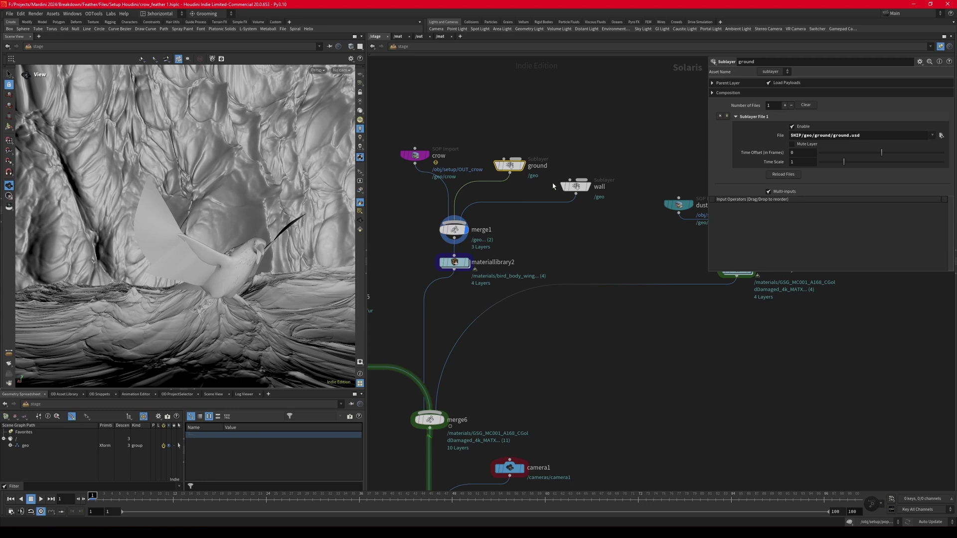
click(580, 199)
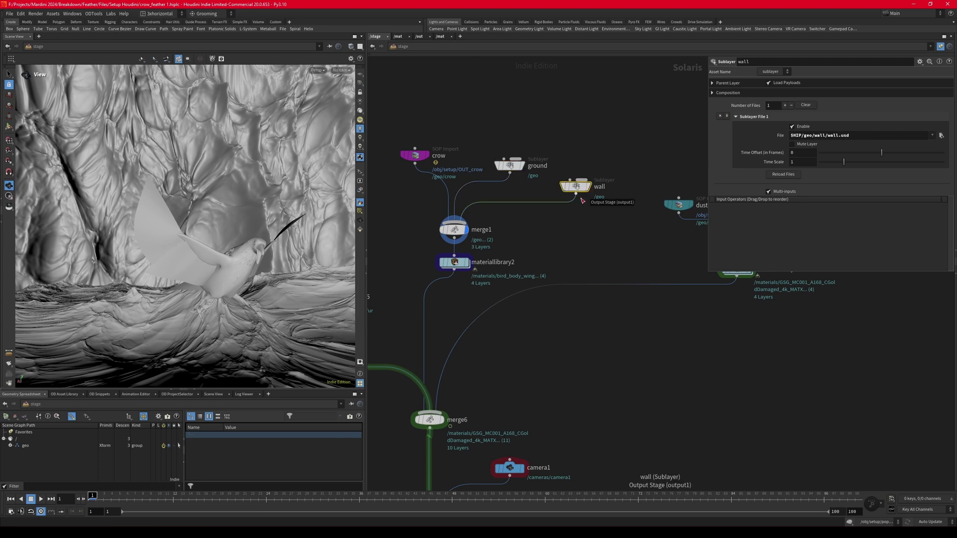
middle_drag(582, 200, 595, 176)
click(467, 204)
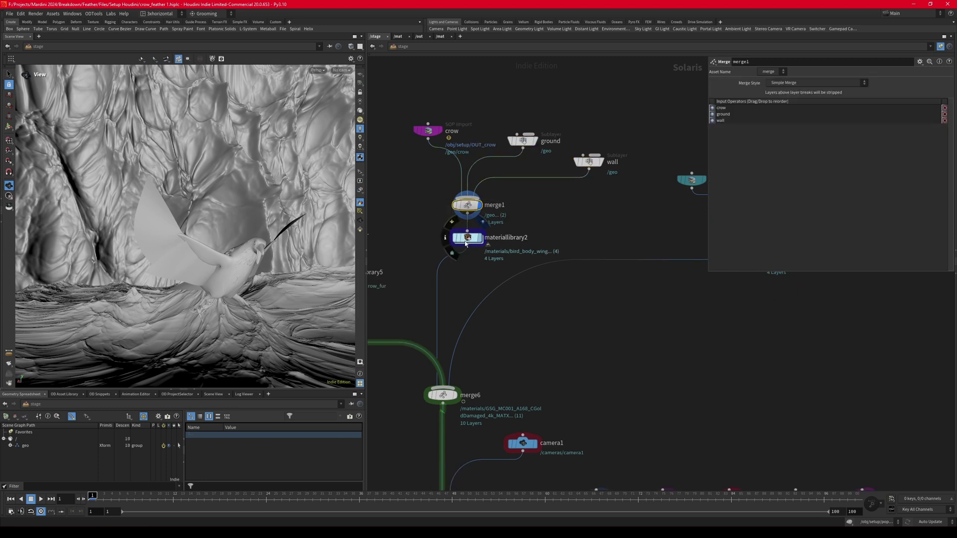
Display materiallibrary2 and open it to review the ground_wall, eye, bird_body_wing and bird_leg materials on the crow.
click(467, 240)
double_click(467, 240)
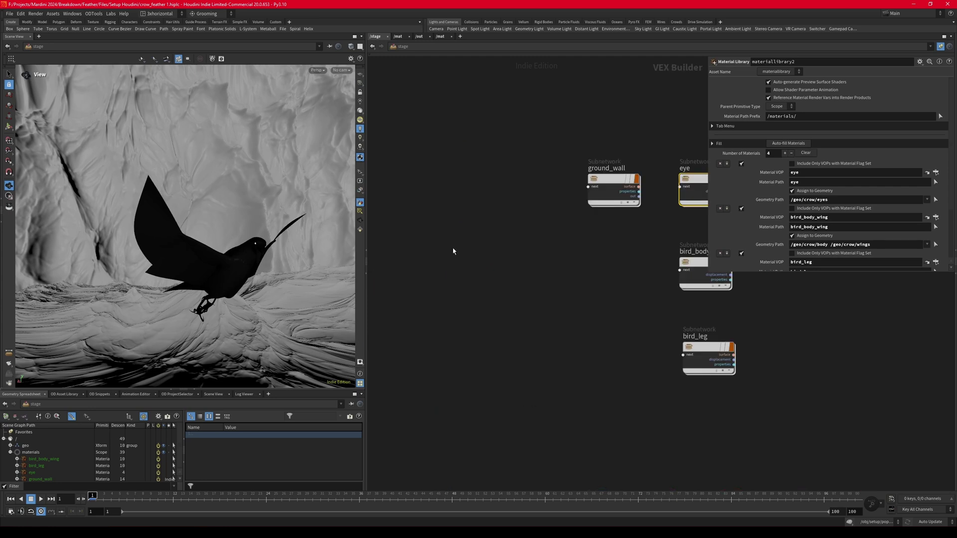
scroll(461, 226, down, 3)
scroll(630, 203, up, 3)
middle_drag(630, 203, 552, 192)
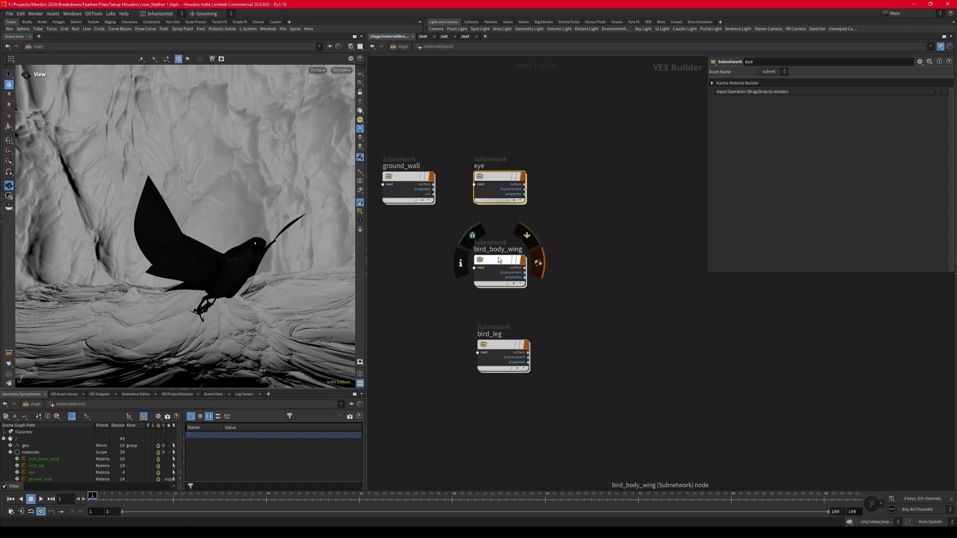
drag(175, 255, 199, 269)
scroll(559, 290, down, 2)
scroll(456, 226, up, 2)
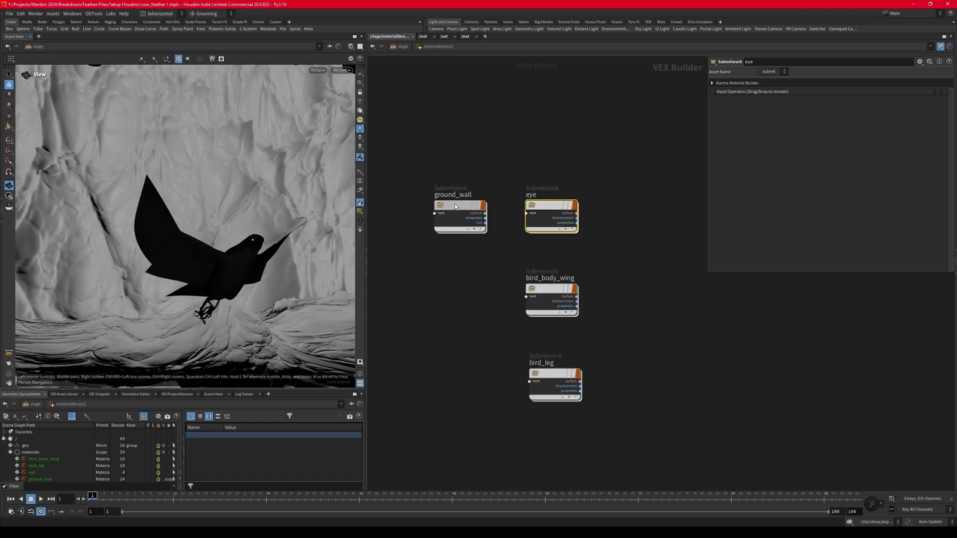
Open the ground_wall material and examine the two mtlxunifiednoise2d nodes feeding its shader.
double_click(454, 204)
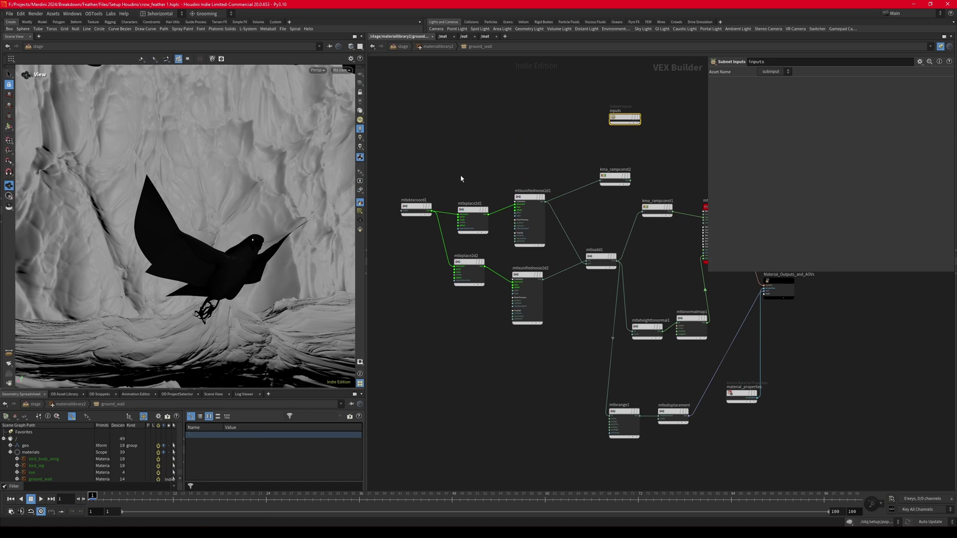
scroll(449, 180, down, 3)
scroll(508, 197, up, 4)
drag(455, 147, 448, 198)
drag(452, 259, 450, 311)
scroll(502, 269, down, 2)
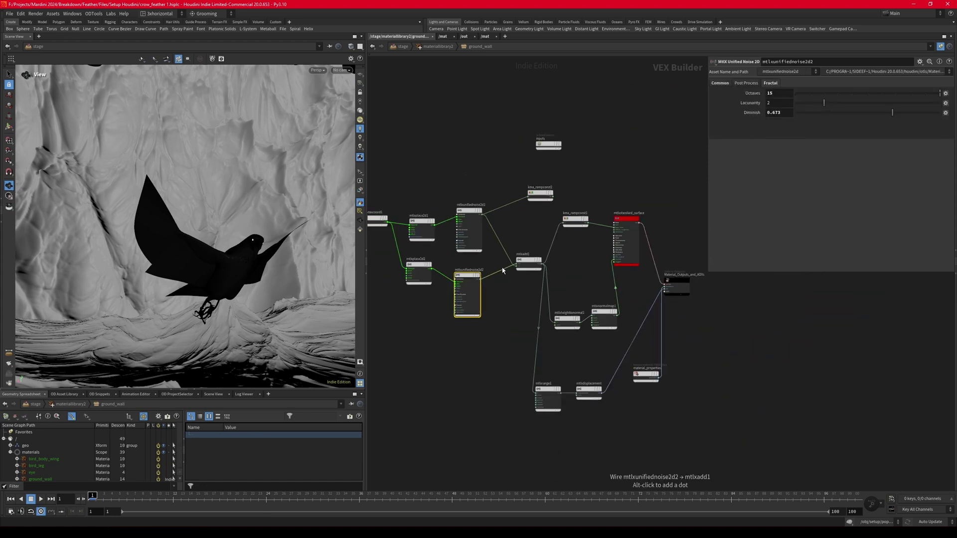
Examine the kma_rampconst1 color ramp and the mtlxadd1 node that combines the noises.
scroll(502, 271, up, 2)
middle_drag(539, 233, 477, 230)
drag(496, 211, 531, 220)
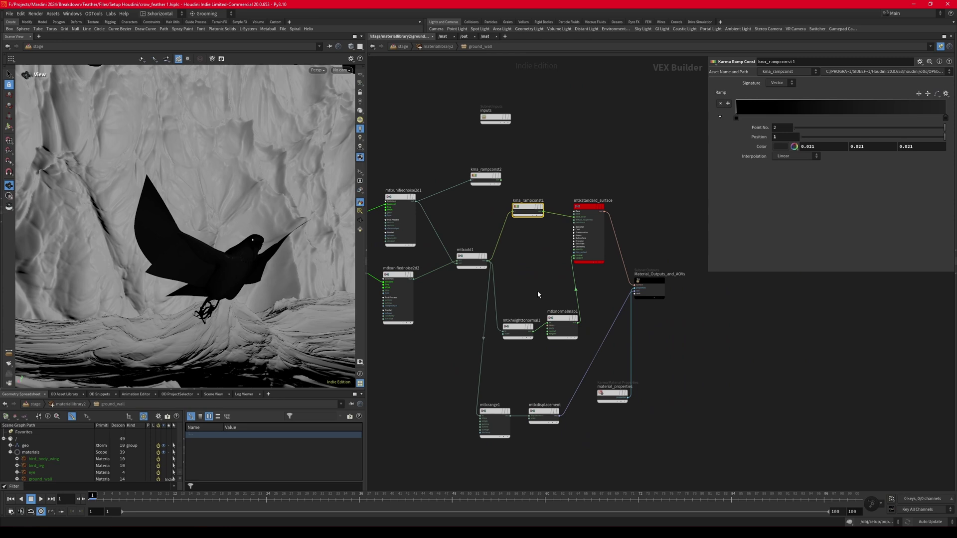
drag(538, 294, 529, 334)
scroll(530, 322, up, 6)
drag(434, 170, 437, 242)
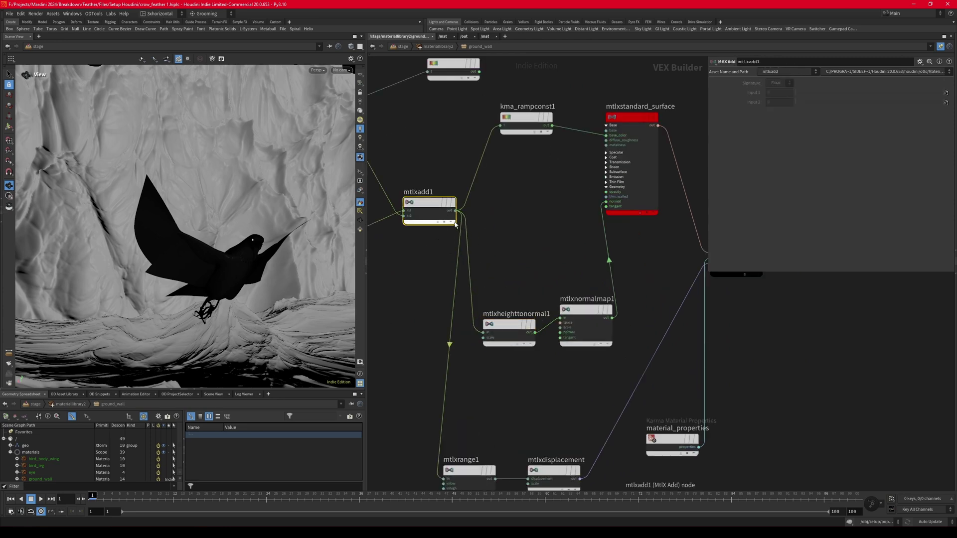
Inspect the height-to-normal, normal map, range and displacement nodes of ground_wall, and return to the stage network.
click(505, 334)
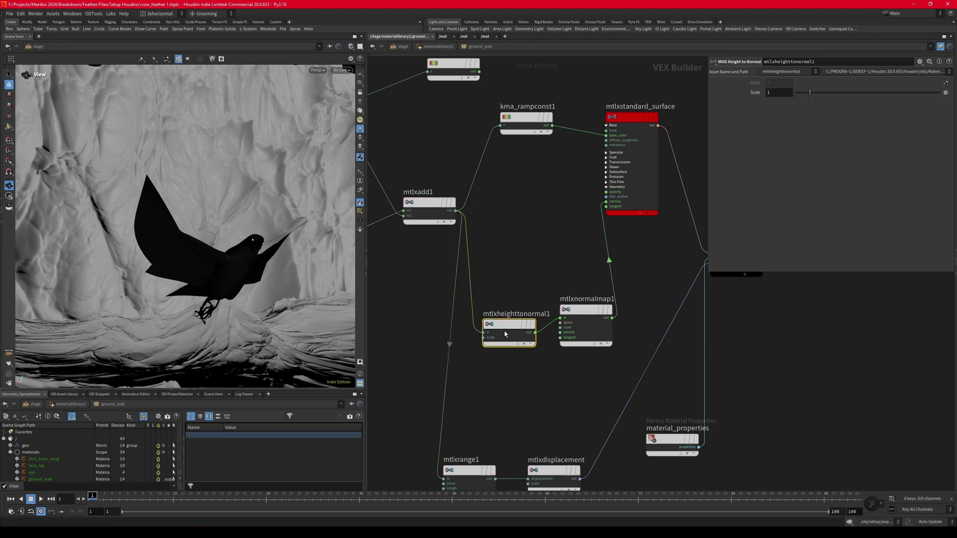
scroll(509, 284, down, 3)
click(548, 304)
scroll(493, 344, up, 2)
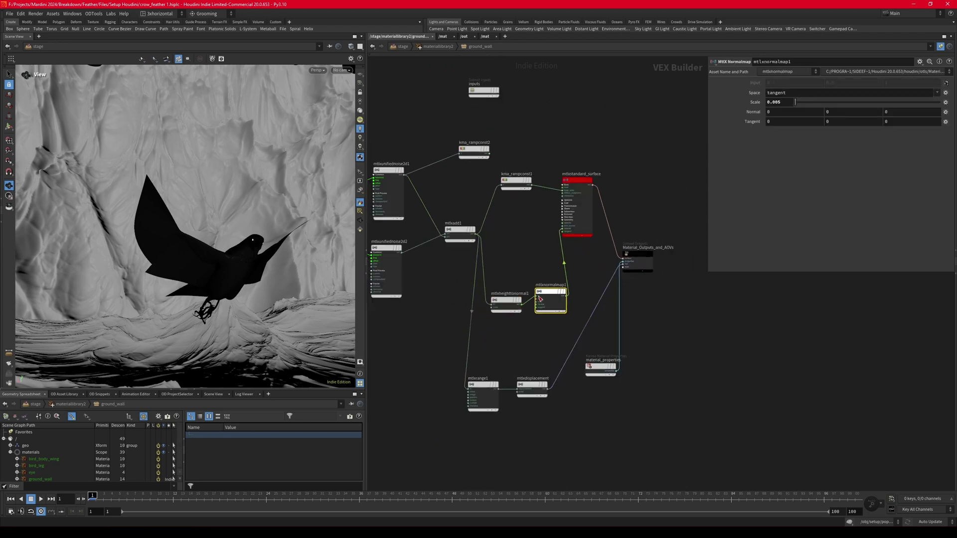
drag(484, 360, 542, 391)
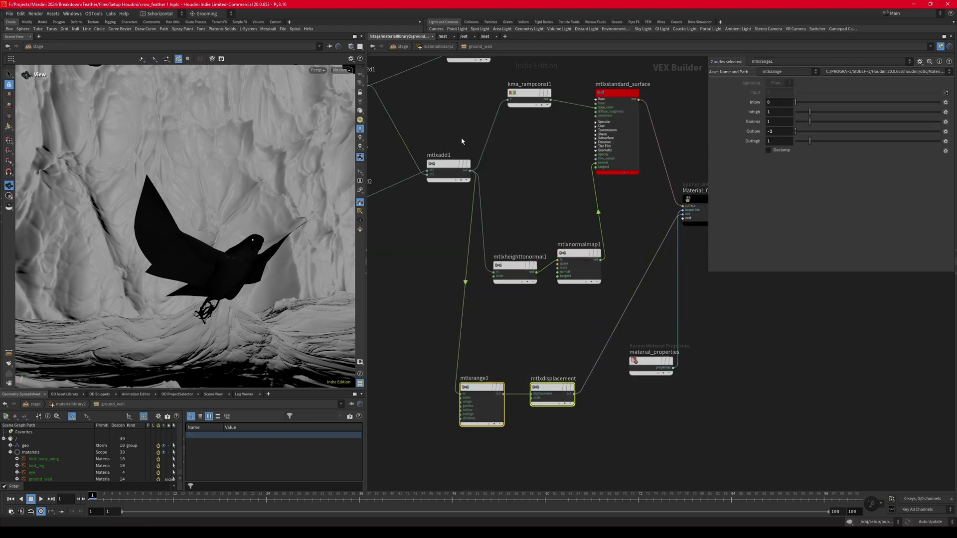
click(437, 47)
click(402, 47)
Review the dust, dust_ground and import_OUT_ring imports and their merge5 result in the viewport.
scroll(517, 241, down, 4)
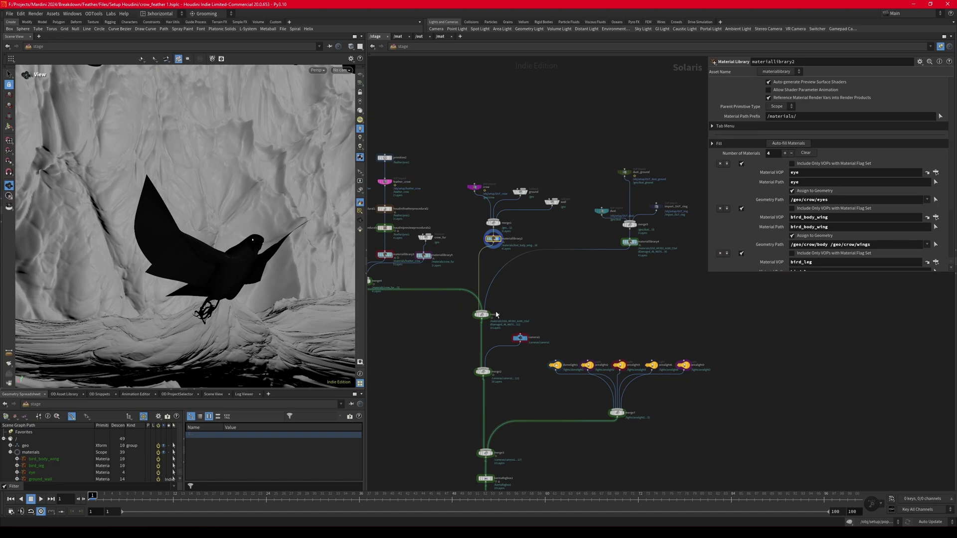
scroll(623, 219, up, 5)
click(427, 247)
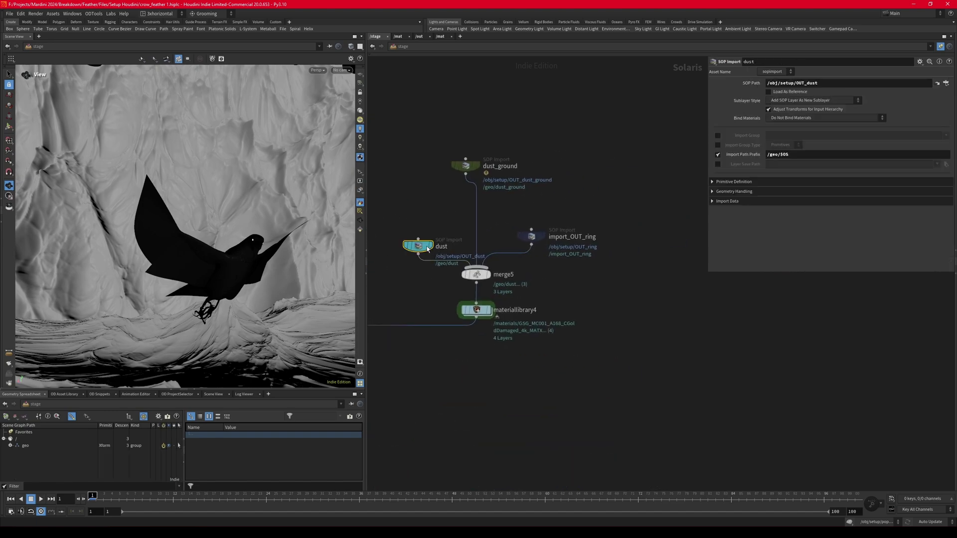
click(428, 246)
click(475, 274)
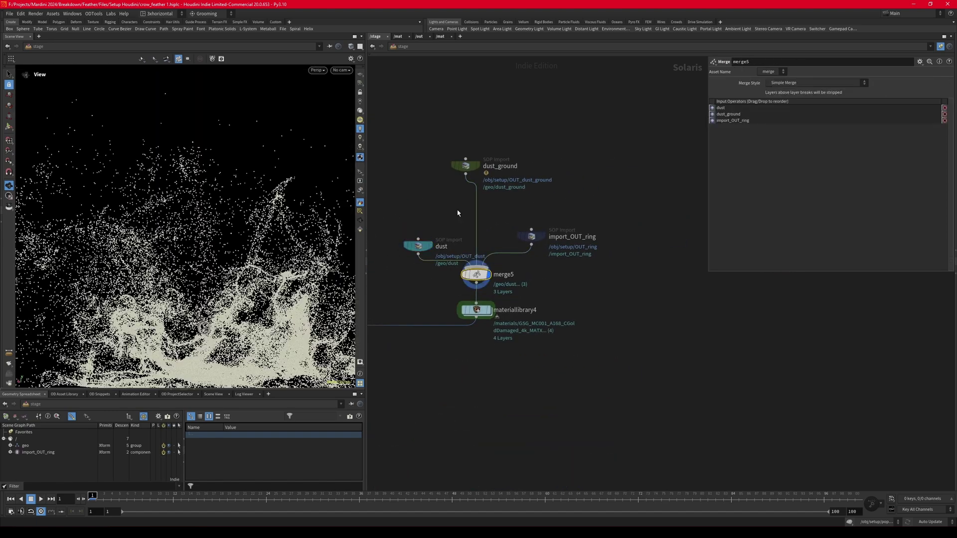
click(466, 166)
drag(241, 244, 170, 241)
scroll(169, 240, down, 4)
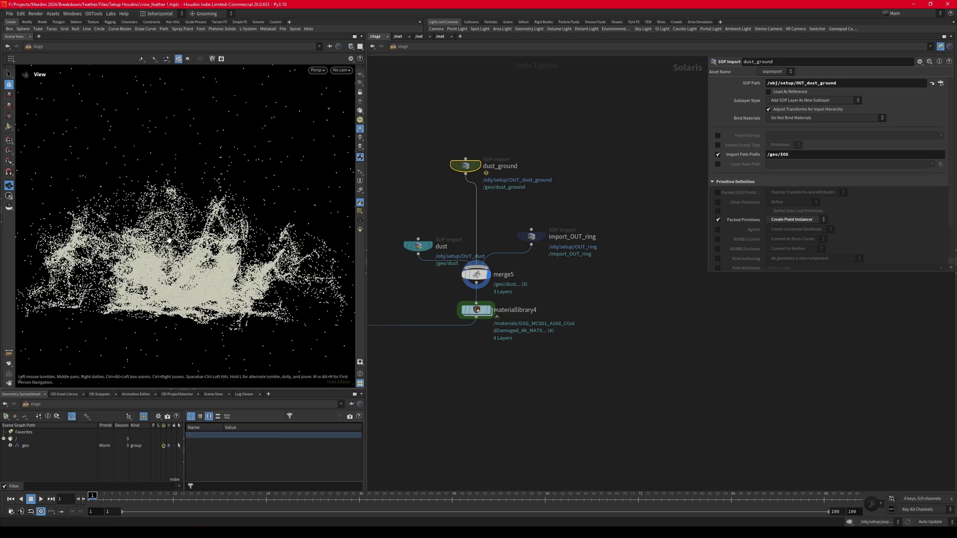
click(543, 238)
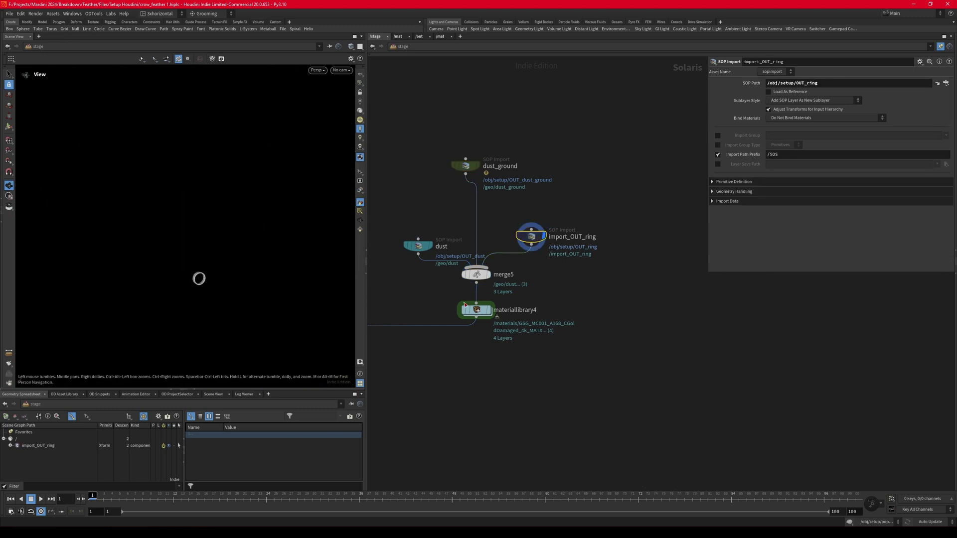
Display materiallibrary4 and open it to review the dust, dust_ground, ring and GSG_MC001_A168_CGoldDamaged_4k_MATX materials.
click(490, 310)
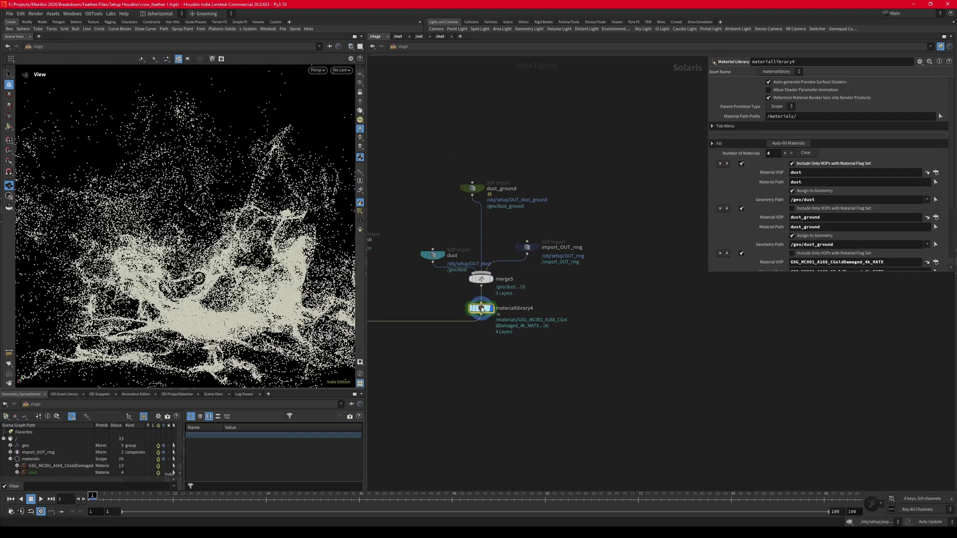
double_click(481, 309)
drag(424, 192, 592, 371)
click(554, 250)
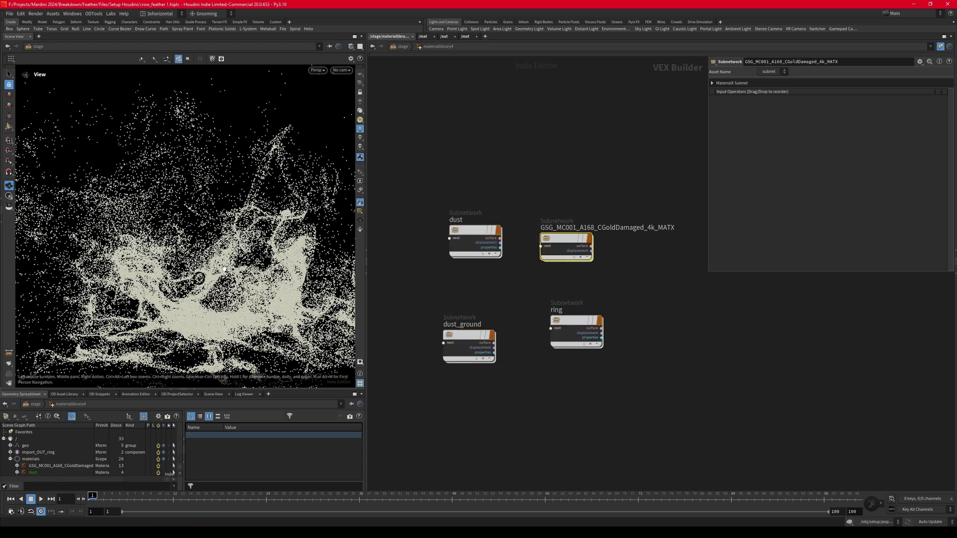
Zoom in on the ring, check the base color in the ring material's mtlxstandard_surface, and return to the stage network.
scroll(199, 277, up, 5)
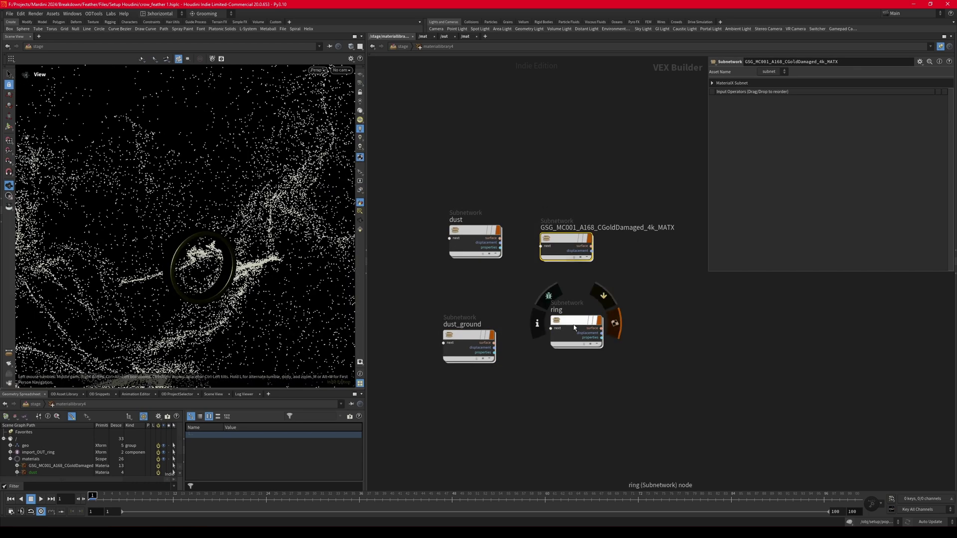
double_click(573, 331)
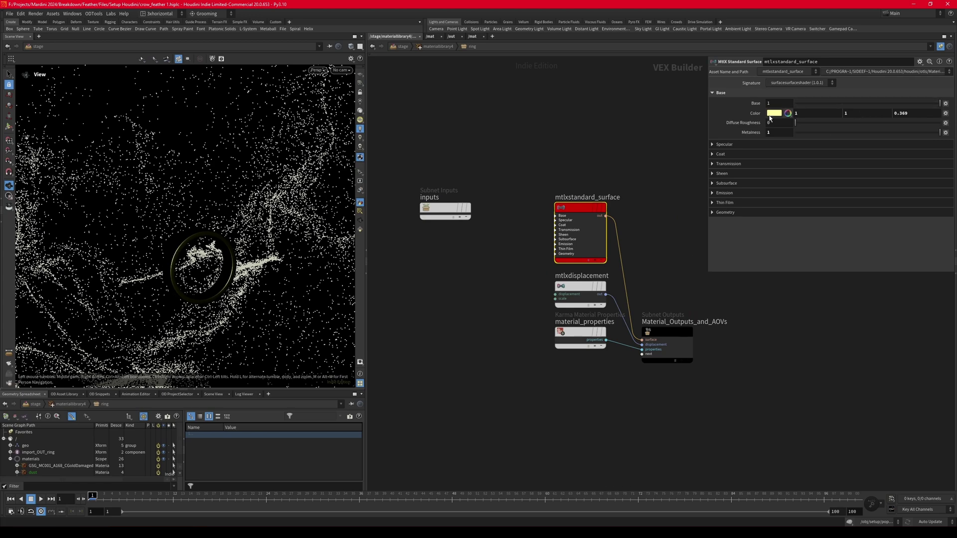
click(435, 47)
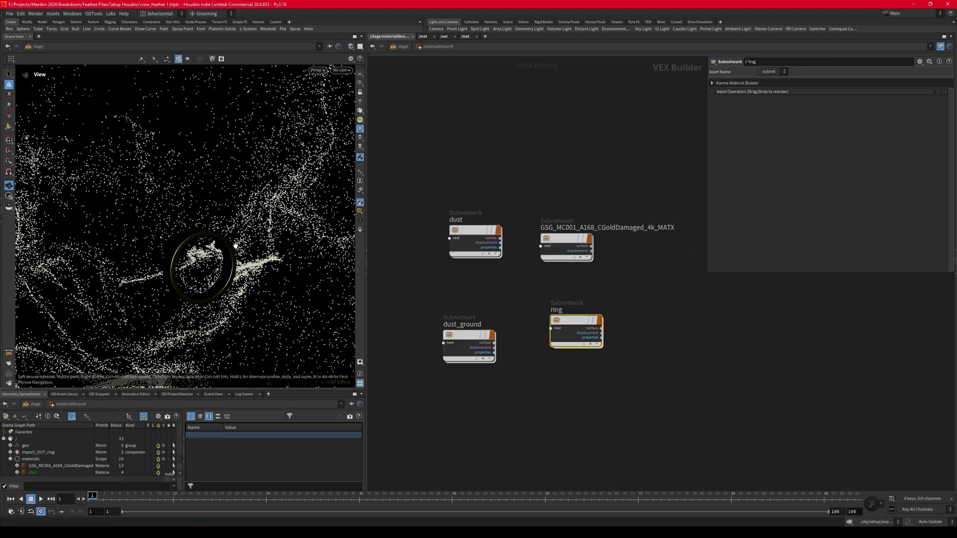
drag(235, 246, 201, 257)
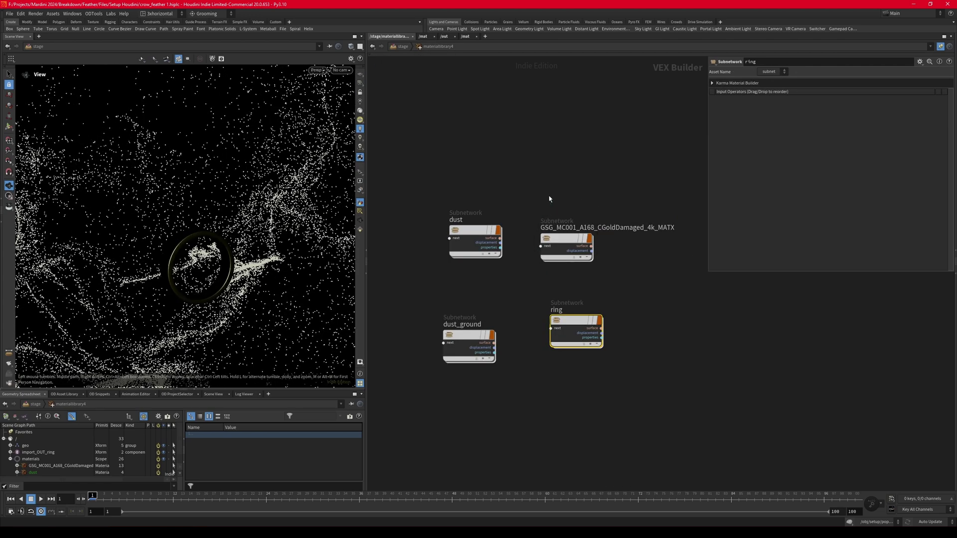
click(410, 47)
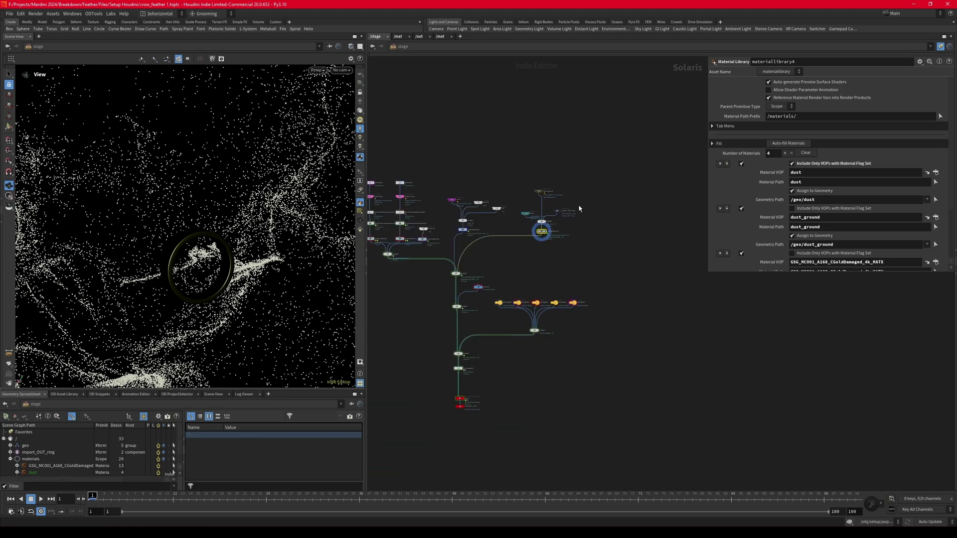
Display primitive1 and select its proc primitive under feather in the scene graph.
scroll(401, 189, up, 8)
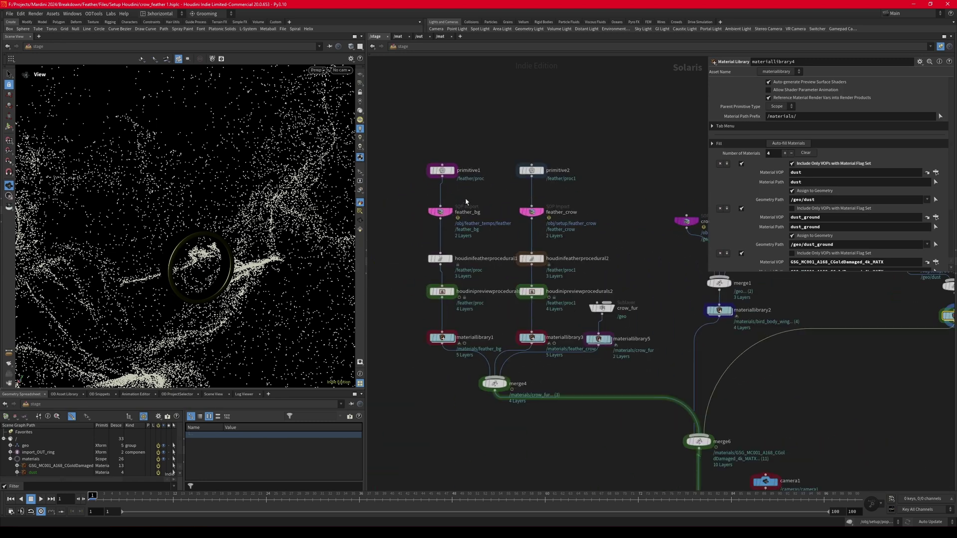
click(453, 170)
click(442, 170)
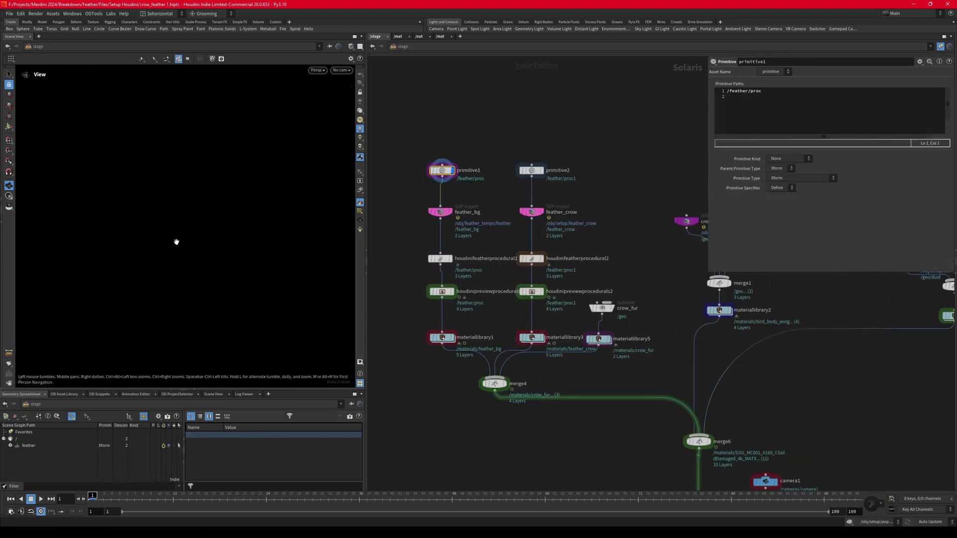
drag(403, 154, 472, 187)
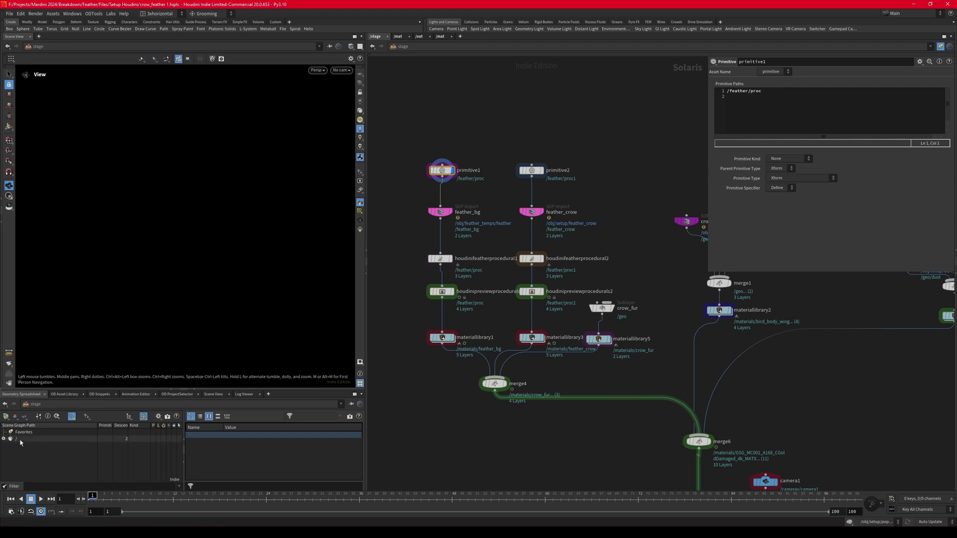
click(25, 446)
click(31, 452)
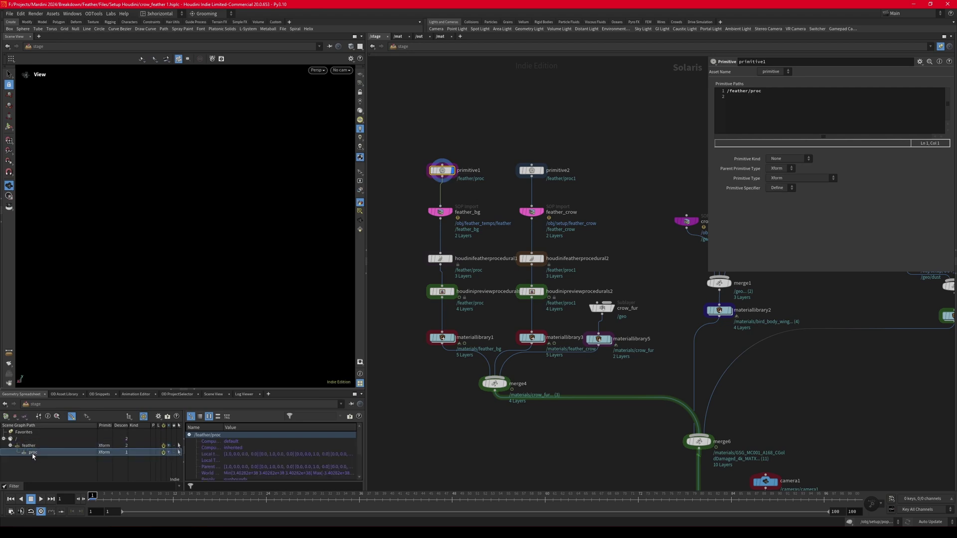
Display the feather_bg import and orbit around the background feather curves.
click(452, 215)
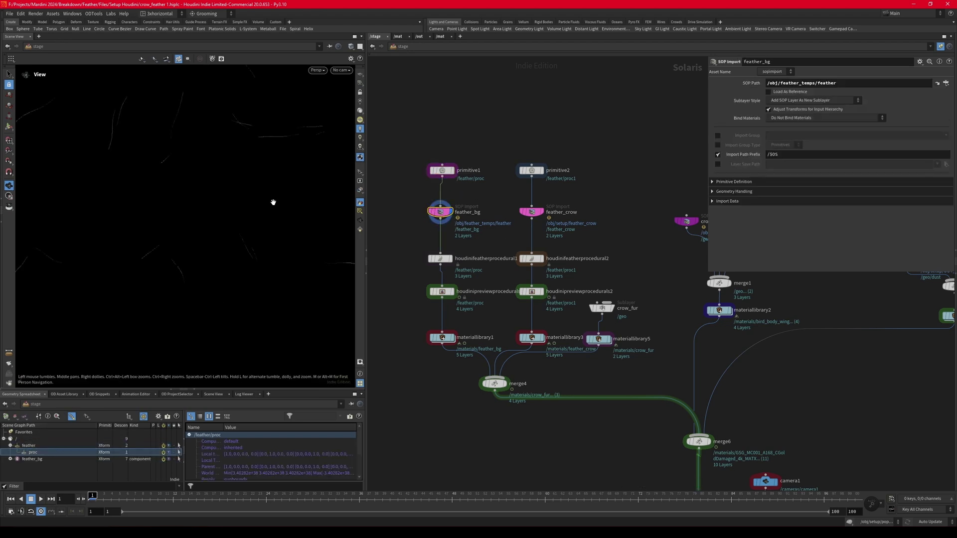
drag(258, 195, 166, 238)
scroll(441, 251, up, 3)
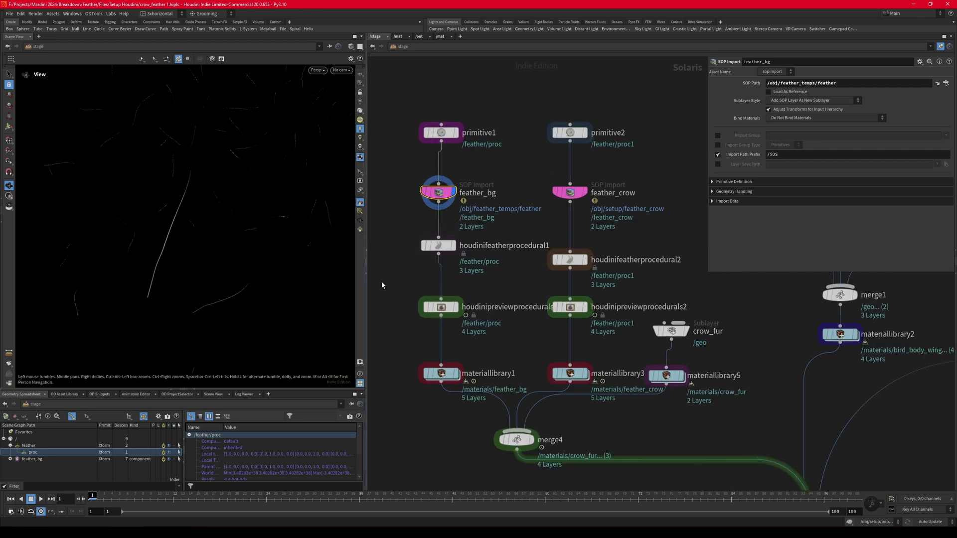
Display houdinifeatherprocedural1 and compare its Procedural Prim and Groom Rest paths with the expanded feather_bg primitive and its import node.
click(439, 245)
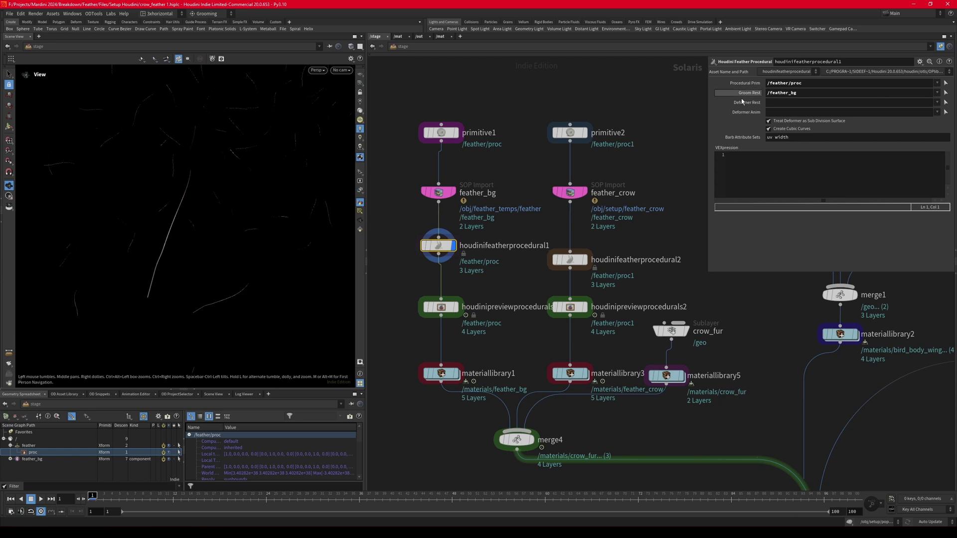
click(10, 459)
scroll(35, 463, down, 1)
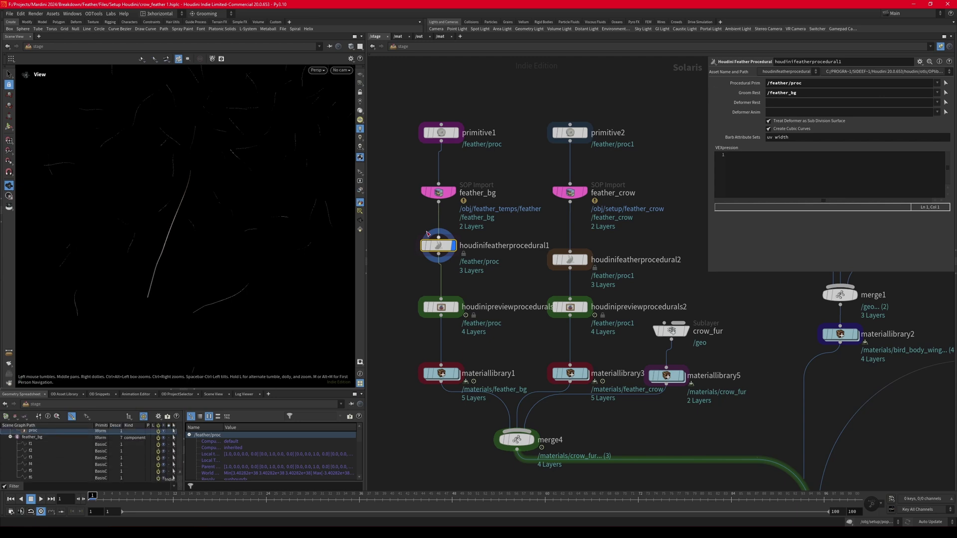
click(434, 193)
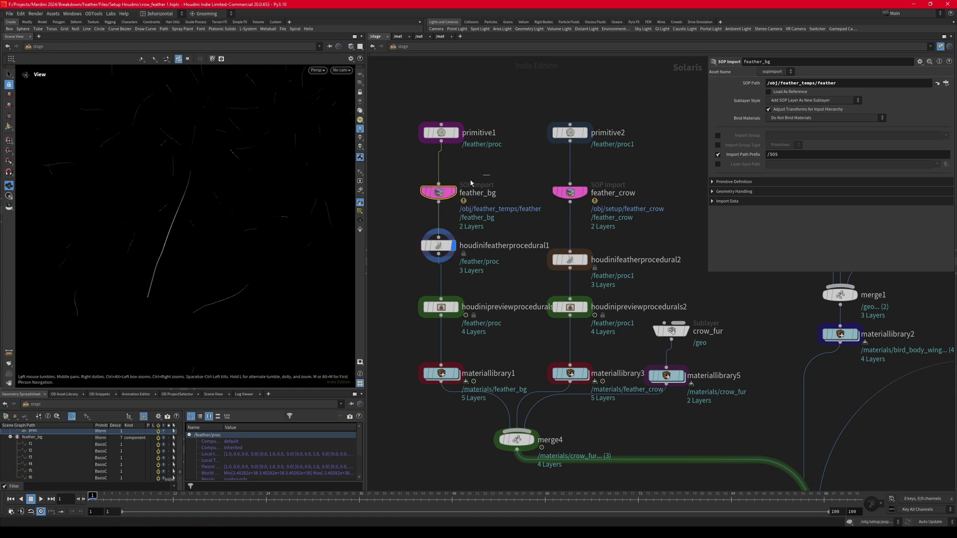
drag(480, 263, 481, 262)
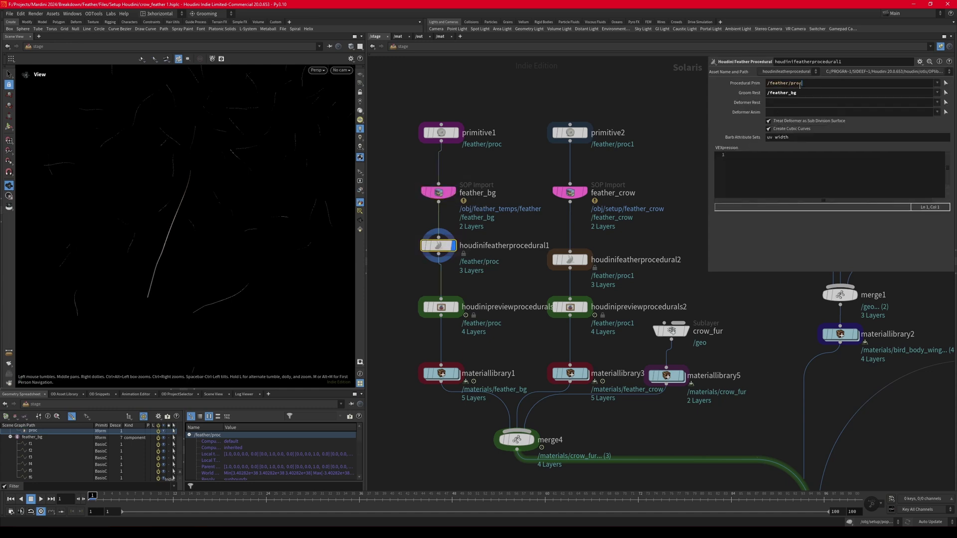
Check houdinifeatherprocedural1's Groom Rest path, and display houdinipreviewprocedurals1 to inspect the generated large background feather up close.
drag(800, 93, 751, 94)
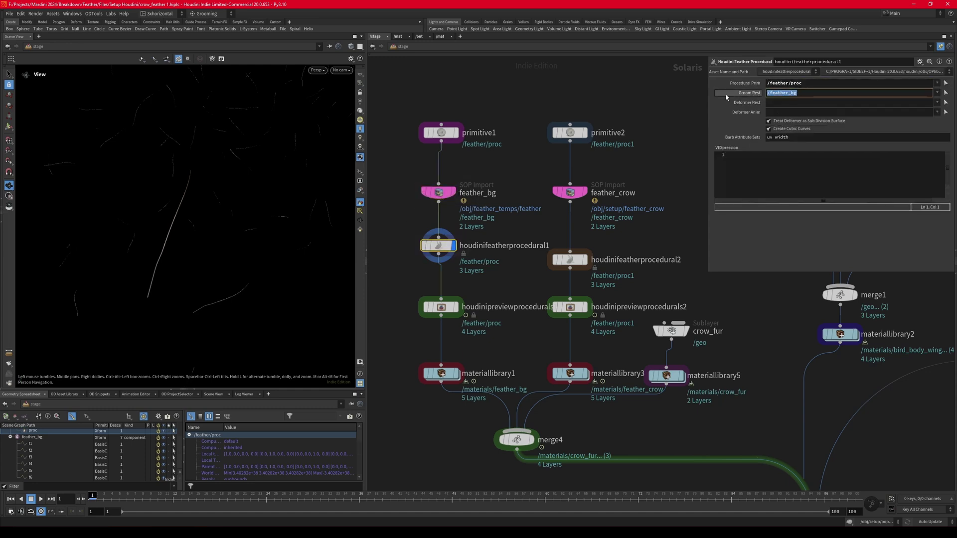
click(664, 102)
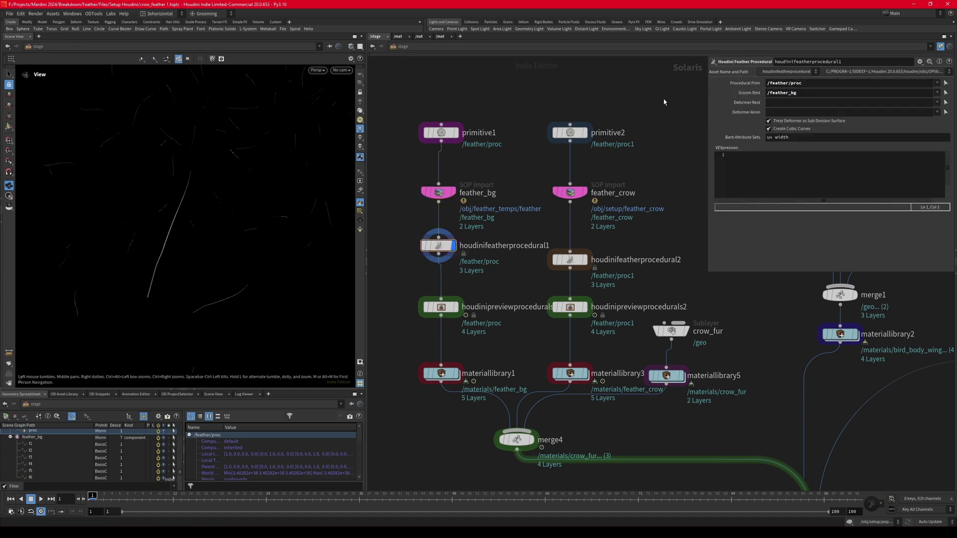
click(457, 313)
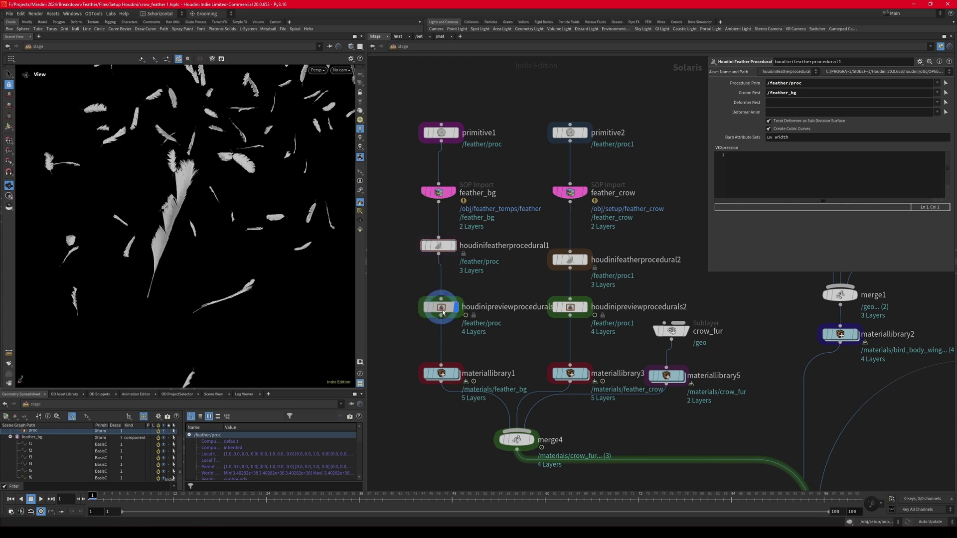
click(442, 313)
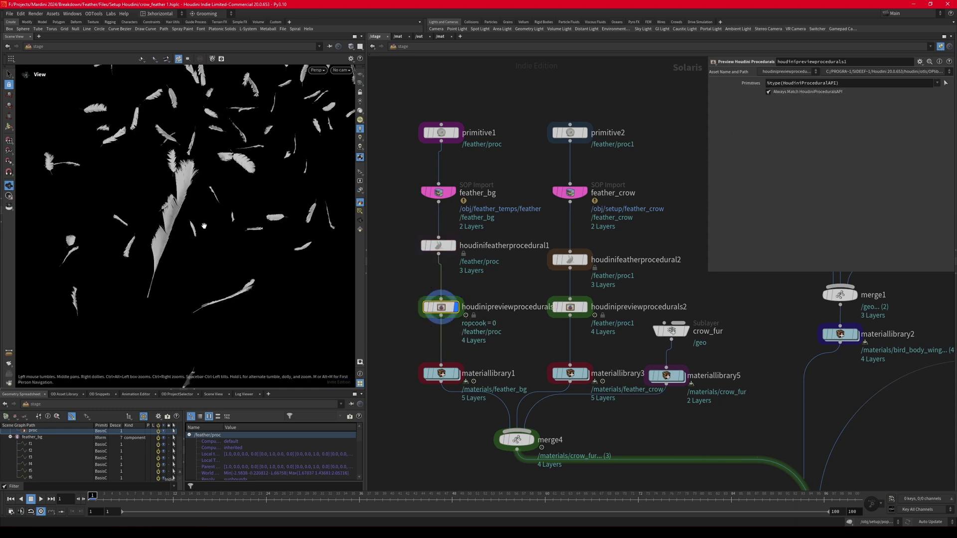
scroll(200, 227, up, 5)
scroll(230, 154, up, 4)
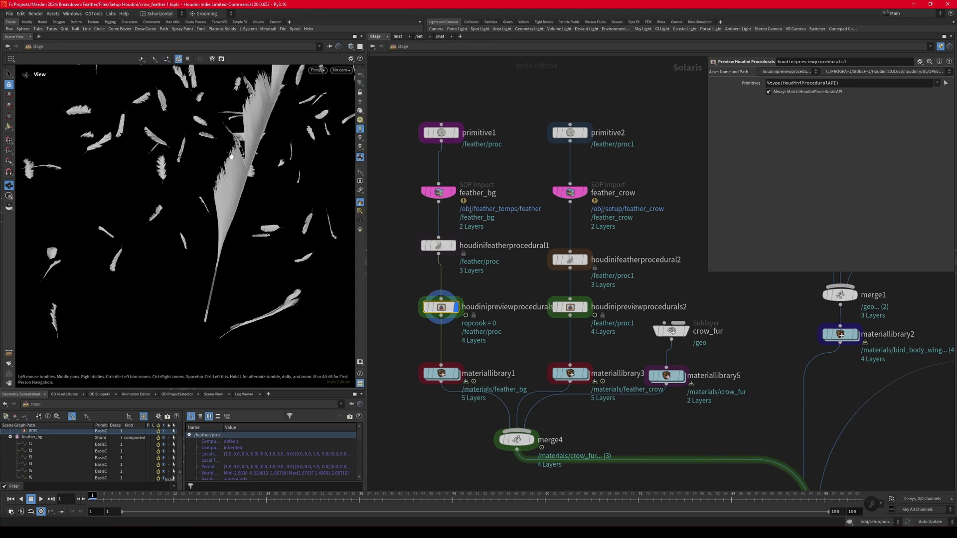
drag(230, 155, 264, 159)
scroll(381, 228, down, 3)
scroll(392, 282, up, 3)
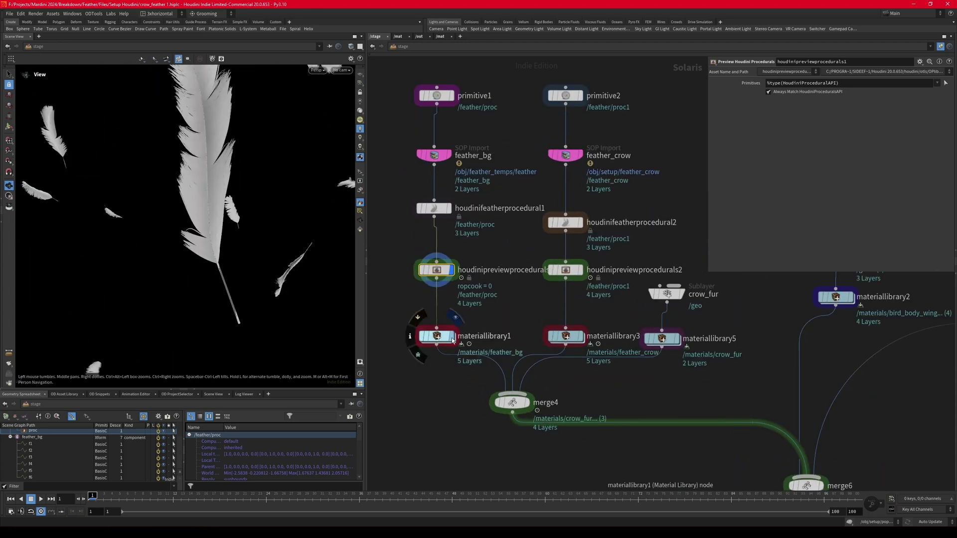
Display materiallibrary1 and open its feather_bg material network.
click(451, 341)
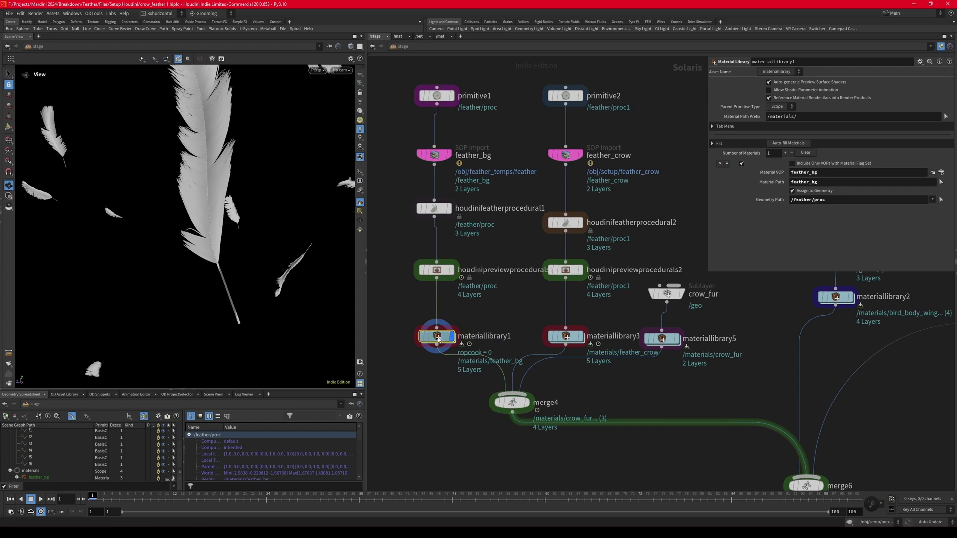
double_click(438, 337)
double_click(577, 291)
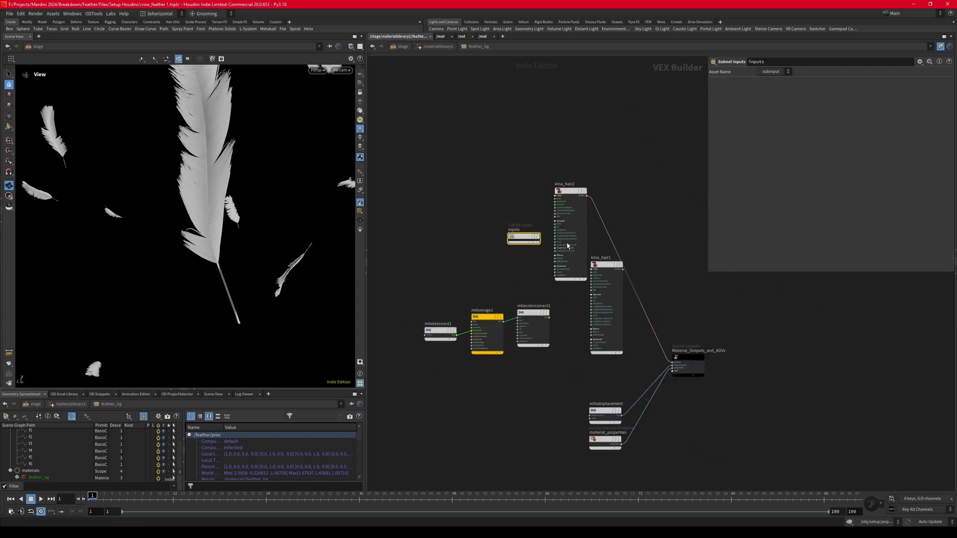
scroll(567, 244, up, 2)
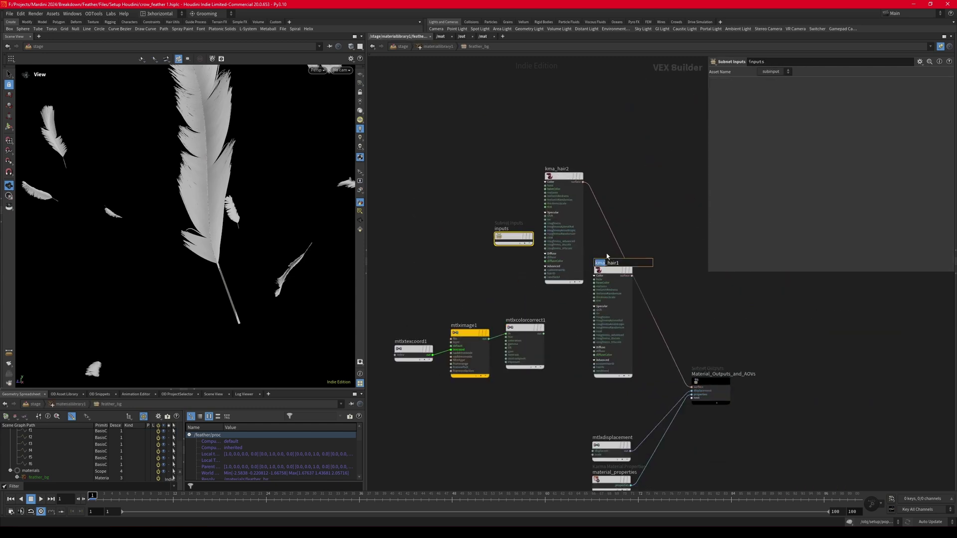
Delete the unconnected kma_hair1 shader and rearrange the texture nodes and kma_hair2 with more space between them.
click(601, 272)
key(Delete)
drag(554, 353, 402, 356)
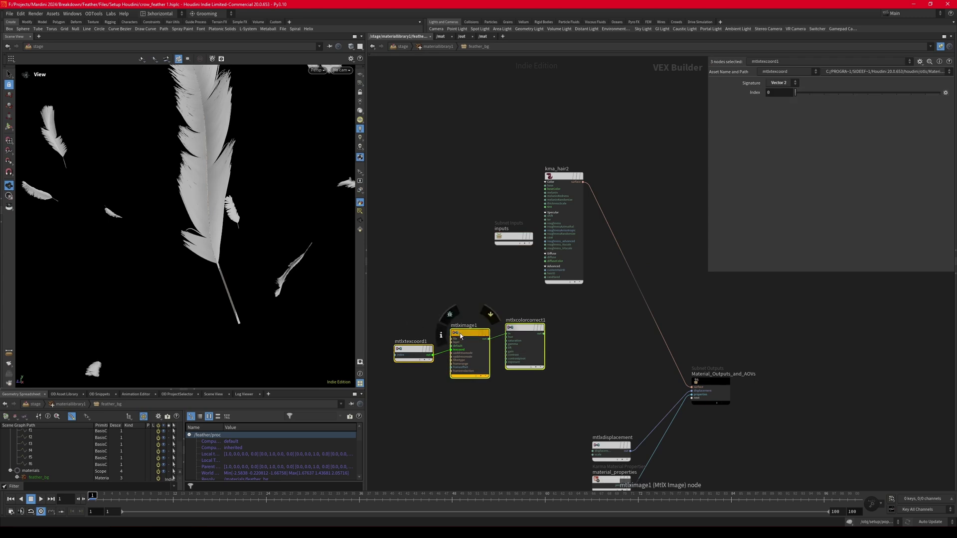
drag(470, 333, 405, 328)
drag(552, 169, 554, 272)
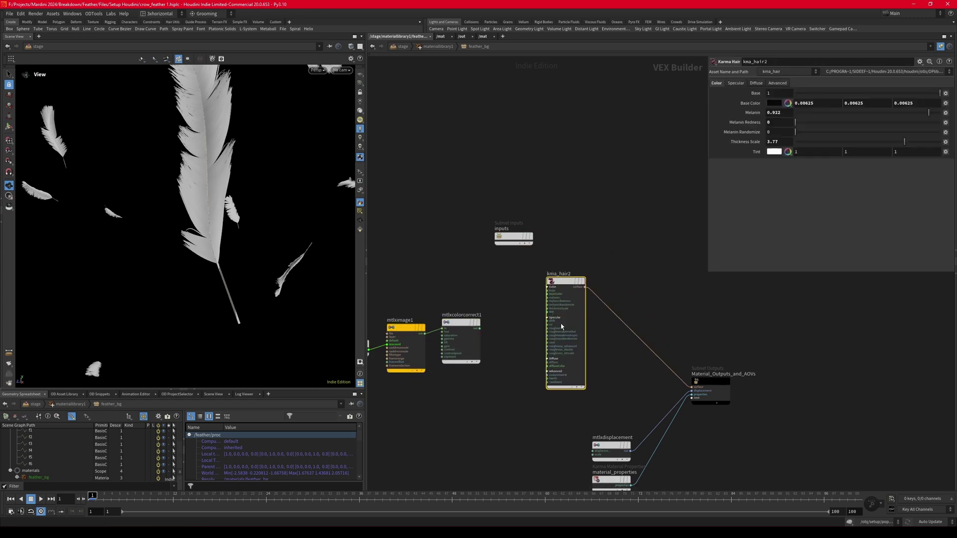
Examine kma_hair2's color settings and mtlximage1's texture file in the feather_bg material, and return to the stage network.
scroll(601, 303, up, 3)
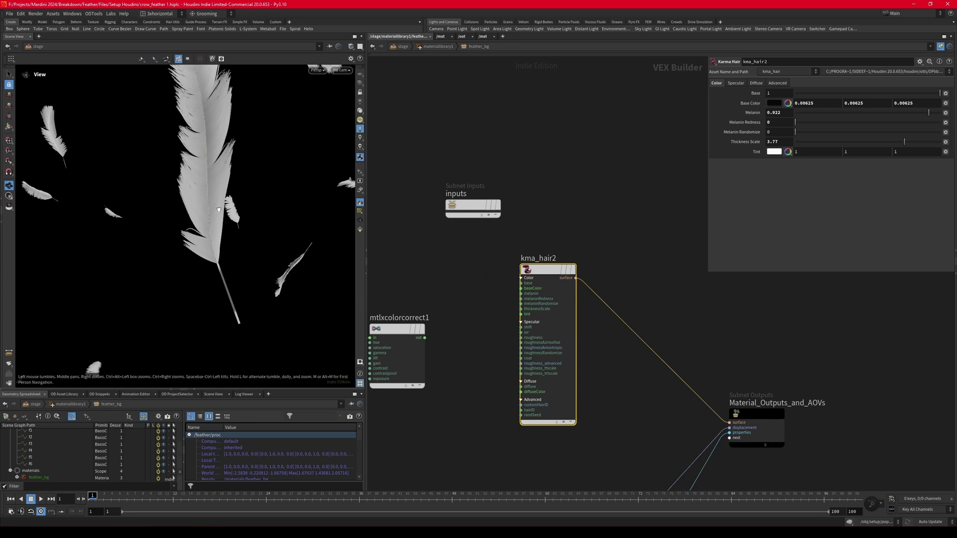
drag(219, 210, 210, 210)
scroll(523, 287, down, 3)
middle_drag(445, 300, 503, 282)
scroll(442, 282, up, 1)
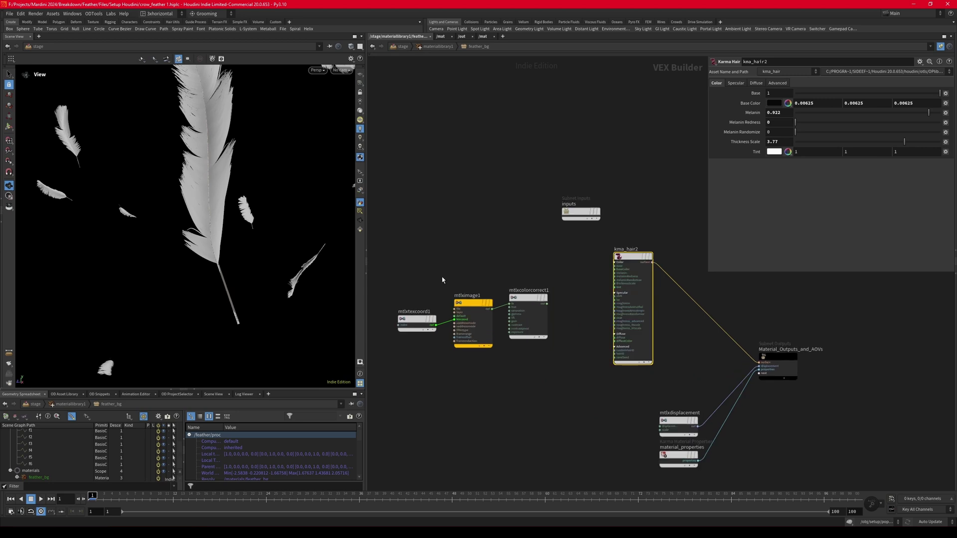
click(471, 313)
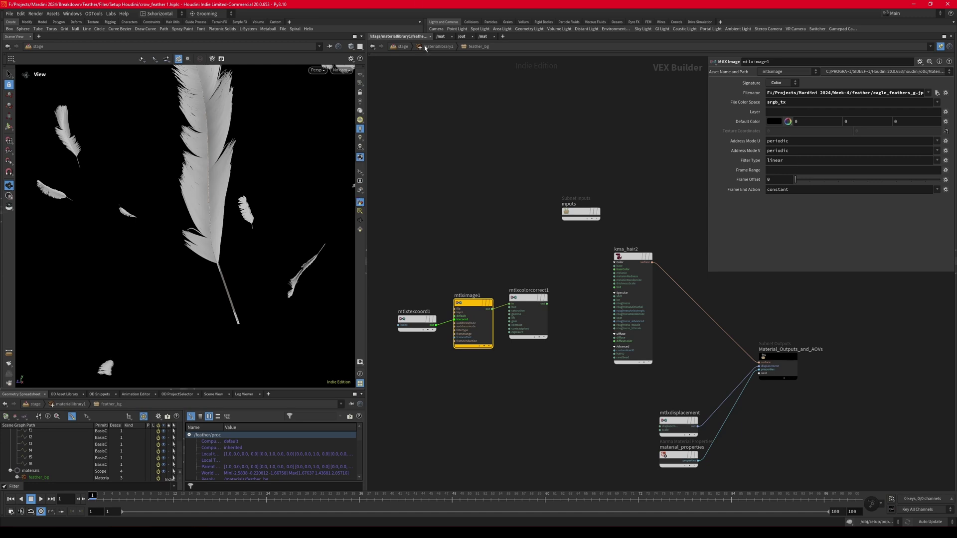
key(u)
key(u)
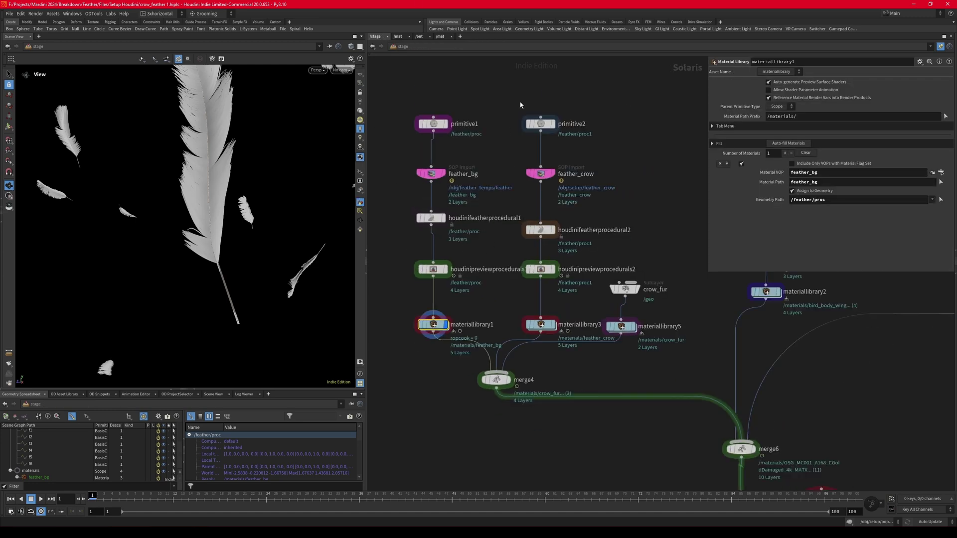
Display the crow feather chain at materiallibrary3 and check the primitive path set in primitive2.
drag(520, 104, 549, 335)
click(555, 308)
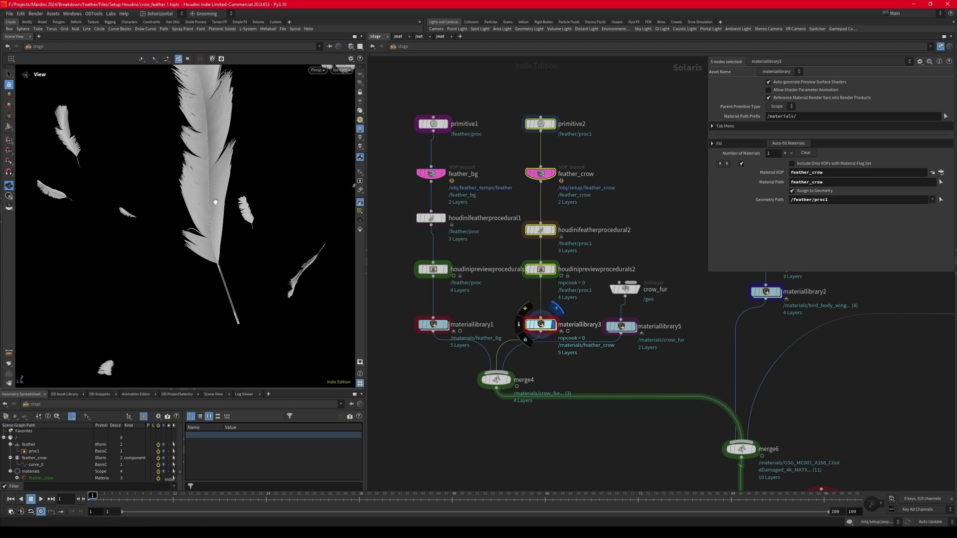
mouse_move(173, 242)
mouse_down()
mouse_move(200, 240)
mouse_move(150, 238)
mouse_move(176, 249)
mouse_up()
click(540, 122)
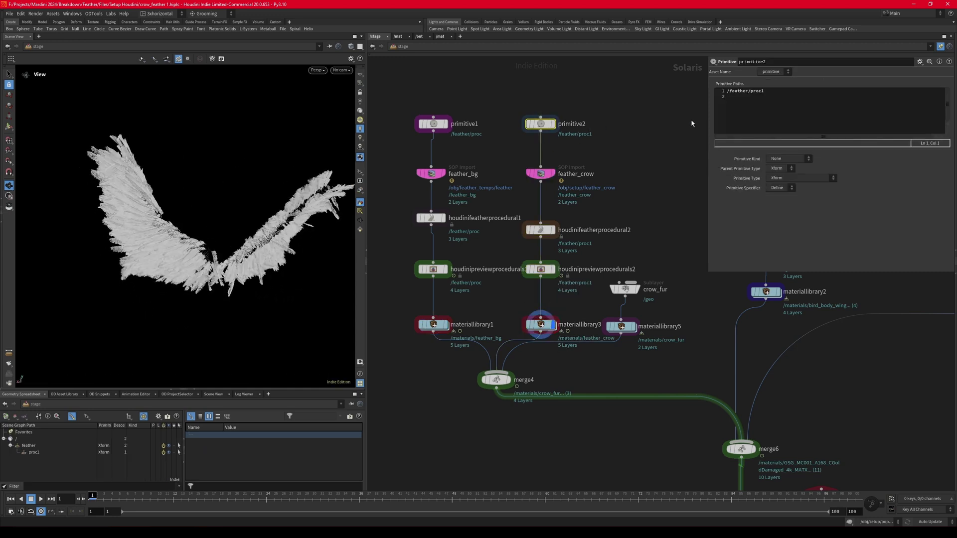
drag(772, 95, 762, 93)
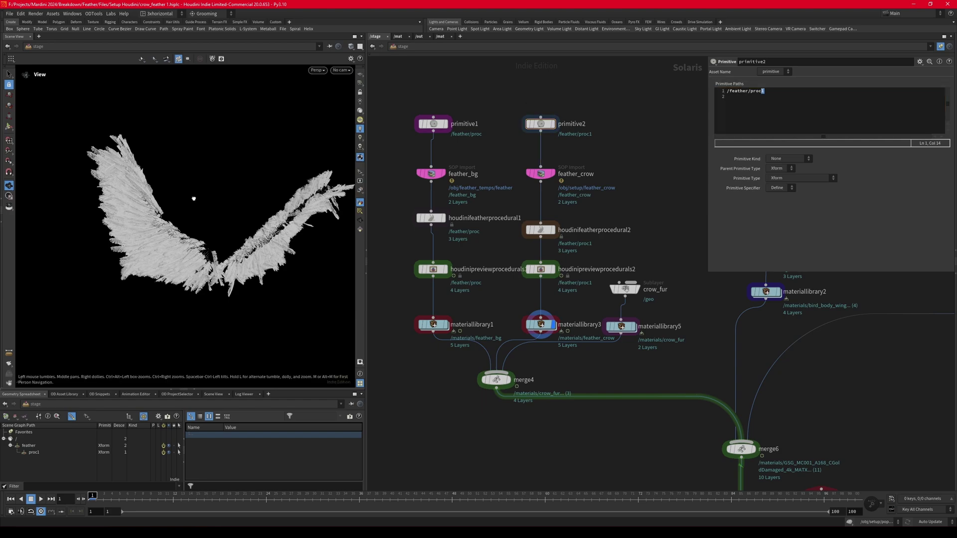
Inspect the crow's wing feathers up close in the viewport.
scroll(128, 241, up, 8)
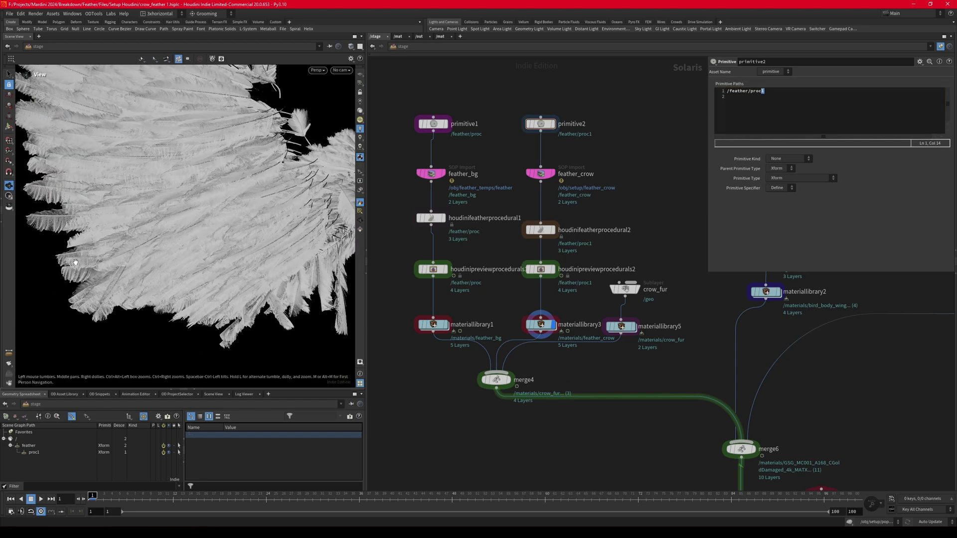
scroll(75, 262, up, 5)
drag(73, 230, 151, 239)
scroll(202, 212, down, 5)
scroll(417, 238, down, 2)
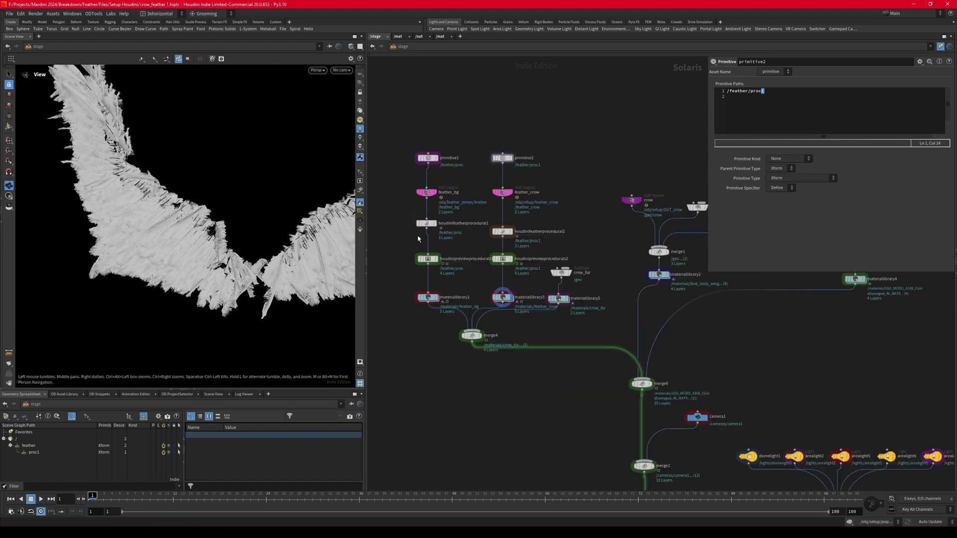
Move materiallibrary5 slightly away from materiallibrary3, display the crow_fur sublayer and inspect its USD file path and fur.
scroll(538, 259, up, 2)
scroll(532, 239, up, 2)
mouse_move(535, 301)
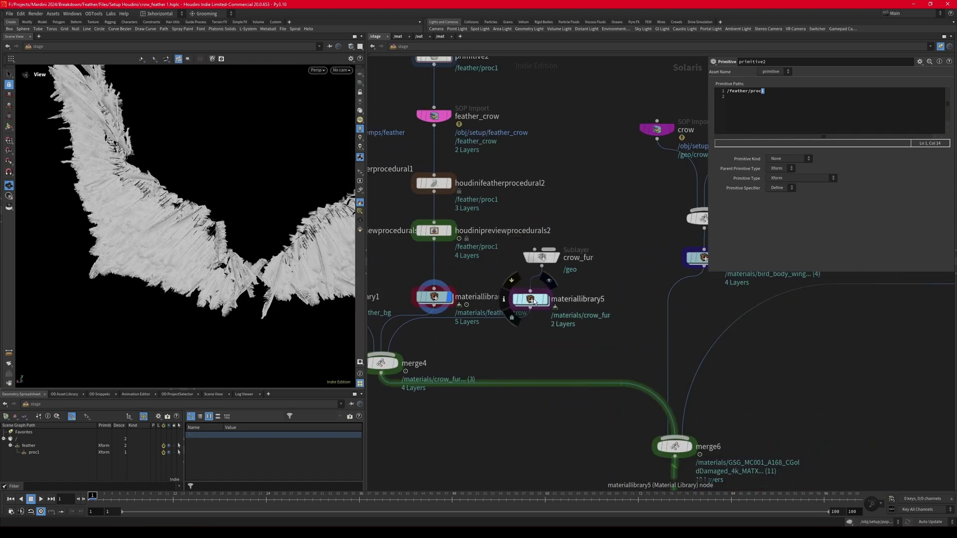
drag(533, 302, 550, 311)
click(557, 257)
click(544, 257)
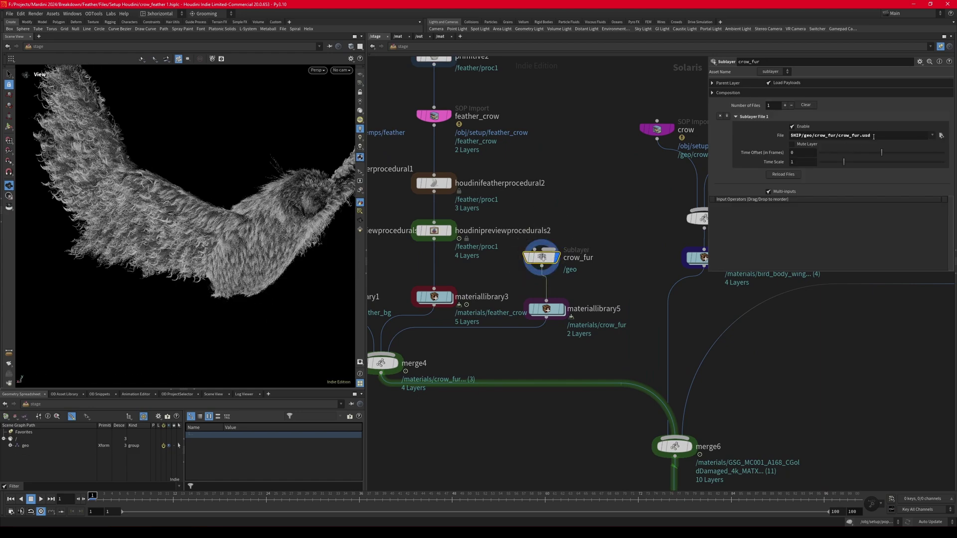
drag(309, 204, 259, 241)
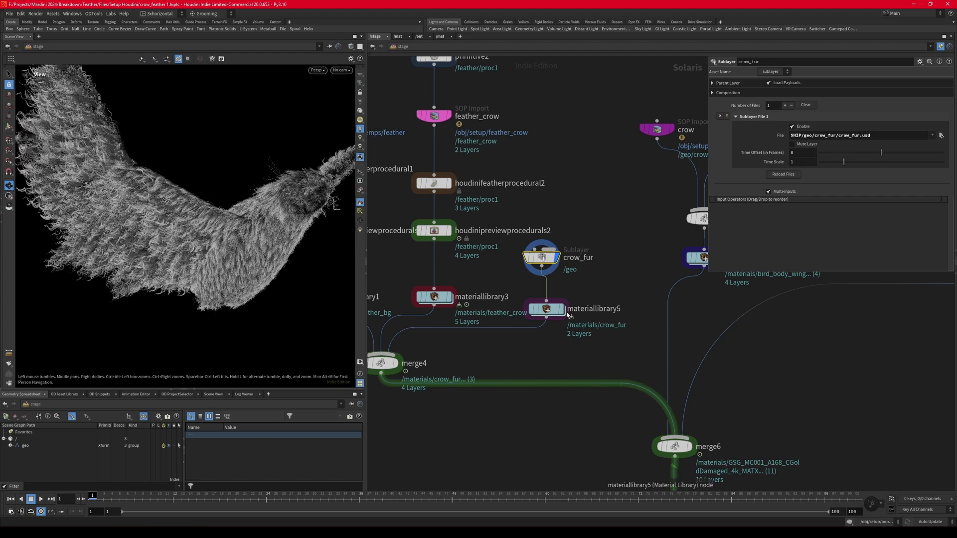
Open the crow_fur material in materiallibrary5 and check kma_hair1 and the Geomprop attribute of mtlxgeompropvalue1.
double_click(548, 309)
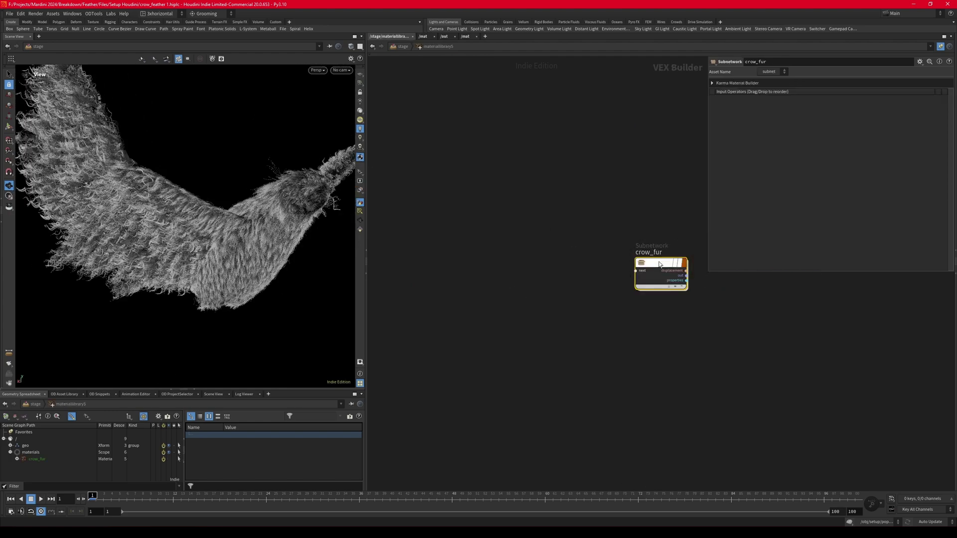
key(i)
scroll(648, 252, up, 2)
click(563, 240)
scroll(578, 257, down, 3)
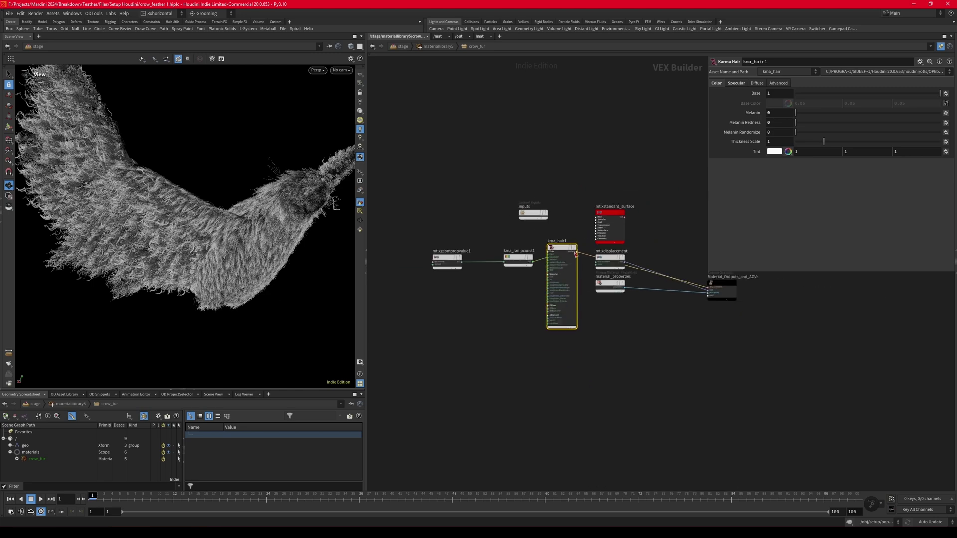
scroll(463, 252, up, 2)
drag(453, 256, 472, 256)
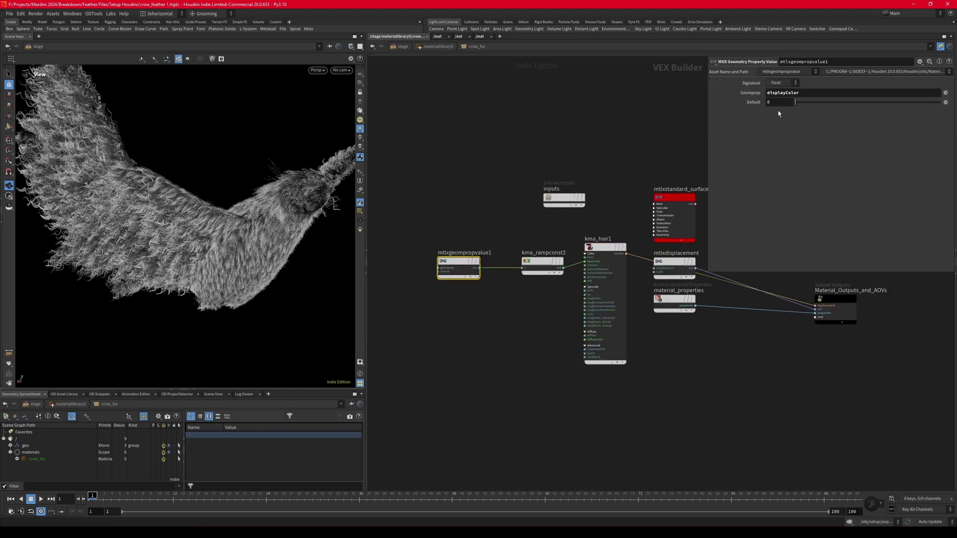
drag(246, 203, 235, 197)
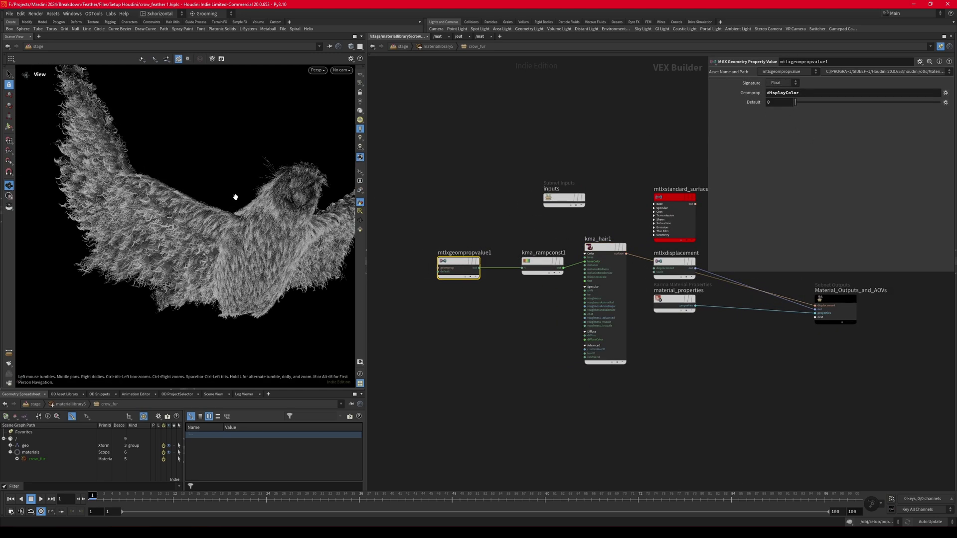
Check the ramp in kma_rampconst1 and the color settings of kma_hair1, and return to the stage network.
click(541, 262)
middle_drag(528, 242, 454, 243)
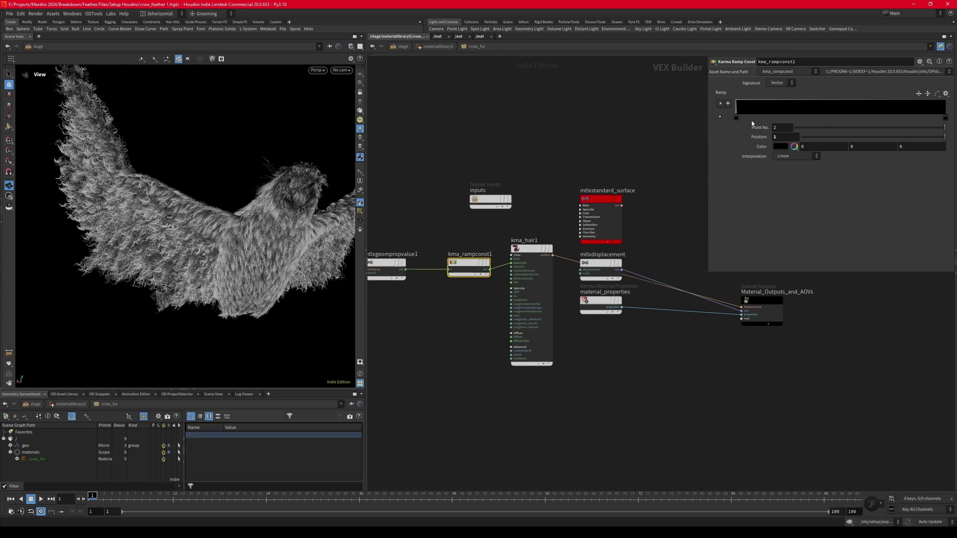
click(501, 245)
scroll(501, 257, up, 1)
click(521, 244)
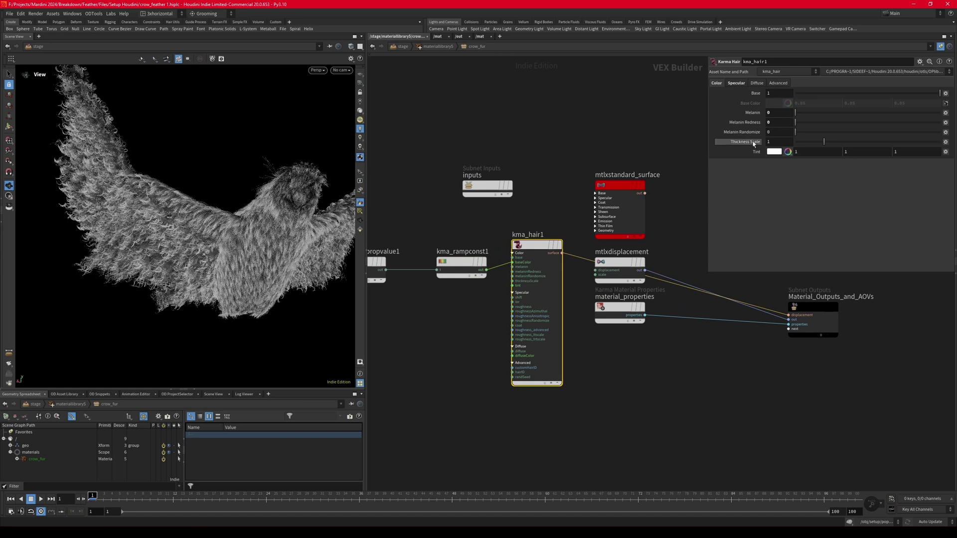
key(h)
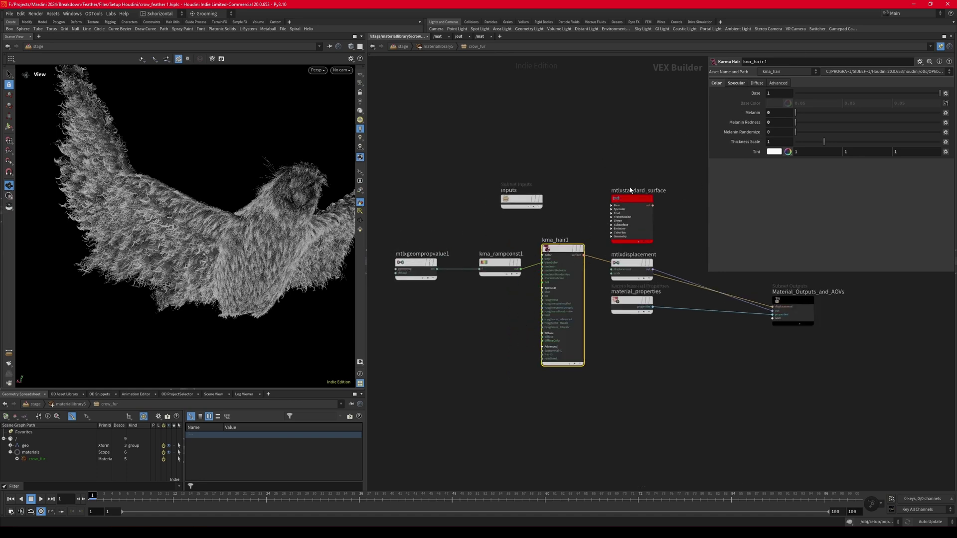
click(425, 49)
click(402, 47)
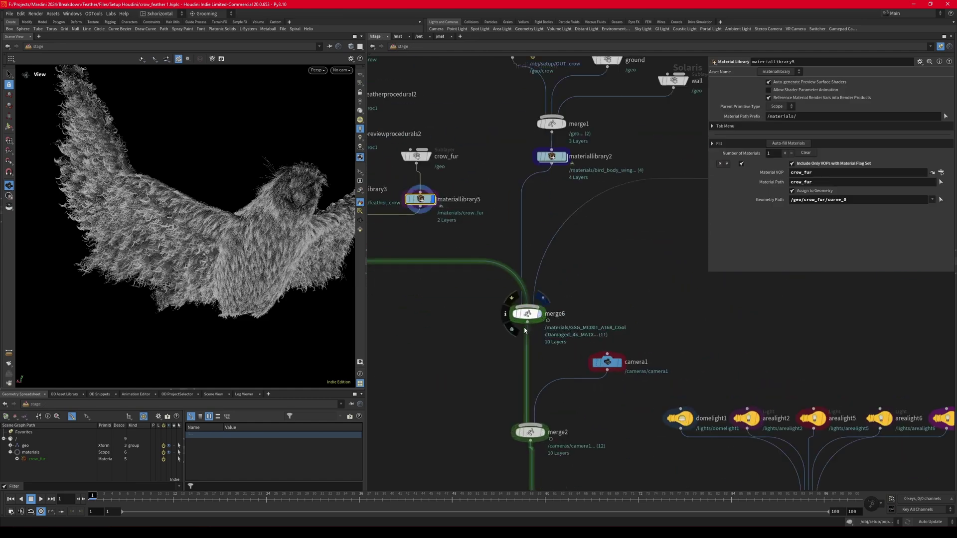
Display the merged stage down the chain from merge6, orbit around the lit scene and look through camera1.
click(526, 315)
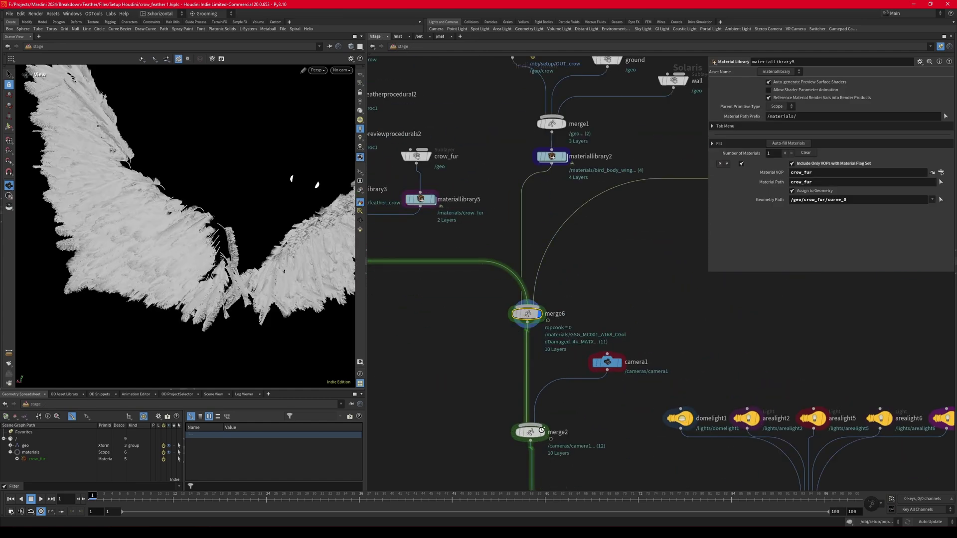
click(541, 430)
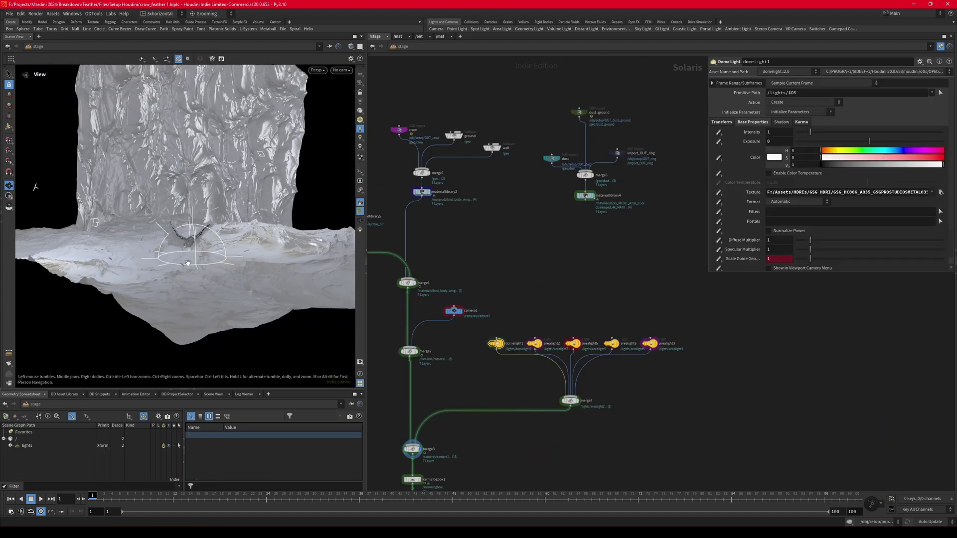
drag(188, 262, 344, 143)
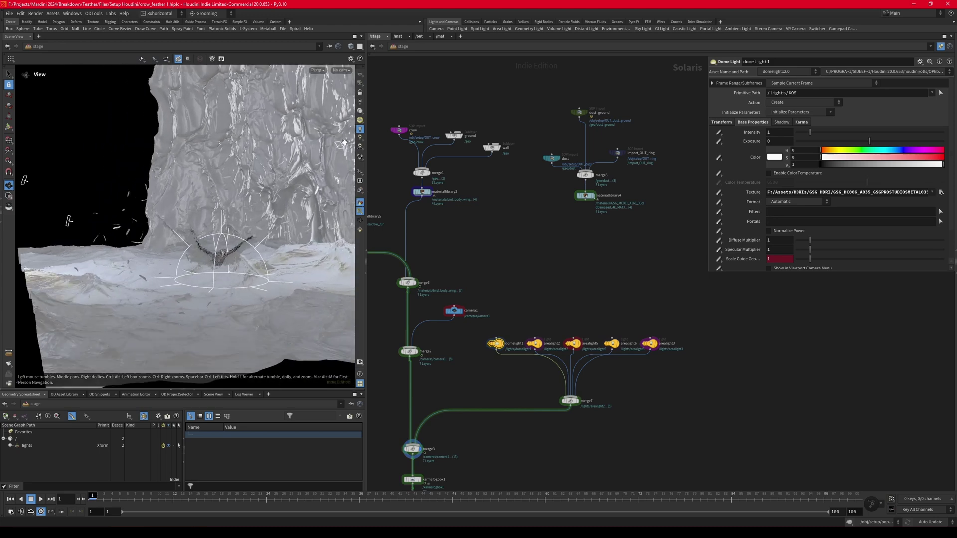
click(342, 69)
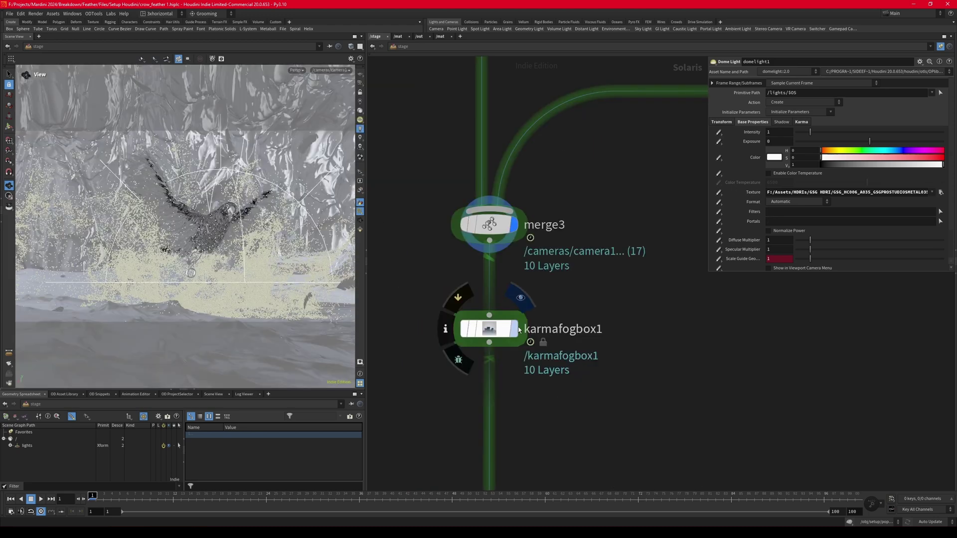
Inspect the fog density, scattering and transform settings of karmafogbox1, and display the crow2 render settings node.
click(488, 329)
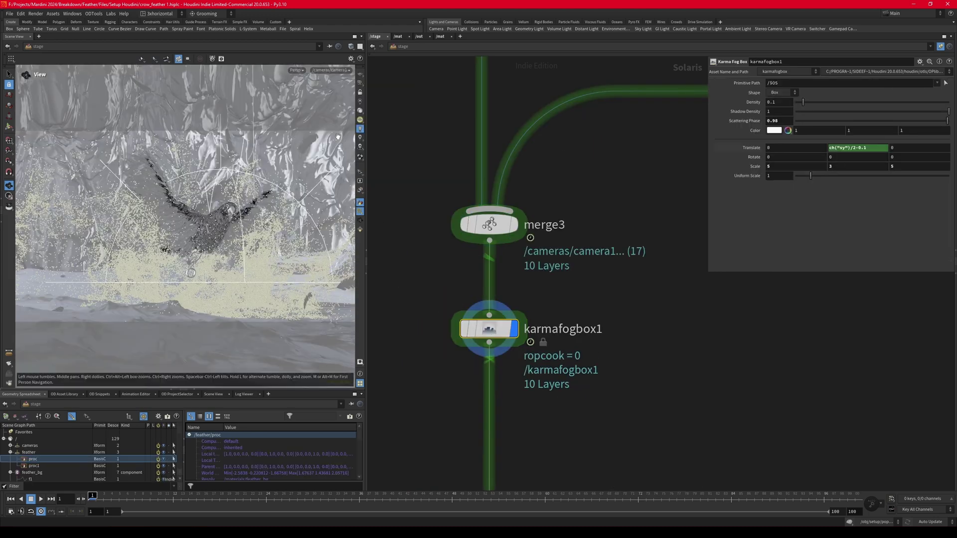
scroll(457, 313, down, 3)
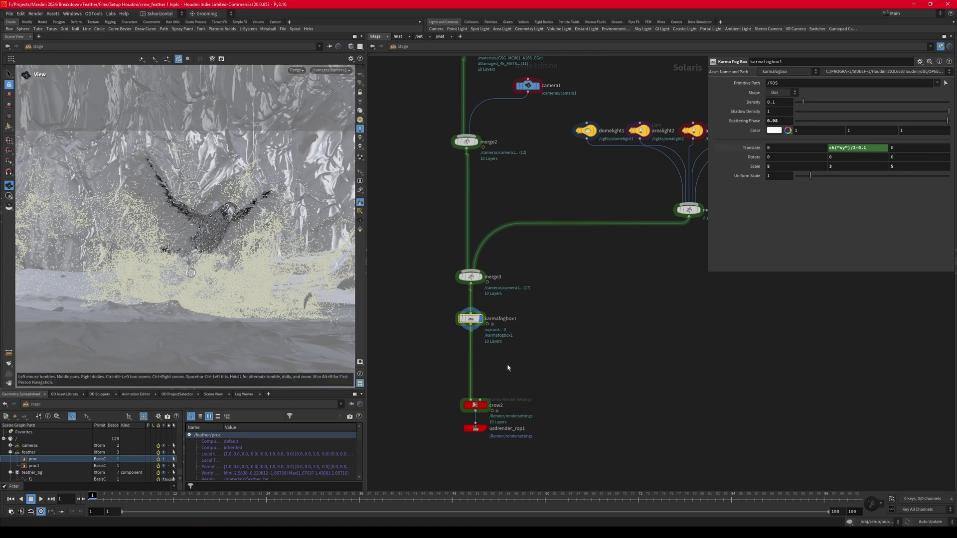
click(488, 394)
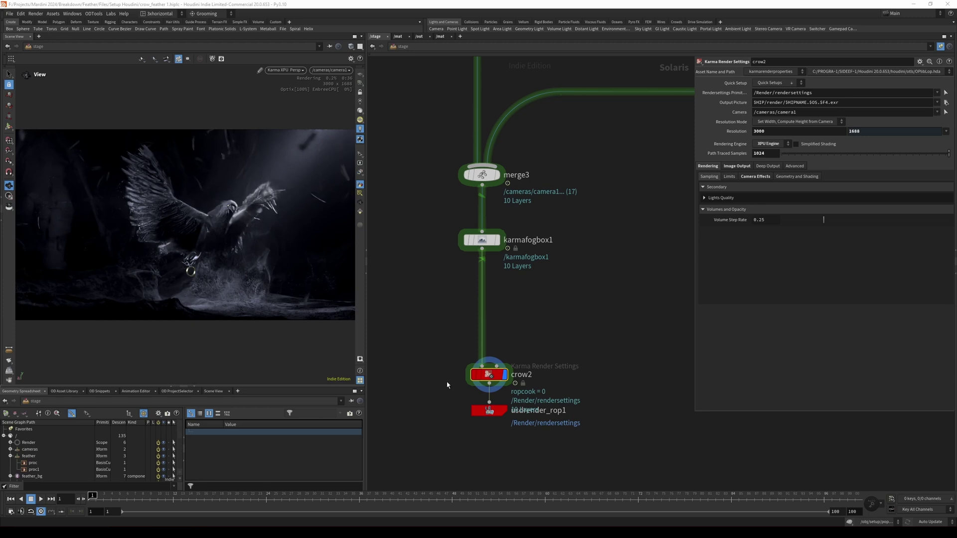
Review the motion blur settings under Camera Effects and the denoiser settings among the image filters of crow2.
click(455, 367)
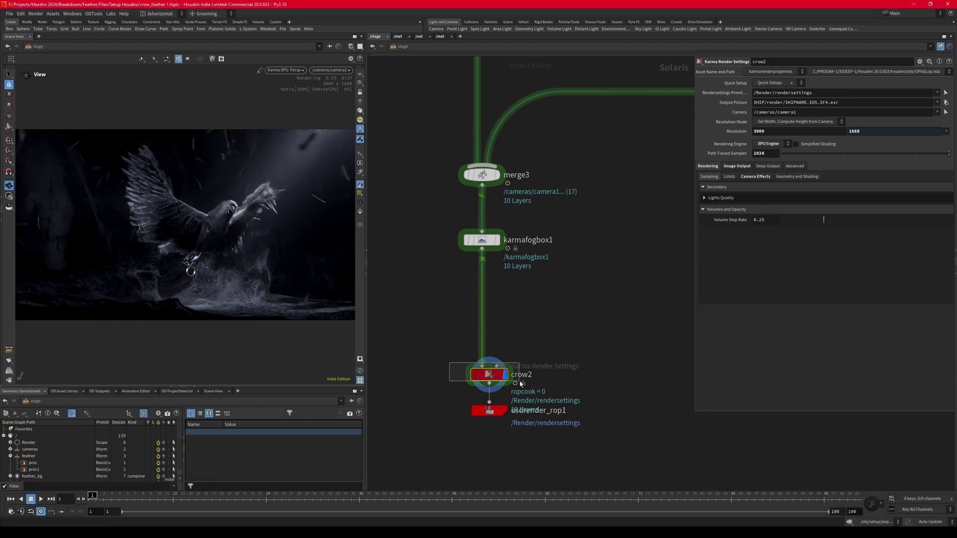
click(755, 177)
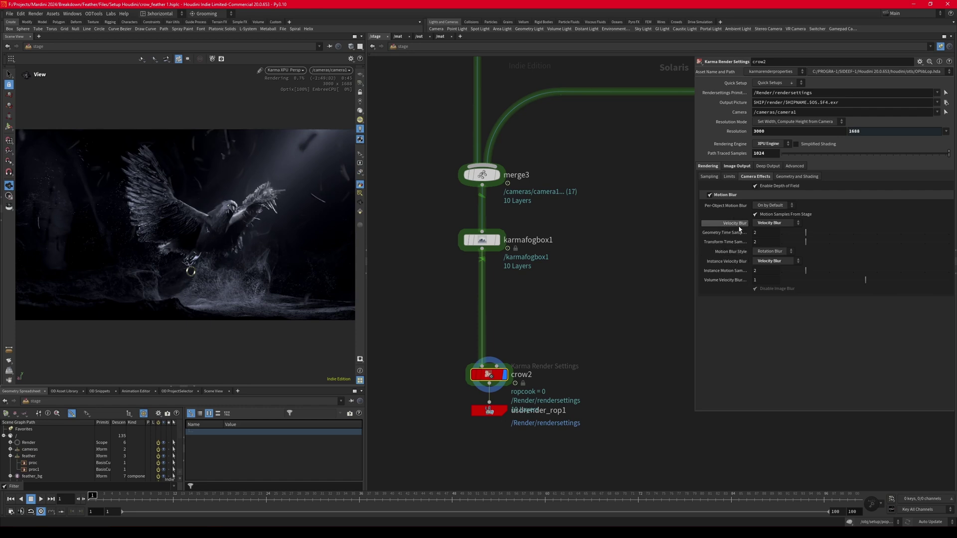
click(742, 168)
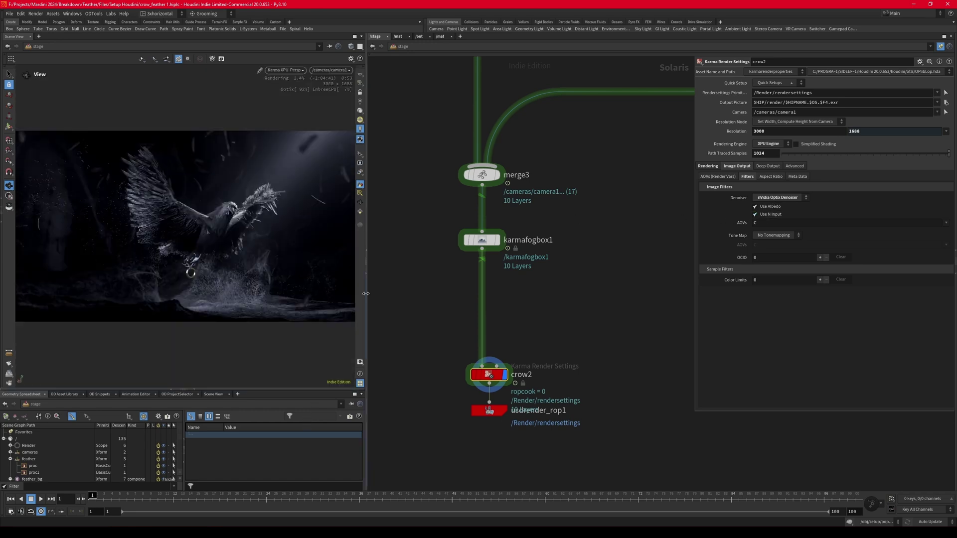
Widen the viewport and examine the denoised Karma XPU render of the ring, wing feathers and crow's head from close range.
drag(365, 294, 535, 294)
scroll(212, 188, up, 4)
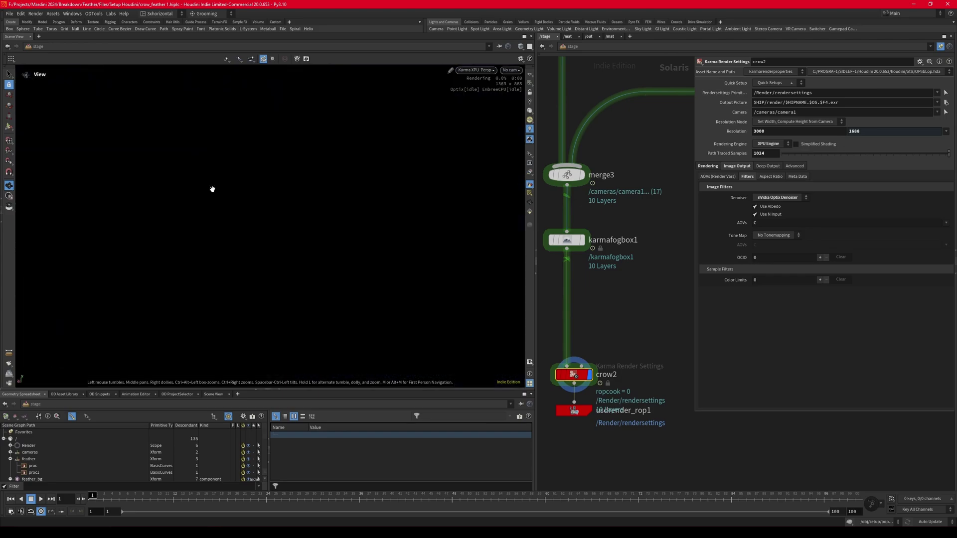
scroll(318, 363, up, 6)
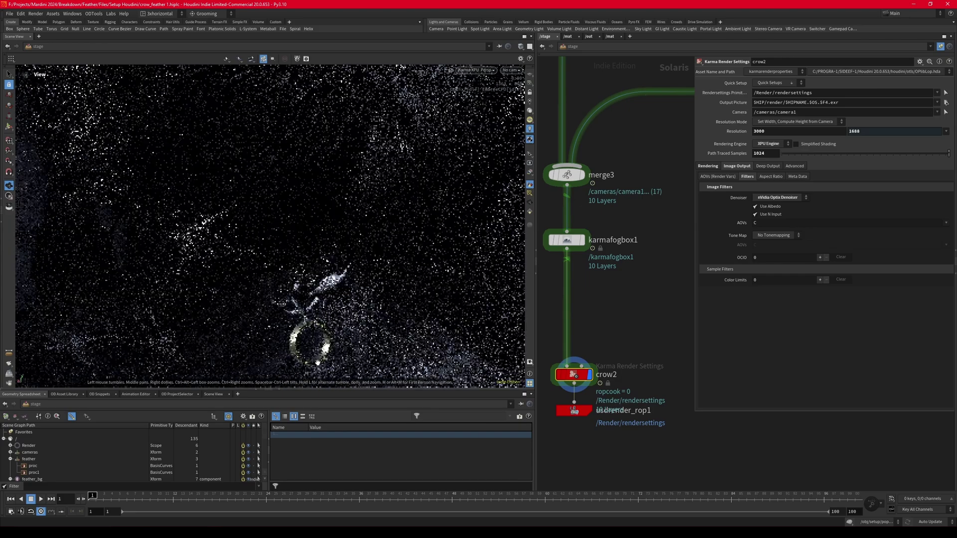
scroll(316, 215, down, 6)
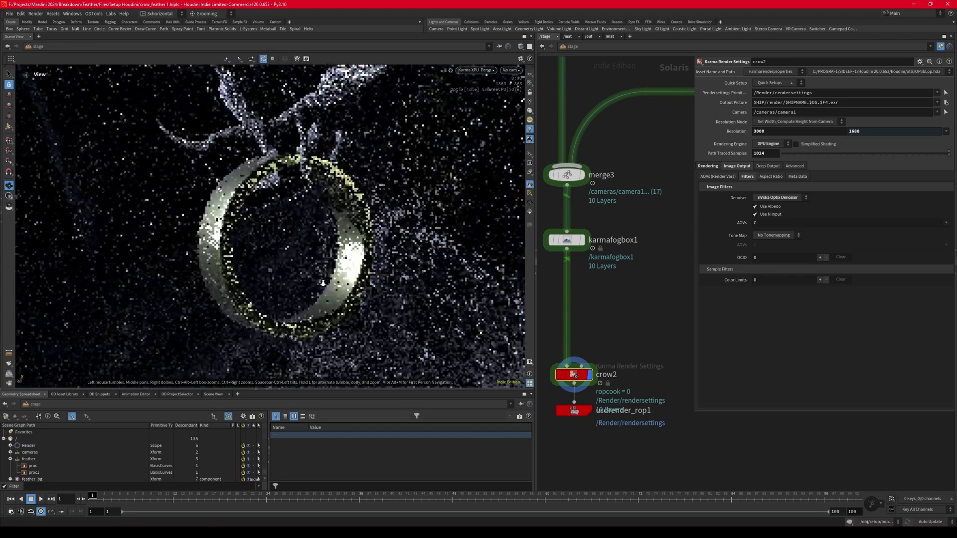
drag(295, 204, 336, 288)
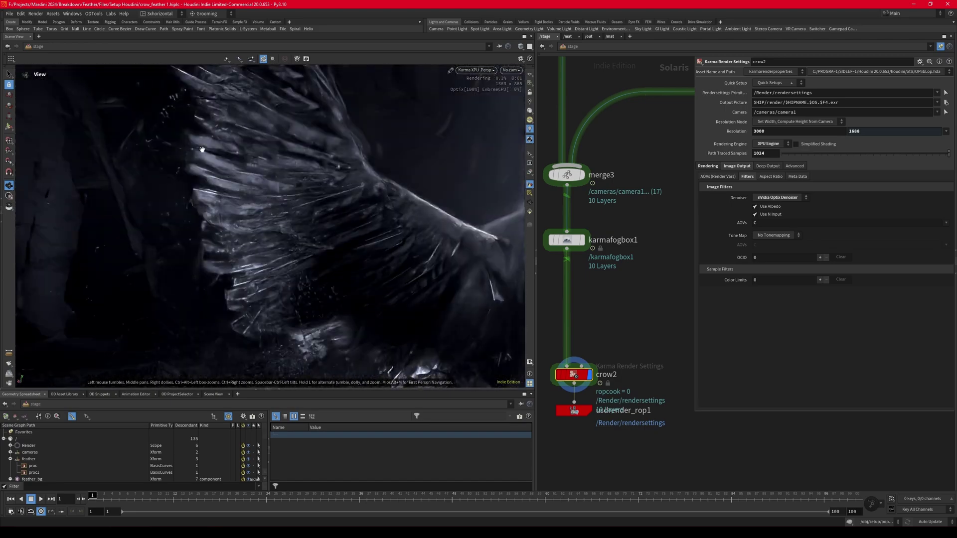
drag(282, 184, 181, 233)
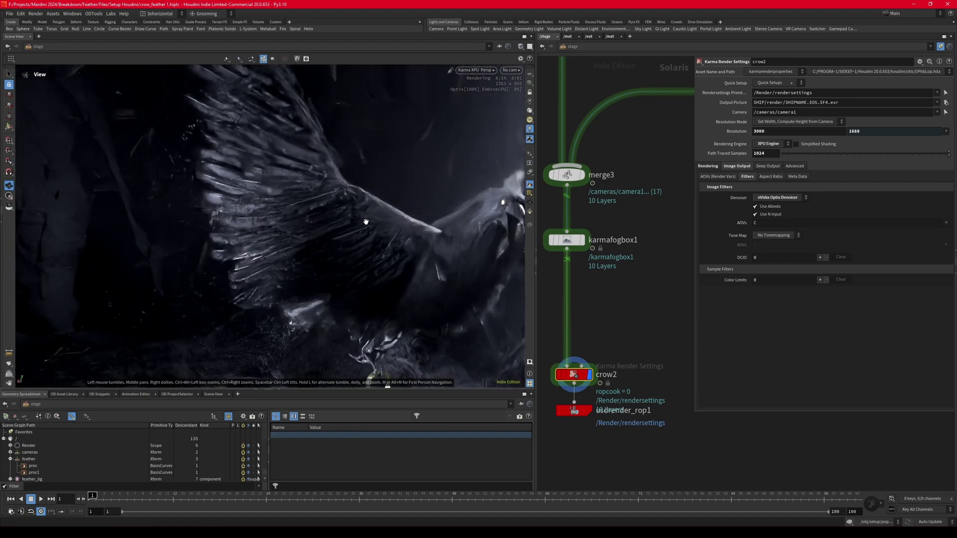
middle_drag(356, 219, 120, 206)
Set the crow2 denoiser to No Denoiser and examine the crow's head and feathers up close in the render.
click(778, 198)
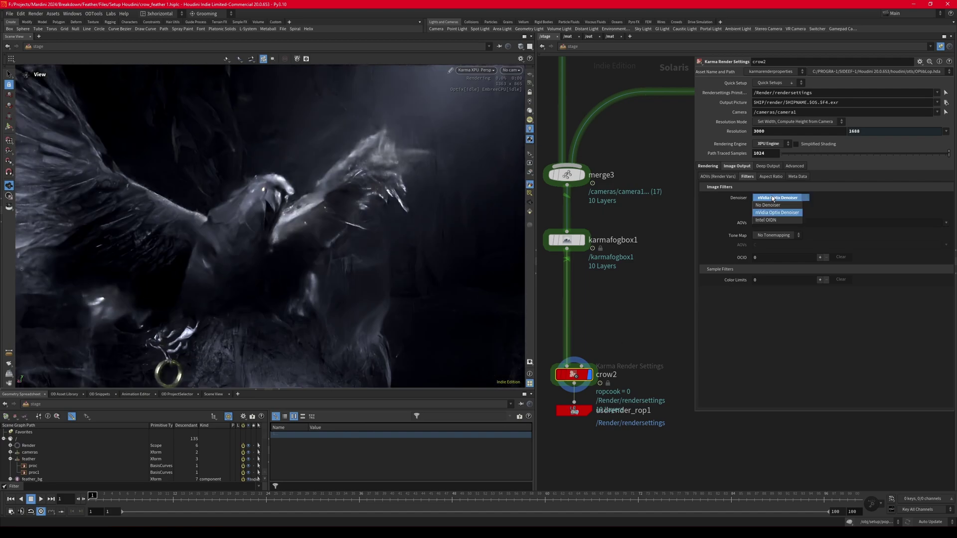
click(772, 206)
right_drag(251, 198, 302, 158)
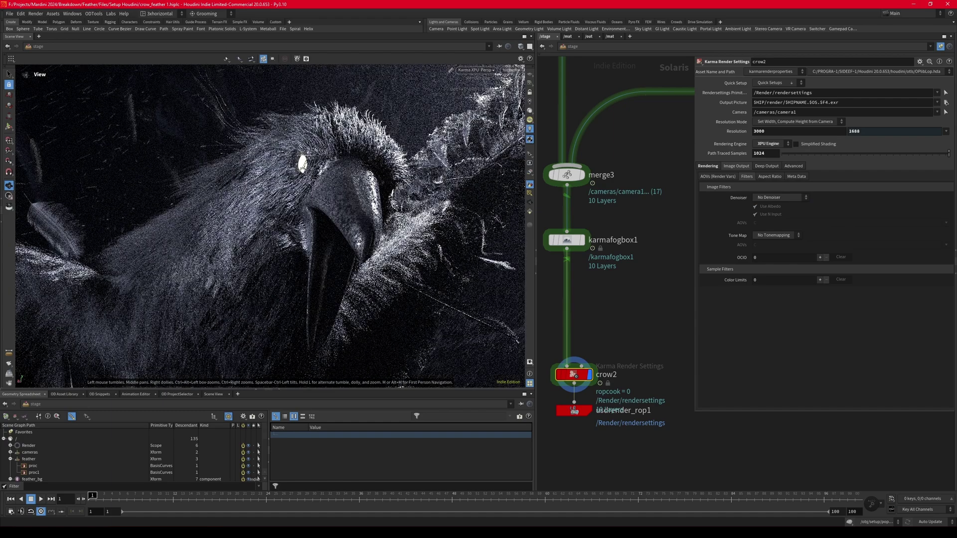
right_drag(302, 168, 260, 212)
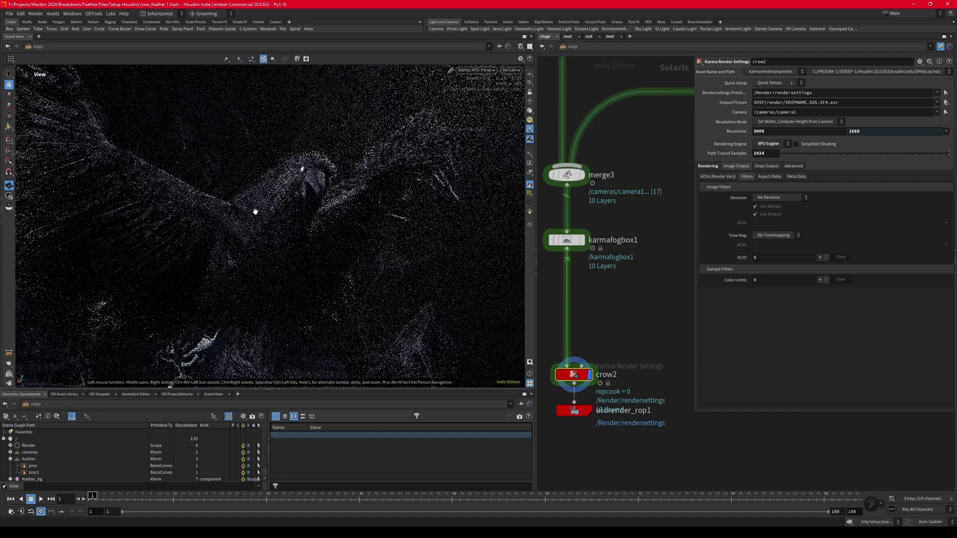
Examine the lights around the crow in the rendered scene from a distance, and look through camera1.
mouse_move(271, 209)
mouse_down()
mouse_move(299, 212)
mouse_move(255, 227)
mouse_move(253, 215)
mouse_move(278, 286)
mouse_move(253, 332)
mouse_move(275, 218)
mouse_up()
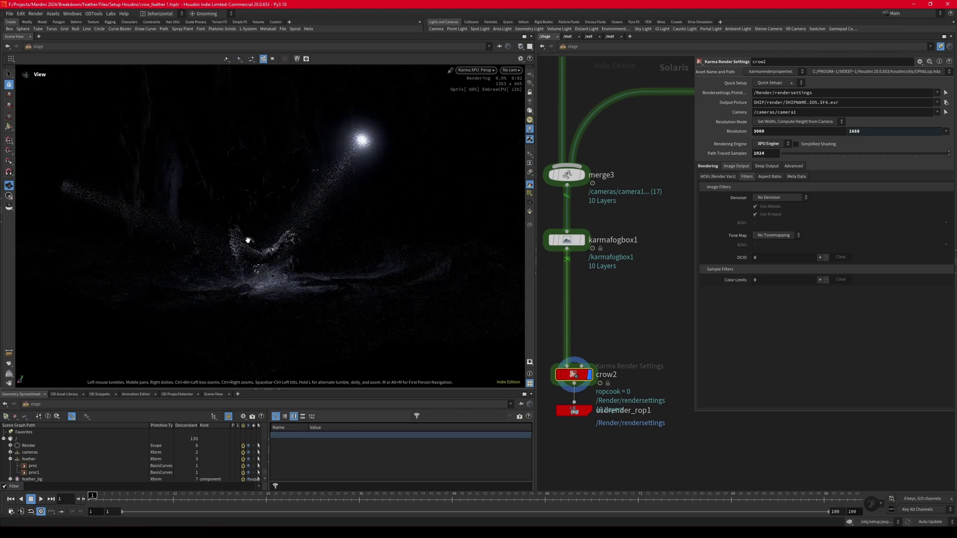
drag(249, 237, 259, 214)
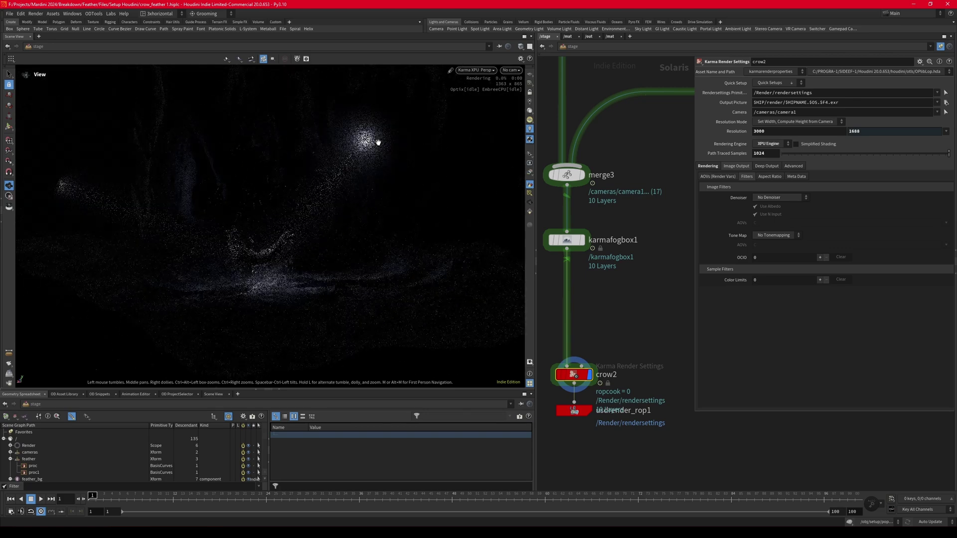
drag(268, 251, 333, 122)
drag(261, 226, 291, 253)
click(512, 69)
click(523, 88)
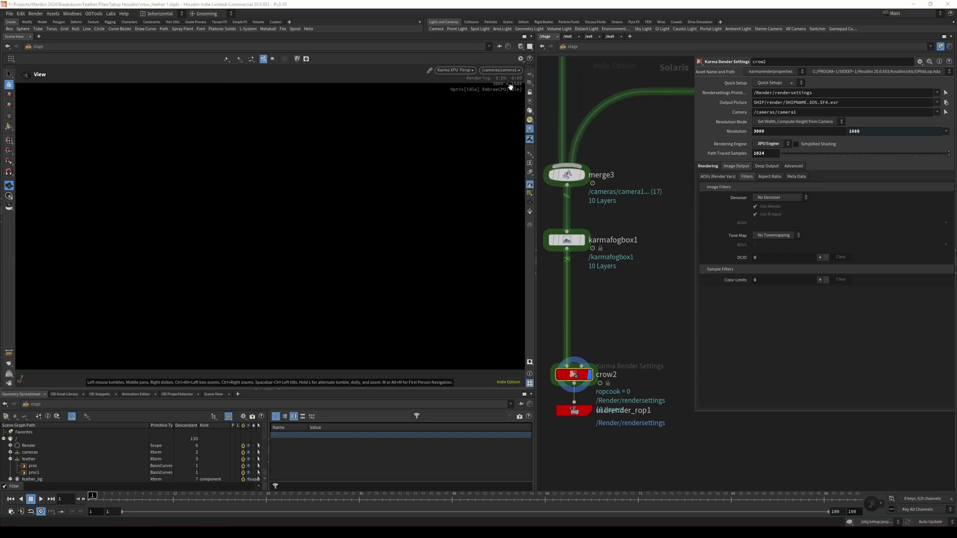